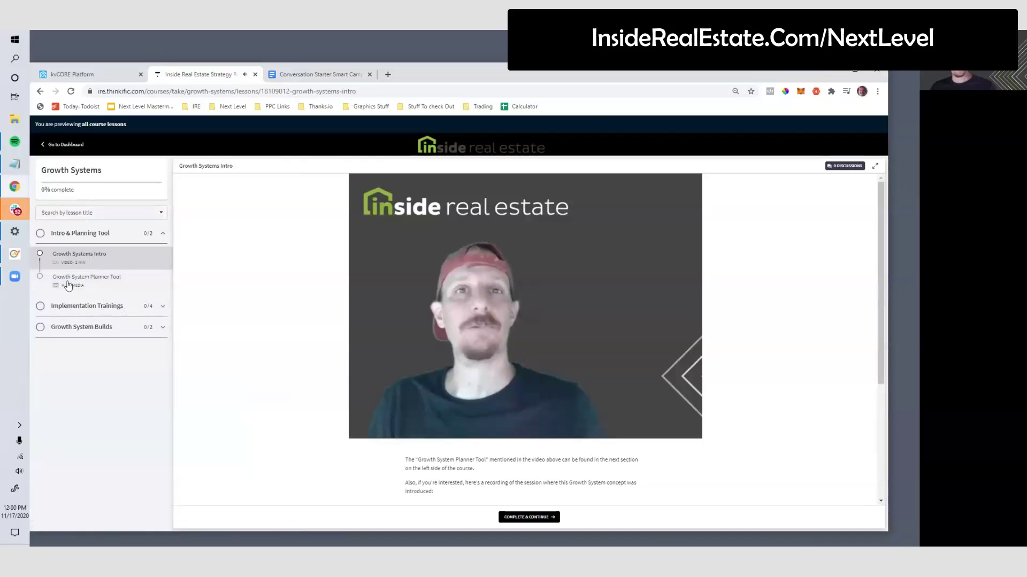
Step: Open the Growth System Planner Tool lesson and look through its form from customer type to the conversion plan
left_click(72, 282)
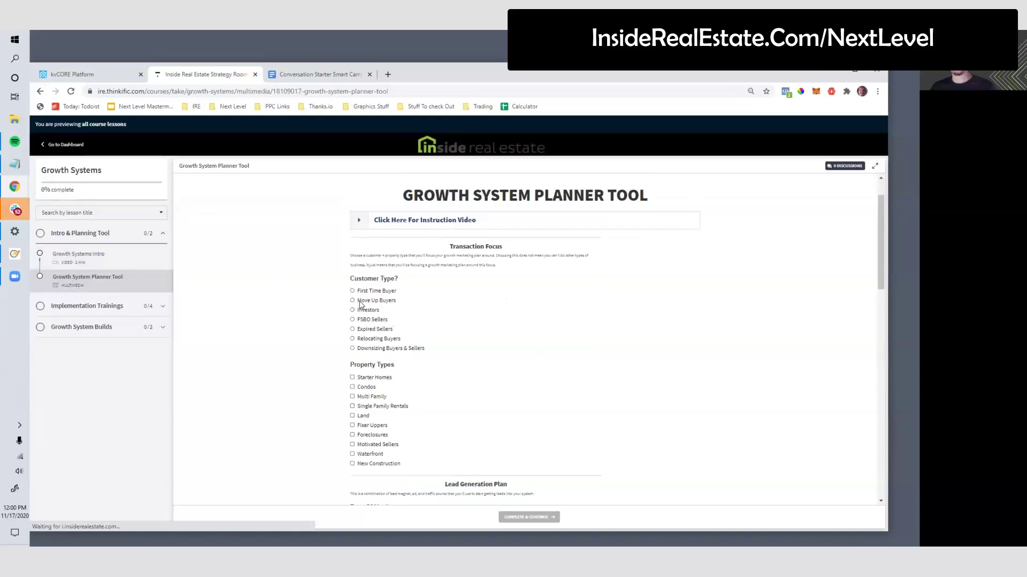
scroll(360, 304, "down", 5)
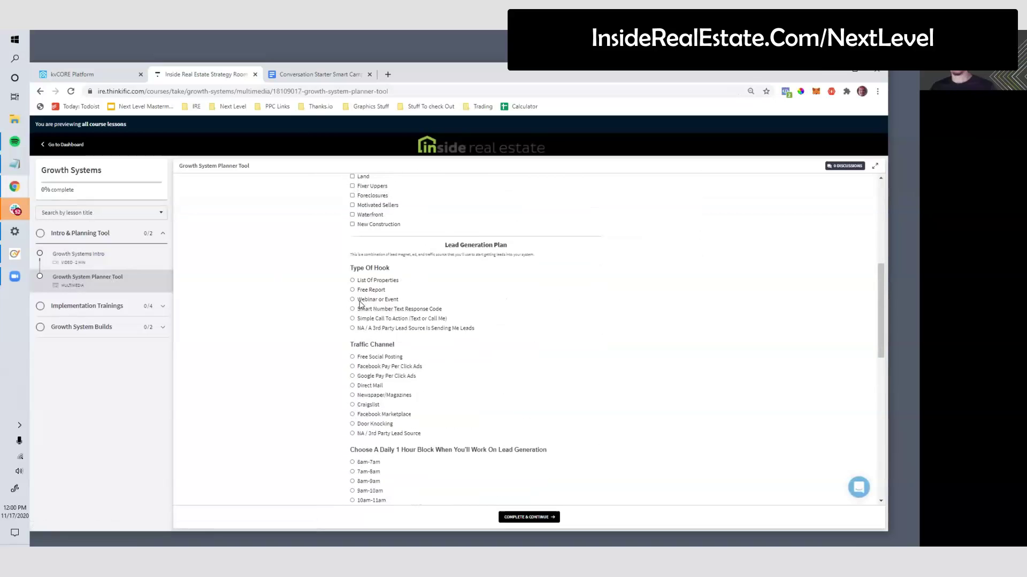
scroll(360, 304, "down", 1)
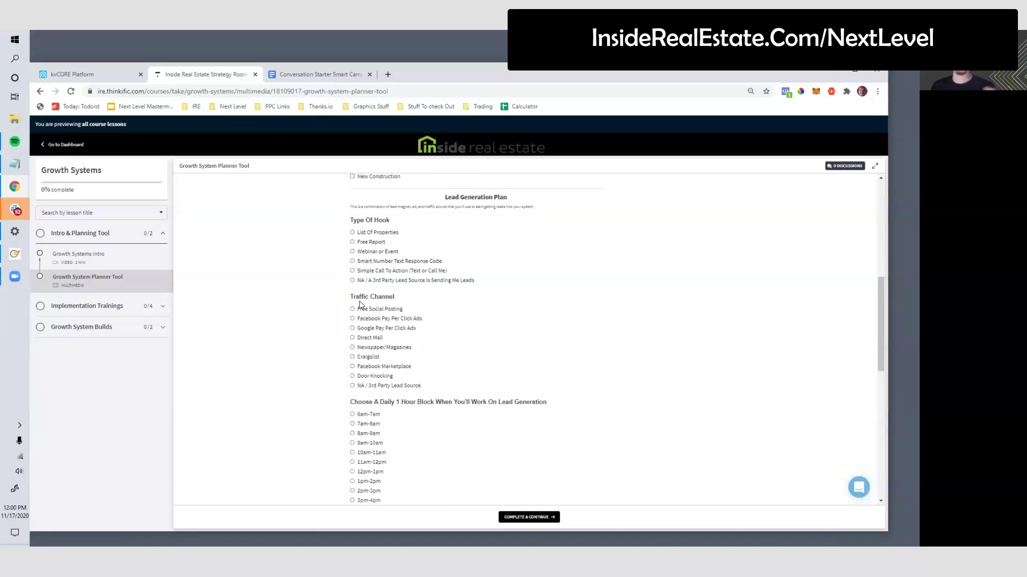
scroll(360, 304, "down", 10)
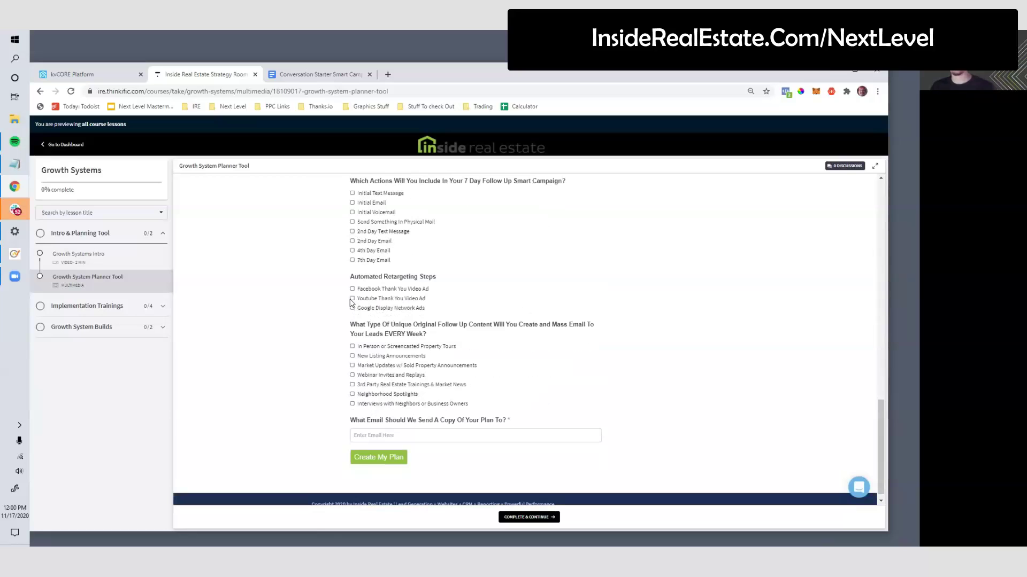
scroll(321, 300, "up", 3)
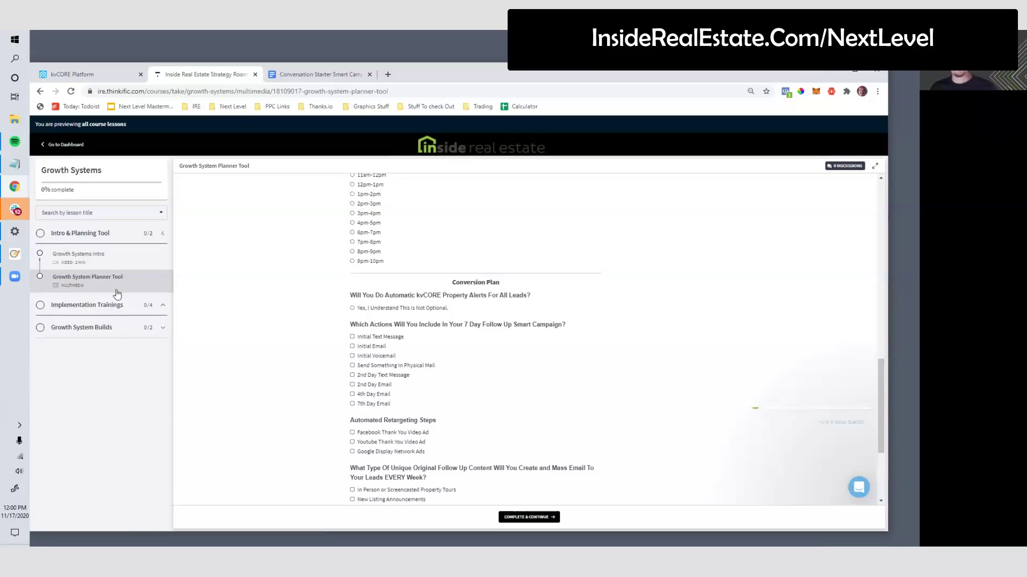
Step: Expand the Implementation Trainings section and open the lesson on running property list Facebook "Lead Ads", briefly trying its video
left_click(107, 305)
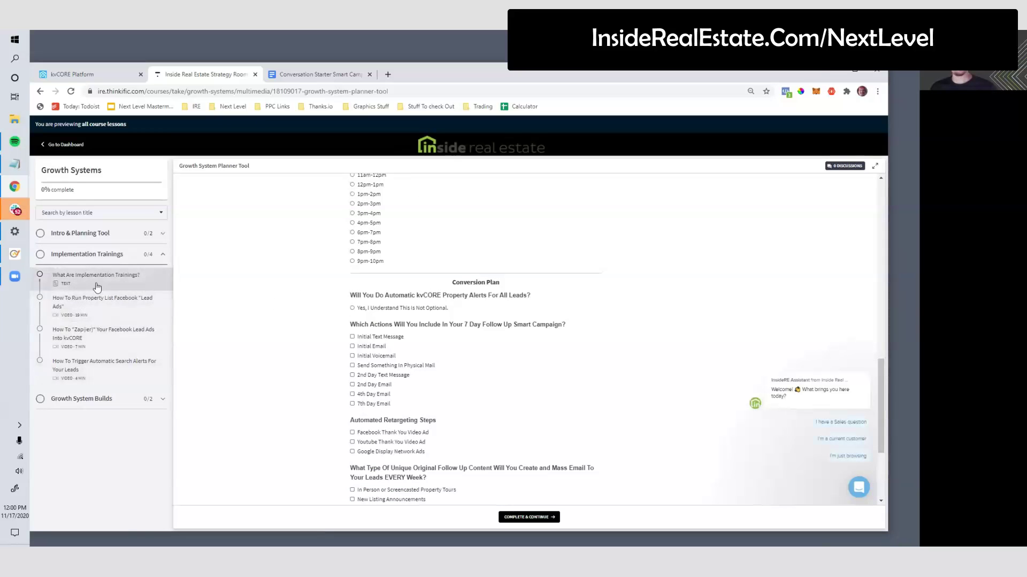
mouse_move(792, 403)
left_click(864, 364)
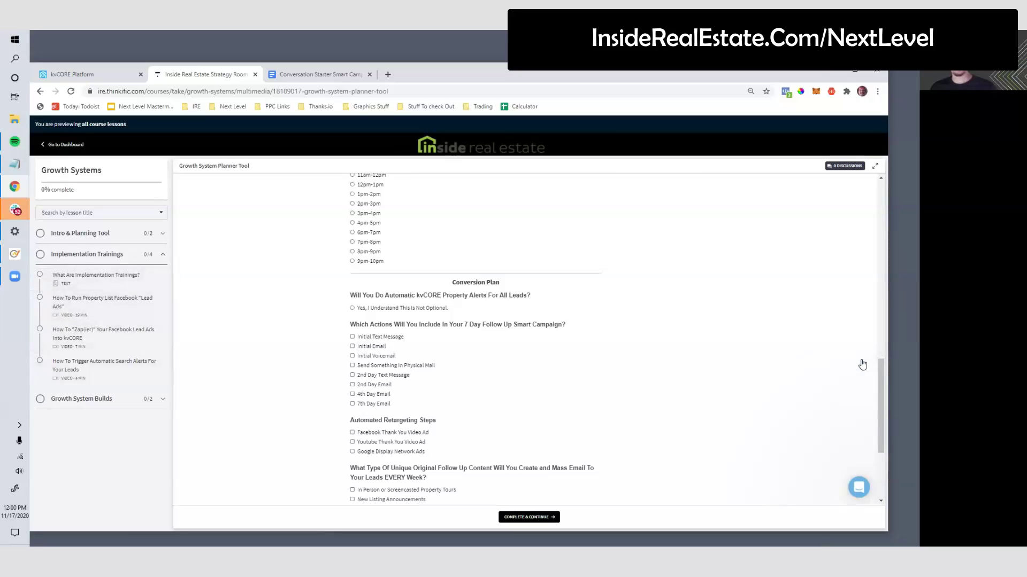
left_click(127, 303)
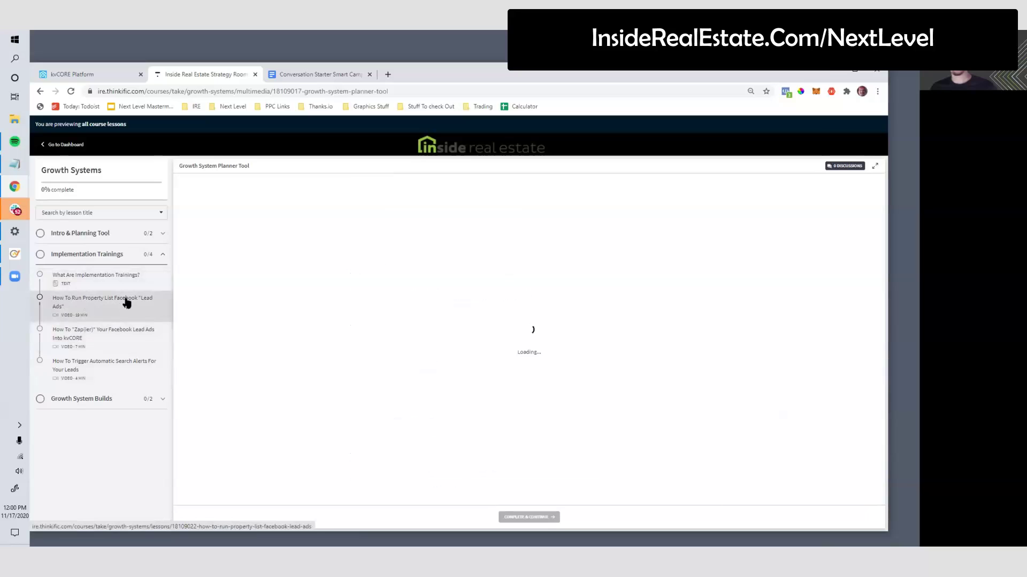
left_click(481, 328)
mouse_move(347, 433)
left_mouse_down()
mouse_move(501, 432)
mouse_move(348, 431)
left_mouse_up()
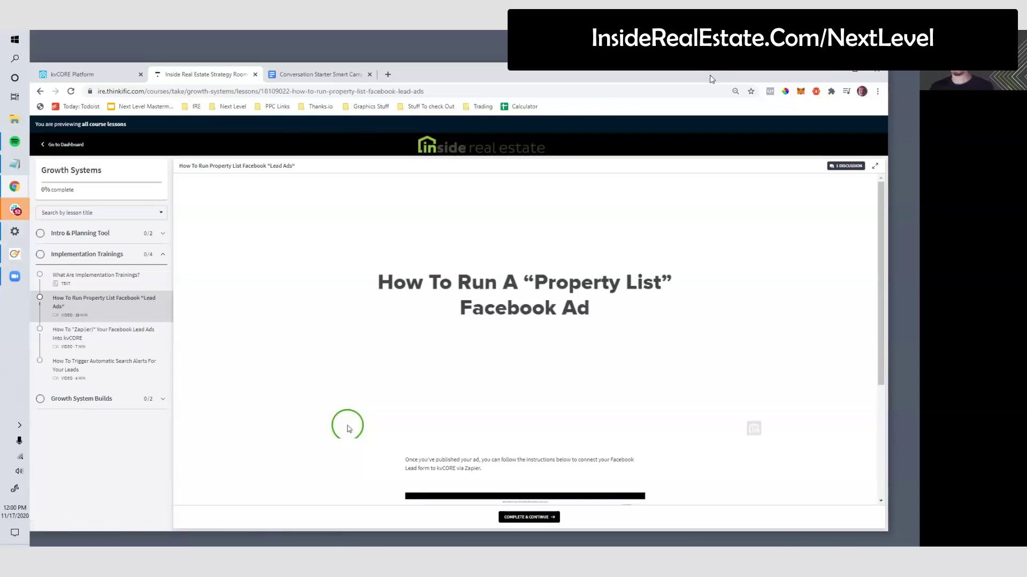
Step: Bring up the Conversation Starter Smart Campaign document and highlight "Conversation Starter" Smart Campaign in its title
left_click_drag(710, 75, 719, 91)
left_click(287, 122)
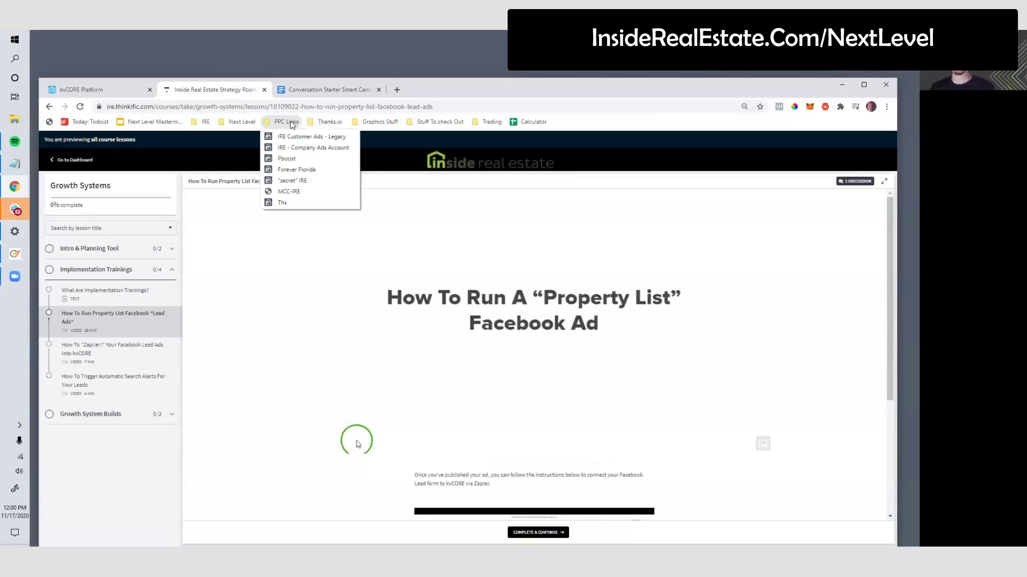
left_click(317, 90)
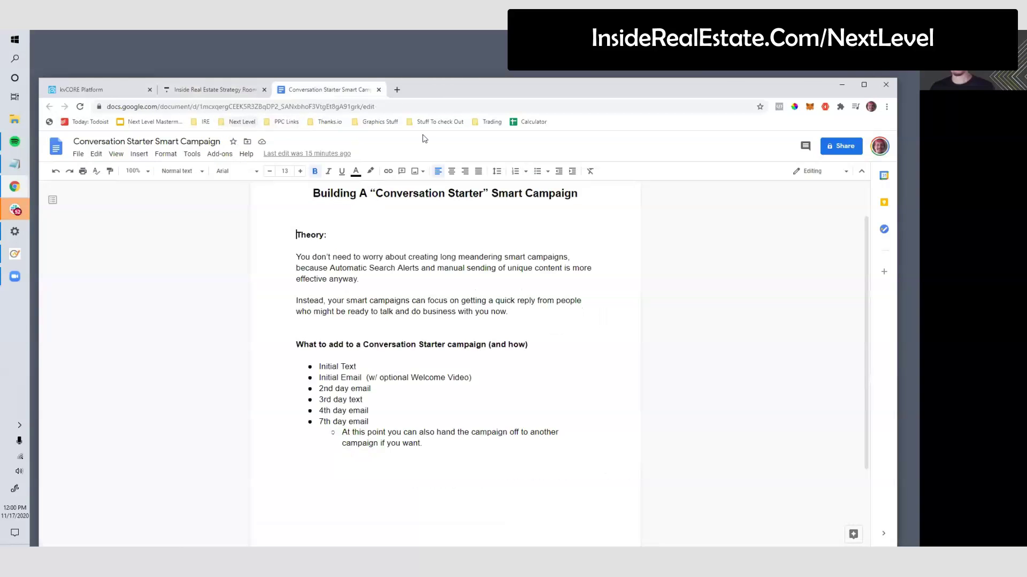
scroll(486, 355, "up", 2)
left_click_drag(375, 240, 588, 239)
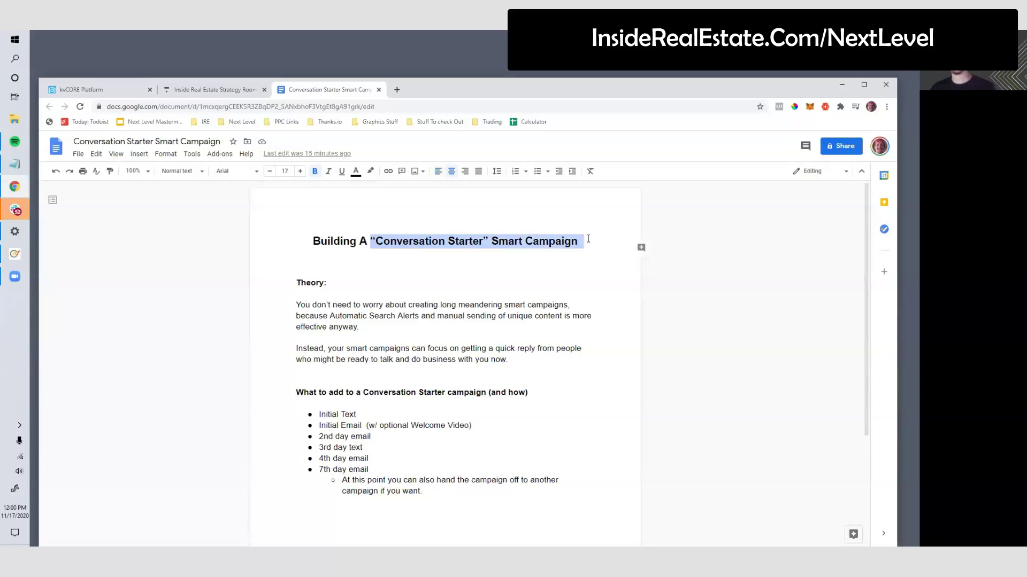
Step: Open the bookmarked Forever Florida ads account in a new browser tab
left_click(214, 89)
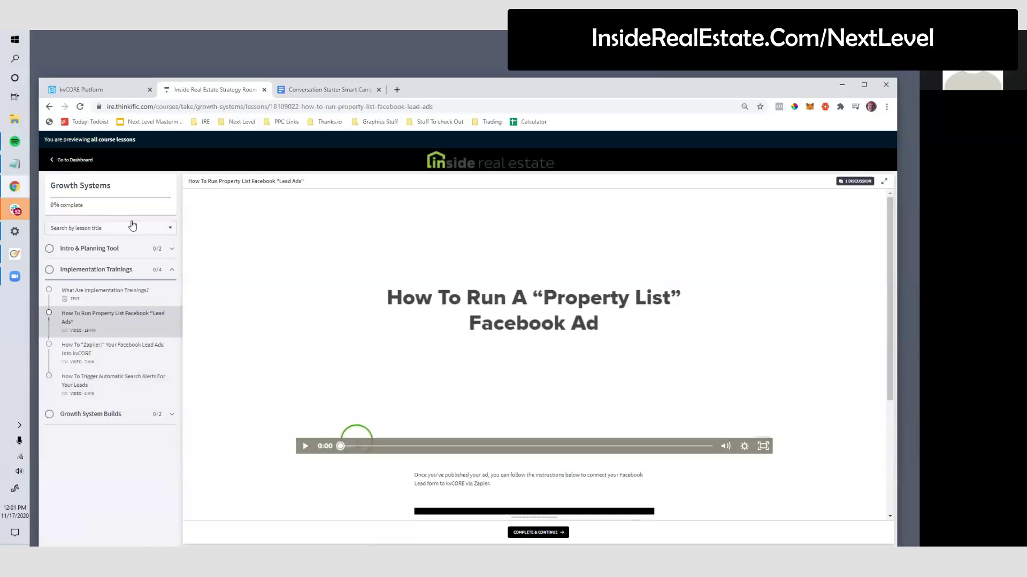
left_click(335, 92)
left_click(397, 89)
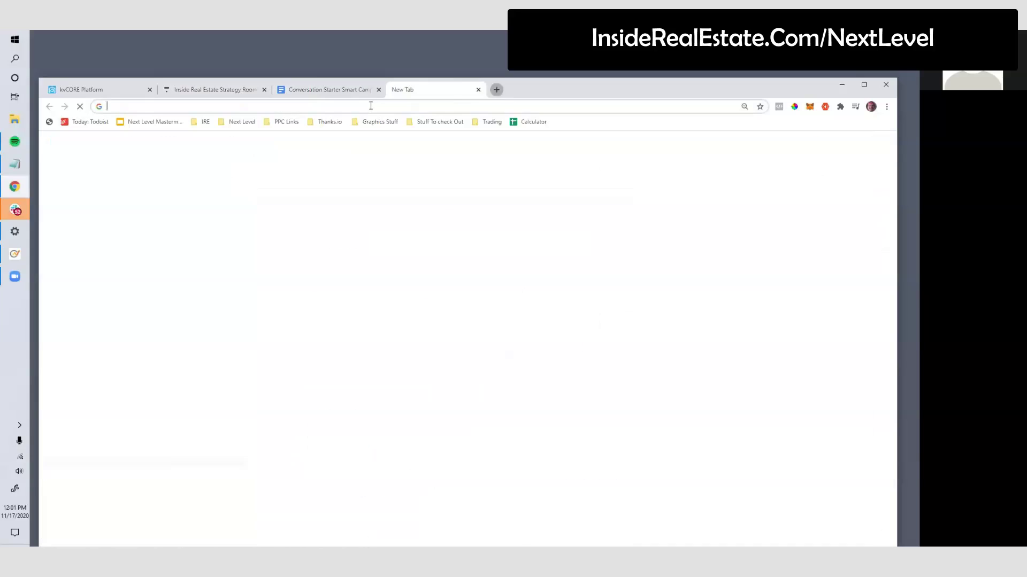
left_click(278, 122)
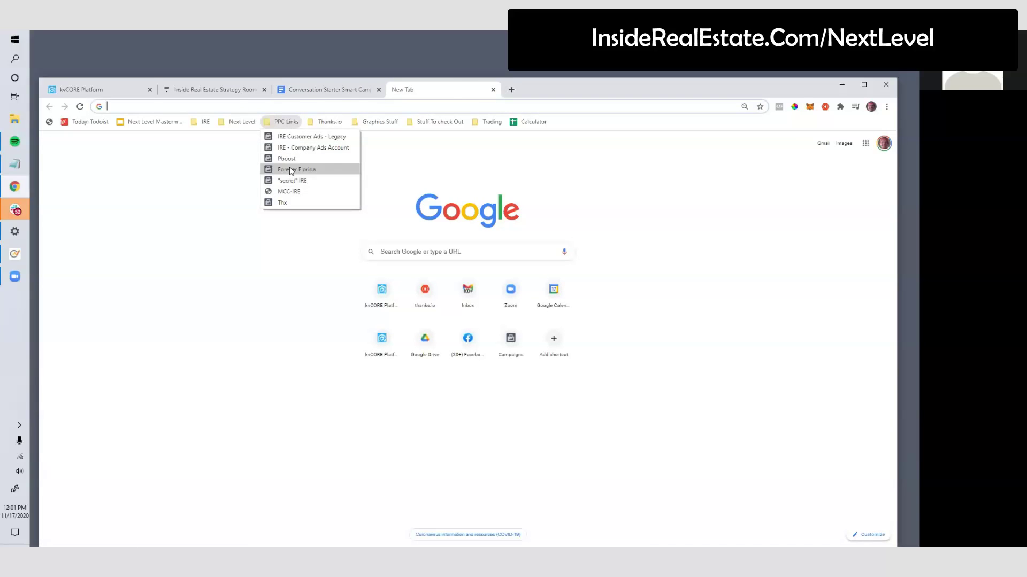
left_click(296, 170)
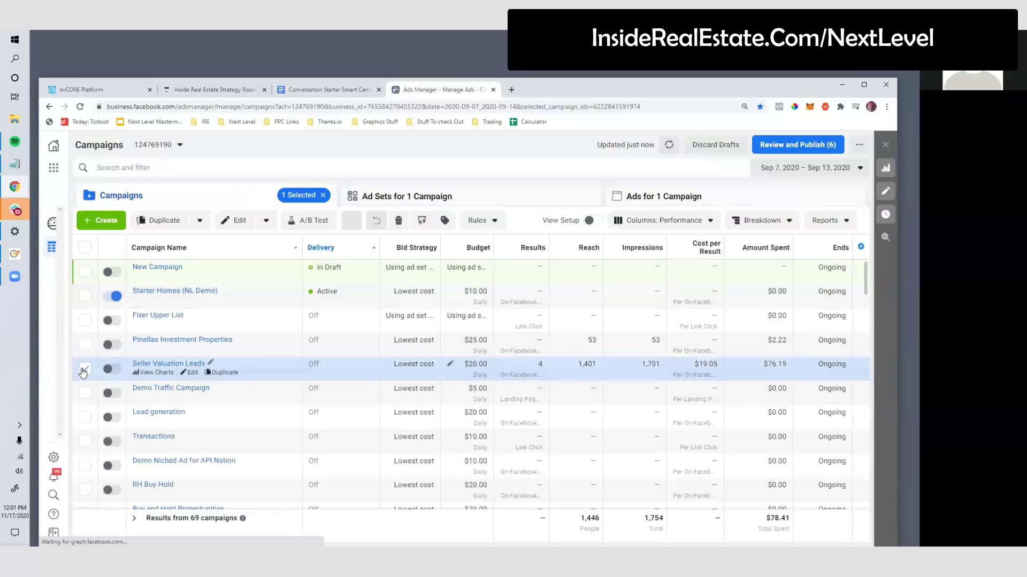
Step: Select only the Starter Homes (NL Demo) campaign instead of Seller Valuation Leads and open its ad for editing
left_click(85, 369)
left_click(85, 296)
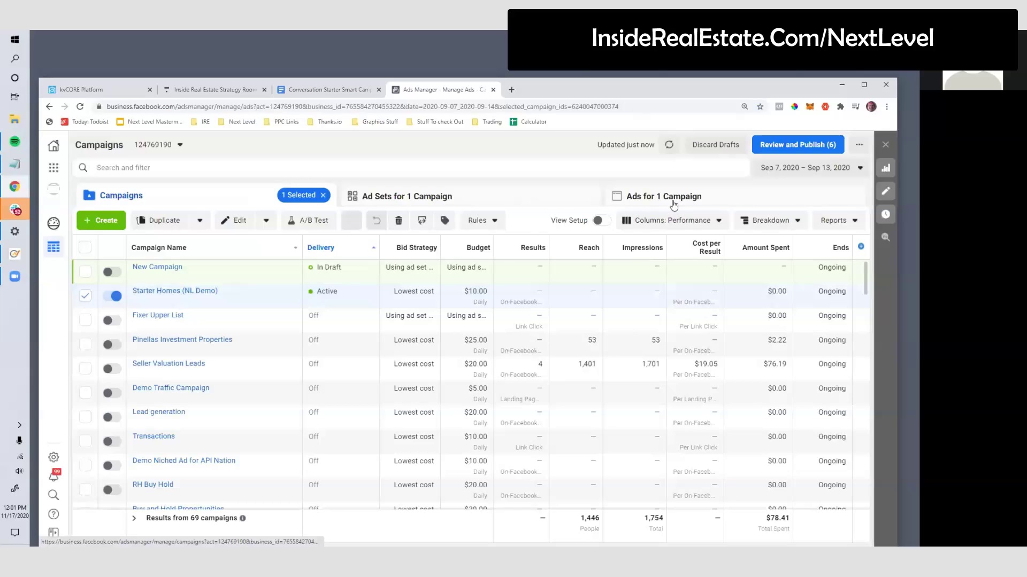
left_click(673, 198)
left_click(217, 286)
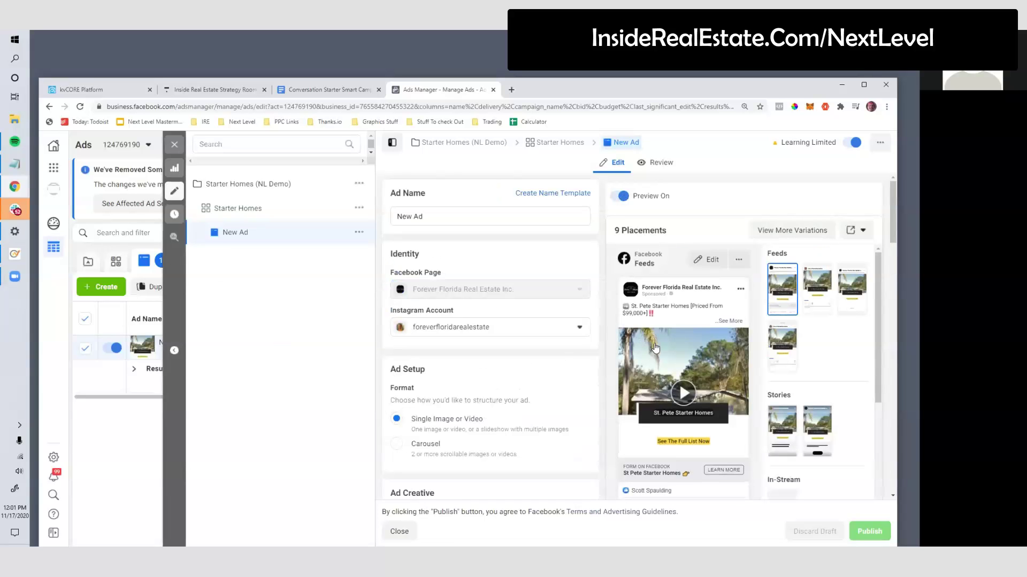
Step: Play the St. Pete Starter Homes video in the Facebook feed preview of the ad, and pause it
scroll(681, 348, "down", 1)
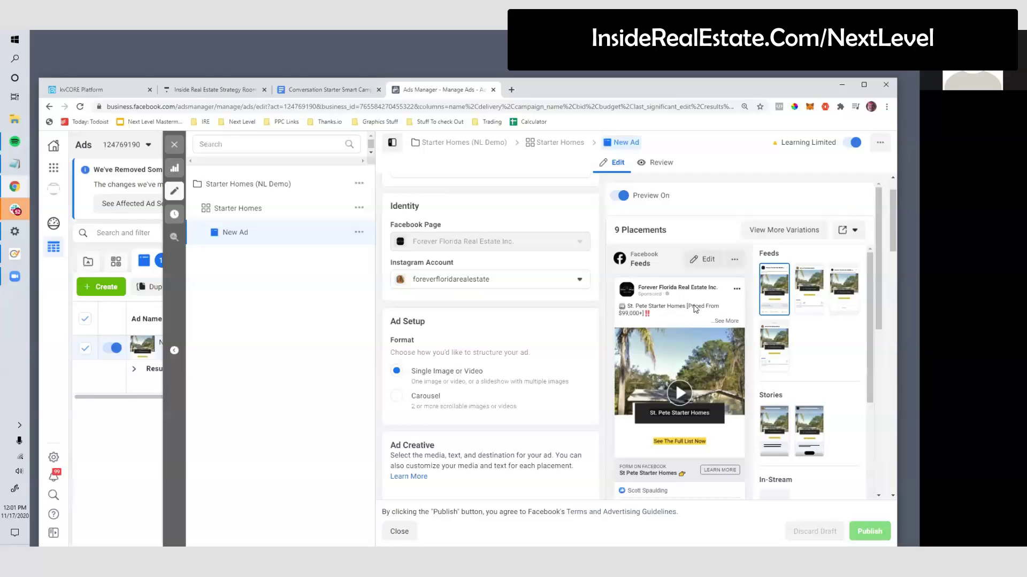
left_click(670, 396)
scroll(679, 375, "down", 1)
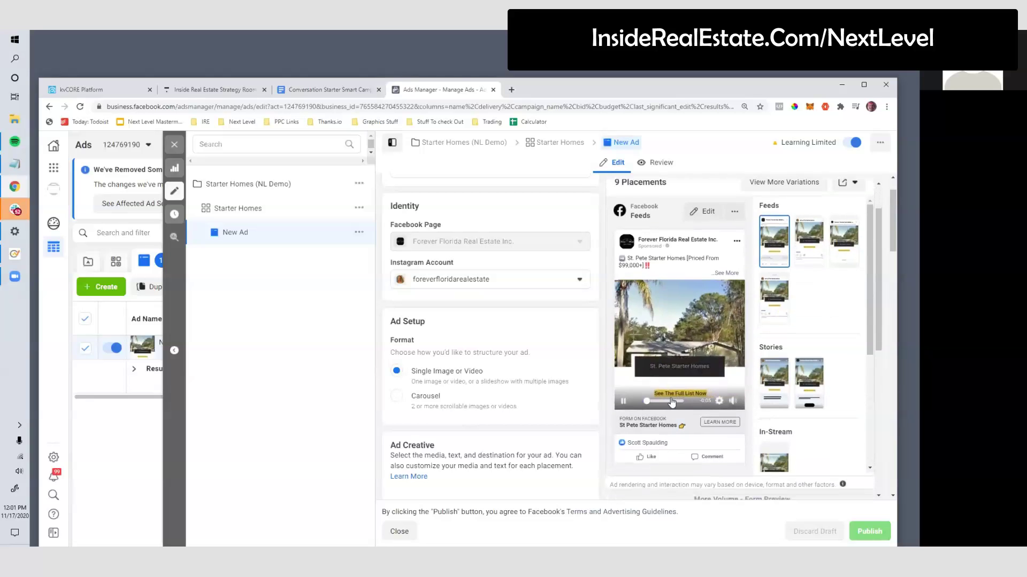
left_click(621, 405)
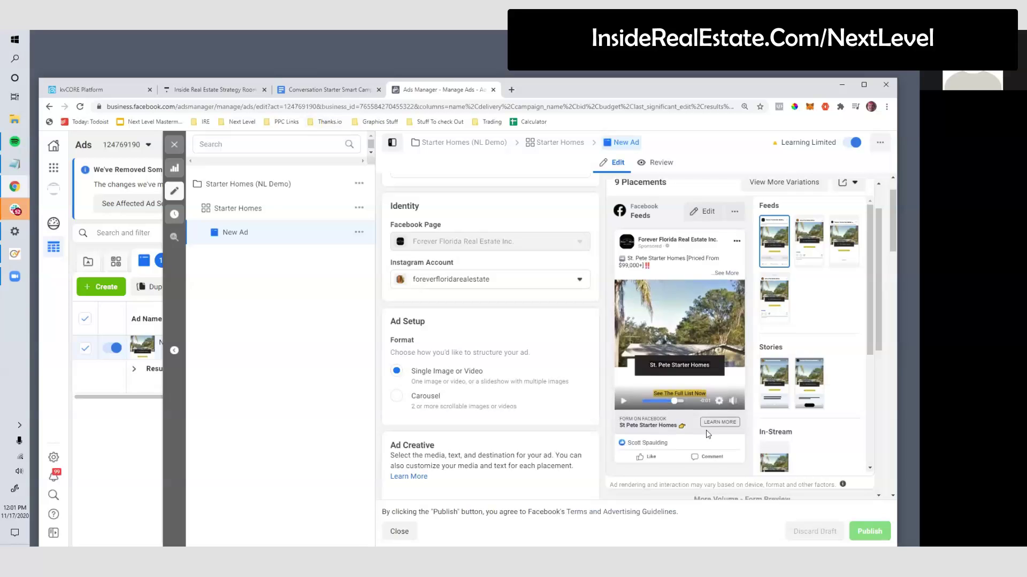
Step: Return to the Conversation Starter Smart Campaign document and highlight the campaign name in its title again
left_click(312, 90)
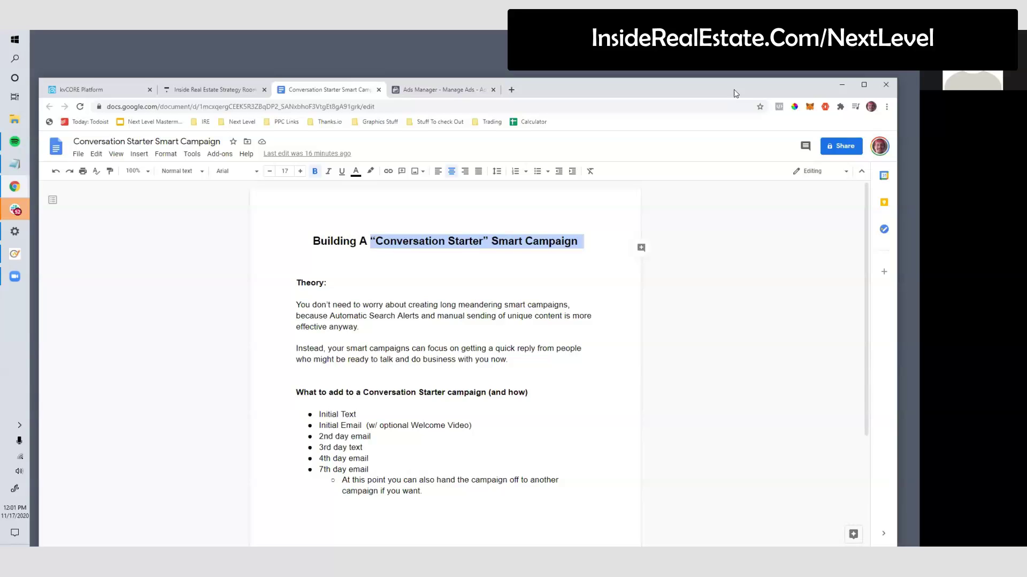
left_click_drag(734, 94, 742, 72)
left_click(404, 220)
left_click_drag(376, 219, 590, 224)
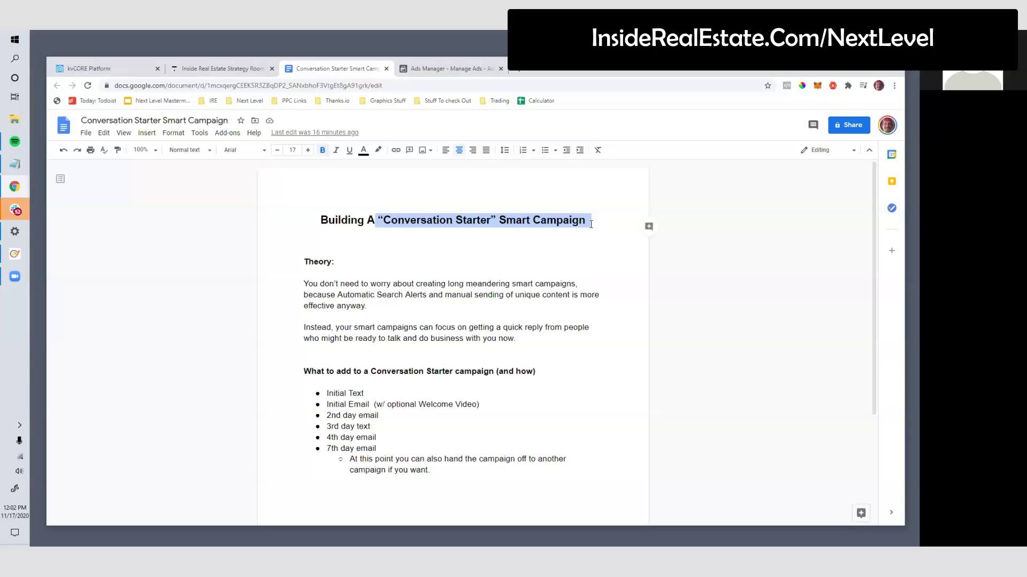
Step: Switch to the kvCORE dashboard and examine the recent new buyer leads and their sources in the activity feed
left_click(116, 69)
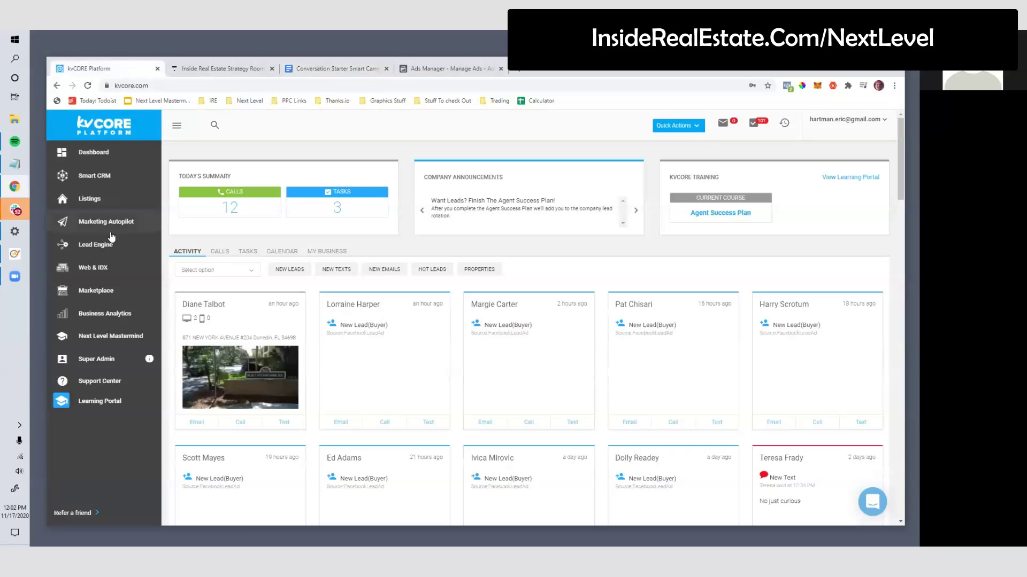
scroll(367, 315, "down", 2)
scroll(367, 315, "down", 2)
scroll(366, 314, "up", 1)
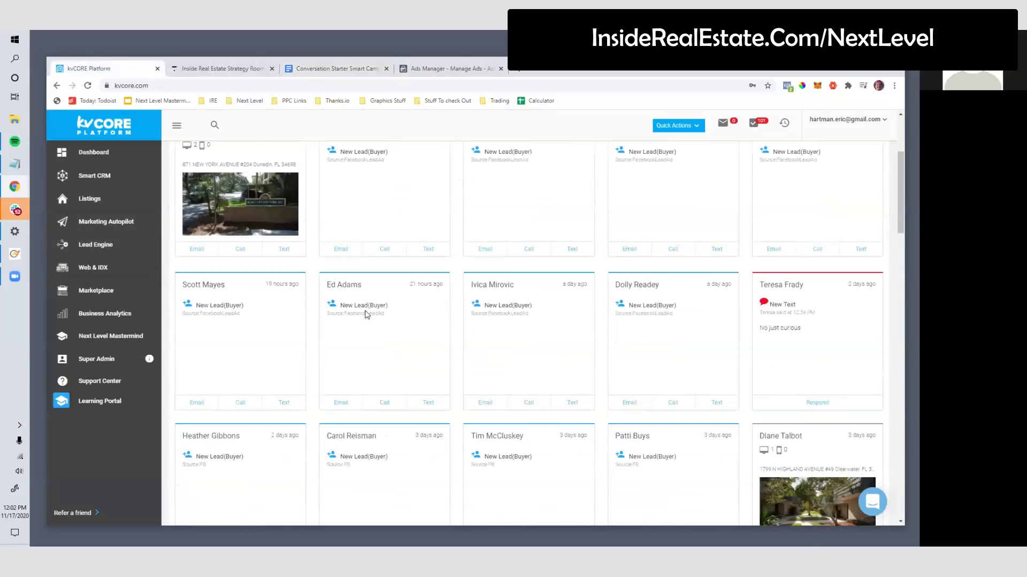
scroll(751, 397, "down", 2)
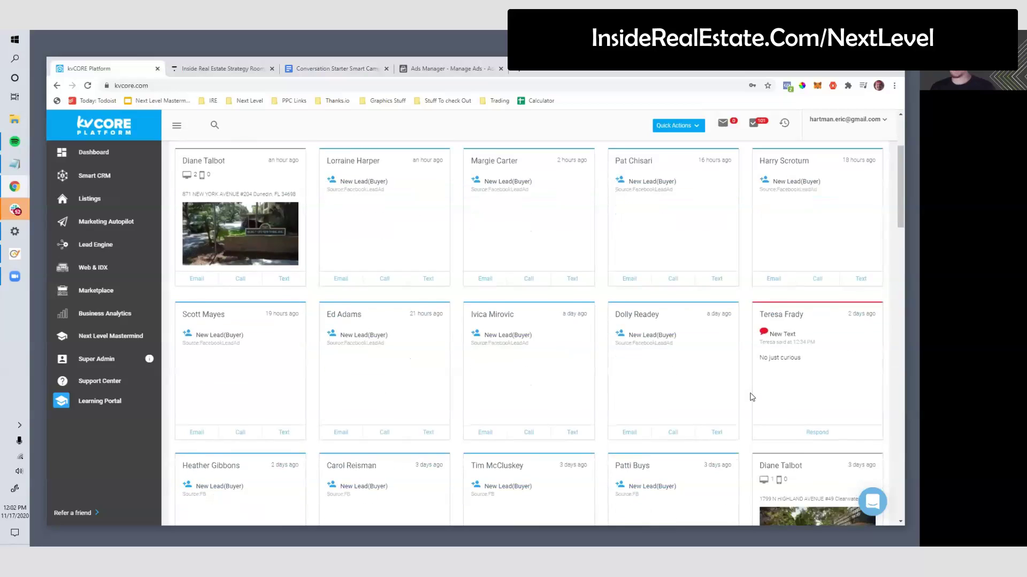
scroll(317, 278, "up", 3)
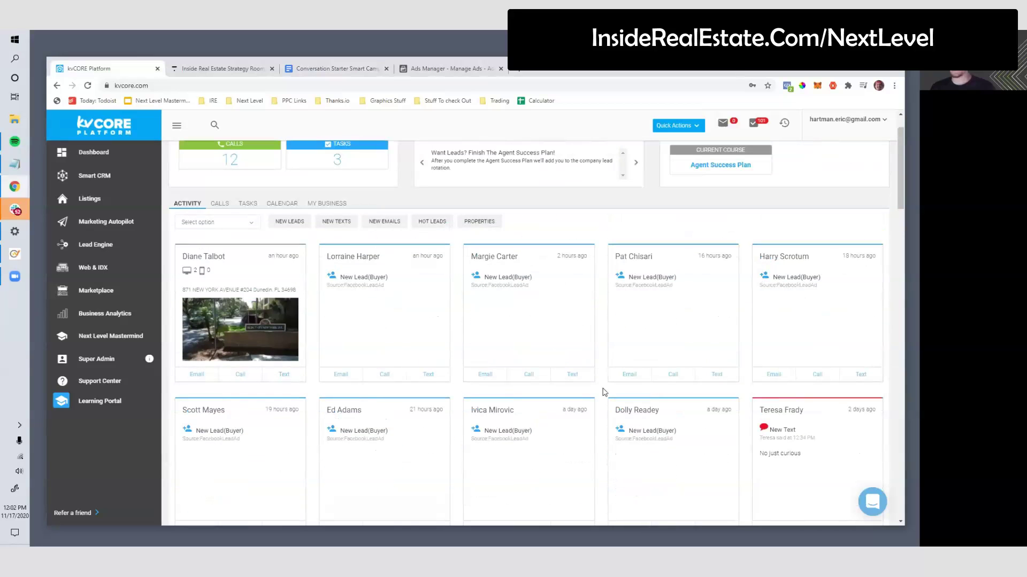
scroll(610, 406, "down", 4)
scroll(598, 410, "up", 2)
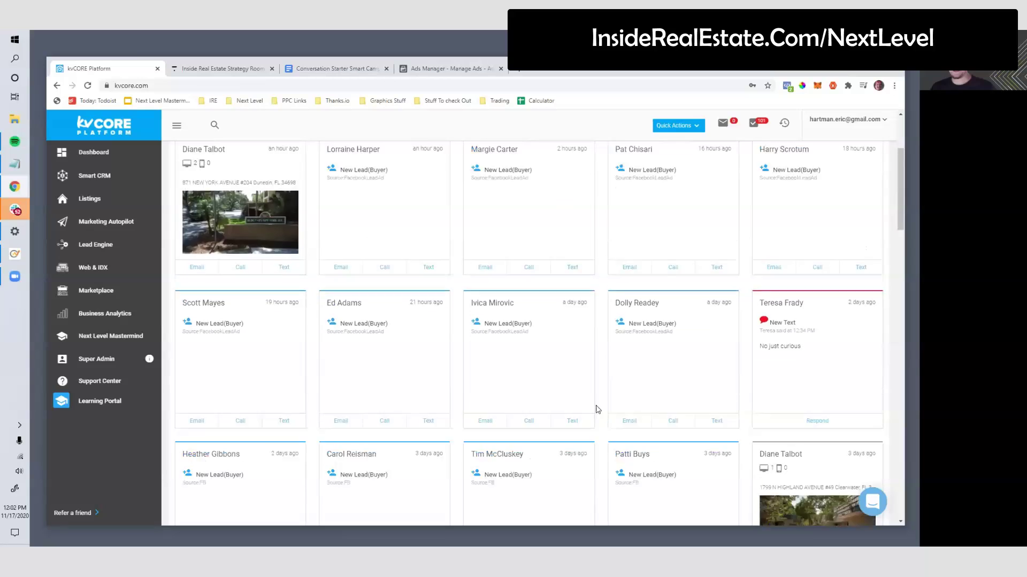
scroll(381, 287, "up", 2)
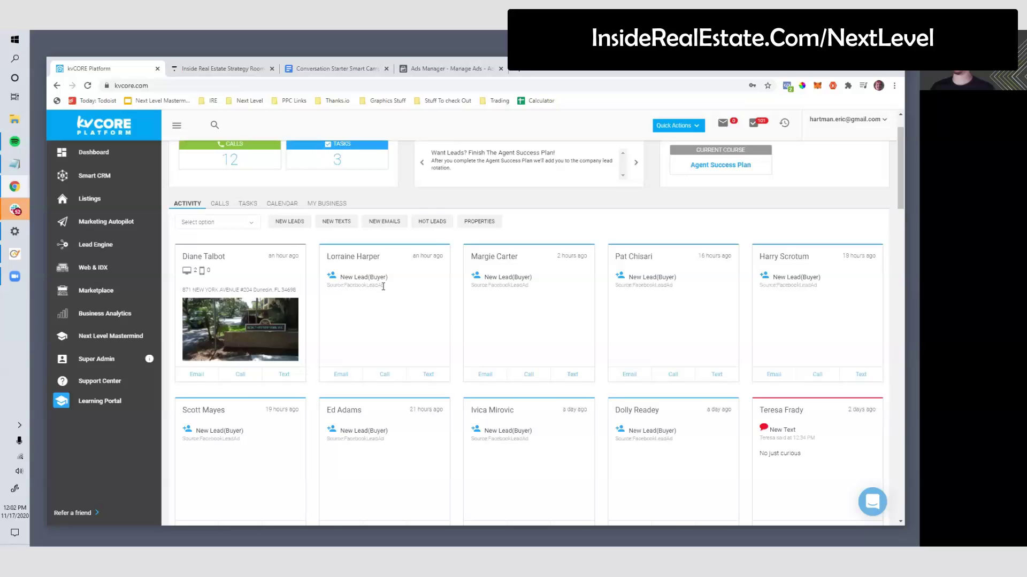
Step: Read through the older activity cards, highlighting the text replies that leads sent back
scroll(560, 367, "down", 7)
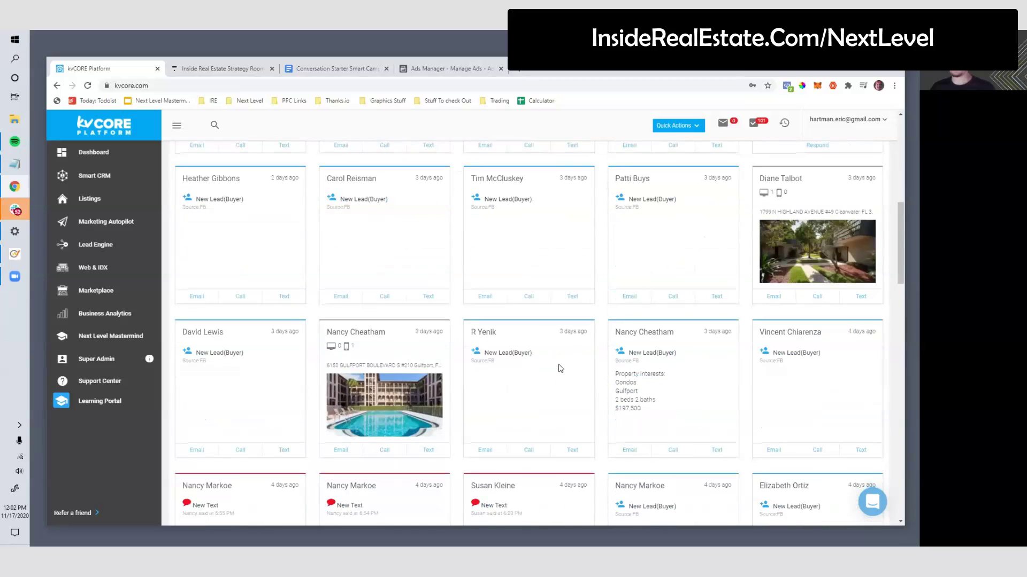
scroll(560, 368, "down", 4)
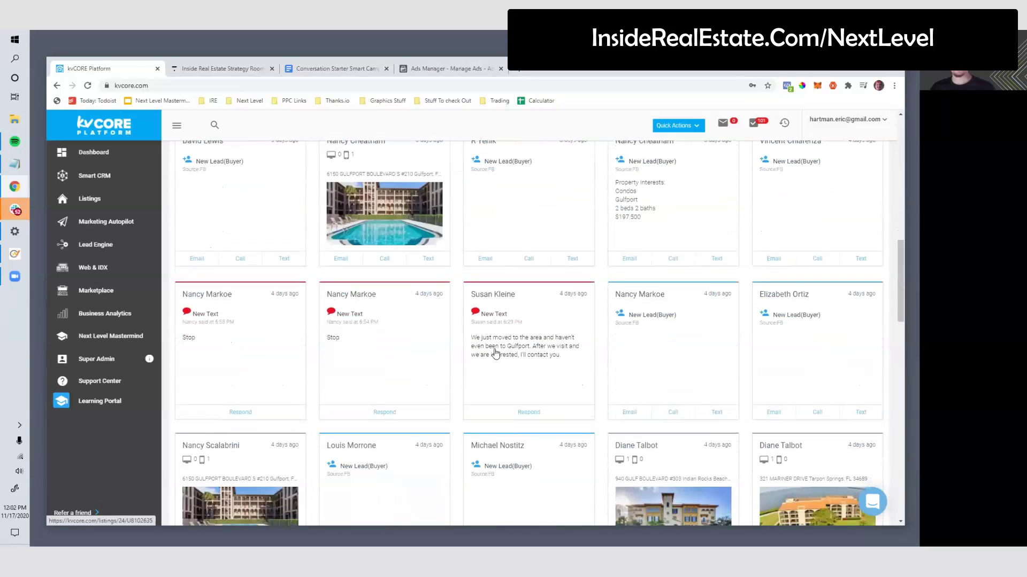
left_click_drag(575, 364, 492, 338)
scroll(553, 345, "down", 4)
scroll(553, 346, "down", 1)
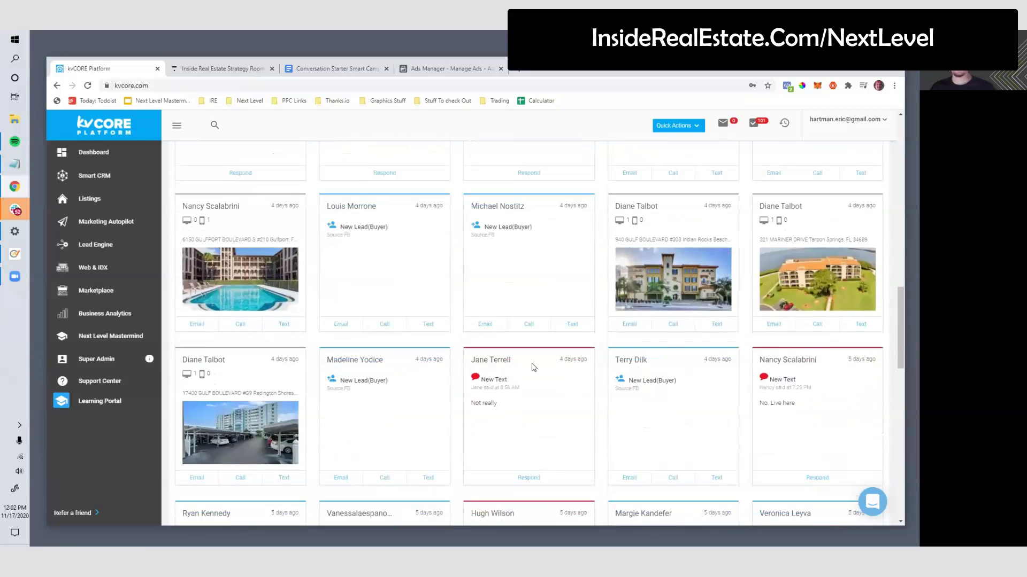
left_click_drag(475, 404, 470, 404)
scroll(734, 385, "down", 2)
left_click_drag(810, 310, 764, 310)
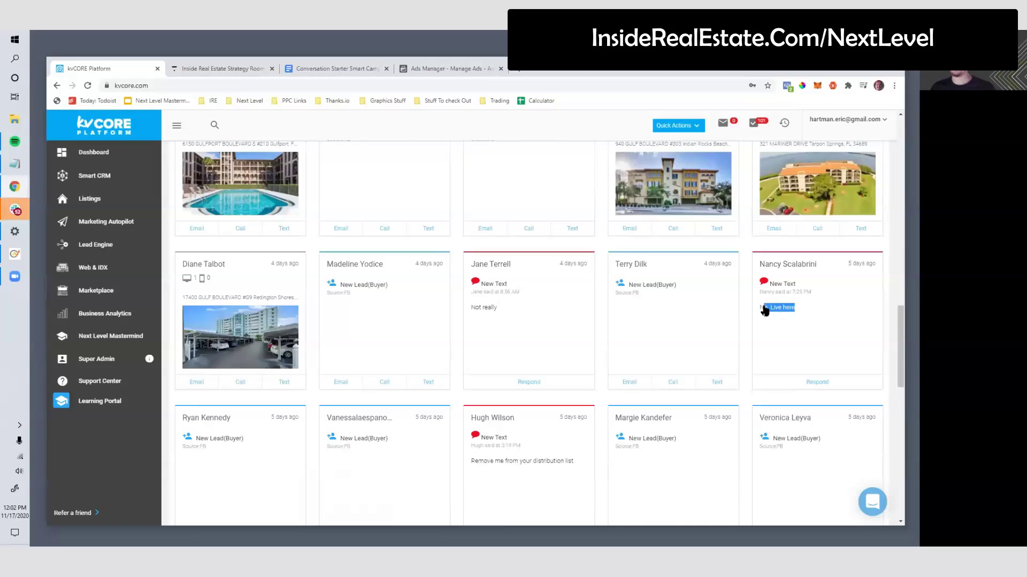
scroll(536, 416, "down", 1)
scroll(535, 412, "down", 1)
left_click_drag(576, 367, 493, 368)
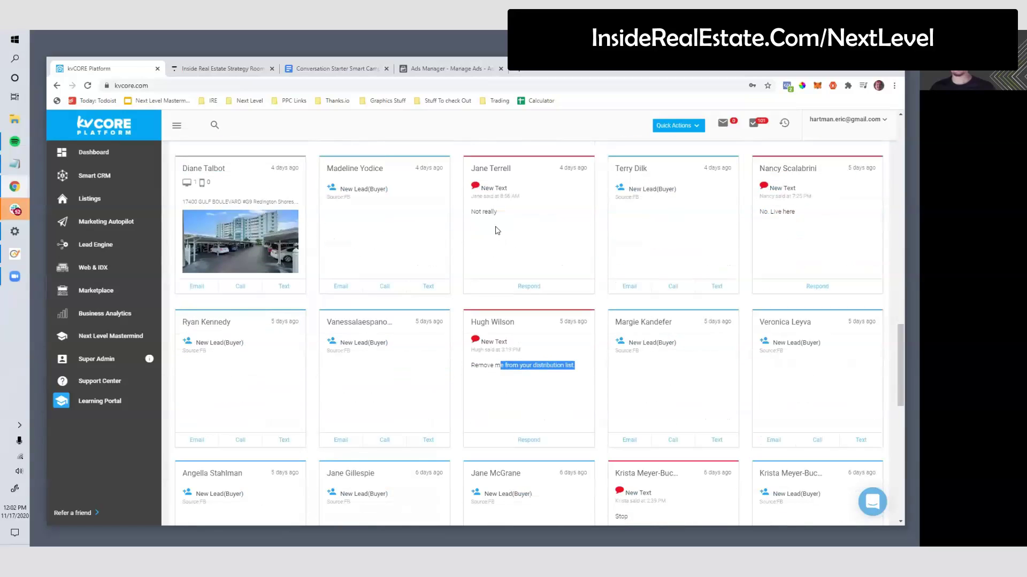
left_click_drag(497, 212, 467, 211)
left_click_drag(801, 210, 477, 373)
scroll(488, 396, "down", 2)
left_click(612, 430)
scroll(542, 433, "down", 10)
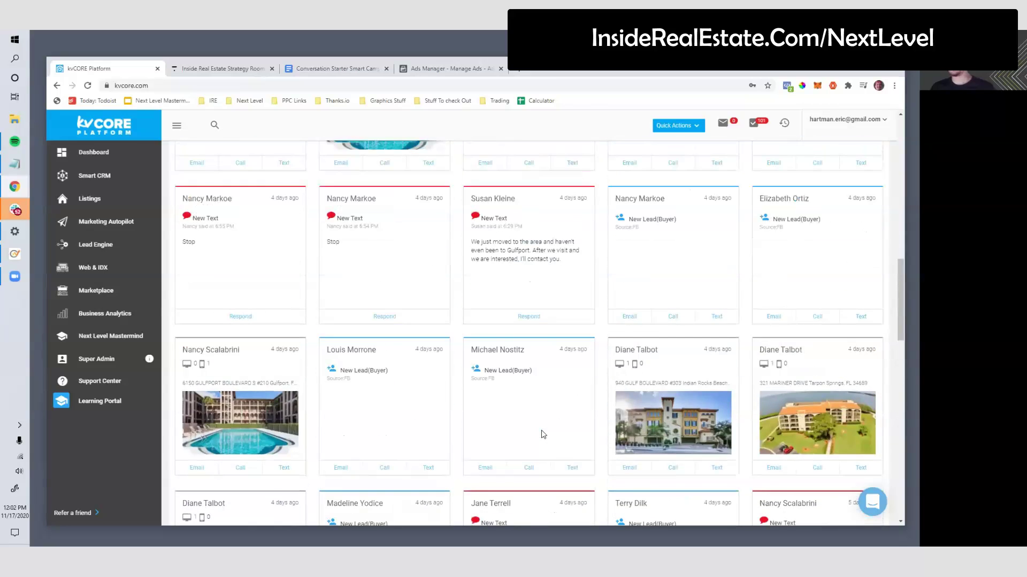
Step: Read more lead text replies in the activity feed, highlighting the "Not really" reply and the one about having just moved to the area
scroll(543, 434, "down", 5)
left_click_drag(472, 292, 531, 307)
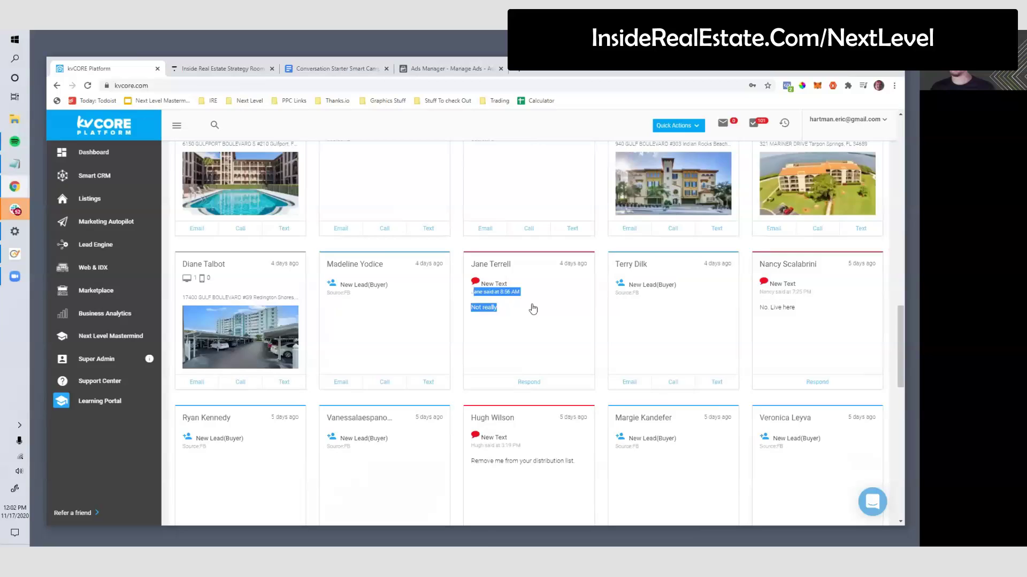
scroll(531, 307, "up", 6)
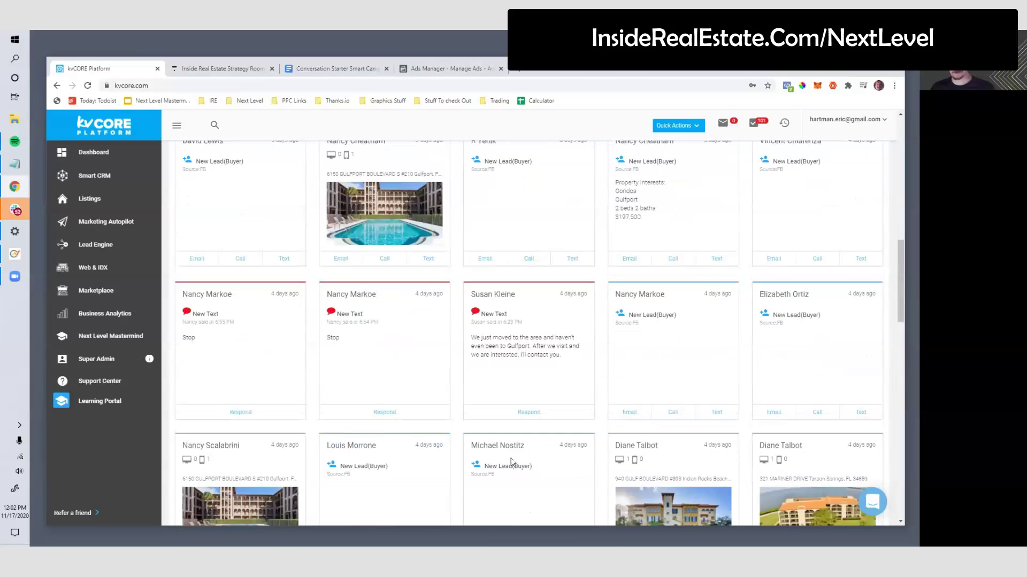
scroll(512, 460, "down", 3)
scroll(529, 428, "up", 1)
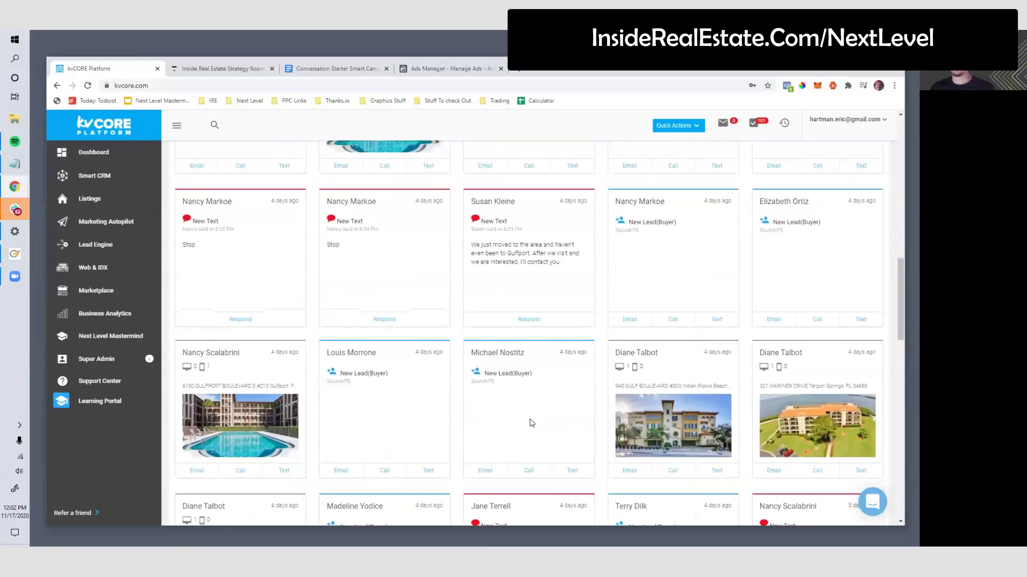
scroll(532, 423, "up", 2)
left_click_drag(564, 358, 470, 338)
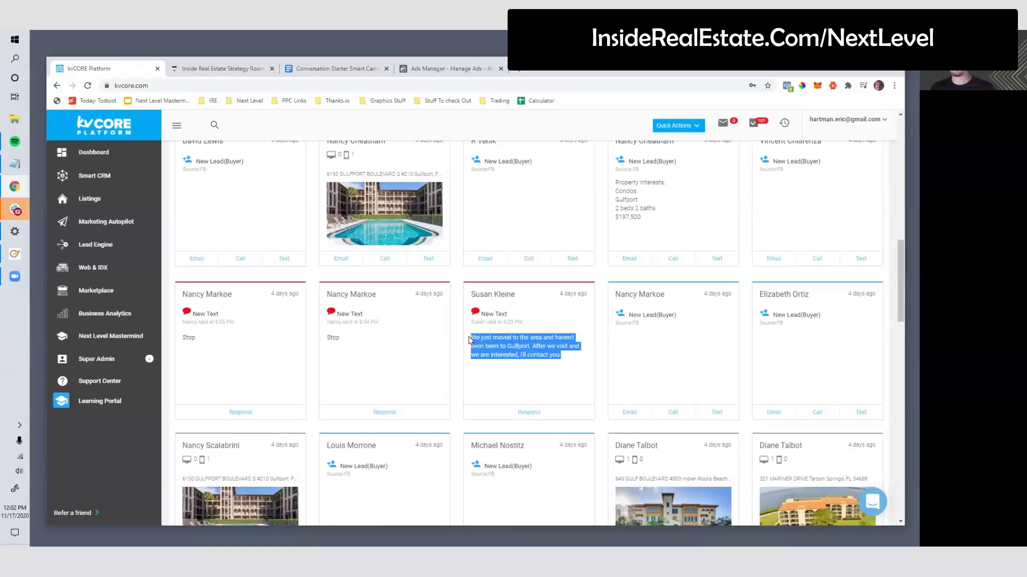
scroll(506, 362, "up", 8)
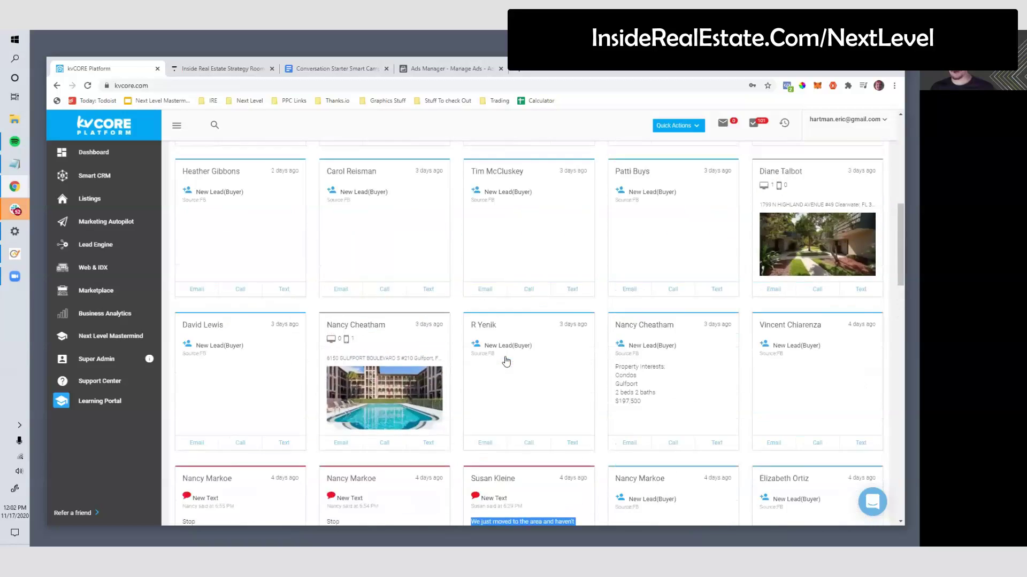
scroll(506, 362, "down", 6)
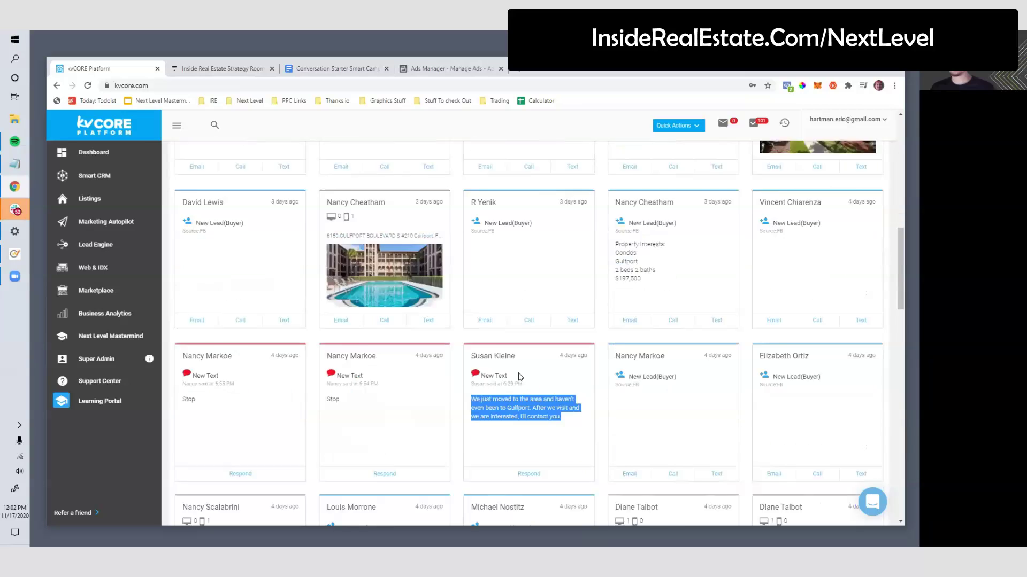
scroll(520, 378, "up", 8)
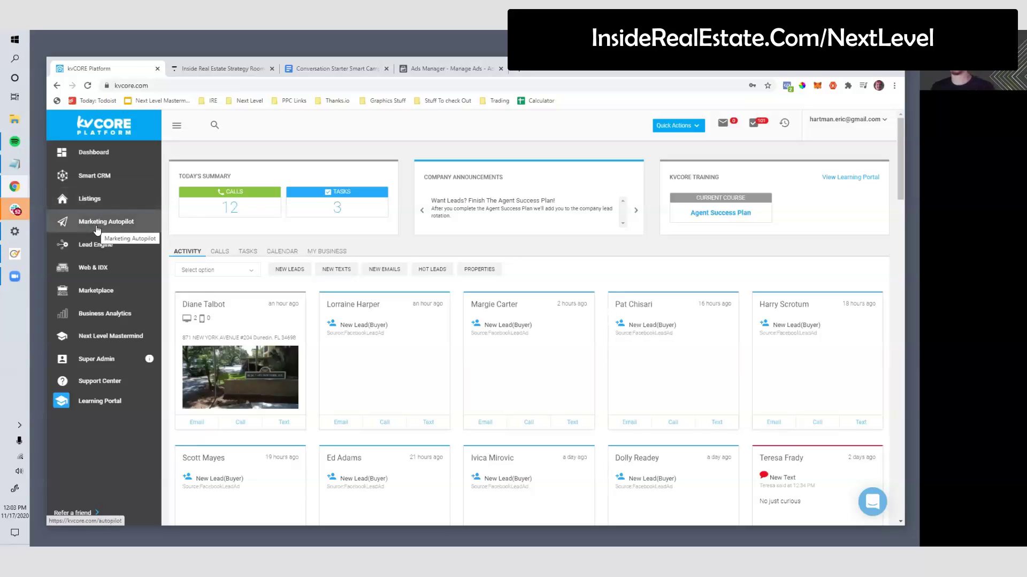
Step: Switch to the Conversation Starter Smart Campaign document and highlight the Theory text about not needing long meandering smart campaigns
left_click(303, 70)
left_click(466, 293)
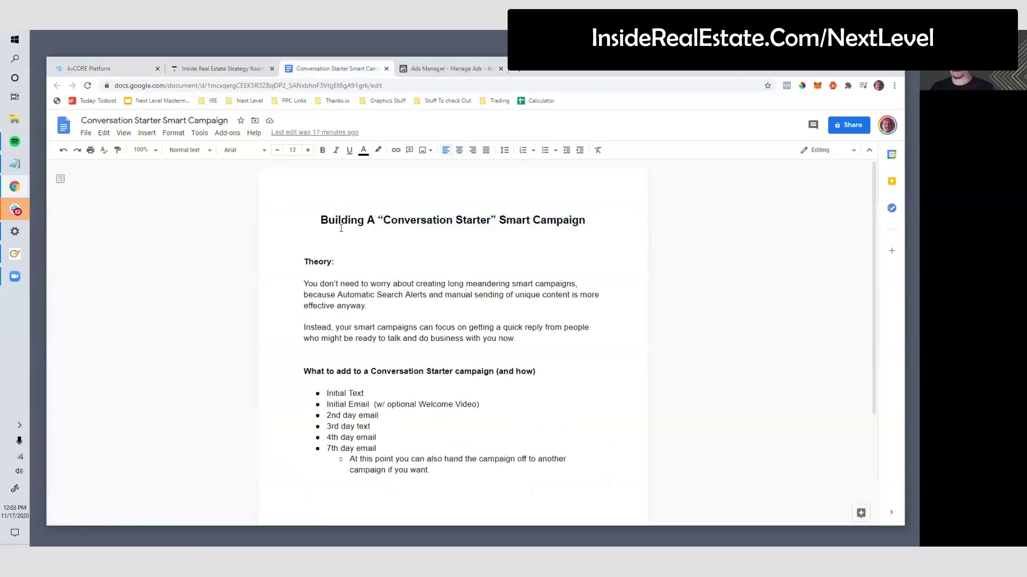
left_click_drag(306, 282, 586, 307)
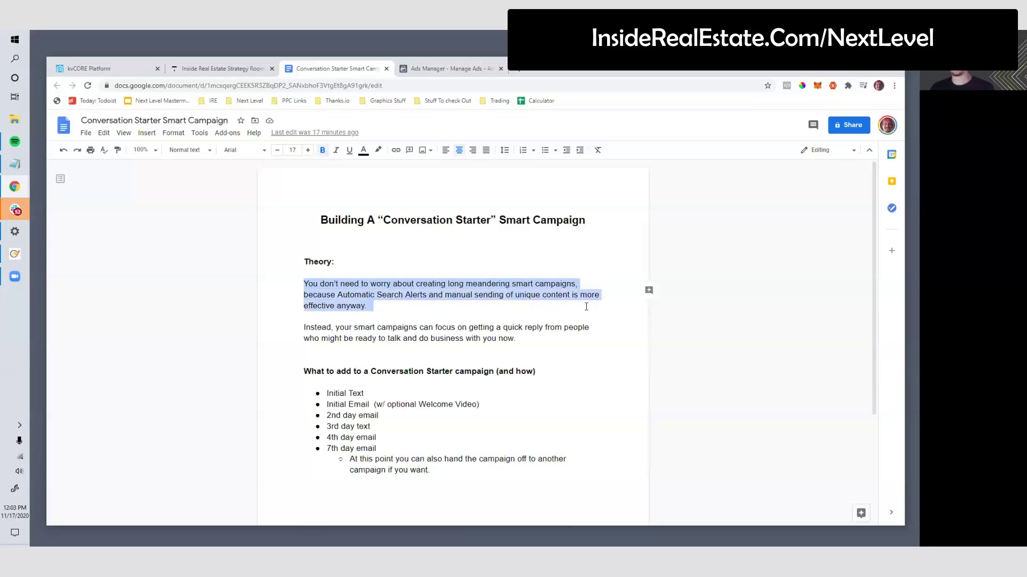
left_click_drag(496, 308, 438, 311)
left_click(323, 324)
left_click_drag(366, 327, 314, 270)
Step: Highlight the list of what to add to a Conversation Starter campaign and the text about Automatic Search Alerts and manually sent content
scroll(415, 387, "down", 1)
left_click(415, 387)
mouse_move(325, 346)
left_mouse_down()
mouse_move(353, 370)
mouse_move(498, 434)
mouse_move(317, 349)
left_mouse_up()
left_click(472, 428)
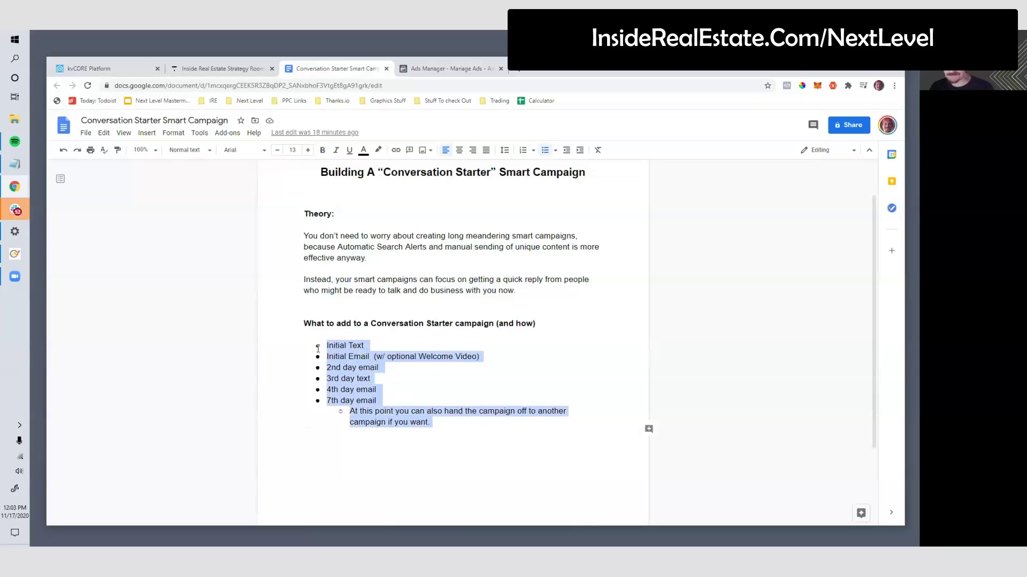
left_click(336, 350)
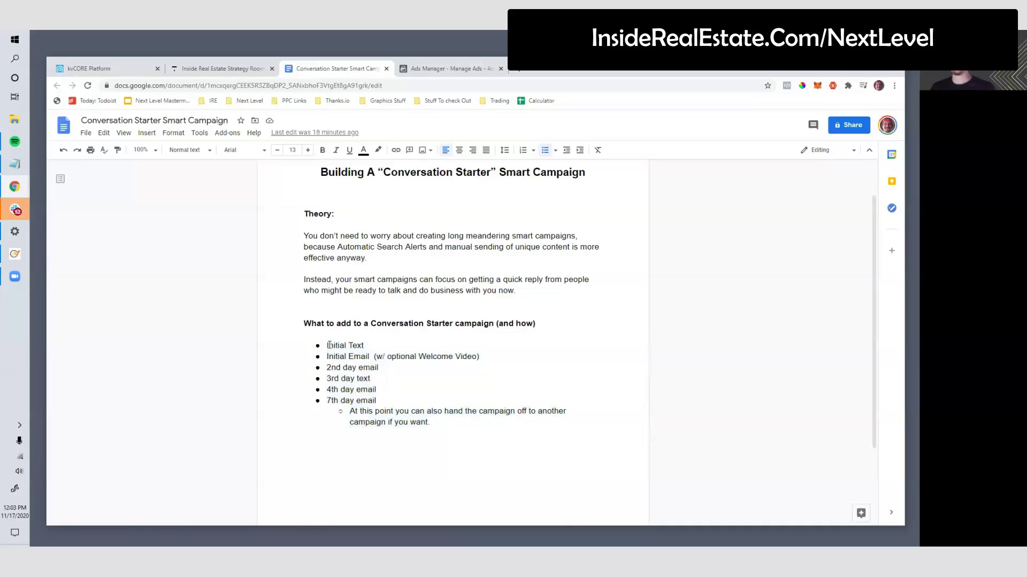
left_click_drag(337, 247, 593, 256)
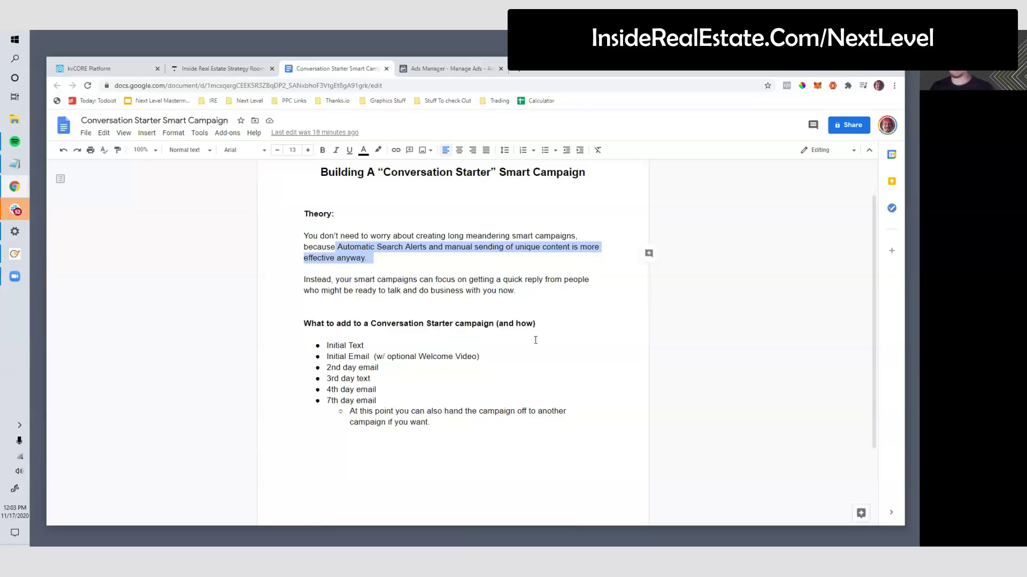
left_click_drag(376, 323, 521, 324)
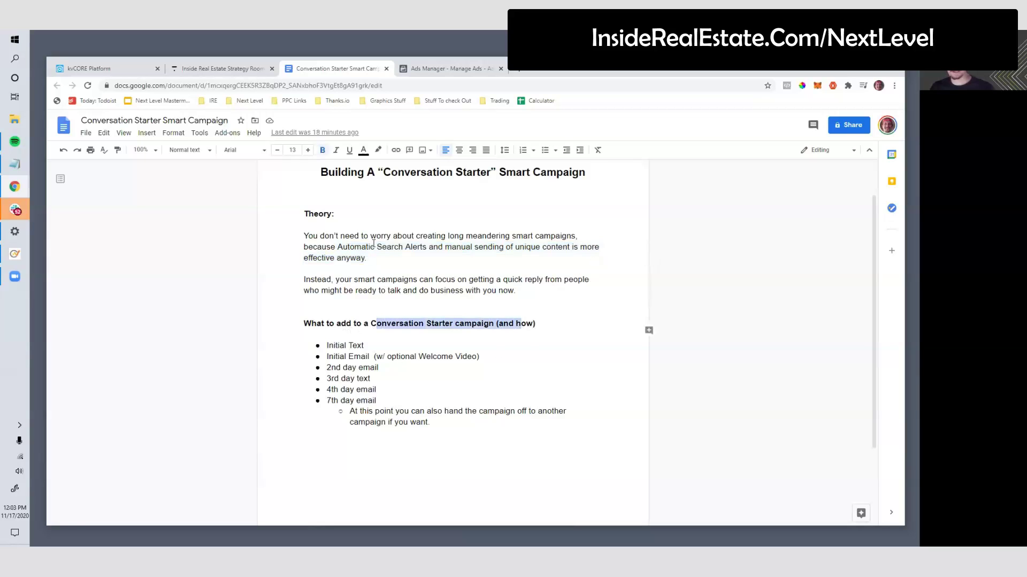
Step: Switch to kvCORE, open the Smart Campaigns library in Marketing Autopilot, and start adding a new campaign
left_click(113, 74)
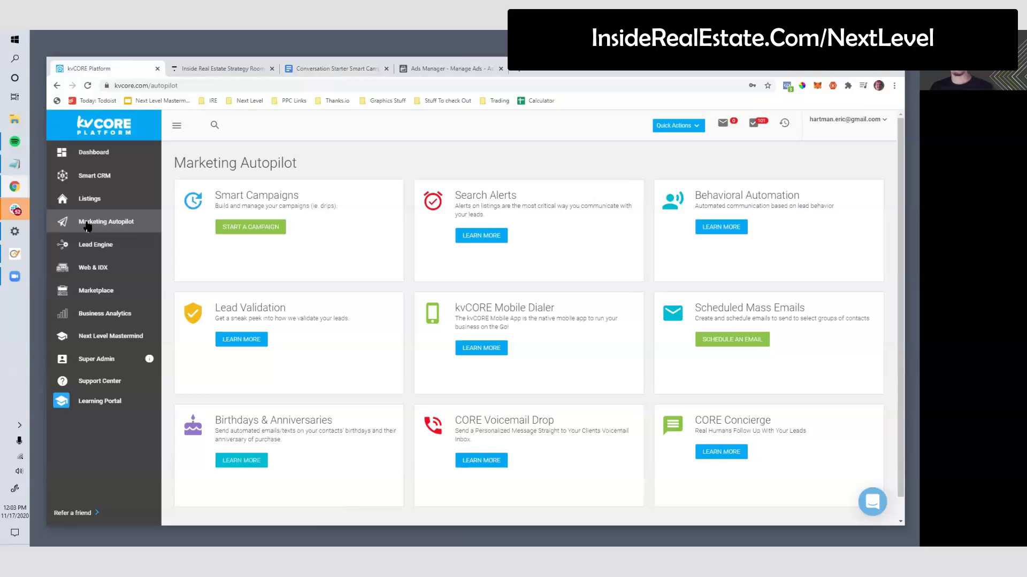
left_click(245, 227)
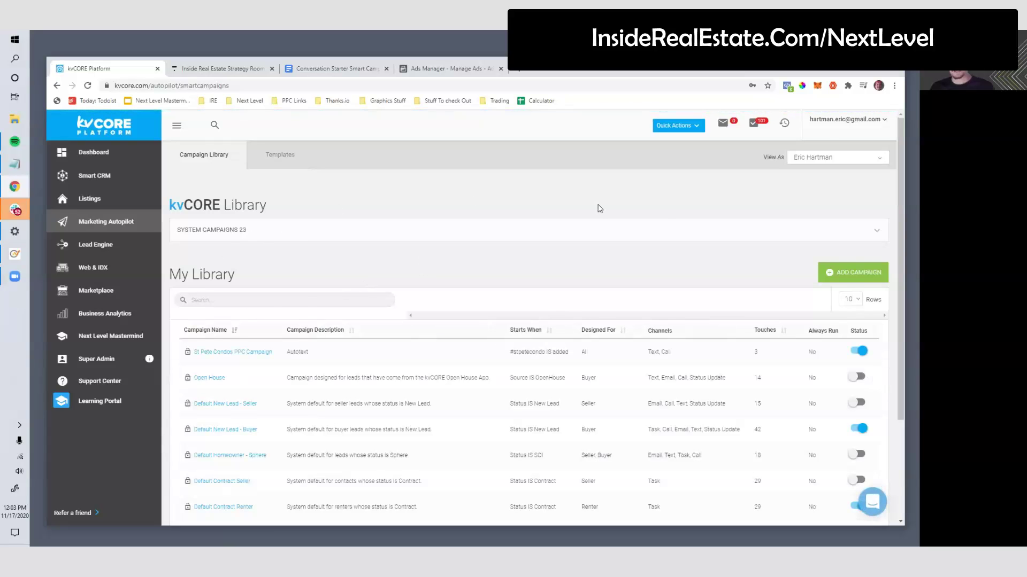
left_click(841, 276)
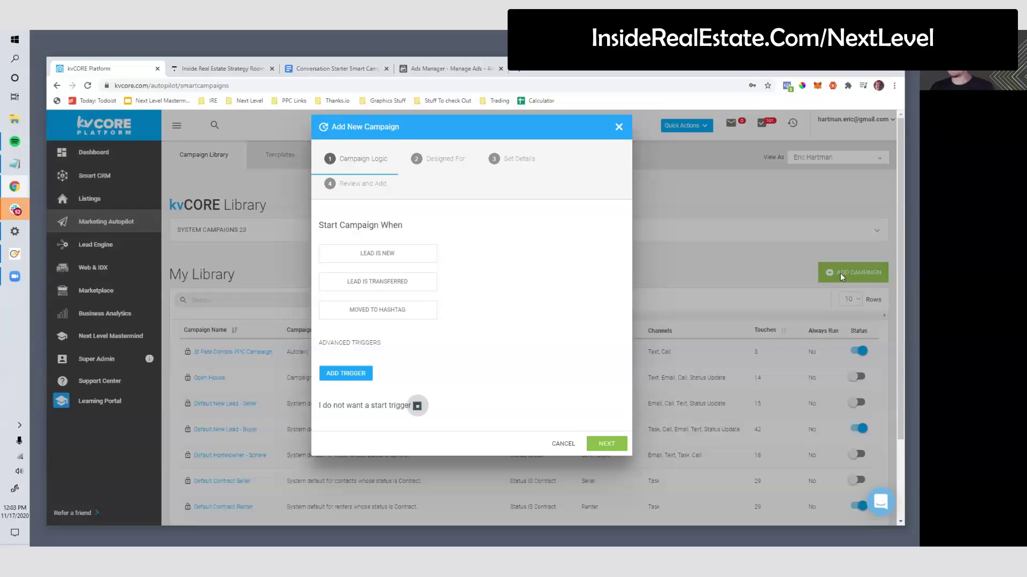
Step: Set the campaign to start when a lead is moved to the hashtag starterhomes, and keep it designed for buyers
left_click(380, 317)
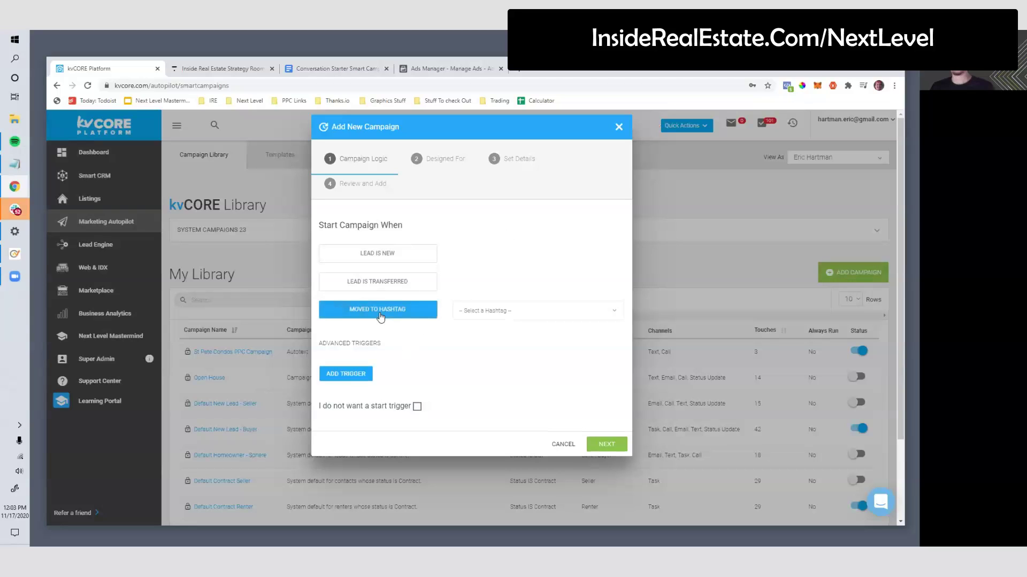
left_click(539, 316)
type("starter")
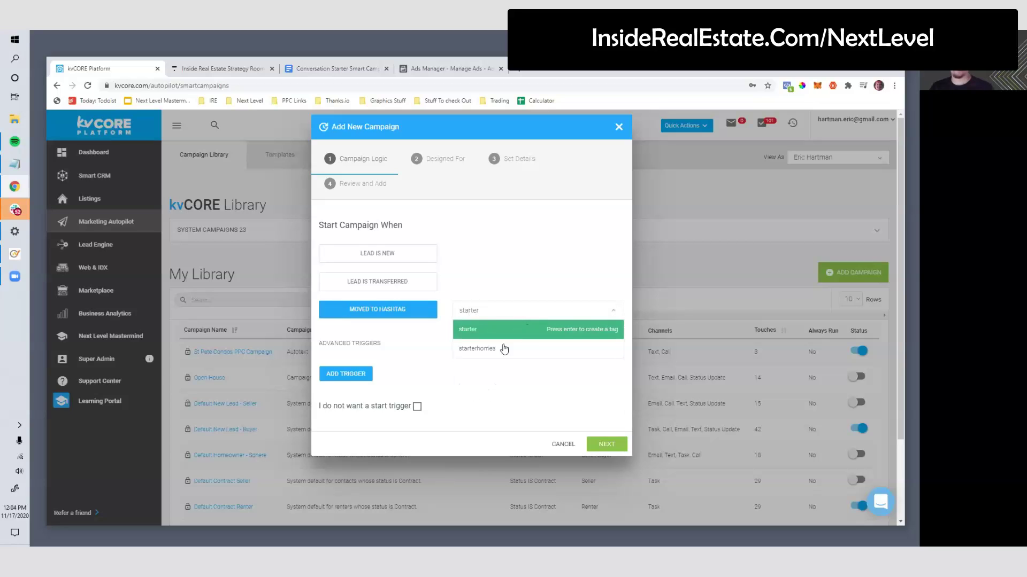
left_click(503, 348)
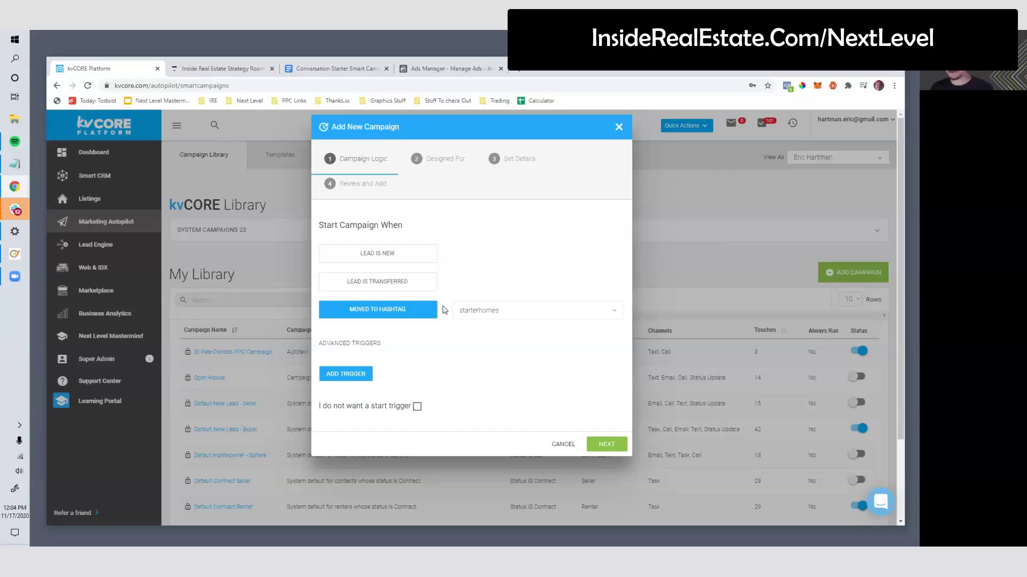
left_click(606, 445)
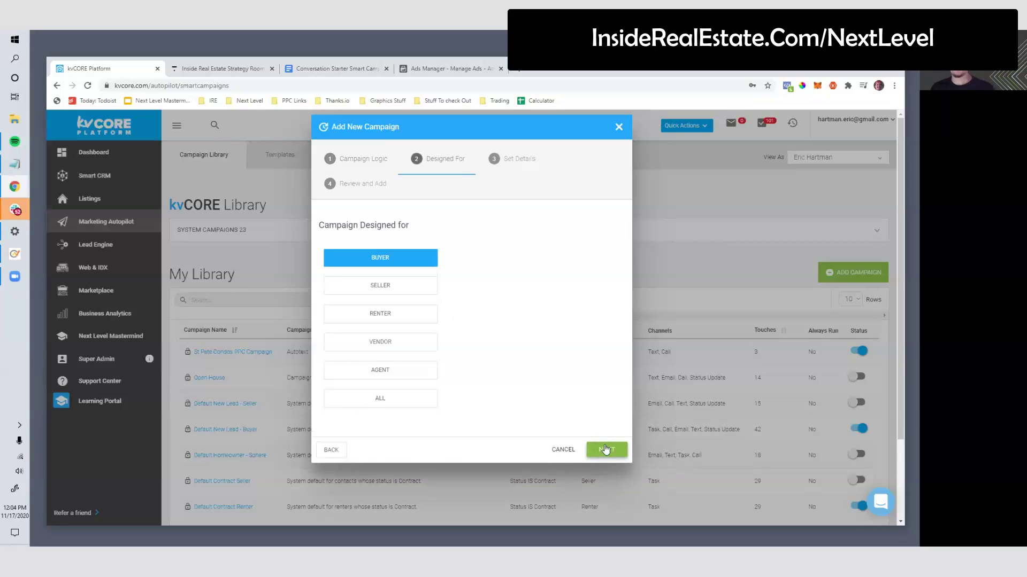
left_click(607, 449)
Step: Name the campaign "Starter Homes Conversation Starter Campa" and set Always Run to No
type("Starter Homes Con")
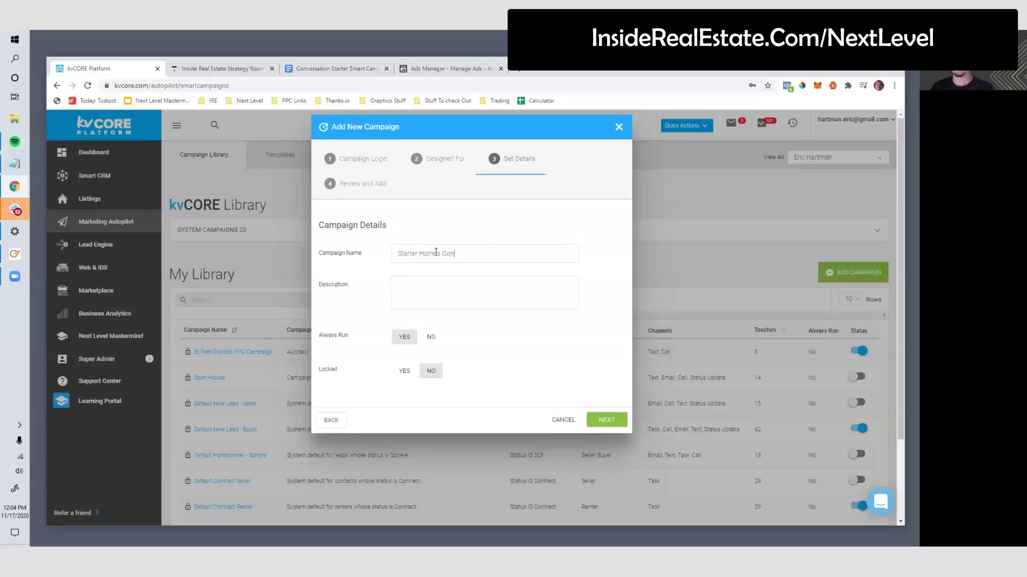
type("versation Starter Campa")
left_click(431, 337)
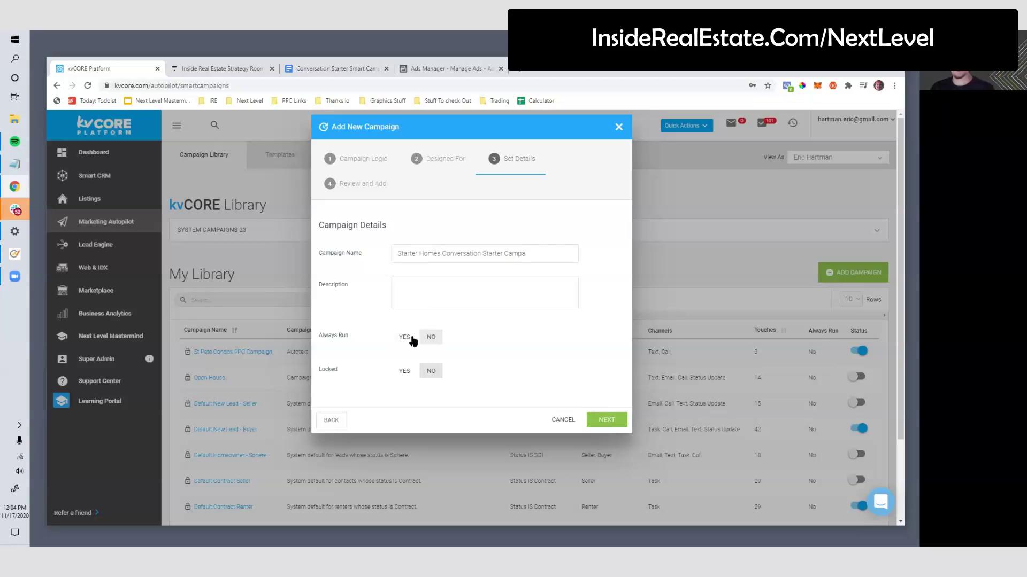
left_click(603, 421)
Step: Toggle the campaign's Always Run setting between Yes and No
left_click(437, 289)
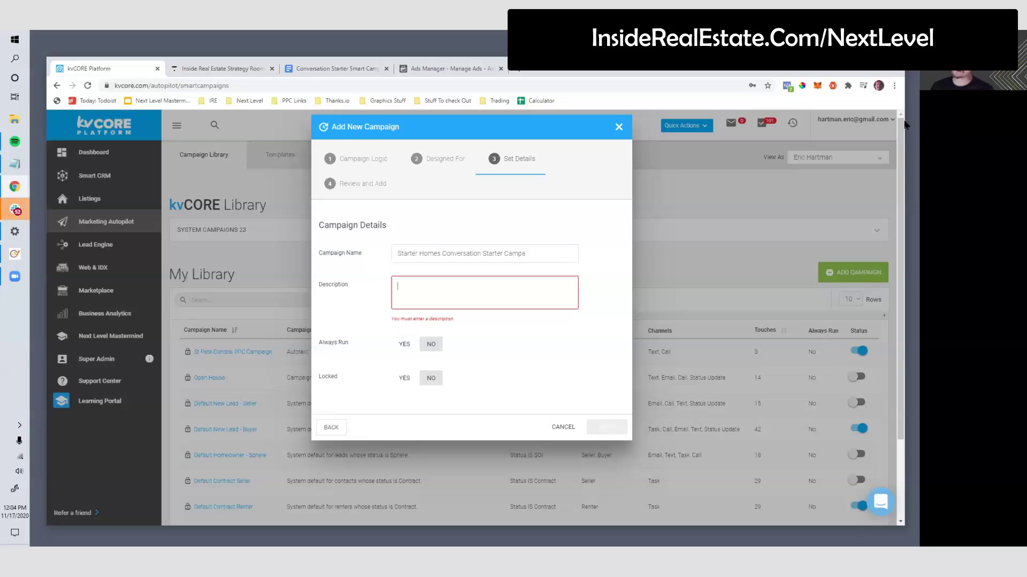
left_click(404, 344)
left_click(431, 347)
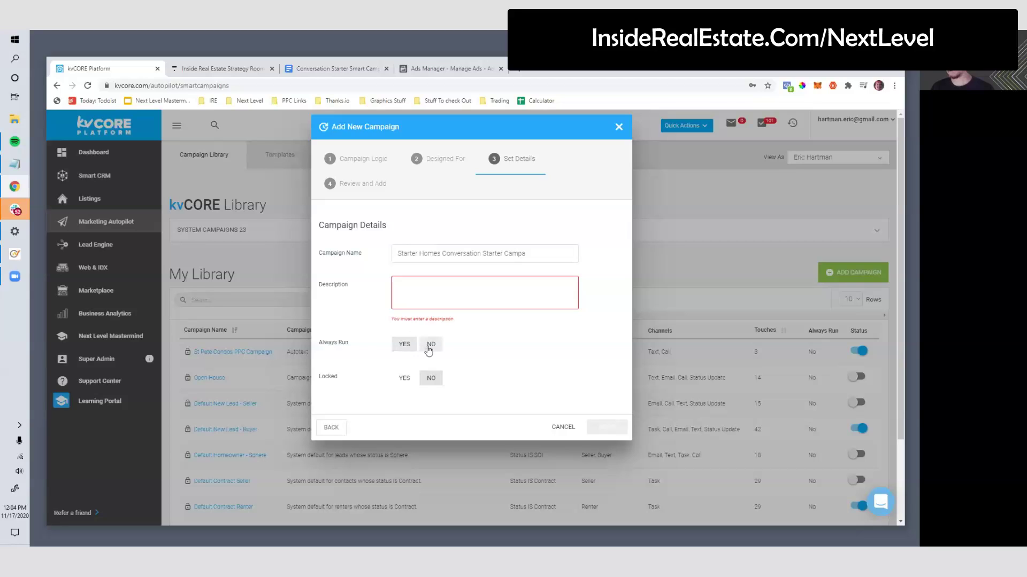
left_click(405, 345)
Step: Enter "Starter Homes" as the campaign description and set Always Run to No
left_click(403, 291)
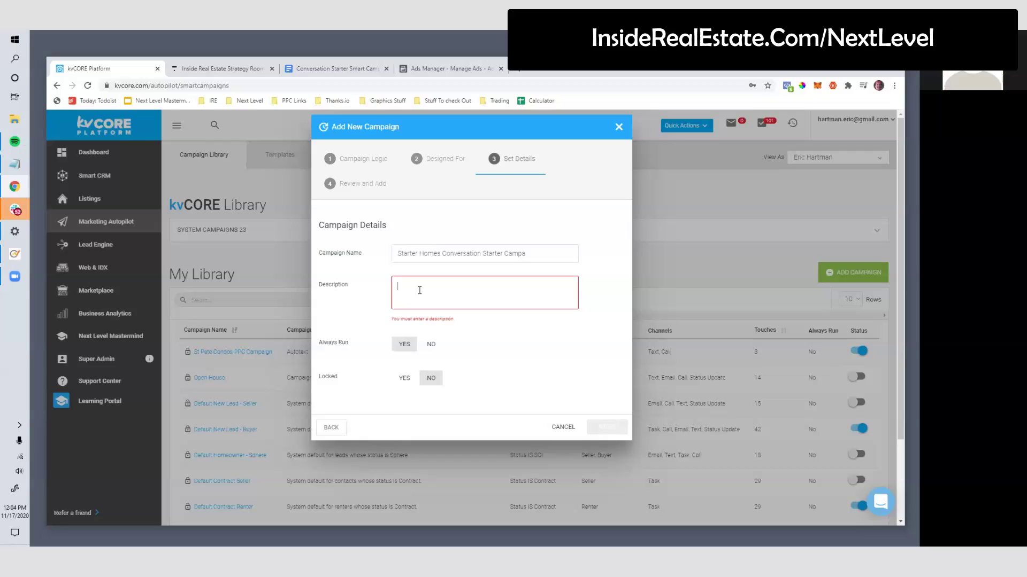
type("Starter Homes")
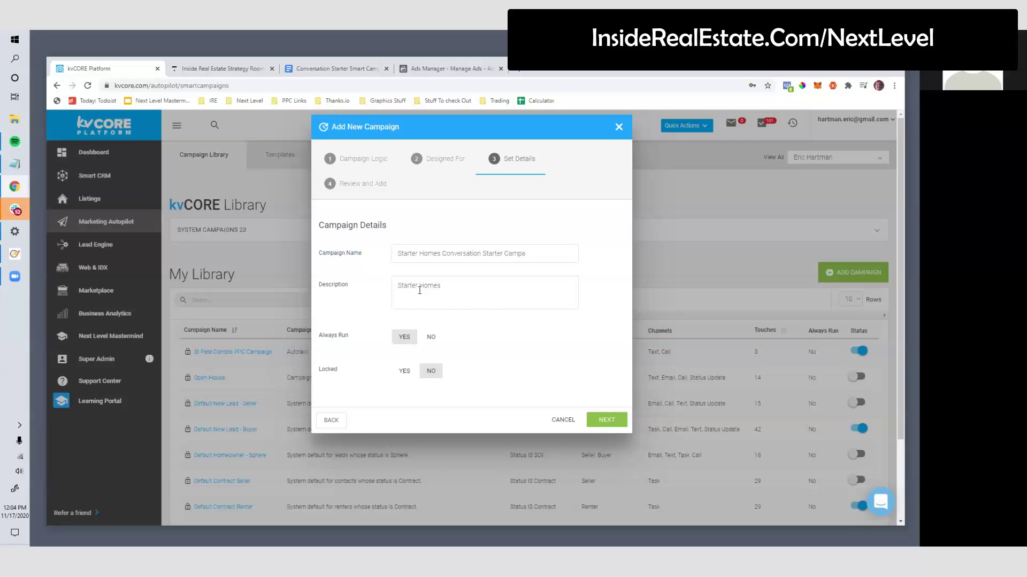
left_click(426, 340)
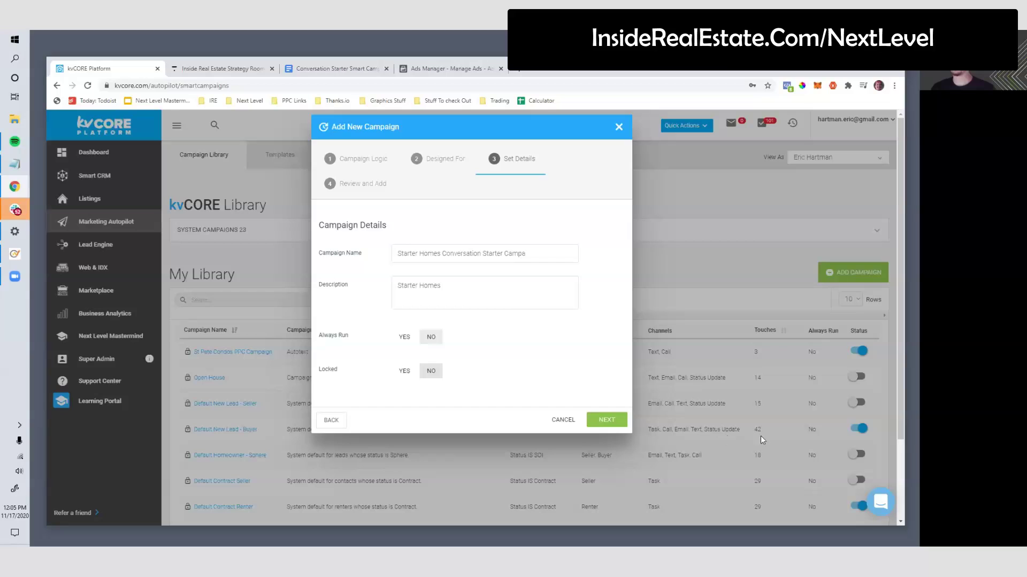
Step: Review the campaign summary, highlighting the #starterhomes start trigger, and add the new campaign
left_click(607, 421)
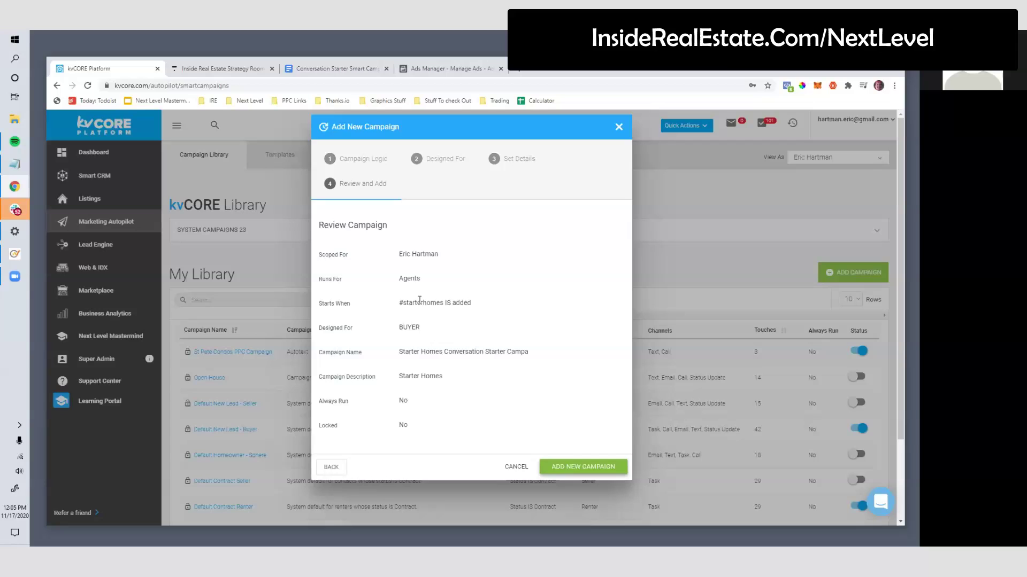
left_click_drag(400, 302, 447, 303)
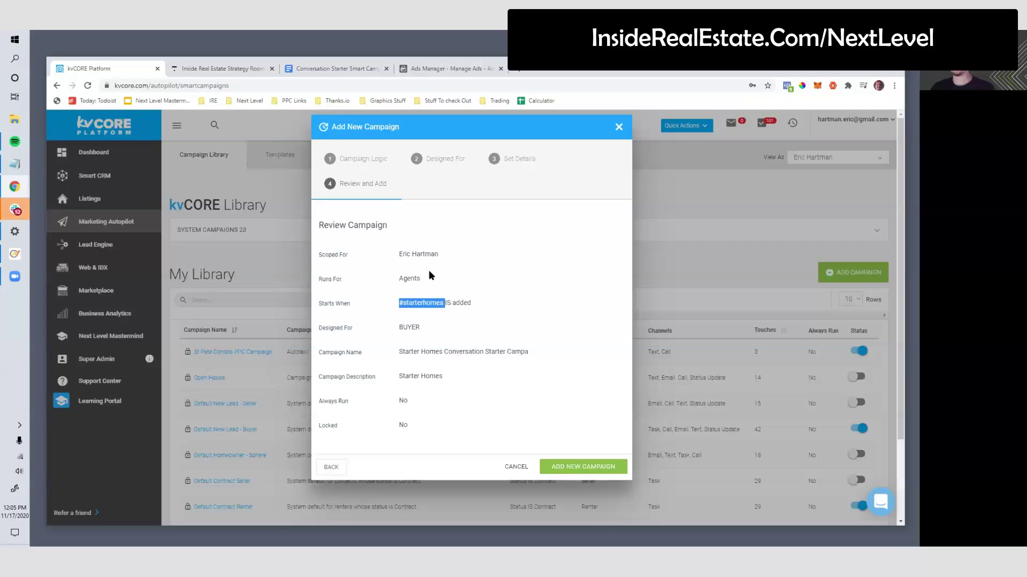
left_click(583, 473)
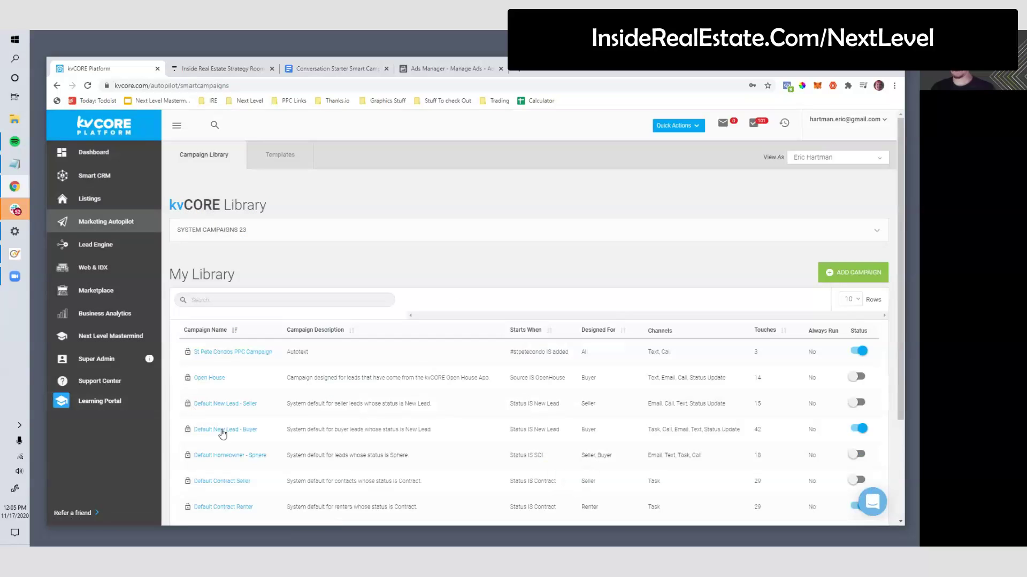
Step: Disable the Default New Lead - Buyer campaign in My Library and look over the campaign list
left_click(860, 455)
left_click(442, 383)
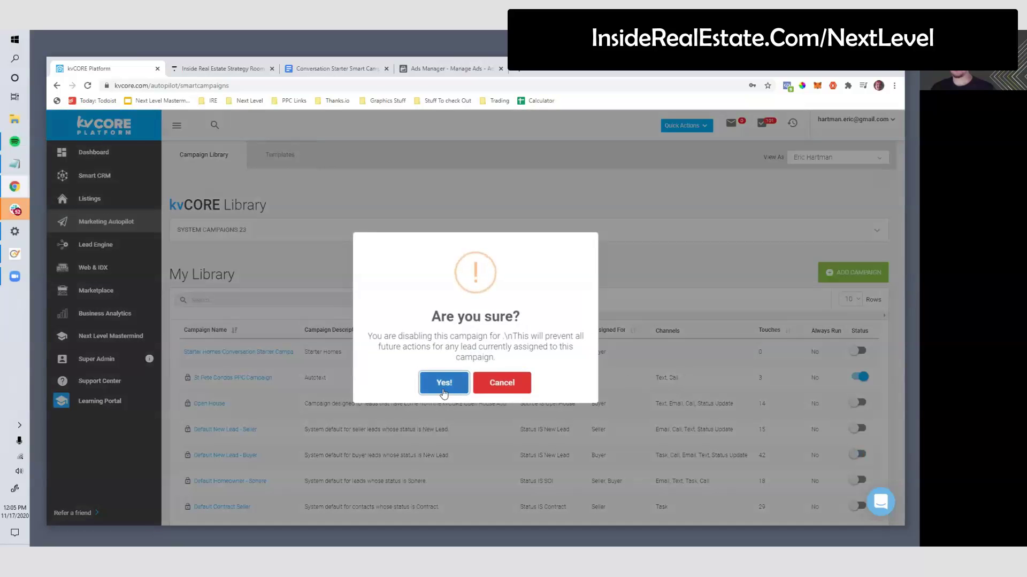
scroll(339, 362, "down", 5)
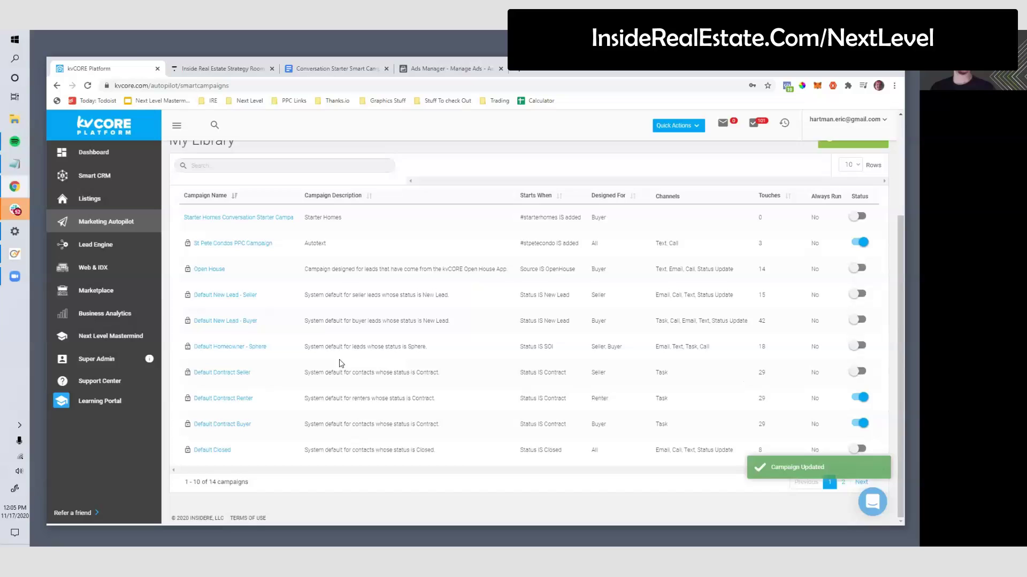
scroll(339, 362, "up", 4)
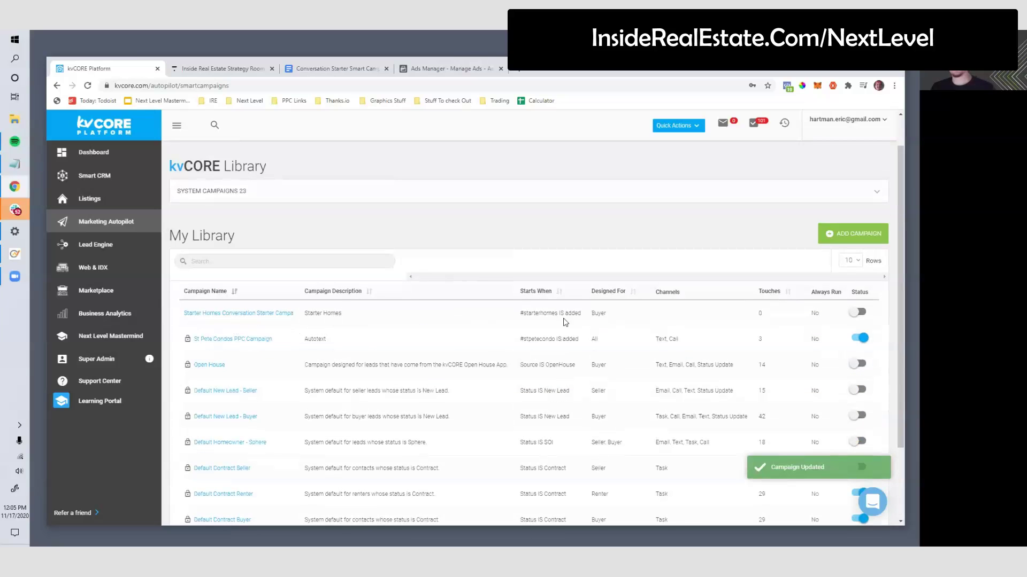
scroll(499, 335, "up", 1)
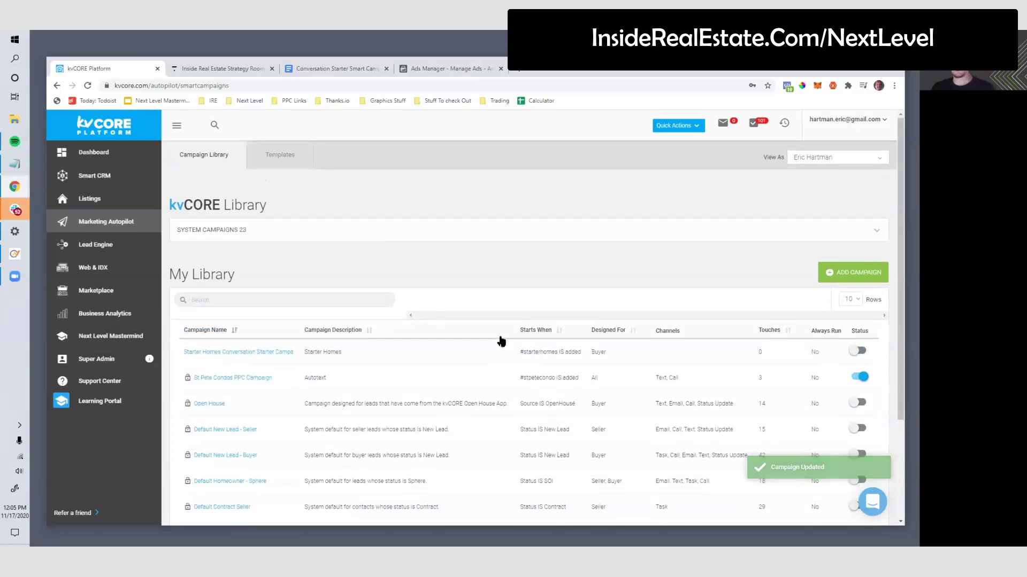
Step: Create a new SMS template named "Starter Homes - Initial Text"
left_click(281, 155)
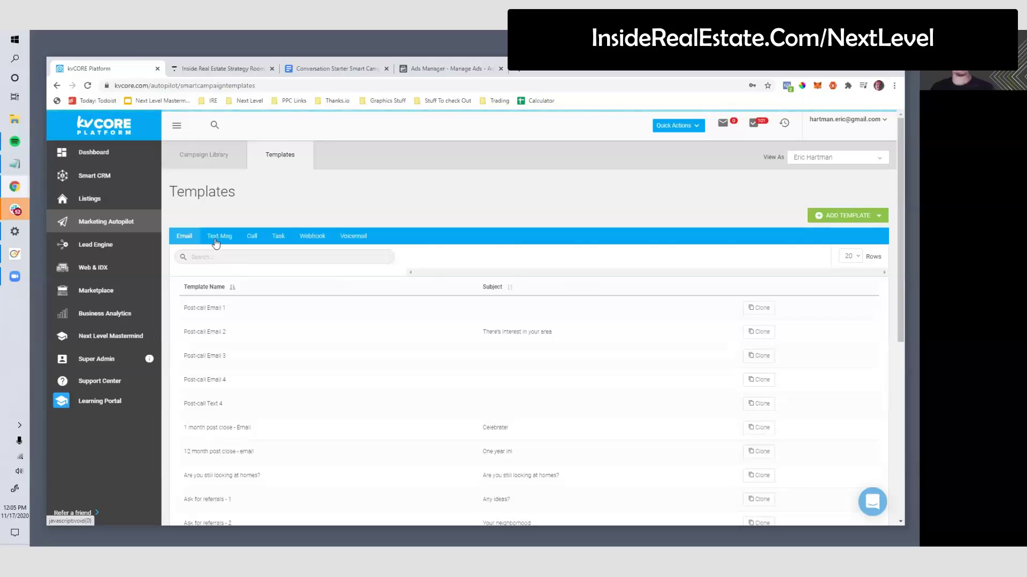
left_click(847, 219)
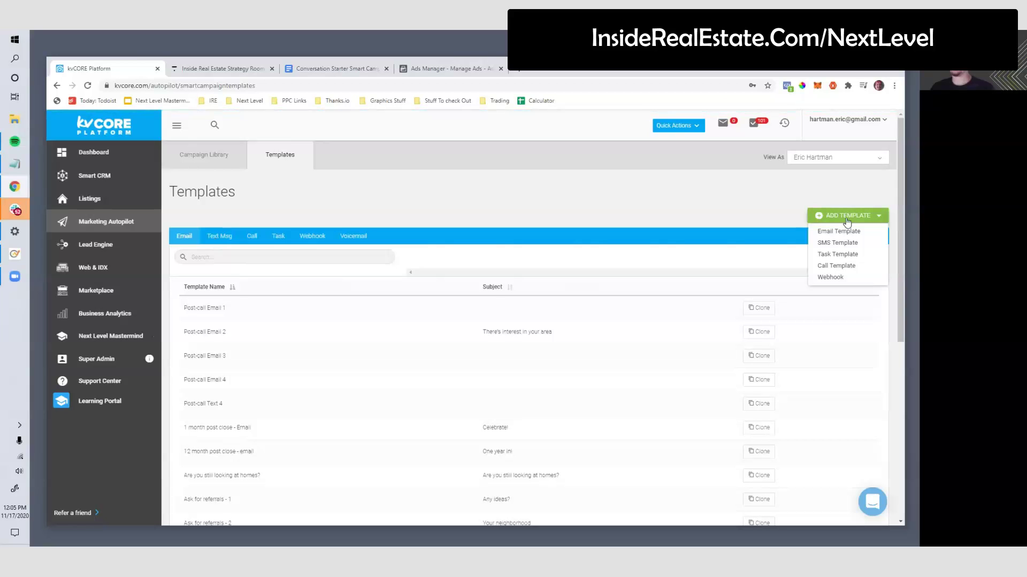
left_click(838, 242)
left_click(350, 160)
type("Starter Homes")
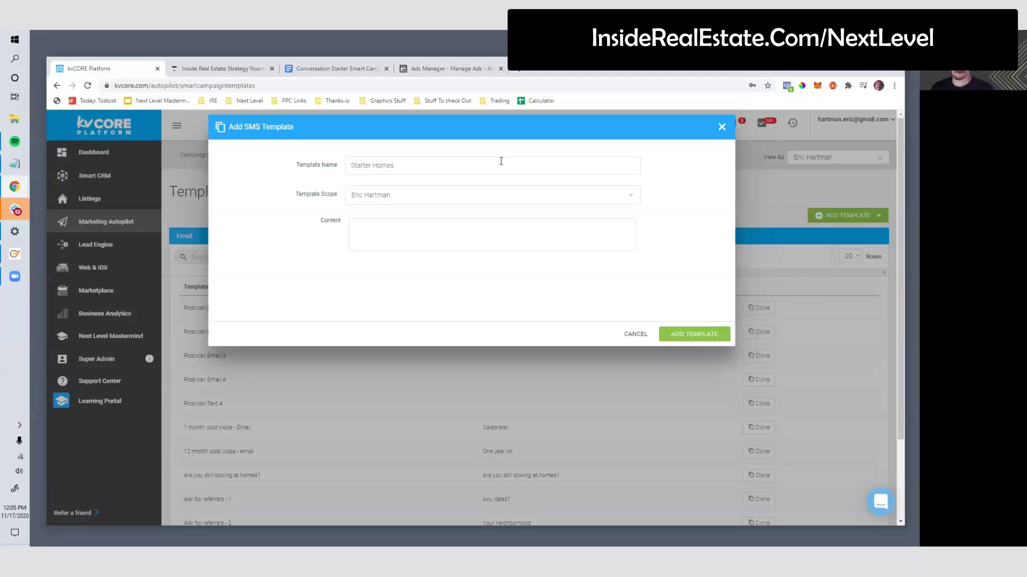
type(" - Initial Text")
Step: Begin the template's content with "Hi" followed by the Lead First Name merge field
left_click(389, 245)
type("{")
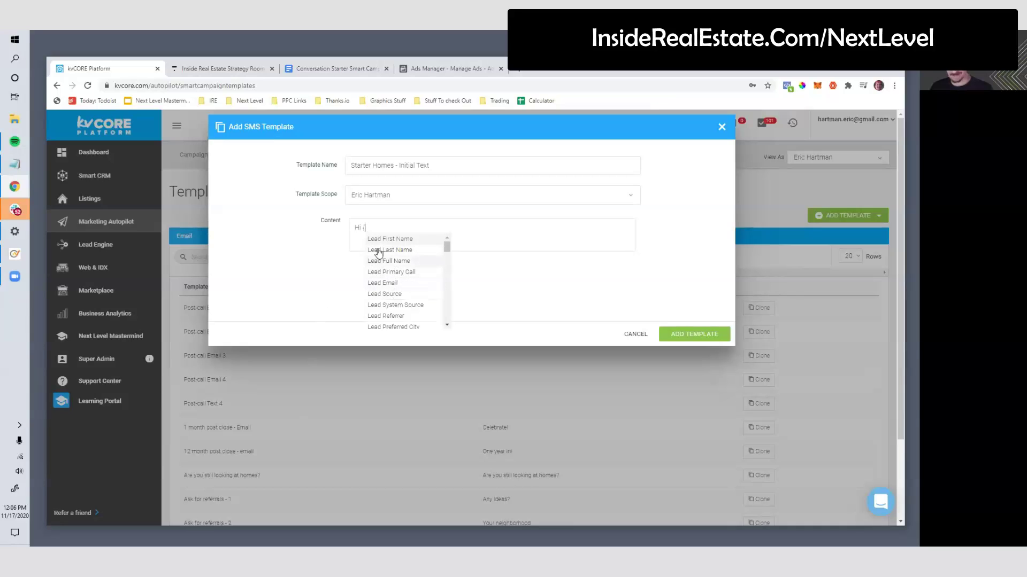
scroll(386, 277, "down", 3)
scroll(386, 277, "up", 3)
scroll(413, 274, "down", 5)
scroll(412, 271, "up", 5)
left_click(383, 242)
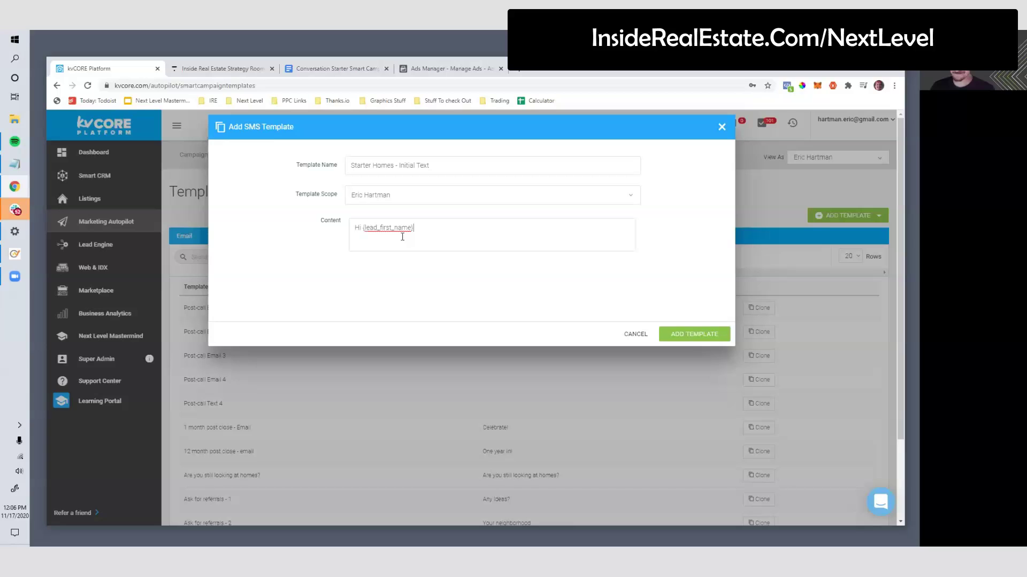
Step: Continue the message with ", thanks for checking out the starter homes on my website. Are you a first time buyer?" and sign it with the agent's first name
type(", thanks for chck")
type("ecking out the start")
type("er hom")
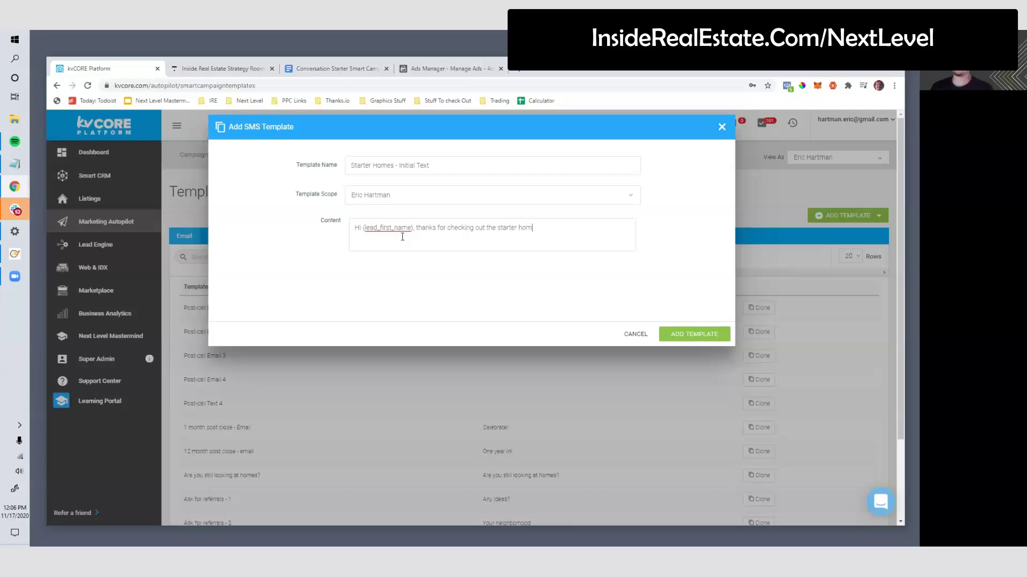
type("omes on my website. Are you a first time buyer?")
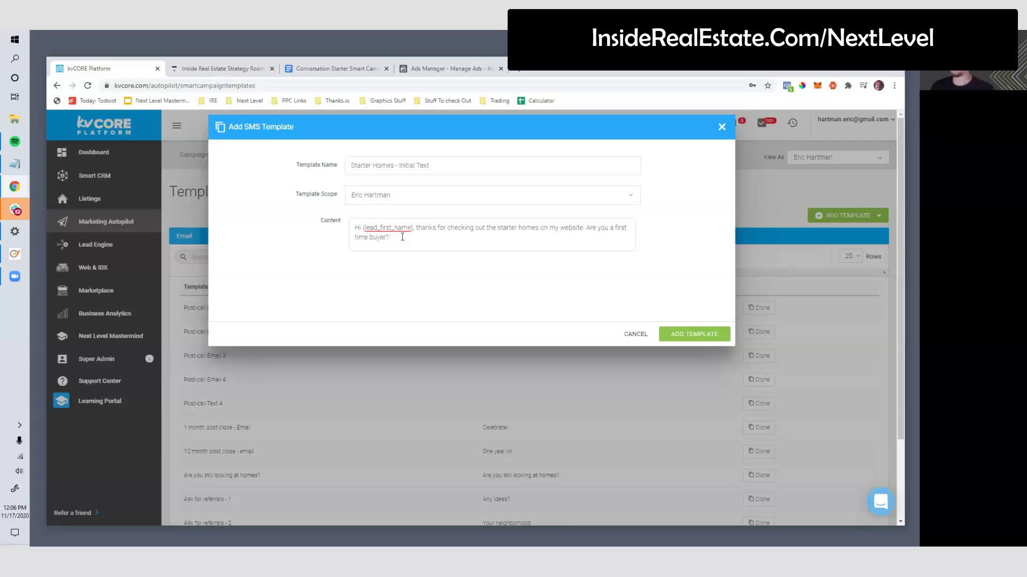
type("Eric")
left_click_drag(403, 237, 345, 226)
left_click(442, 241)
Step: Reword the message's question to "Just curious, are you a first time buyer?"
left_click(589, 228)
type("Just curious,")
key("Delete")
type("a")
Step: Review the text's closing question and add the SMS template to the library
left_click_drag(353, 237, 428, 237)
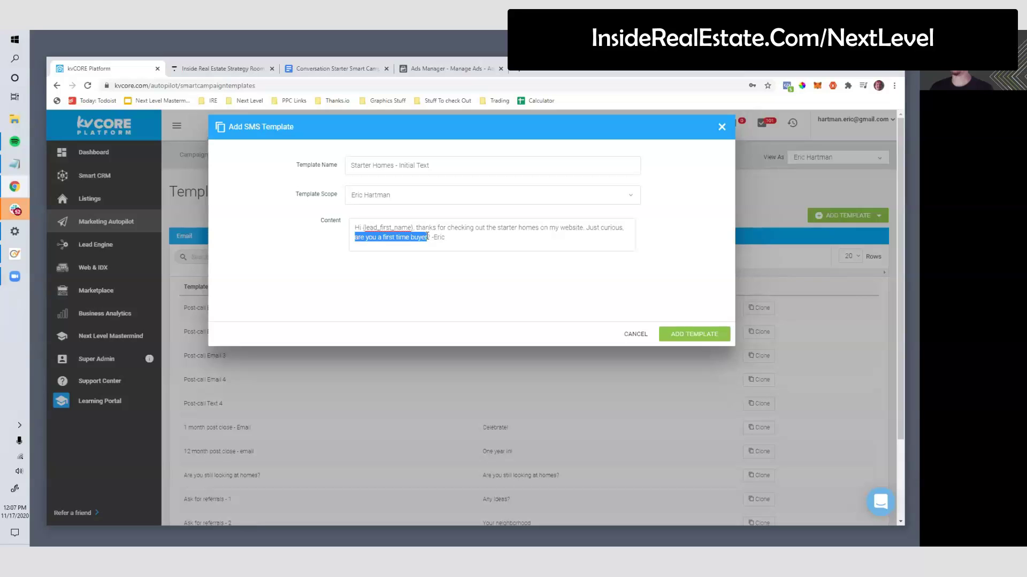
left_click(469, 241)
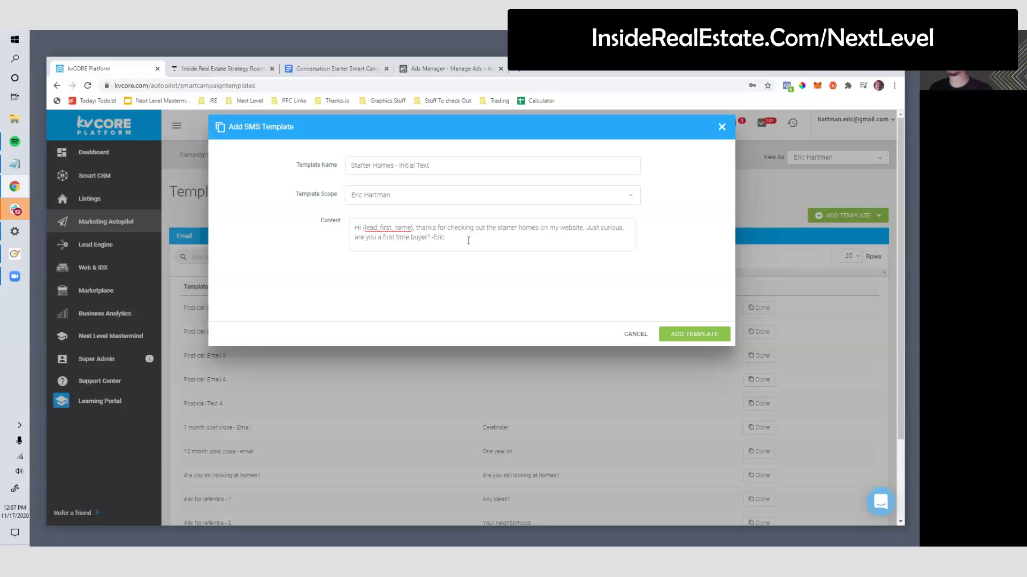
left_click_drag(360, 227, 614, 270)
left_click(587, 227)
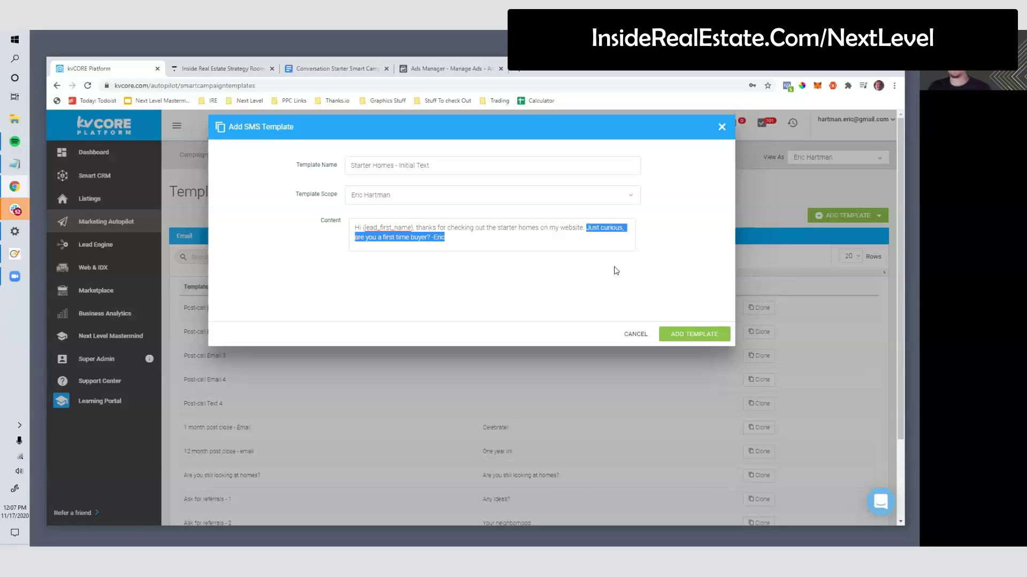
left_click(684, 337)
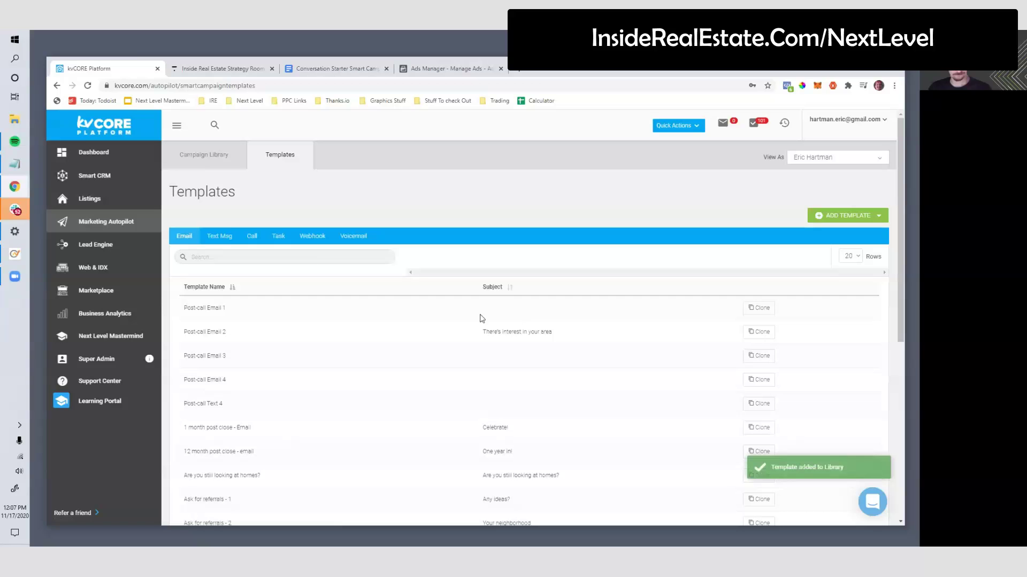
Step: Activate the Starter Homes conversation starter campaign in the Campaign Library and confirm
left_click(207, 156)
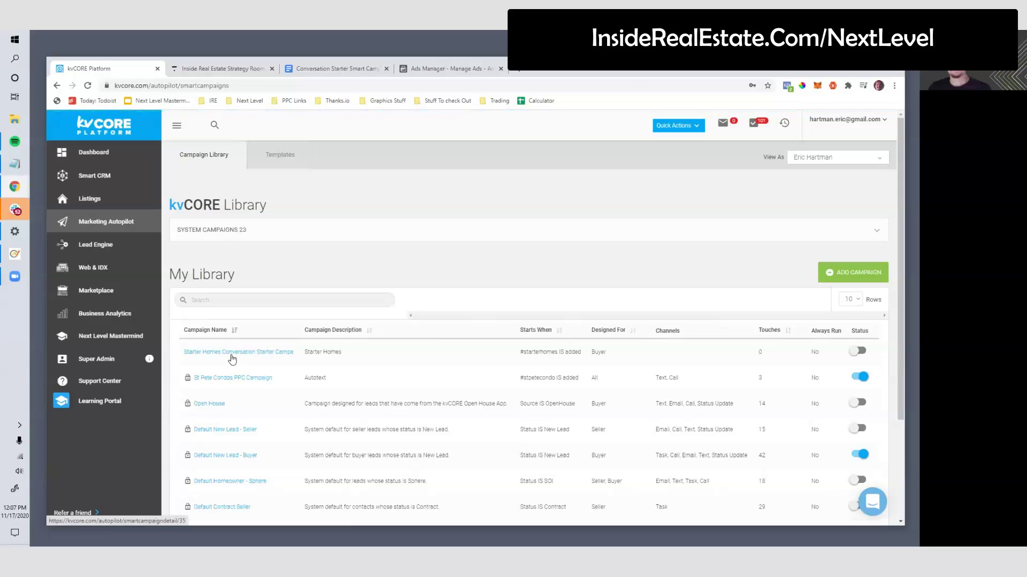
left_click(857, 351)
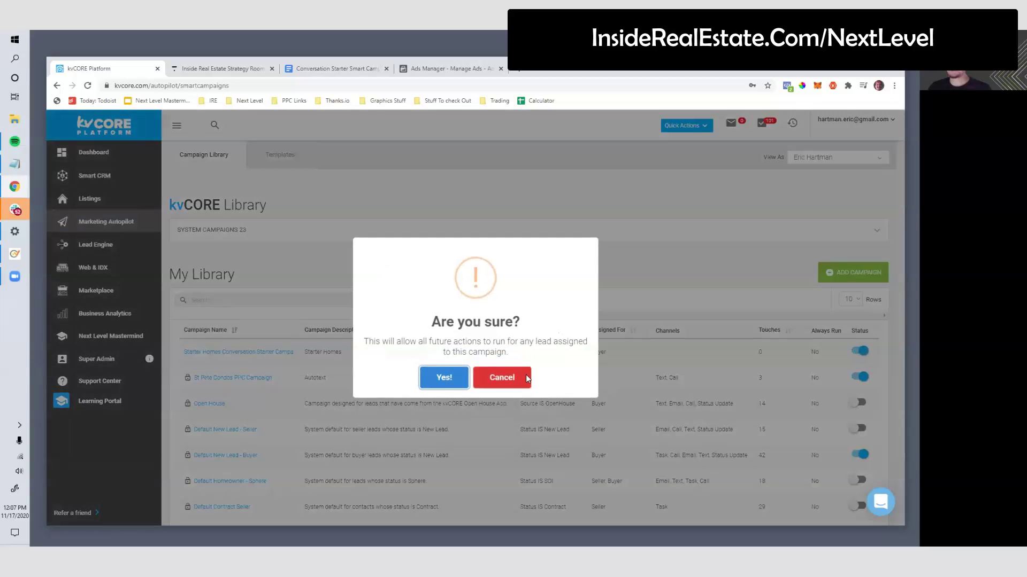
left_click(440, 377)
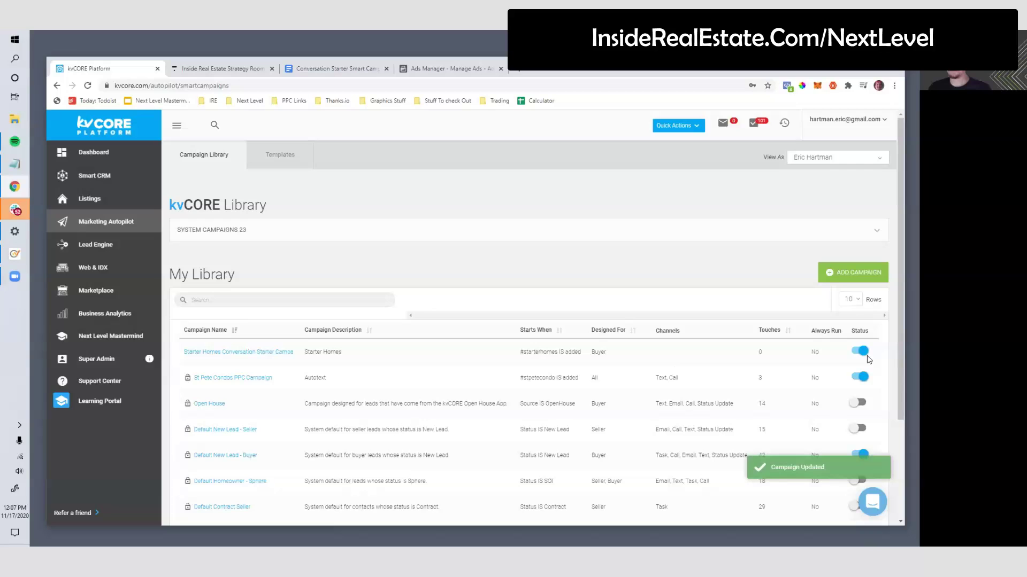
Step: Open the Starter Homes campaign and start an SMS action named "Initial Text" using the "Starter Homes - Initial Text" template
left_click(215, 351)
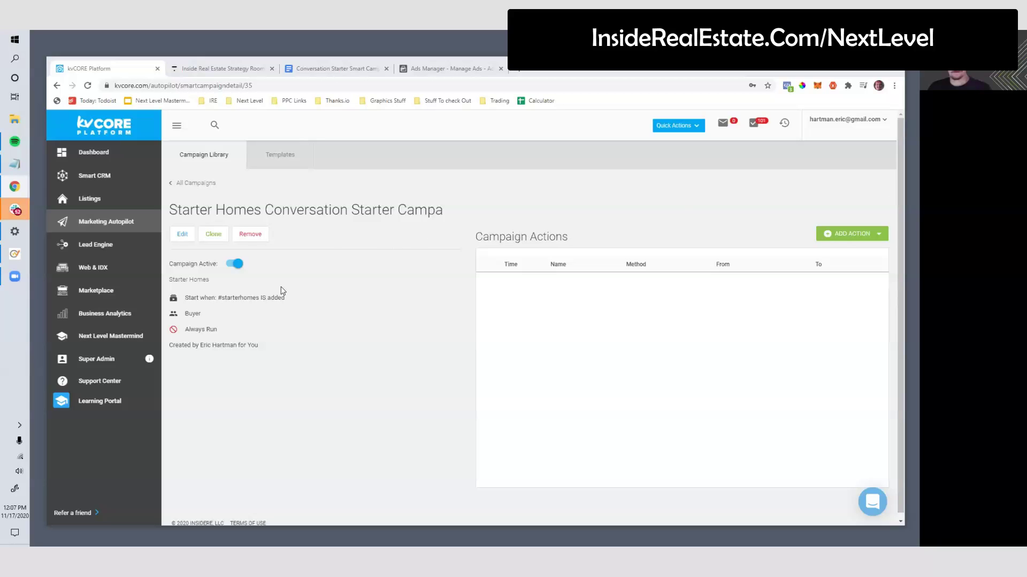
left_click(846, 238)
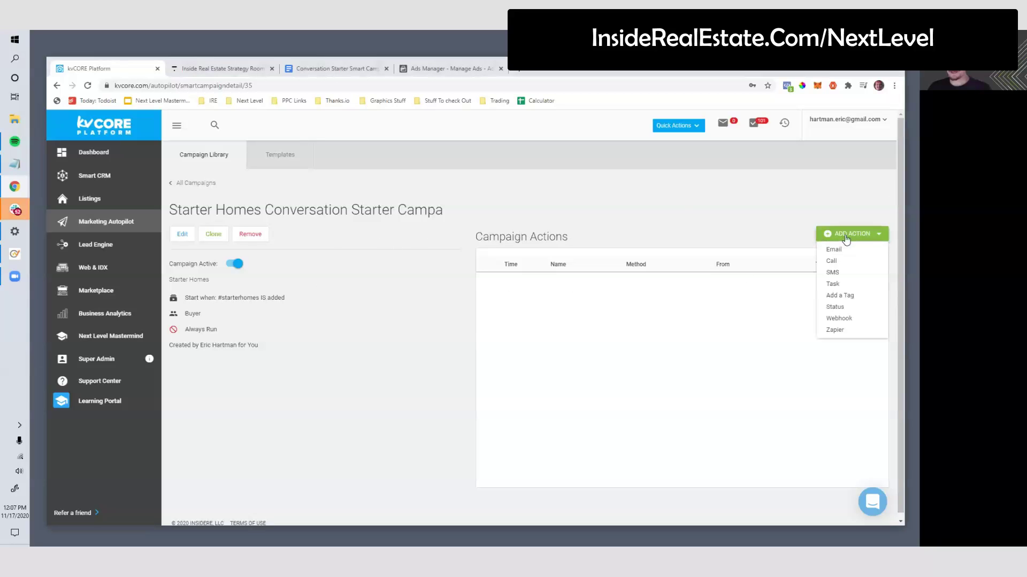
left_click(832, 274)
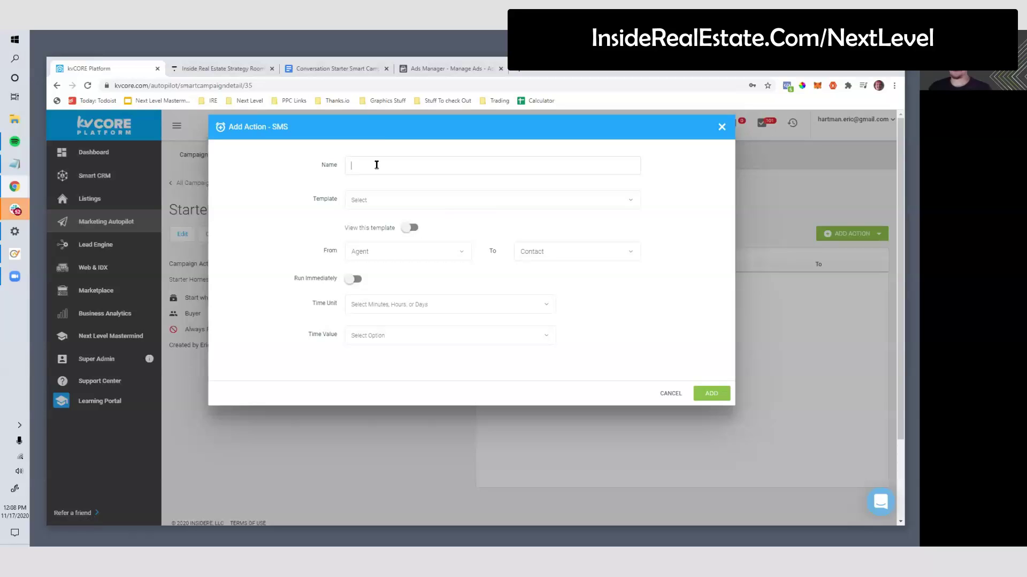
type("Ins")
type("tial Text")
left_click(379, 200)
type("s")
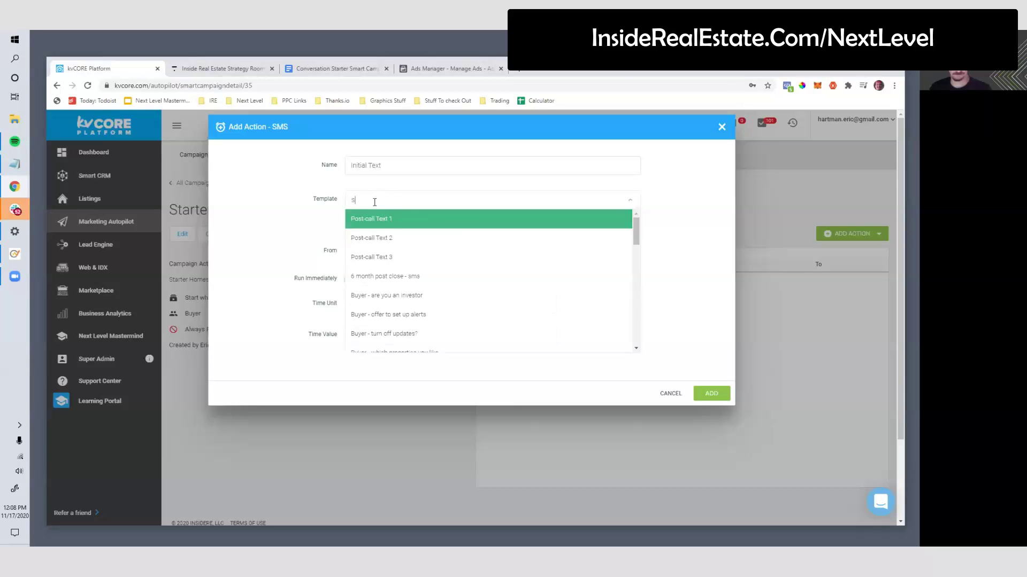
type("tar")
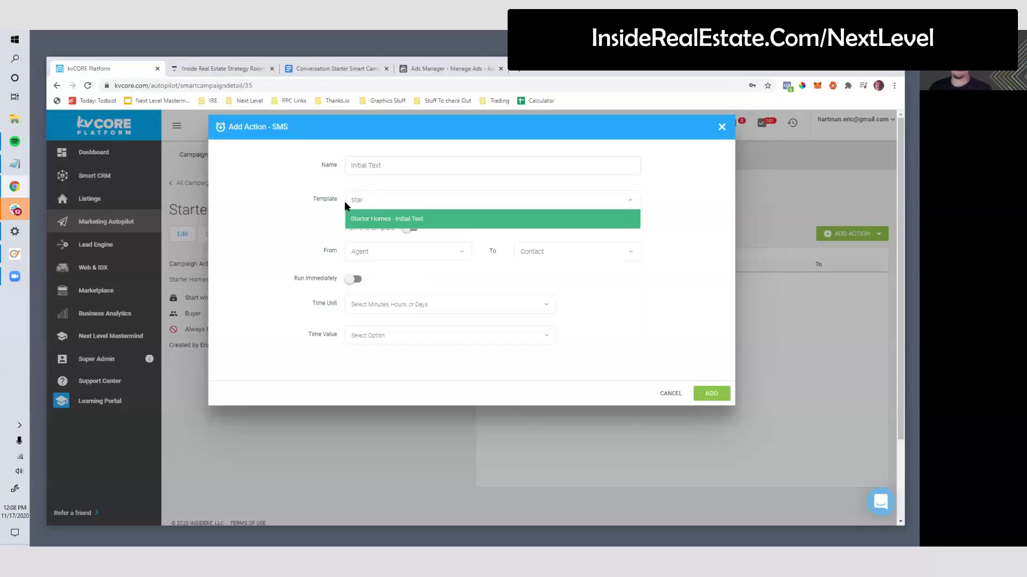
left_click(359, 219)
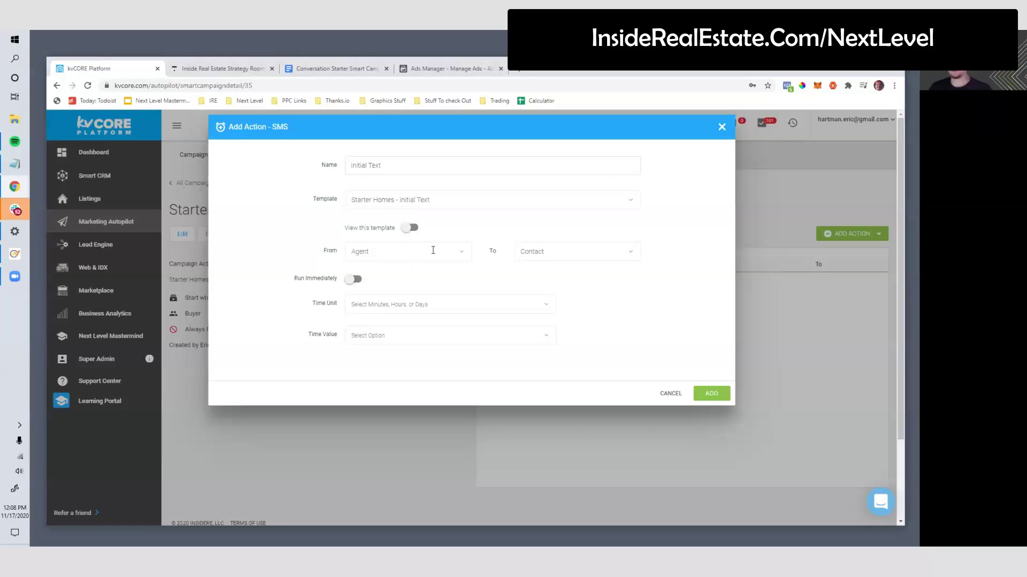
Step: Toggle the SMS action's Run Immediately option on and off
left_click(353, 279)
left_click(353, 281)
left_click(352, 280)
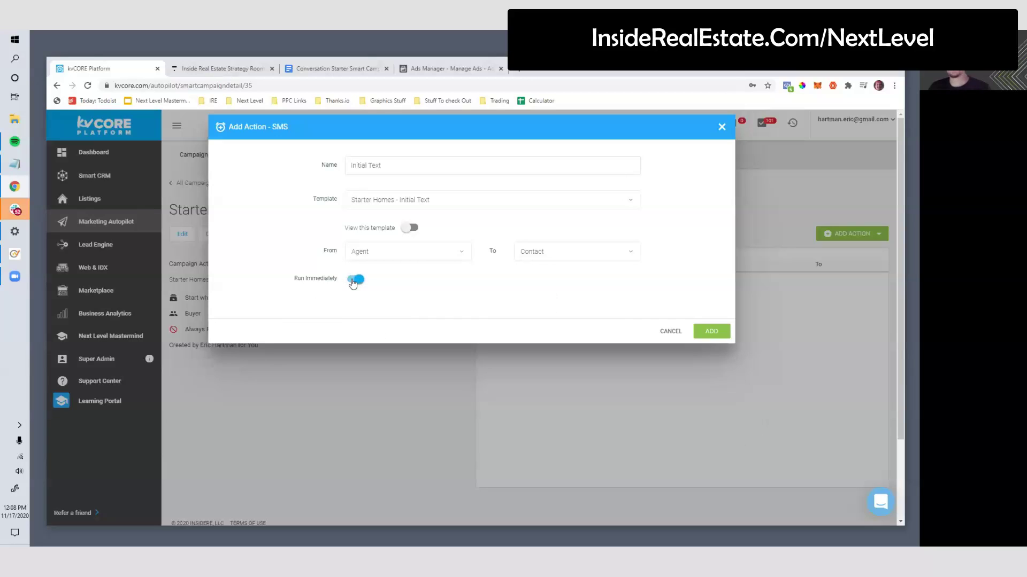
left_click(352, 280)
Step: Set the SMS action to send after 3 minutes and add it to the campaign
left_click(369, 303)
left_click(364, 331)
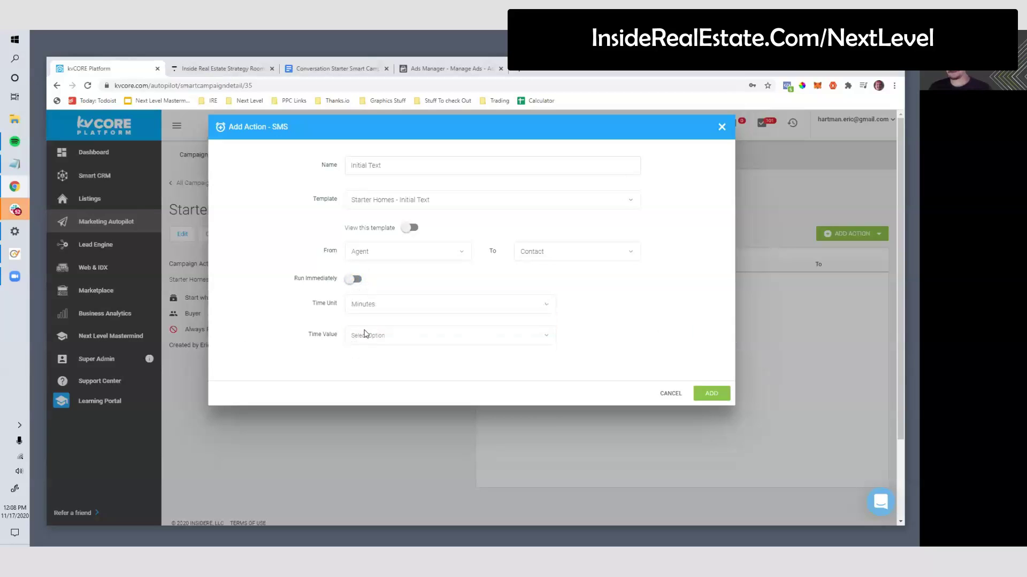
left_click(368, 335)
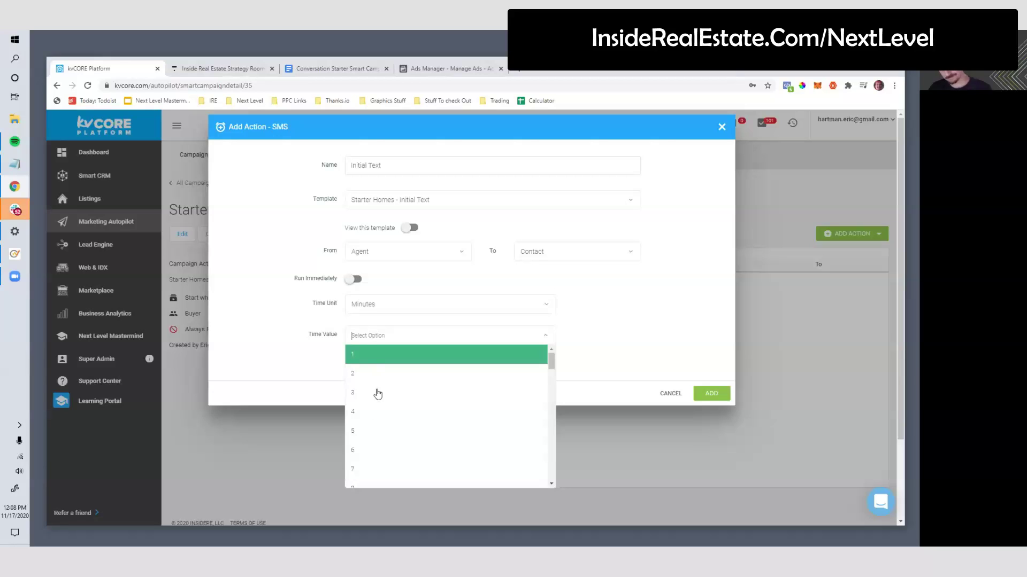
left_click(377, 469)
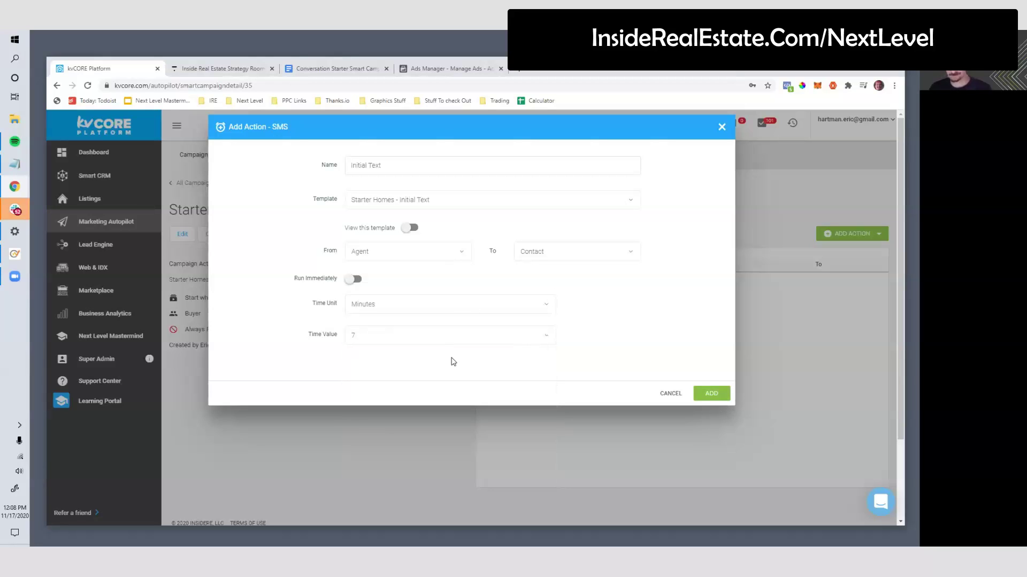
left_click(371, 334)
left_click(369, 392)
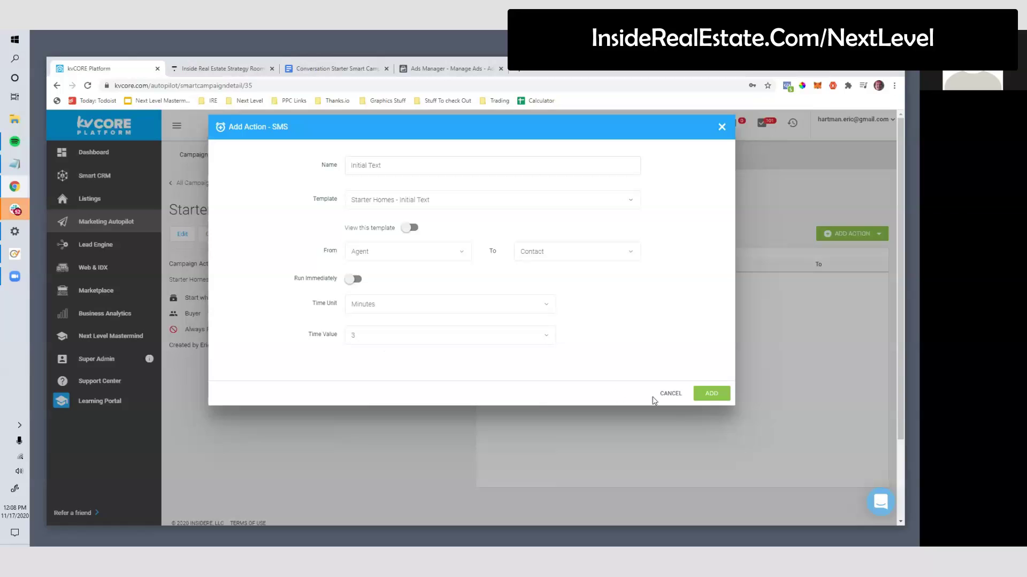
left_click(710, 394)
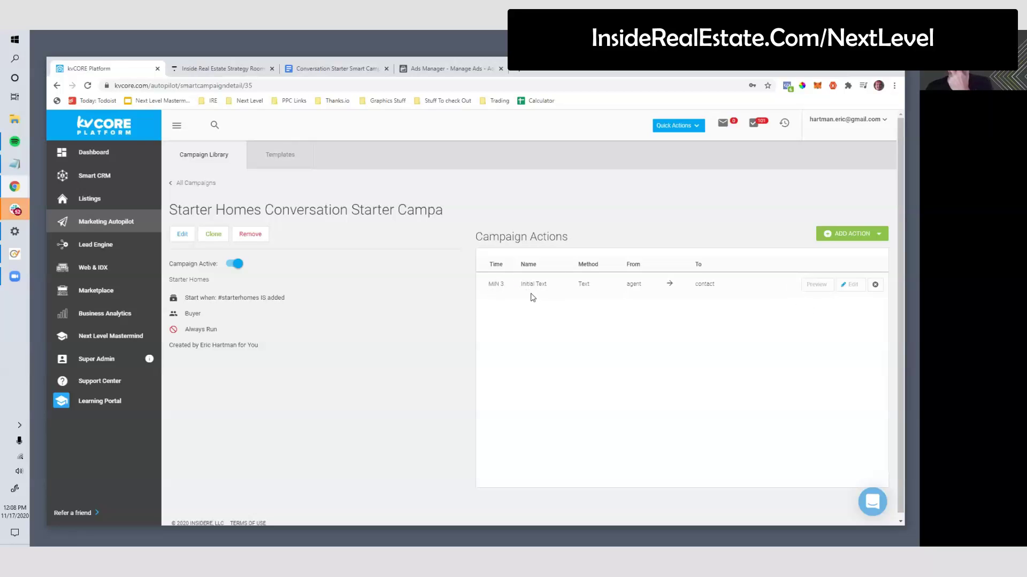
Step: Switch to the Google Docs campaign outline and append "- Thanks for action. Ask a question." to the Initial Text bullet
left_click(290, 73)
left_click(340, 371)
left_click_drag(326, 345, 370, 345)
left_click(375, 345)
type("- ")
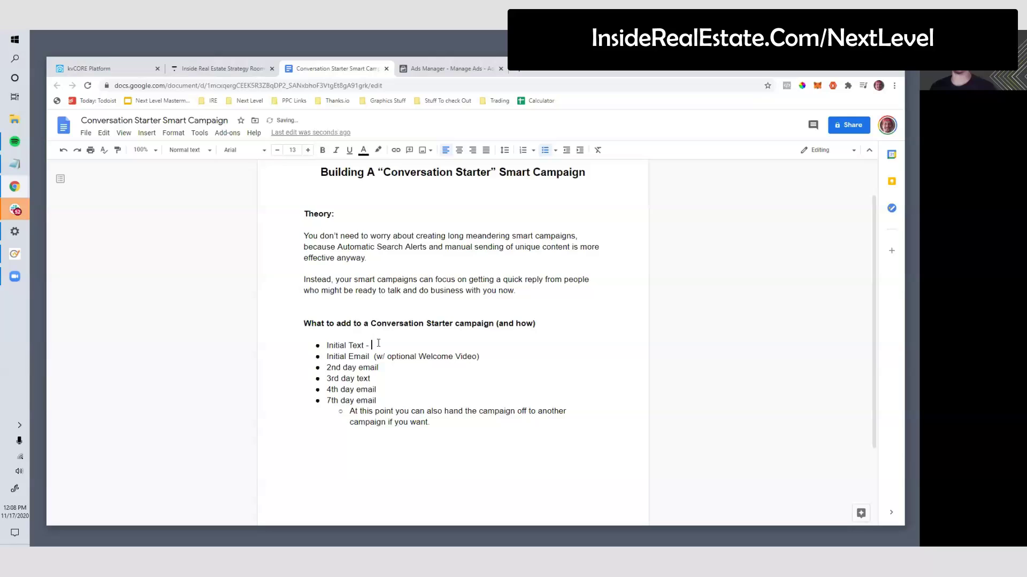
type("Thanks for taking action")
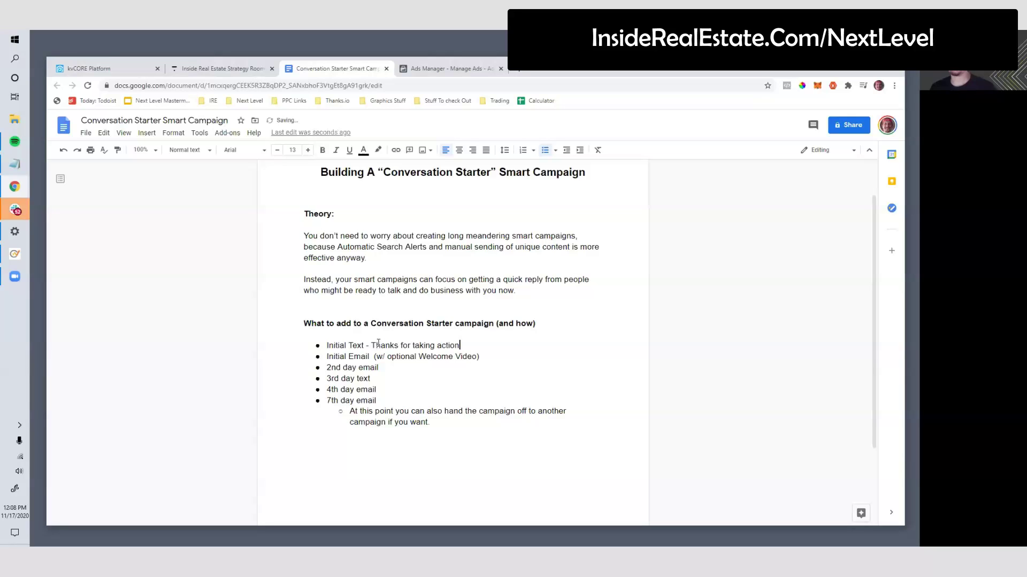
key("BackSpace")
key("BackSpace")
key("BackSpace")
key("BackSpace")
key("BackSpace")
key("BackSpace")
key("BackSpace")
key("BackSpace")
key("BackSpace")
key("BackSpace")
key("BackSpace")
key("BackSpace")
type("action")
key("BackSpace")
key("BackSpace")
type(". Ask a question.")
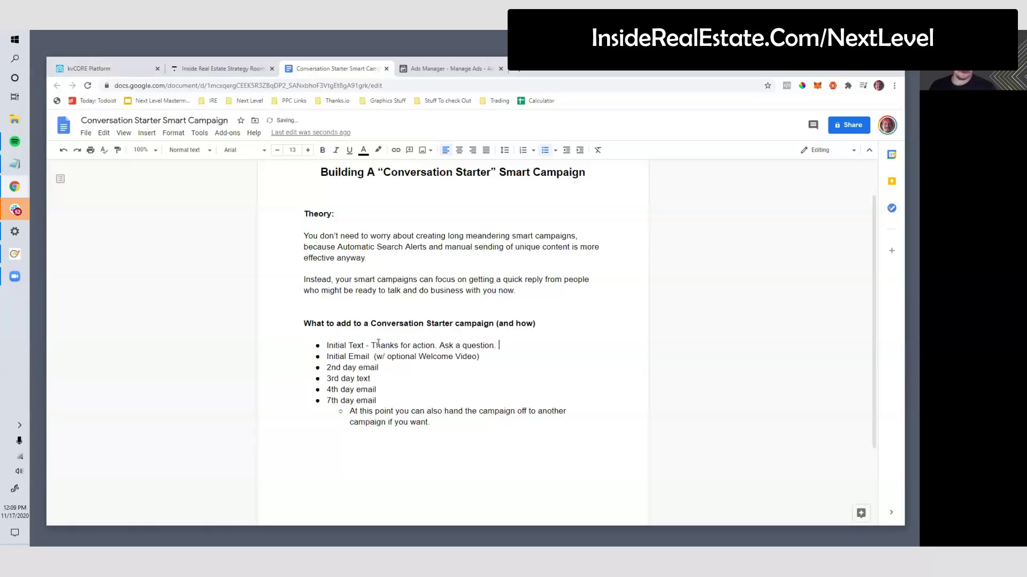
Step: Add the sub-bullet "Thanks for action, here's that link again." beneath the Initial Email bullet
left_click(486, 354)
key("Return")
key("Tab")
type("Thanks for action, here's that link again.")
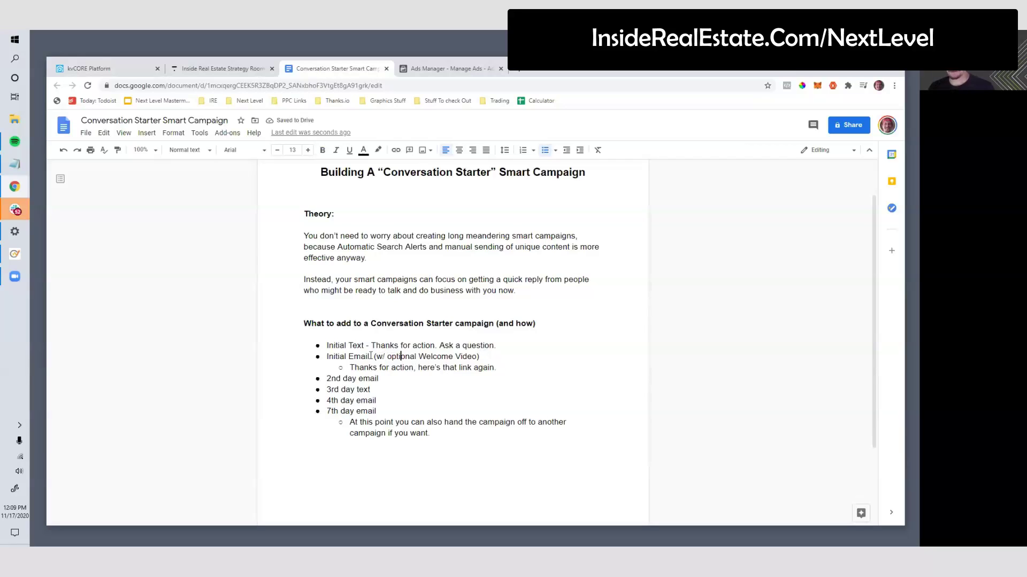
Step: Review the Initial Email bullet, highlighting its optional Welcome Video note and the sub-bullet beneath it
mouse_move(374, 357)
left_mouse_down()
mouse_move(496, 357)
mouse_move(373, 357)
mouse_move(437, 346)
mouse_move(481, 356)
mouse_move(367, 358)
left_mouse_up()
key("Right")
left_click(430, 369)
mouse_move(486, 357)
left_mouse_down()
mouse_move(377, 357)
mouse_move(408, 356)
mouse_move(359, 370)
mouse_move(414, 356)
mouse_move(373, 357)
mouse_move(453, 347)
mouse_move(501, 356)
left_mouse_up()
left_click(391, 367)
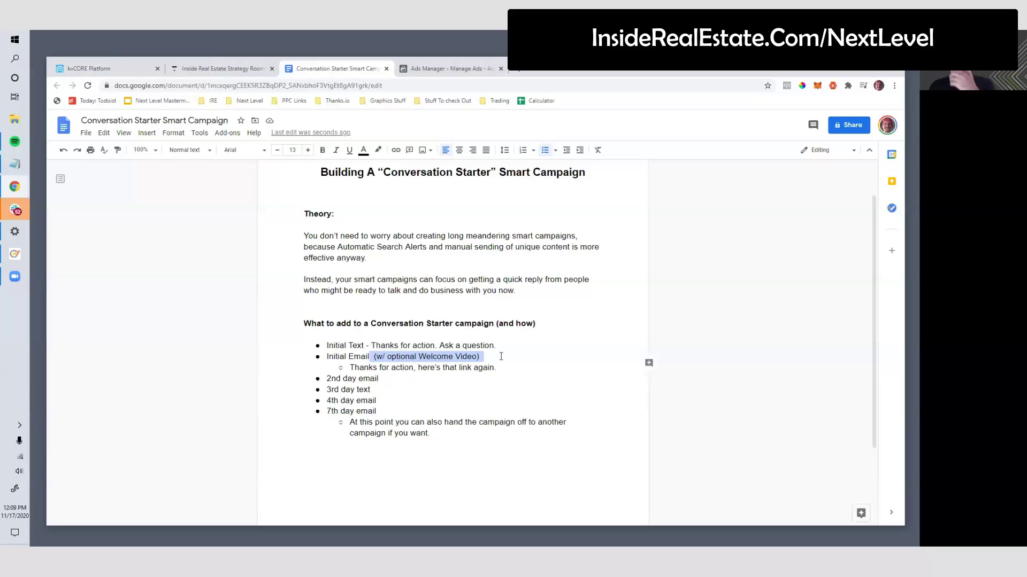
left_click(501, 357)
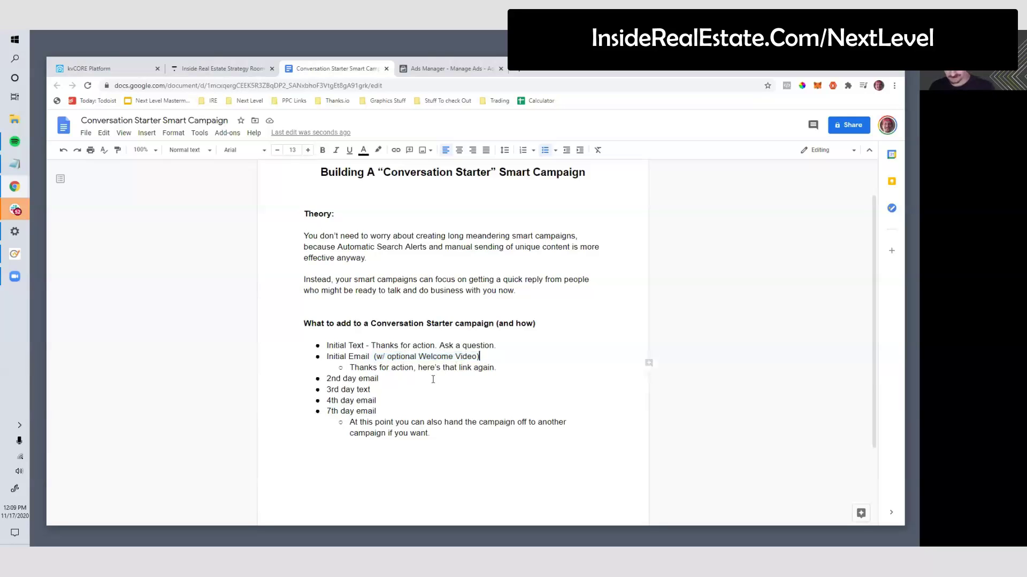
left_click_drag(349, 368, 495, 369)
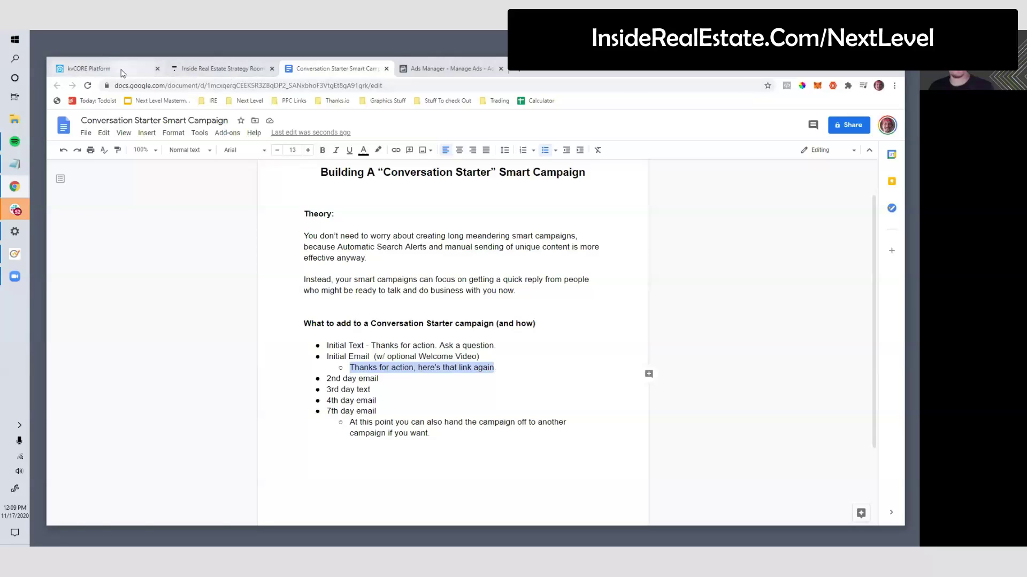
Step: Switch to kvCORE and start a new email template named "Starter Homes Welcome Email"
left_click(107, 68)
left_click(275, 167)
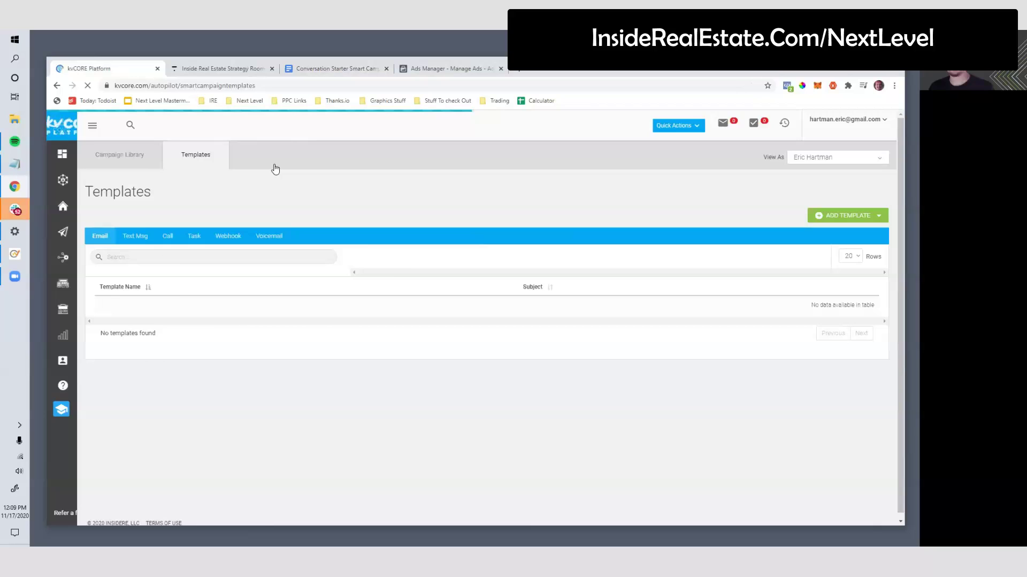
left_click(831, 217)
left_click(837, 231)
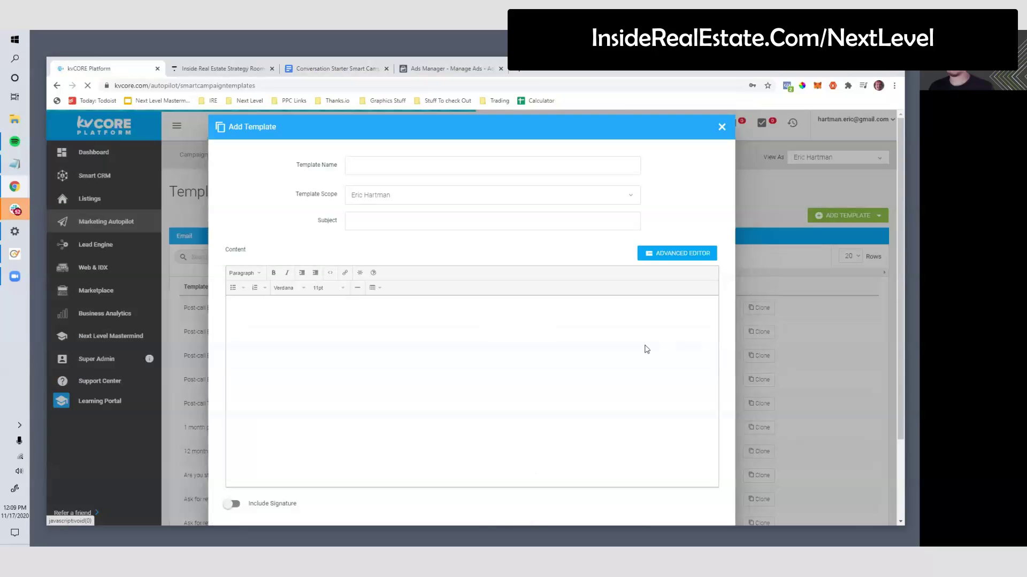
type("S")
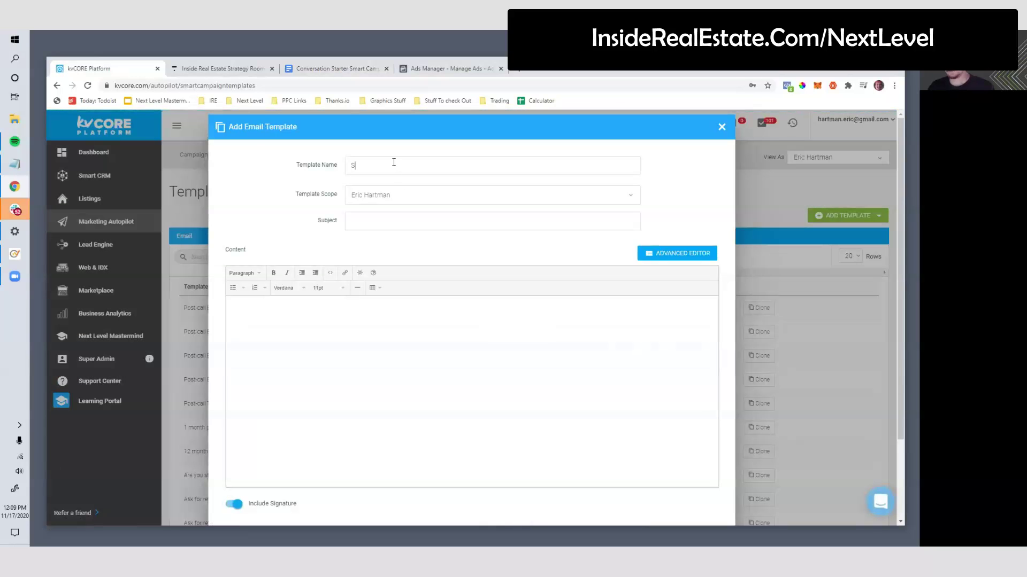
type("tarter Homes Welcome Email")
Step: Enter the subject "Your St. Pete Starter Homes List" and open the body with the greeting "Hi {first_name}," using the lead's first-name placeholder
type("Your St")
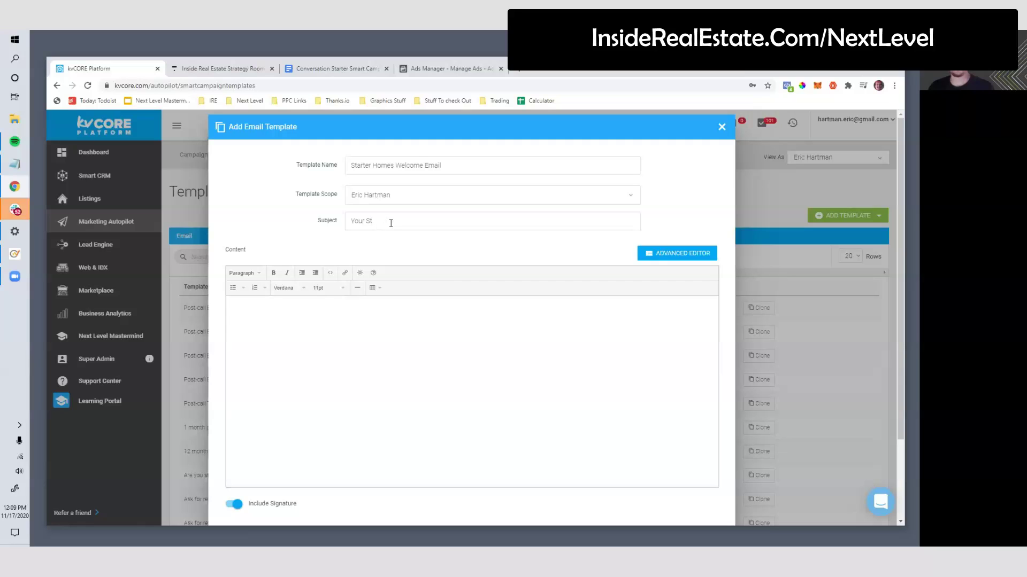
type("a. Pete Starter Homes List")
type("i")
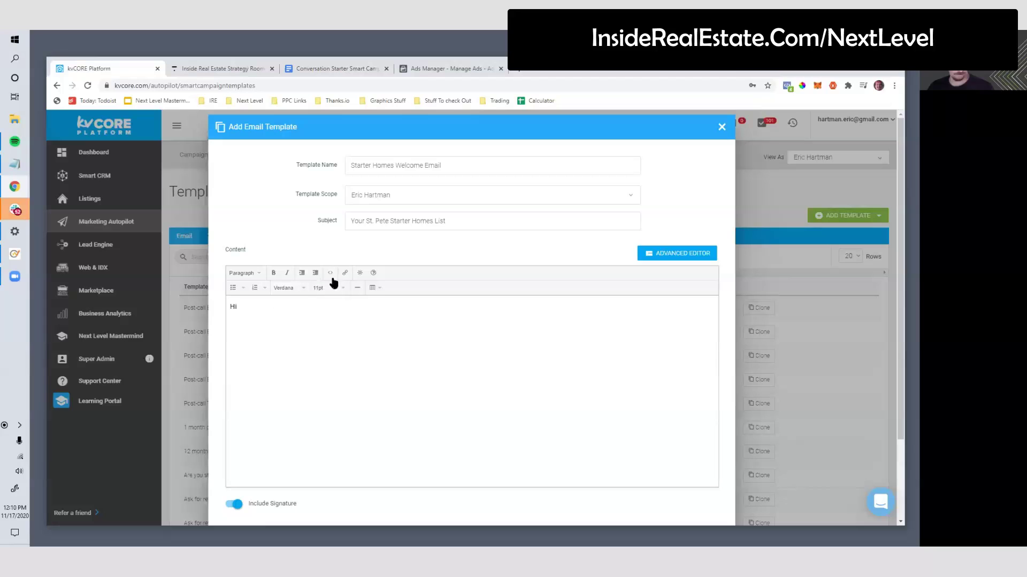
left_click(359, 274)
mouse_move(379, 288)
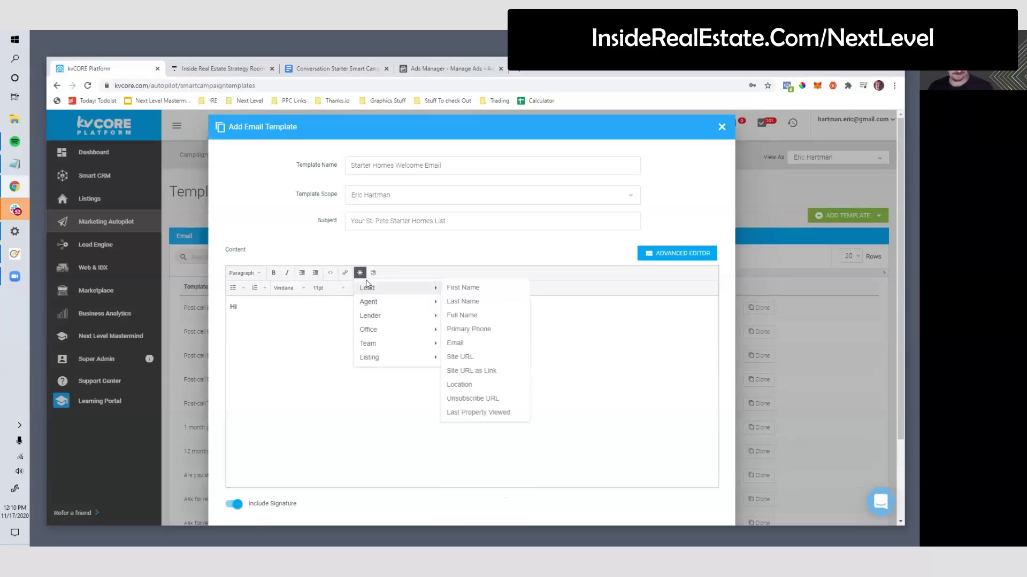
left_click(454, 288)
type(",")
key("Return")
key("Return")
Step: Begin the message line below the greeting with "Thanks for"
type("Th")
key("BackSpace")
key("BackSpace")
key("BackSpace")
type("Thanks for")
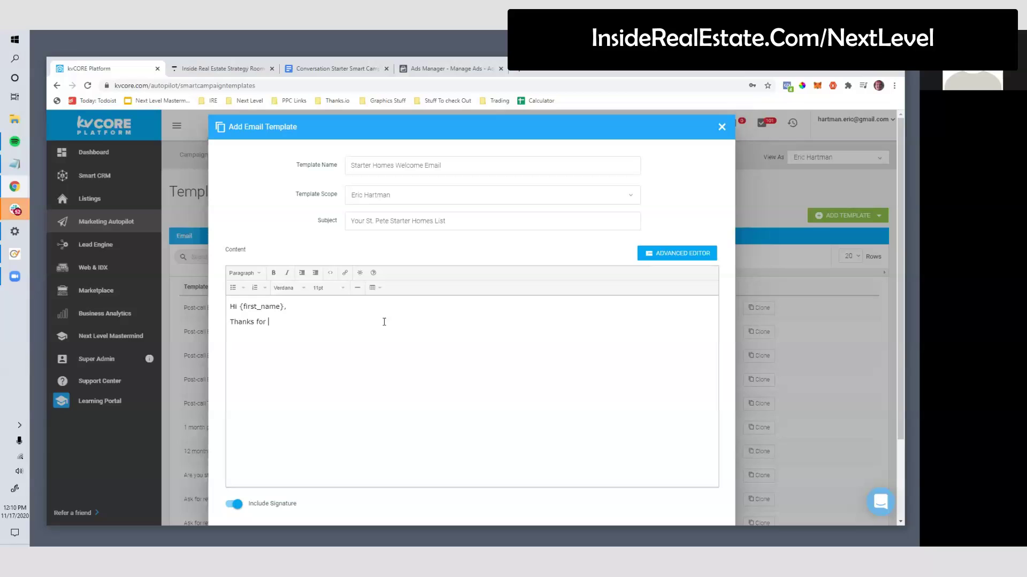
Step: Copy the {first_name} placeholder and insert "Hi {first_name} - Here's" at the start of the subject line
left_click(349, 222)
left_click_drag(240, 307, 284, 308)
key("ctrl+c")
left_click(351, 222)
type("Hi")
key("ctrl+v")
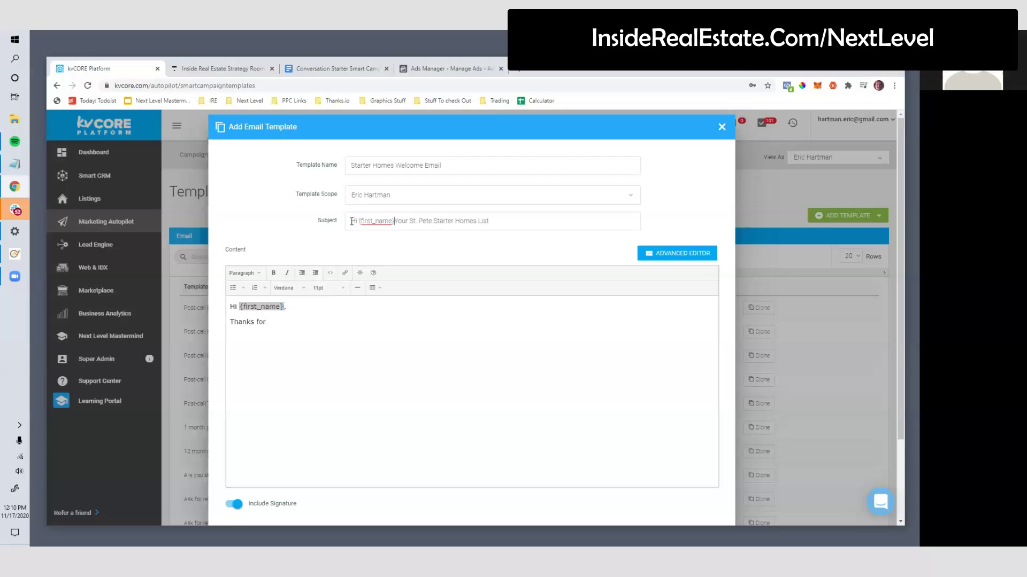
type("- Here's")
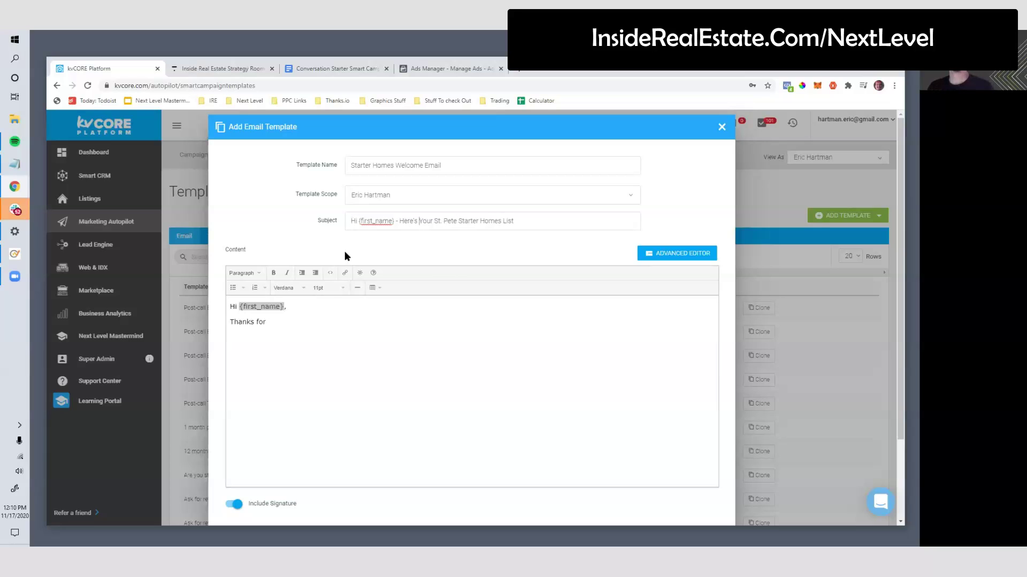
Step: Replace the "Thanks for" line with "Here's the link to the St. Pete starter homes you just requested."
left_click(282, 321)
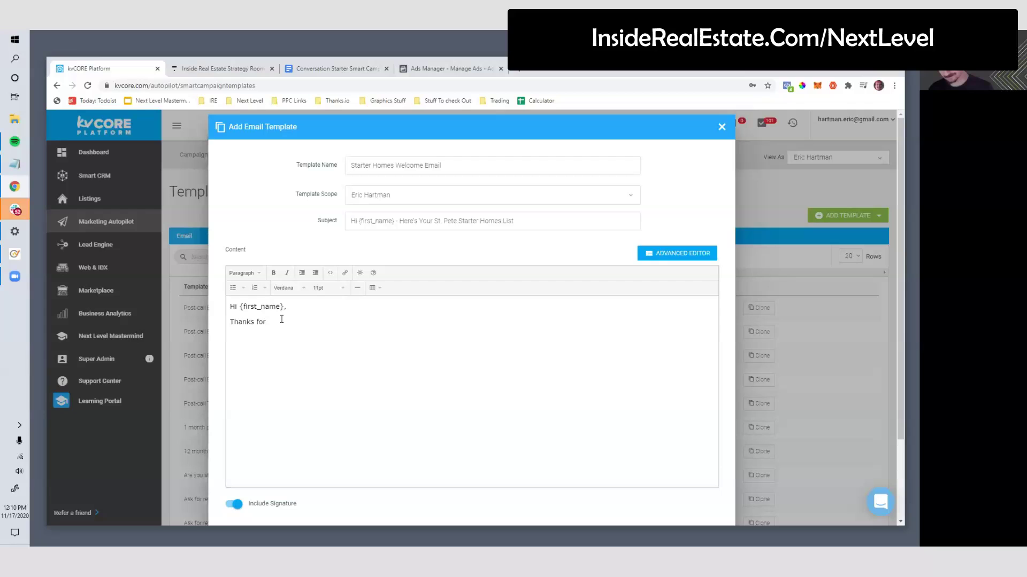
key("BackSpace")
key("BackSpace")
key("BackSpace")
key("BackSpace")
type("Here's the link to the St. Pete st")
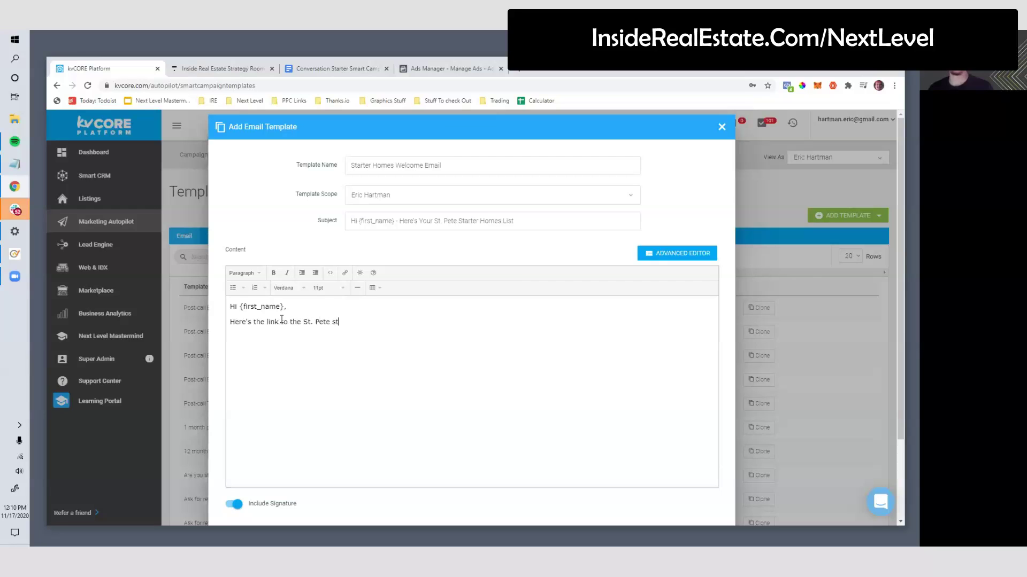
type("arter homes you just requested.")
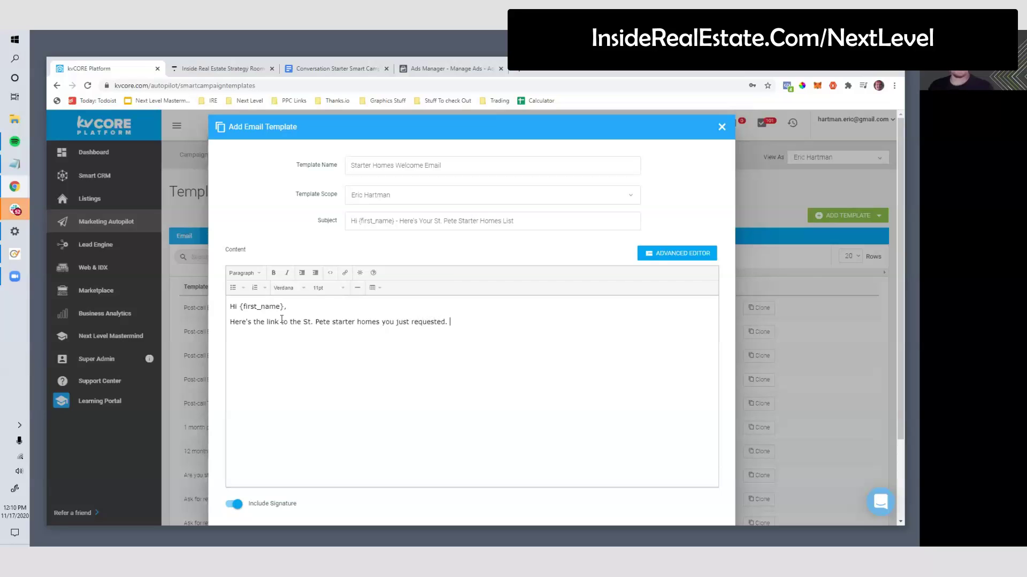
Step: Highlight the email's link wording and open the agent's Forever Florida Real Estate website in a new tab, going to its property search
left_click_drag(265, 323, 450, 323)
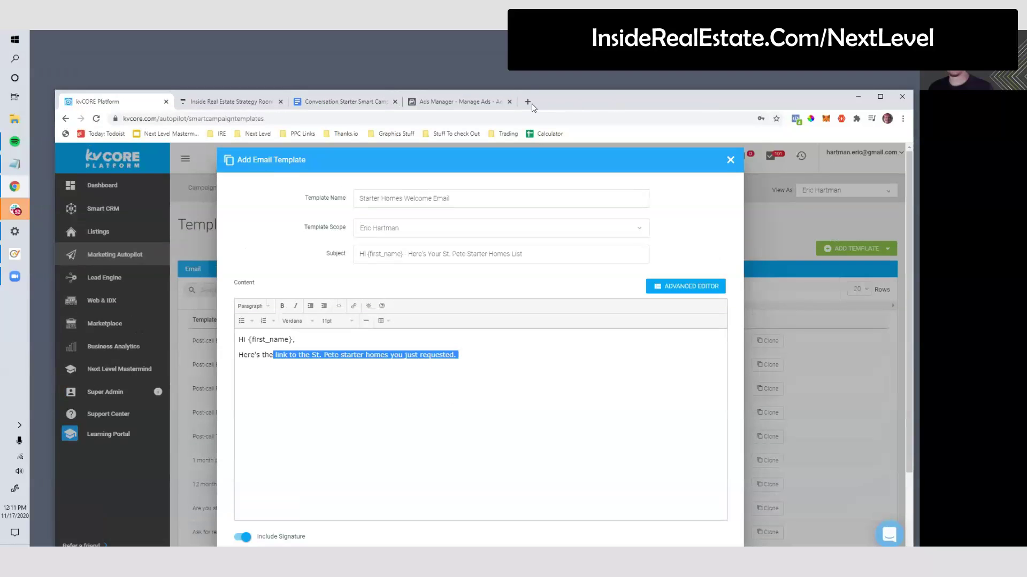
left_click(529, 102)
type("erichartman.")
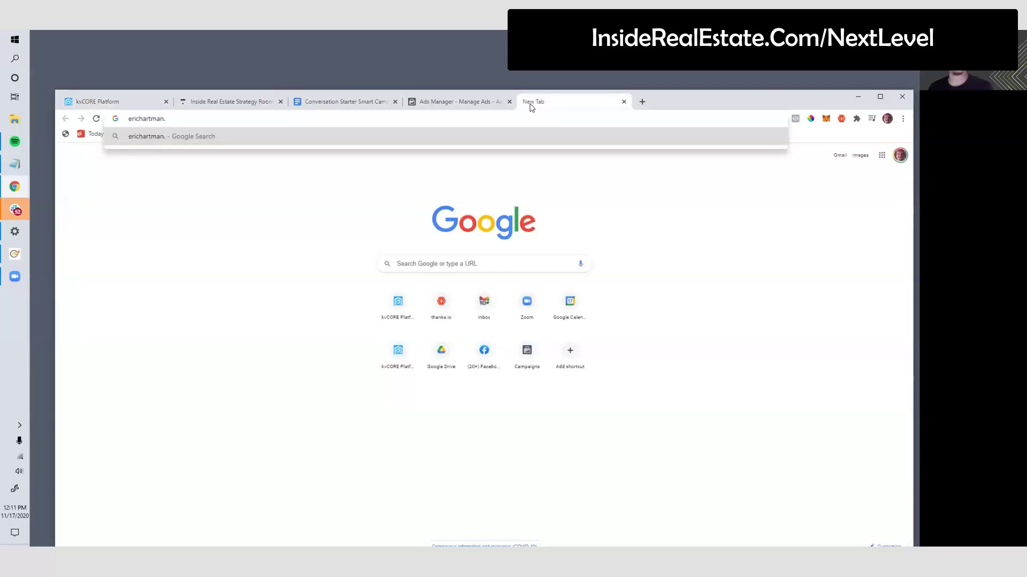
type("foreverfloridarealestate.com")
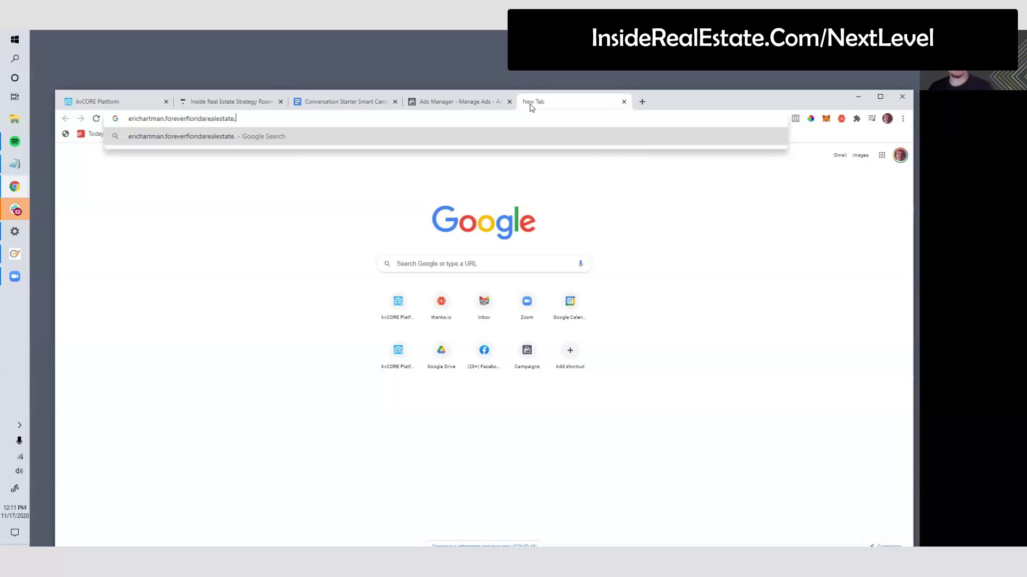
key("Return")
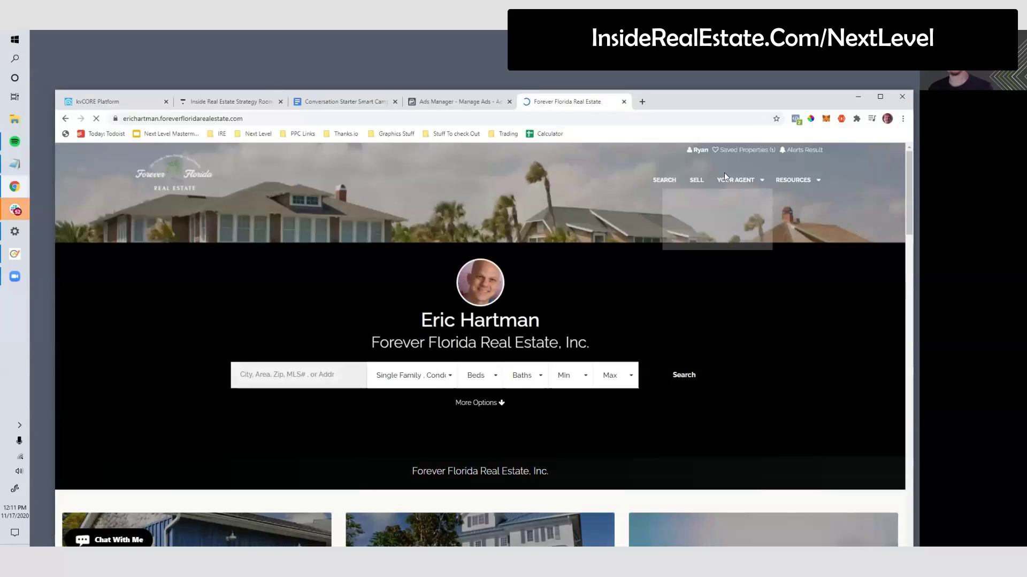
left_click(664, 183)
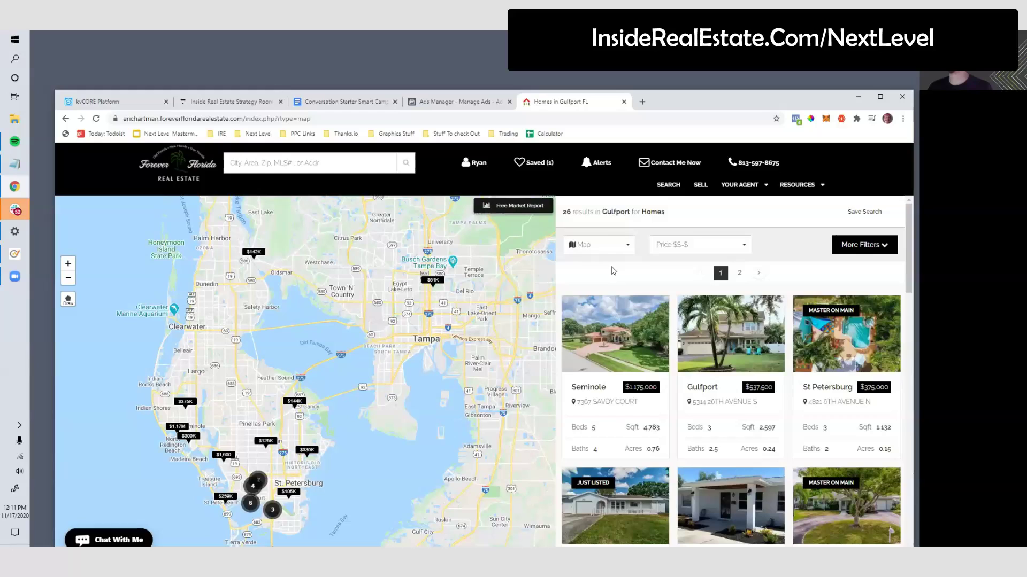
Step: Switch the search results from the map to the list view and sort them by Price $-$$
left_click(607, 243)
left_click(596, 281)
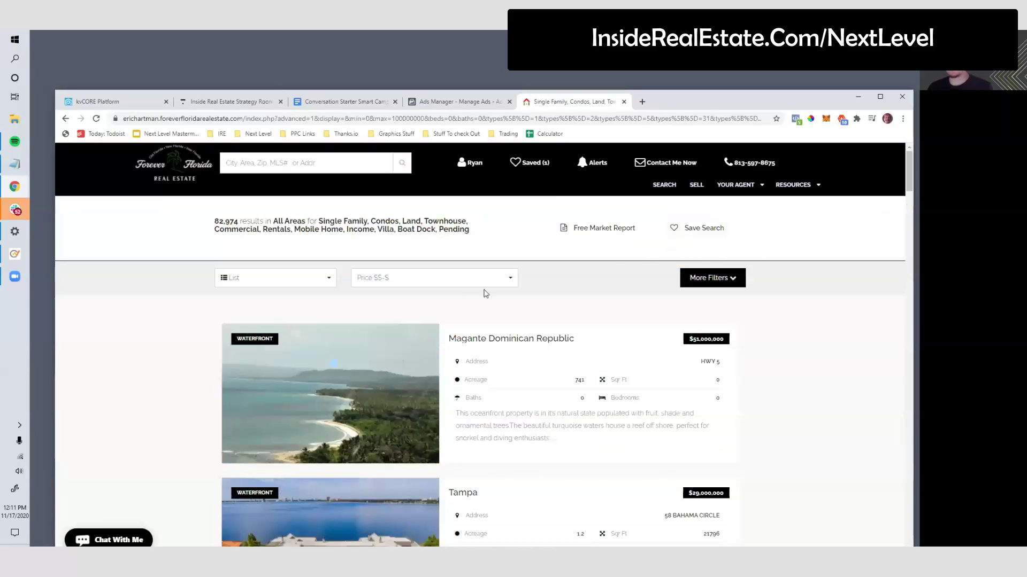
left_click(389, 278)
left_click(385, 300)
left_click(733, 281)
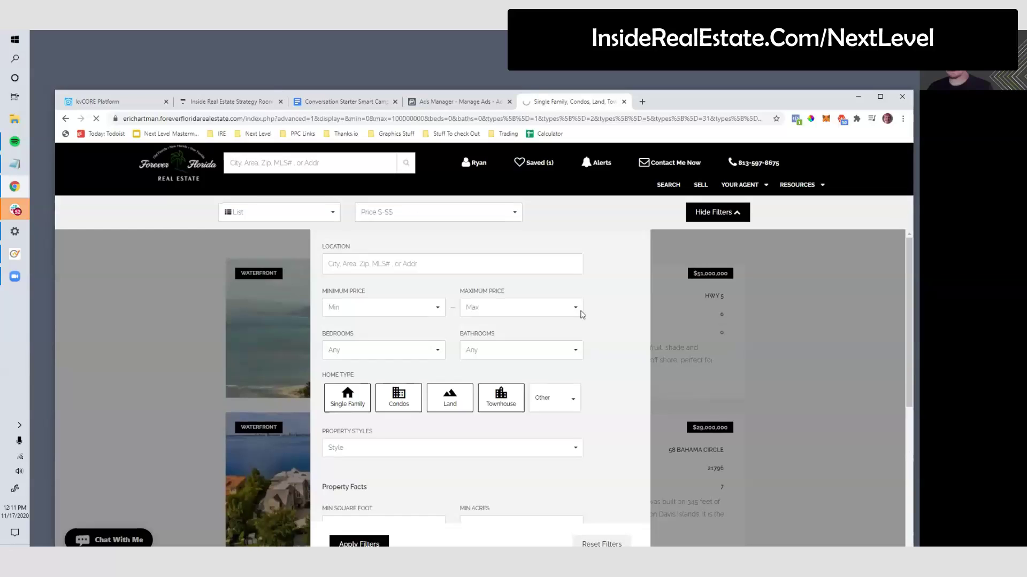
left_click(388, 273)
type("sarasota")
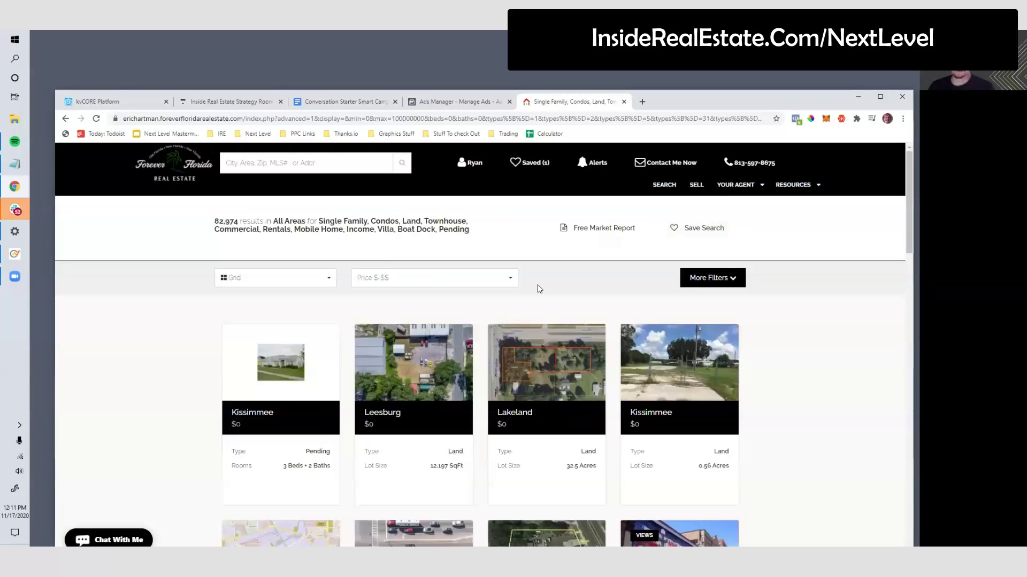
Step: Open the additional search filters and enter "st peters" as the location
left_click(737, 277)
left_click(372, 268)
type("st peters")
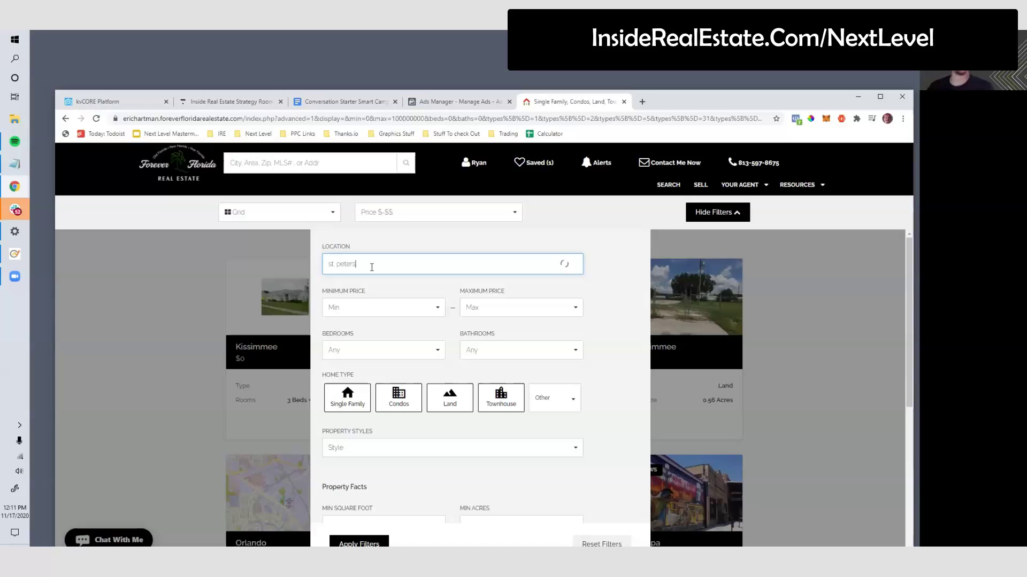
left_click(124, 103)
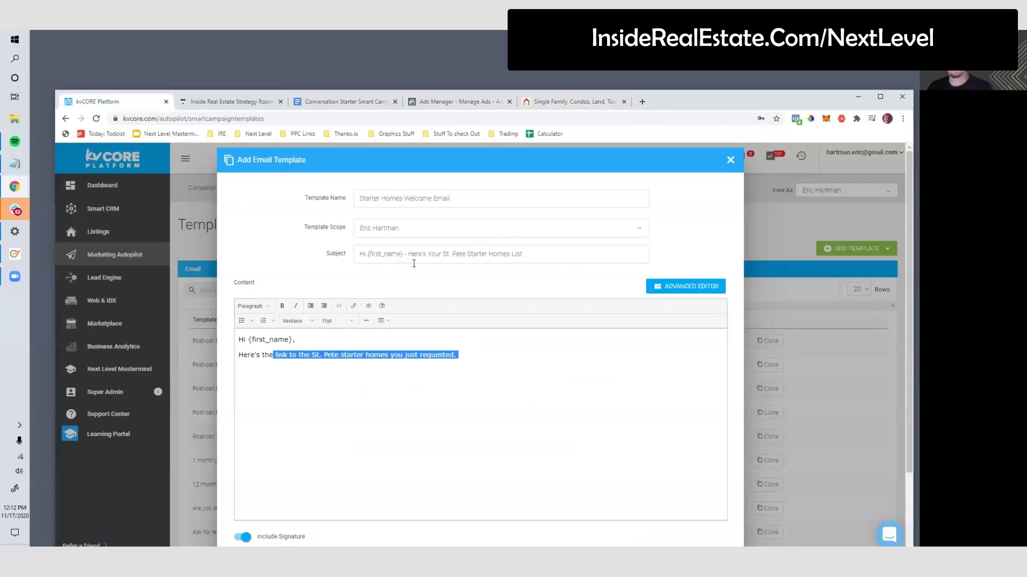
right_click(89, 283)
right_click(99, 281)
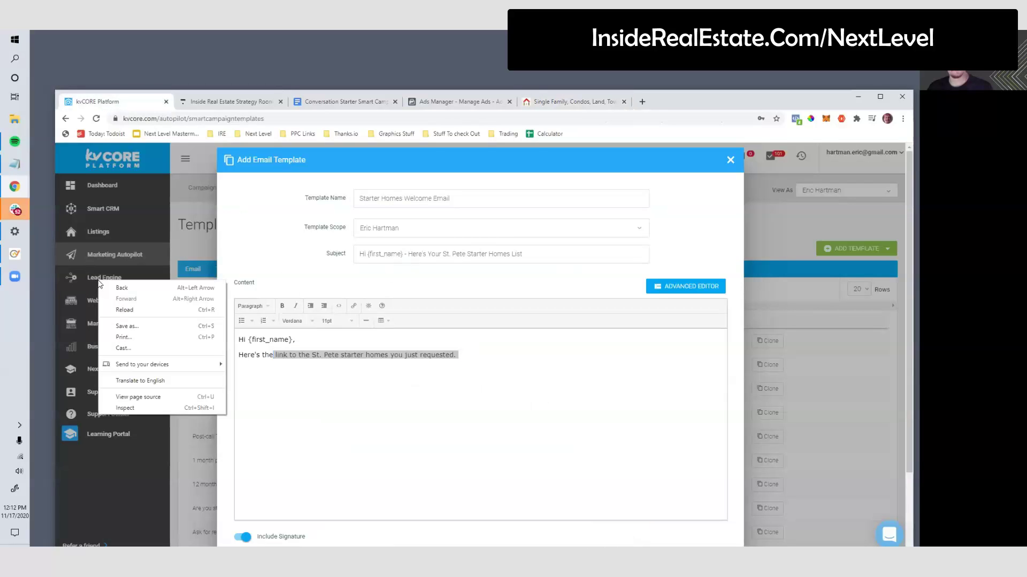
key("Escape")
left_click(590, 103)
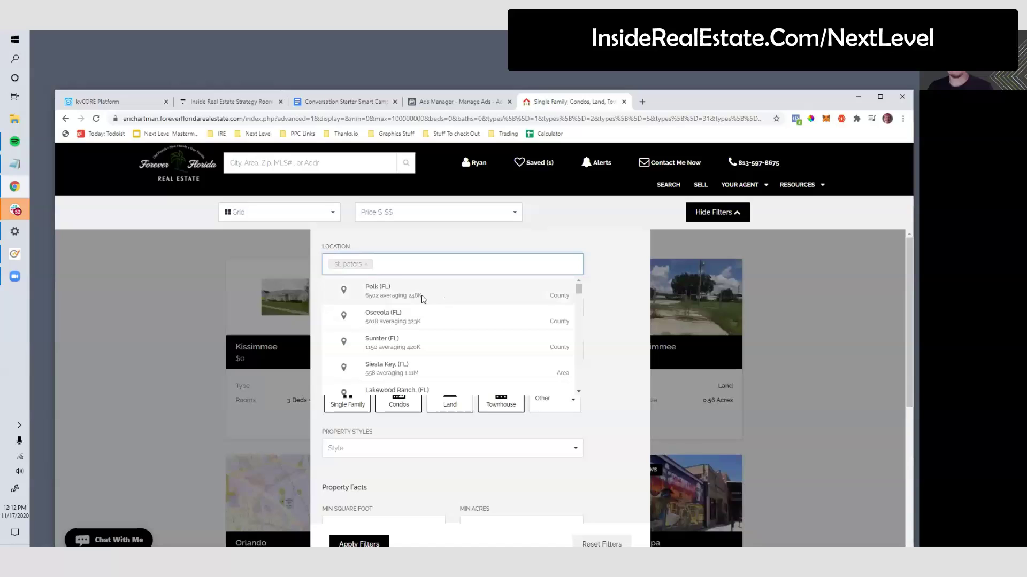
Step: Remove the "st peters" entry and set the location filter to the city of St. Petersburg (FL)
left_click(366, 266)
type("St")
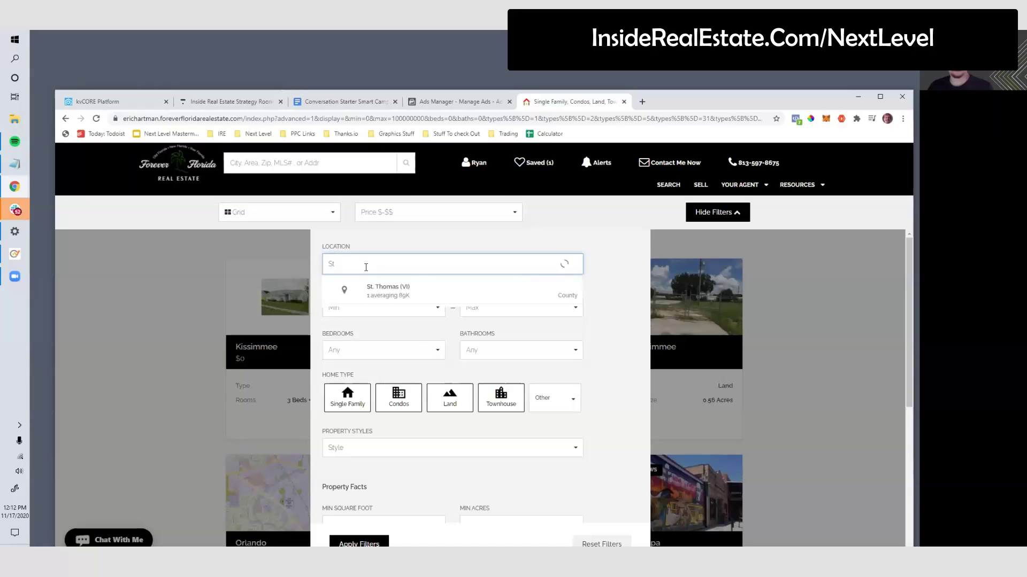
type(" Peter")
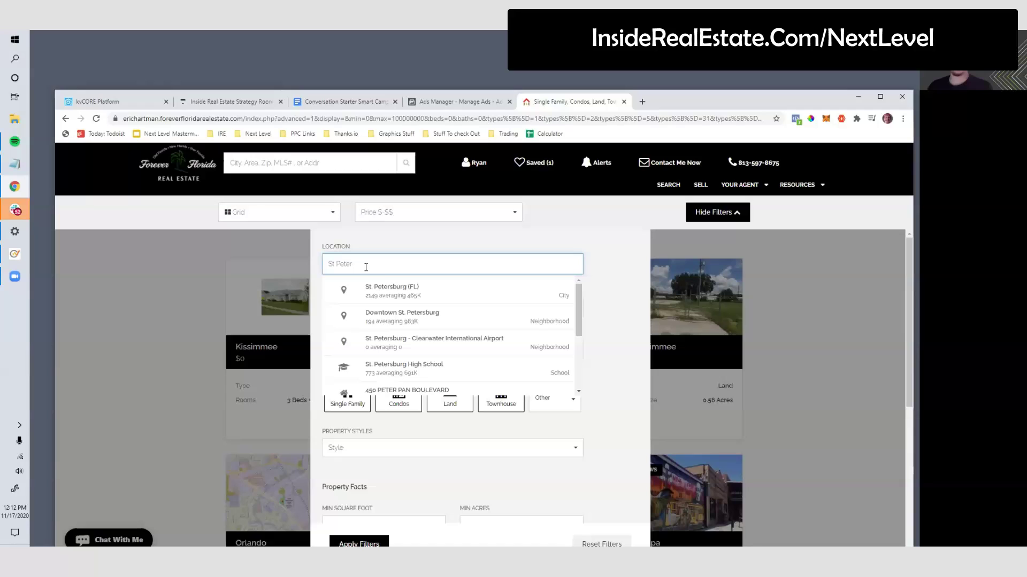
left_click(390, 287)
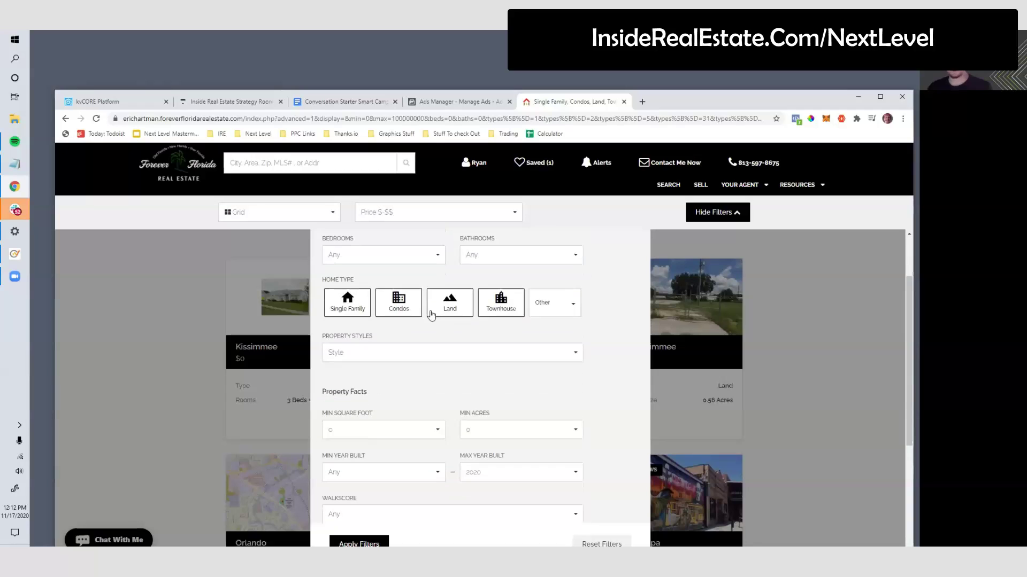
Step: Set the price range filter to a minimum of $100,000 and a maximum of $300,000
left_click(385, 308)
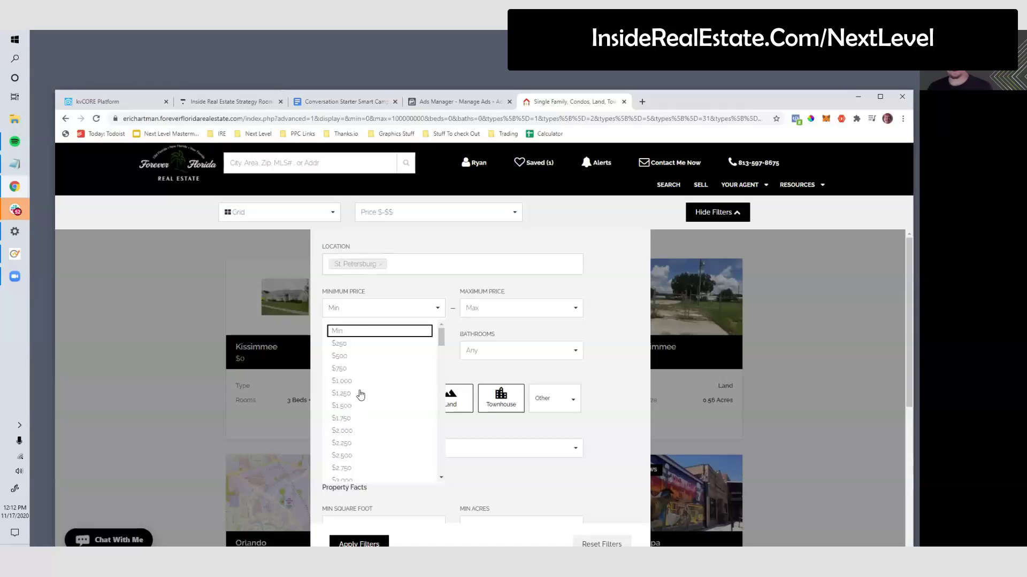
scroll(379, 405, "down", 3)
scroll(378, 405, "down", 10)
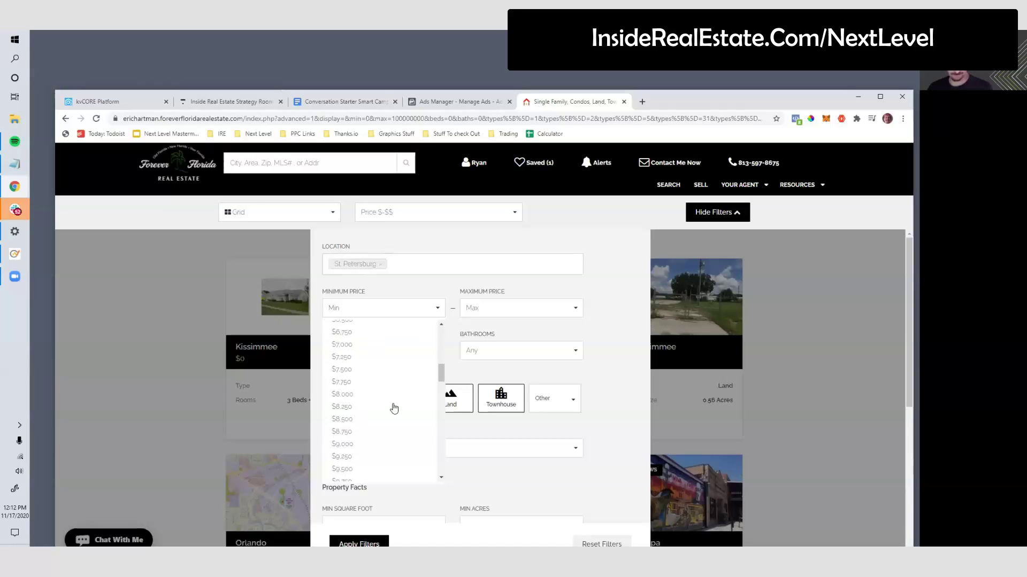
scroll(393, 408, "up", 2)
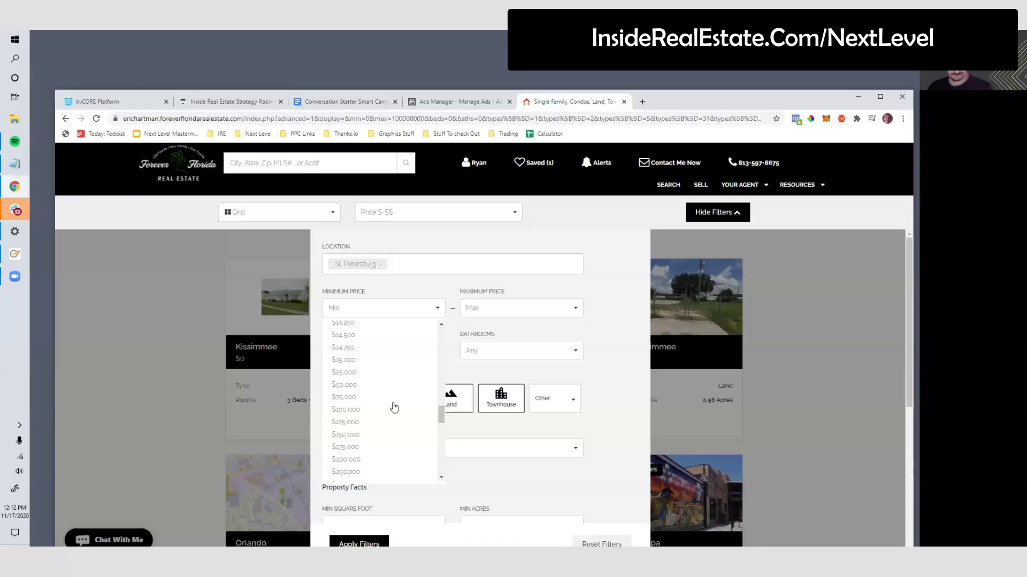
left_click(347, 409)
left_click(504, 309)
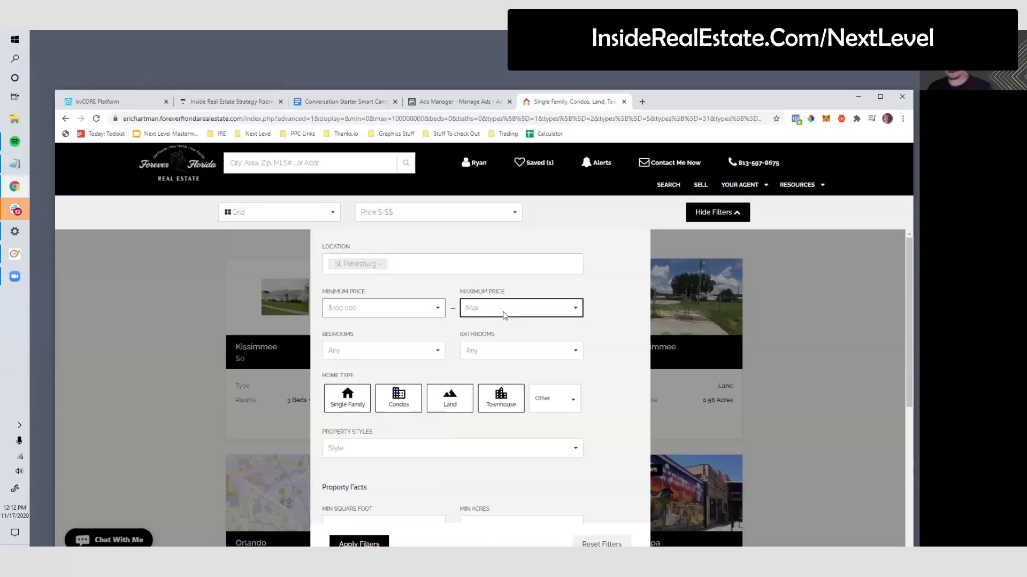
scroll(503, 406, "up", 7)
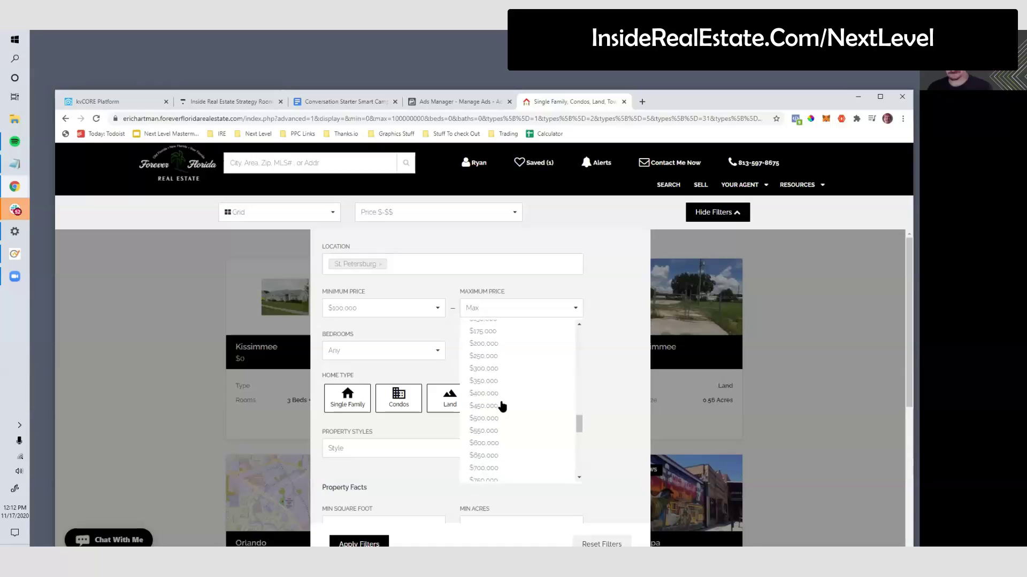
left_click(484, 369)
Step: Set the bedrooms filter to 2, look through the remaining property options, and apply the filters
scroll(374, 354, "down", 2)
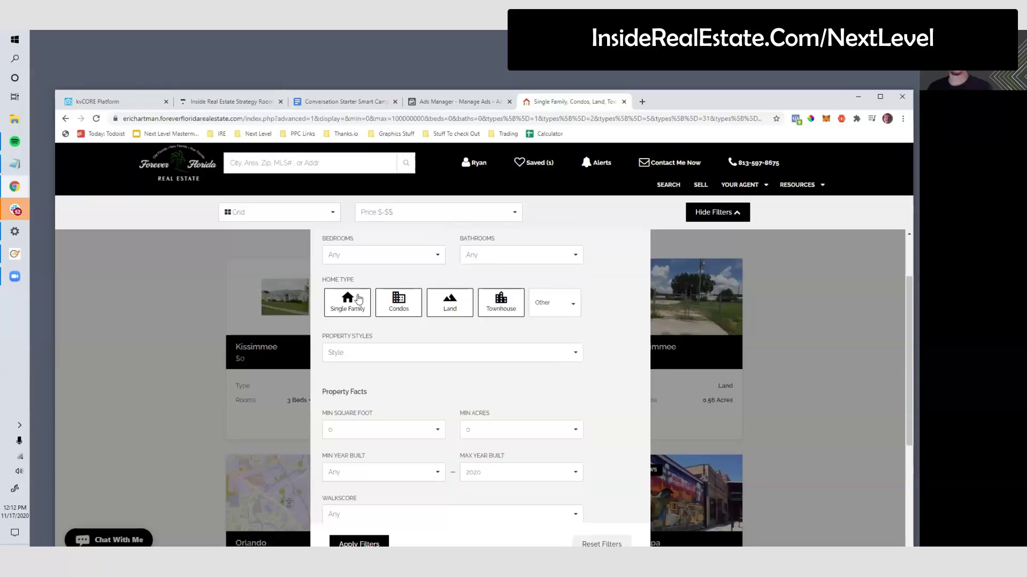
left_click(361, 257)
left_click(345, 309)
scroll(474, 348, "down", 2)
scroll(474, 348, "up", 2)
scroll(404, 390, "down", 4)
scroll(403, 390, "up", 2)
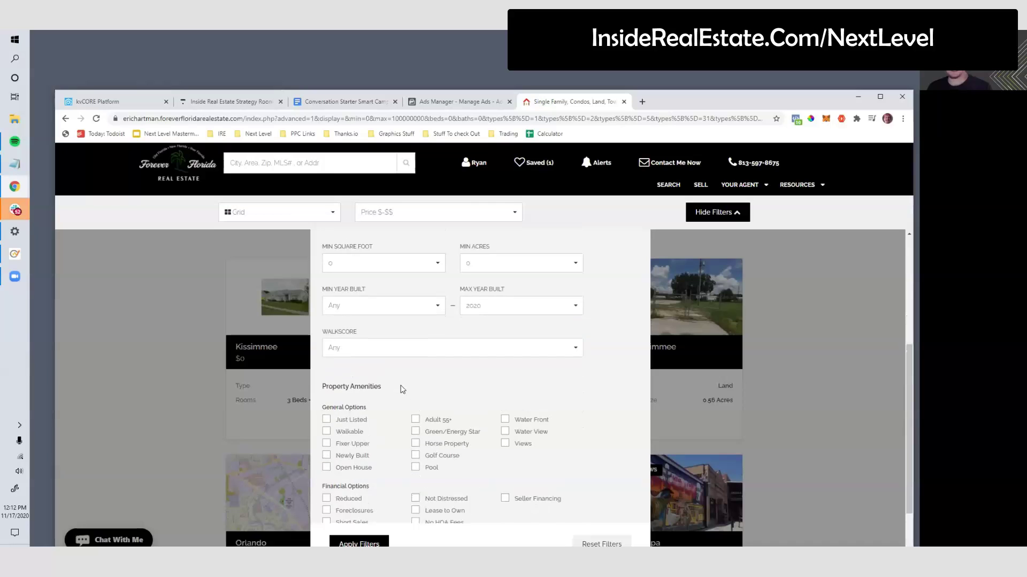
scroll(403, 390, "down", 2)
scroll(404, 390, "down", 6)
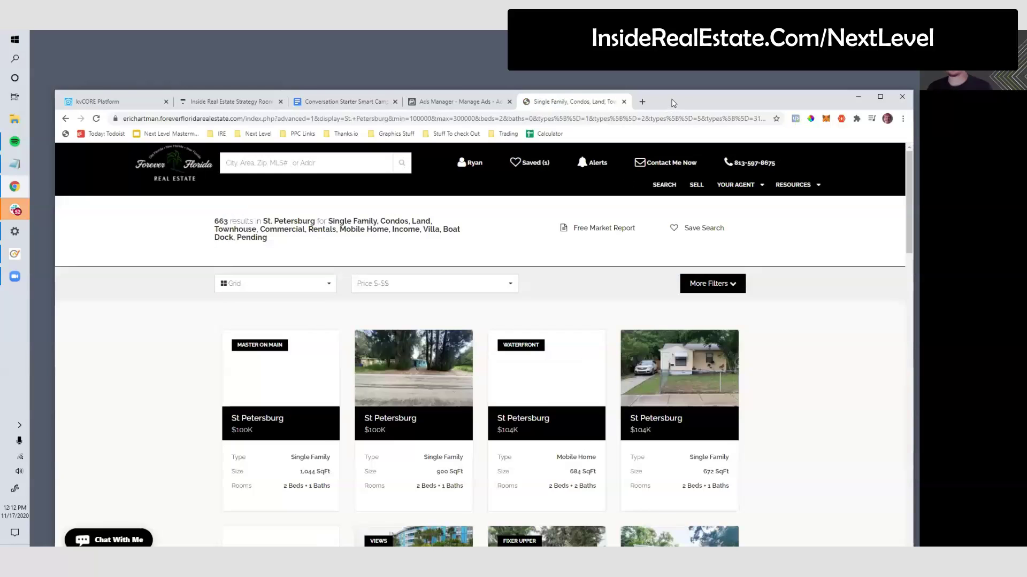
left_click_drag(672, 105, 673, 98)
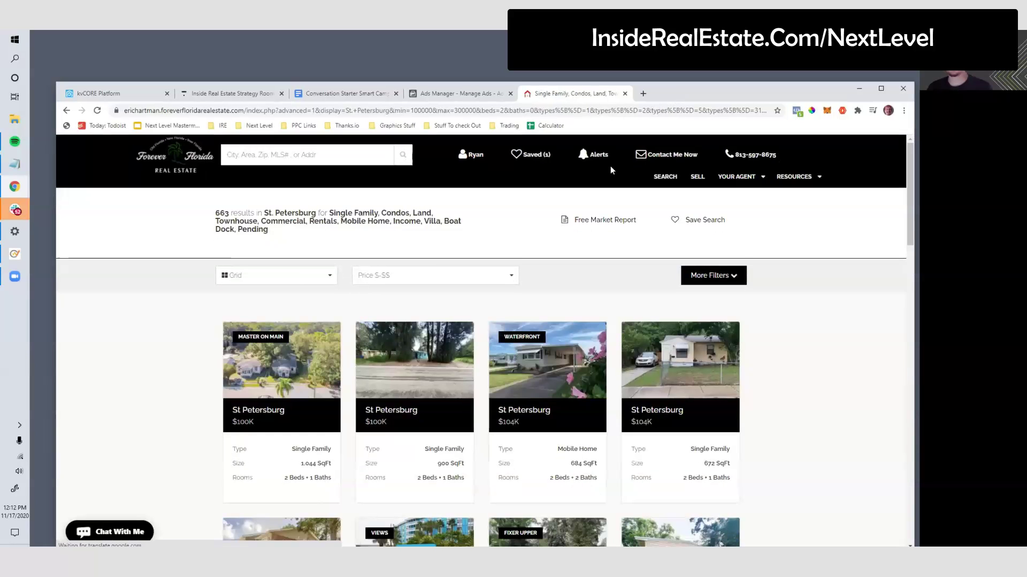
left_click(299, 276)
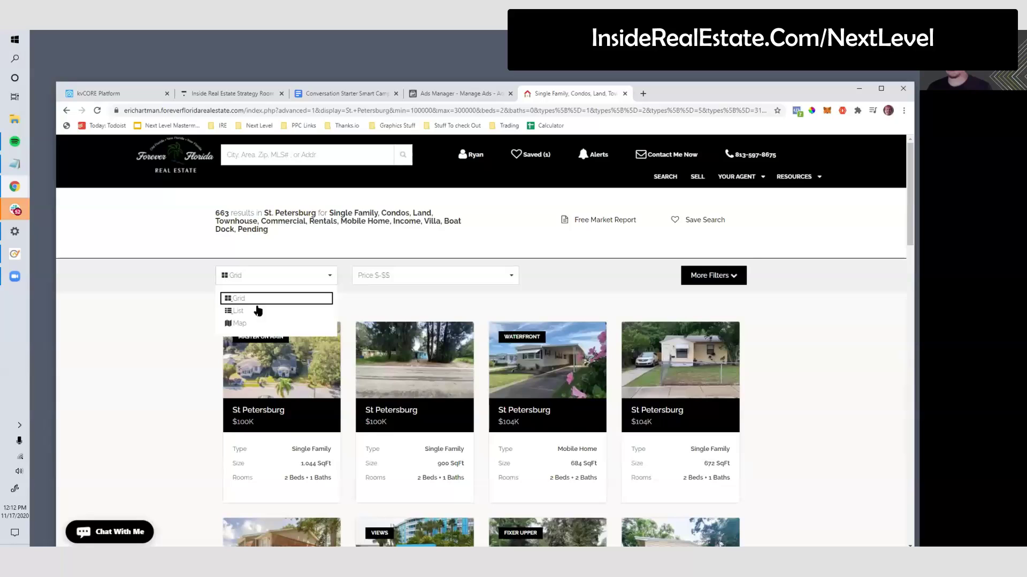
left_click(604, 250)
Step: Copy the full web address of the filtered St. Petersburg search results page
left_click(334, 111)
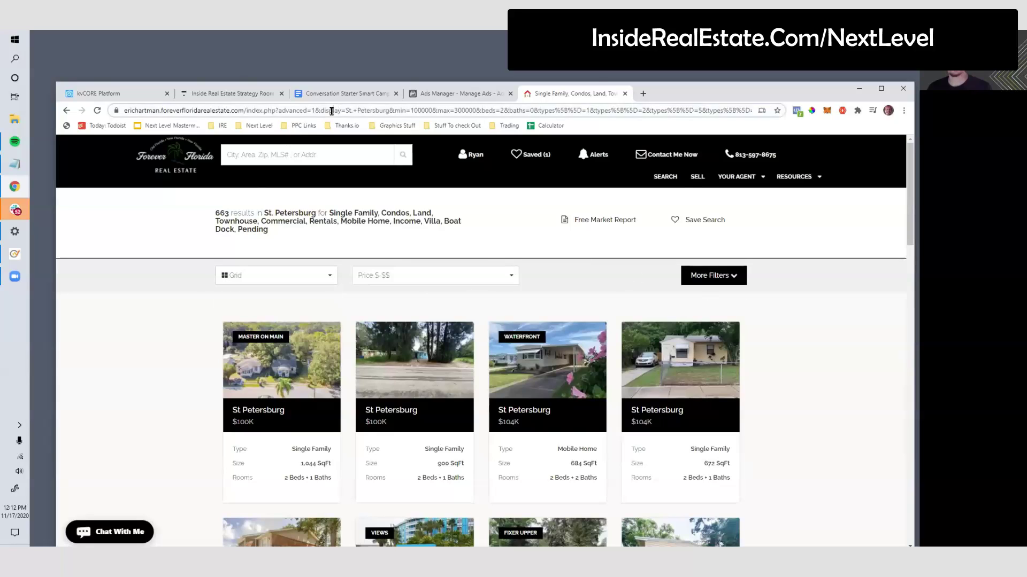
right_click(334, 111)
left_click(390, 178)
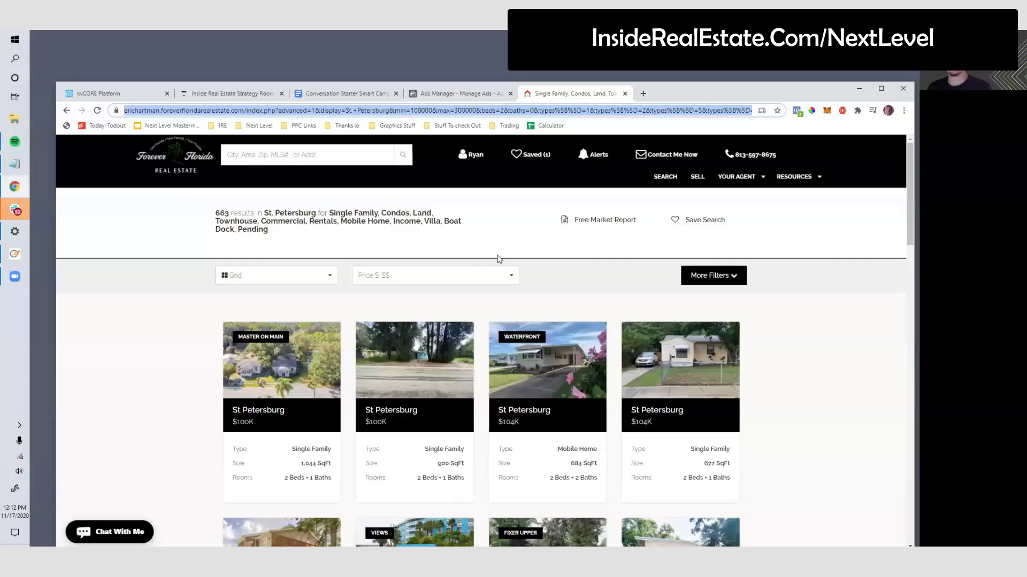
scroll(668, 371, "down", 6)
scroll(667, 371, "up", 6)
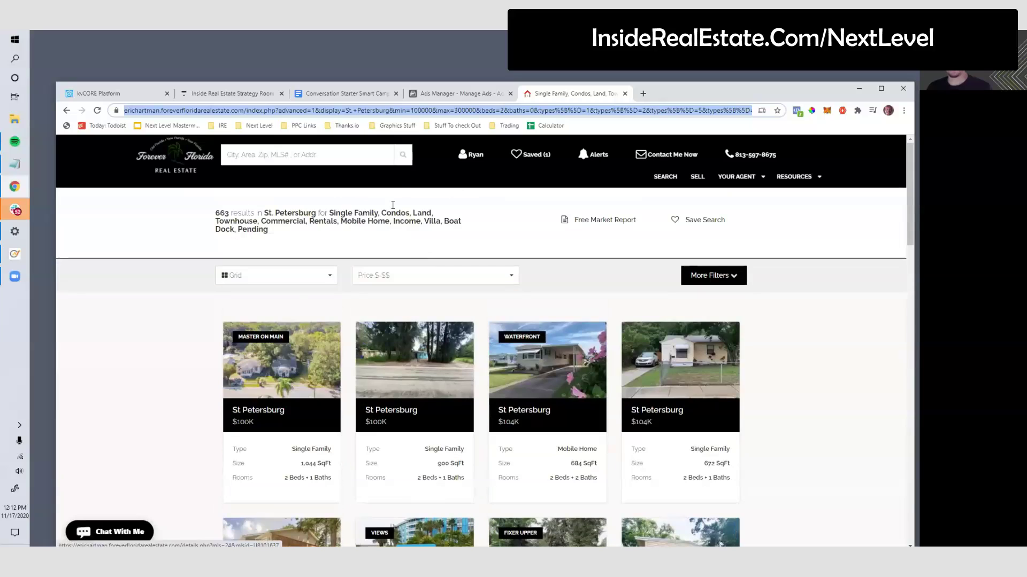
right_click(358, 112)
left_click(375, 181)
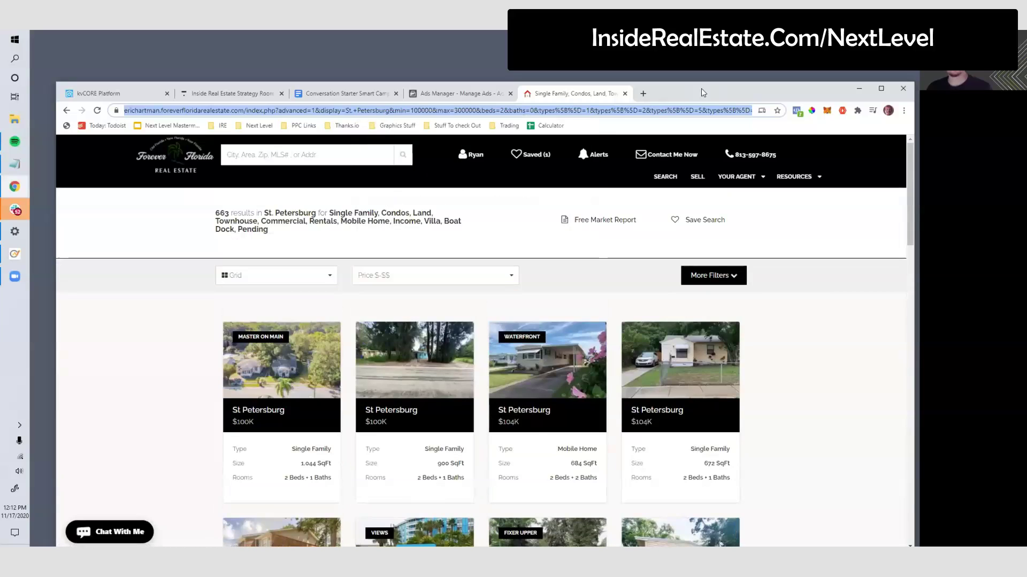
left_click_drag(688, 92, 738, 92)
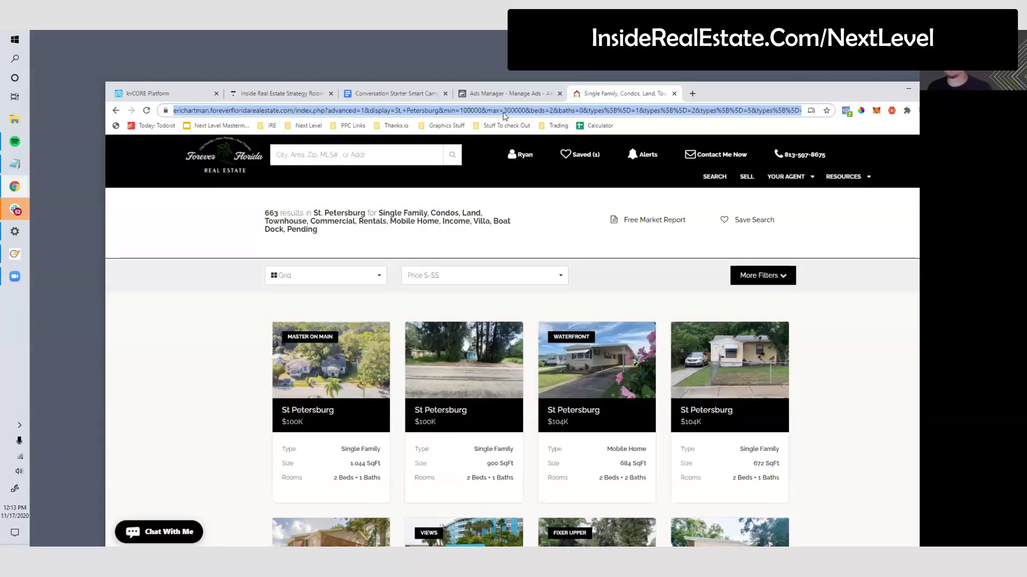
scroll(515, 284, "down", 5)
scroll(505, 262, "up", 5)
right_click(248, 111)
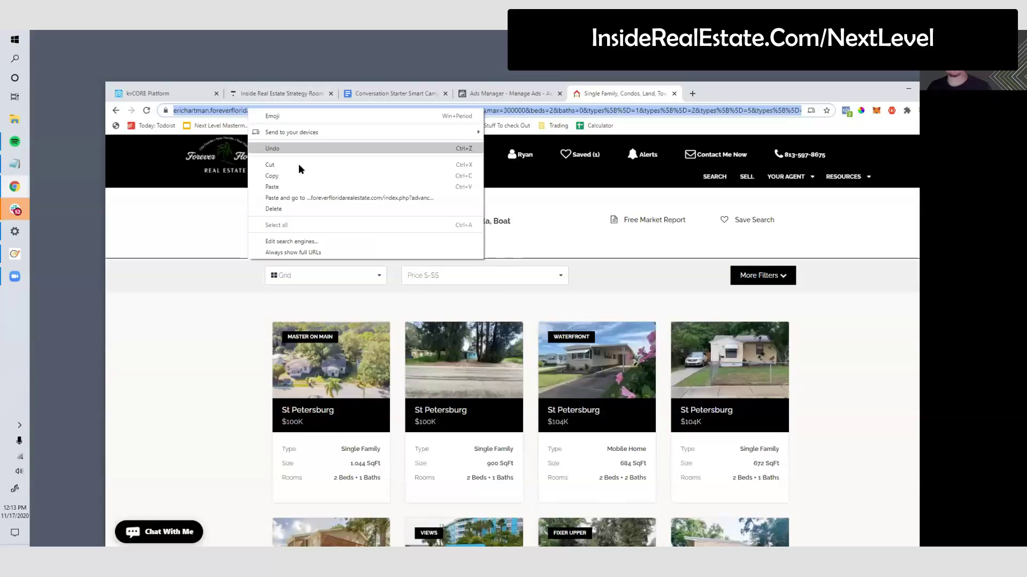
left_click(287, 166)
Step: Link "link to the St. Pete starter homes you just requested." in the kvCORE welcome email template to the copied search address
left_click(148, 88)
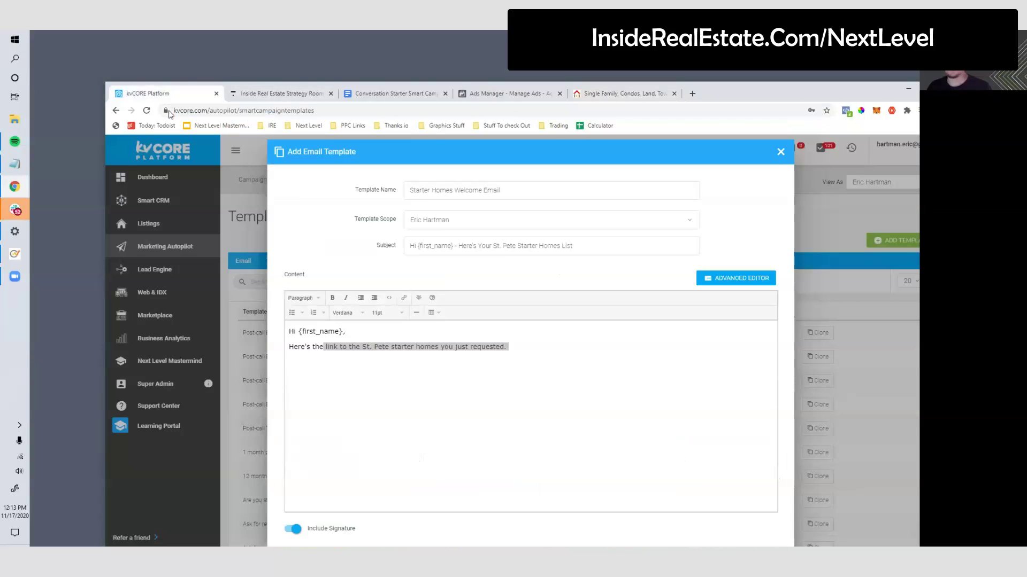
left_click(383, 348)
left_click_drag(502, 346, 326, 355)
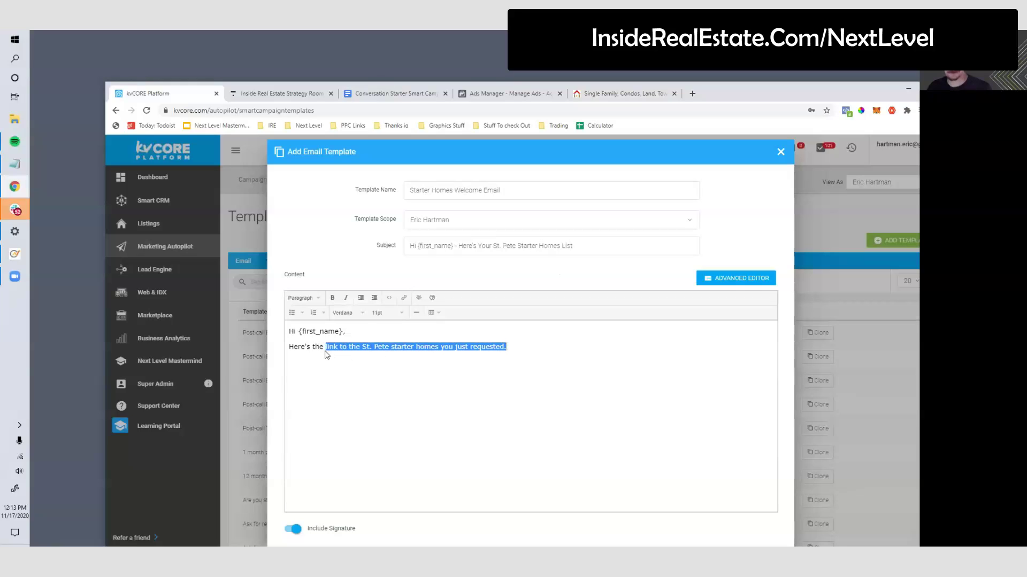
left_click(408, 300)
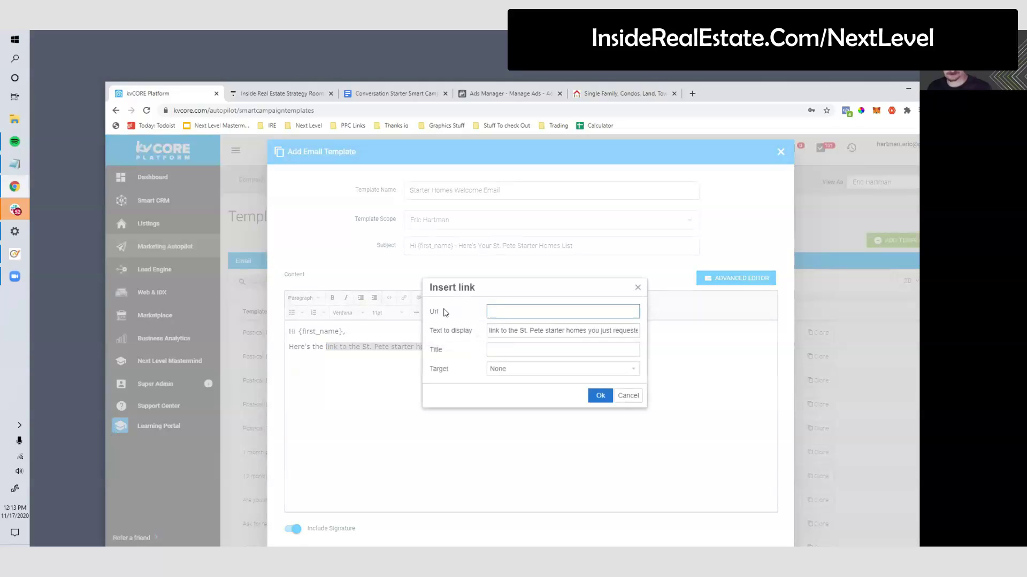
key("ctrl+v")
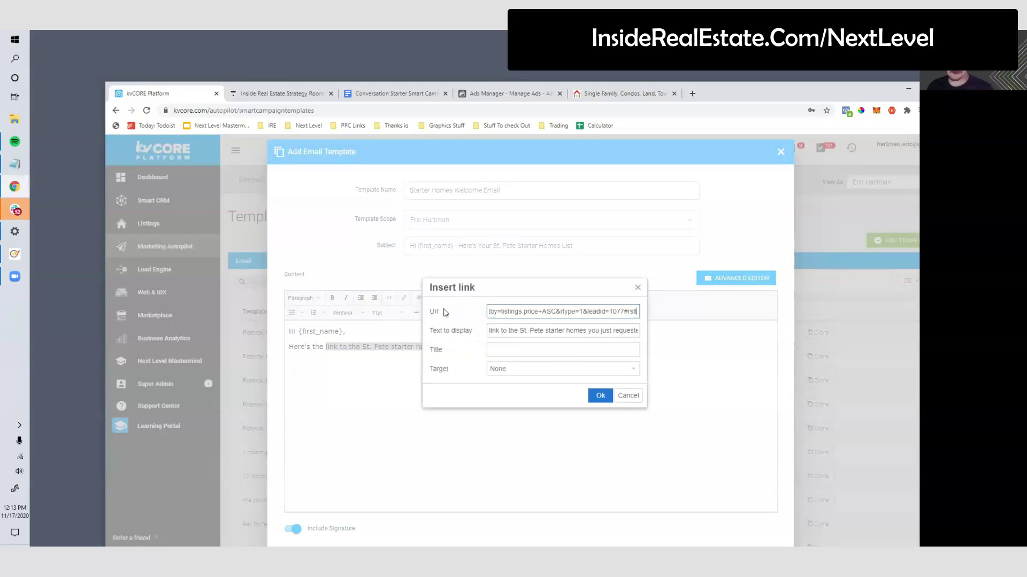
left_click(600, 396)
Step: Add the line "Let me know if there are any on this list that you like?" below the linked sentence
left_click(550, 389)
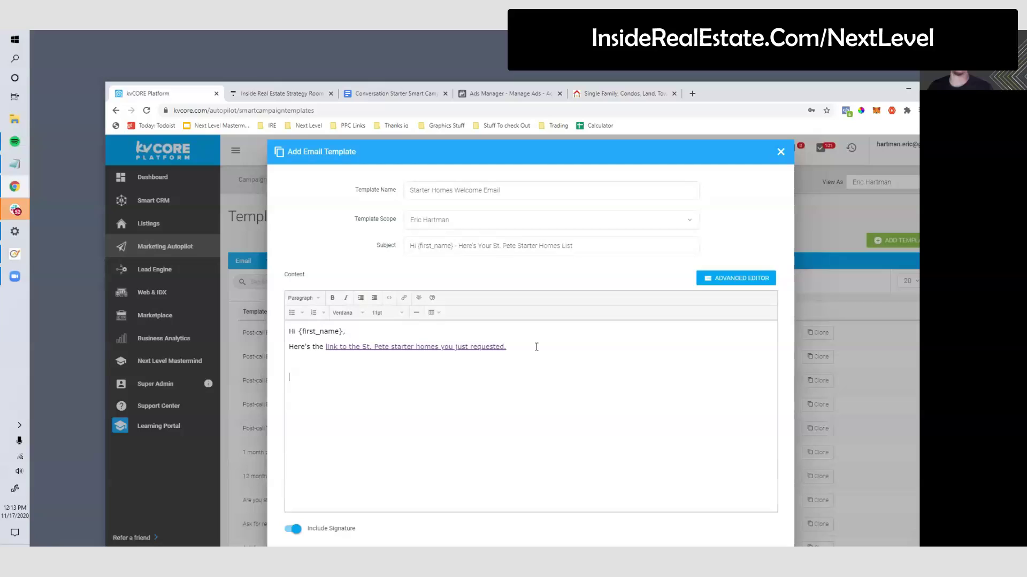
type("Le")
key("BackSpace")
key("BackSpace")
type("Let me")
key("BackSpace")
key("BackSpace")
type("me know if there are any on this list that you like?")
key("BackSpace")
key("BackSpace")
Step: Add "Or... if you want... I can send you over a short hand picked list of the best properties I know about that might fit your criteria."
type("Or... if you want")
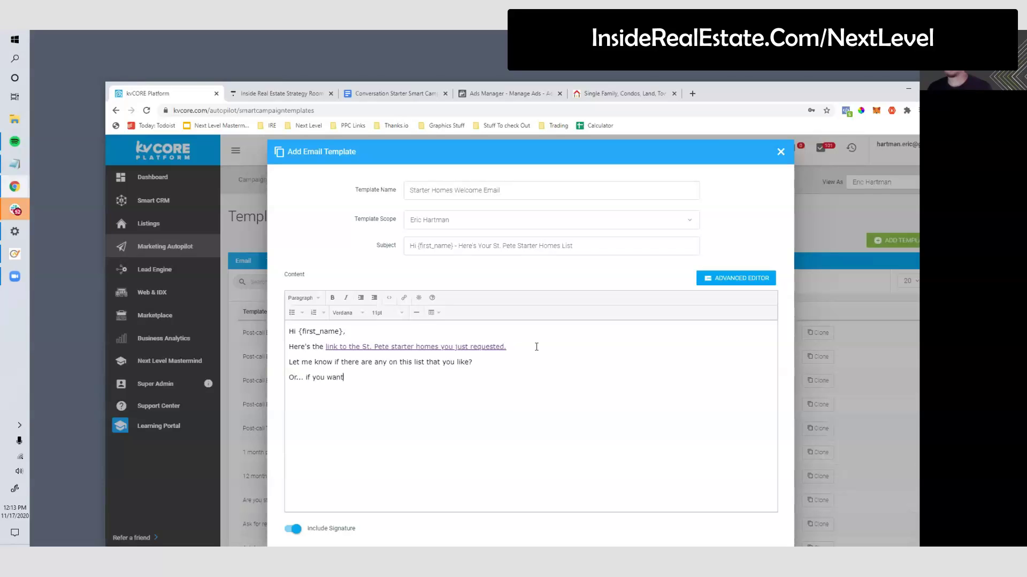
type("... I can send you over a short hand picked")
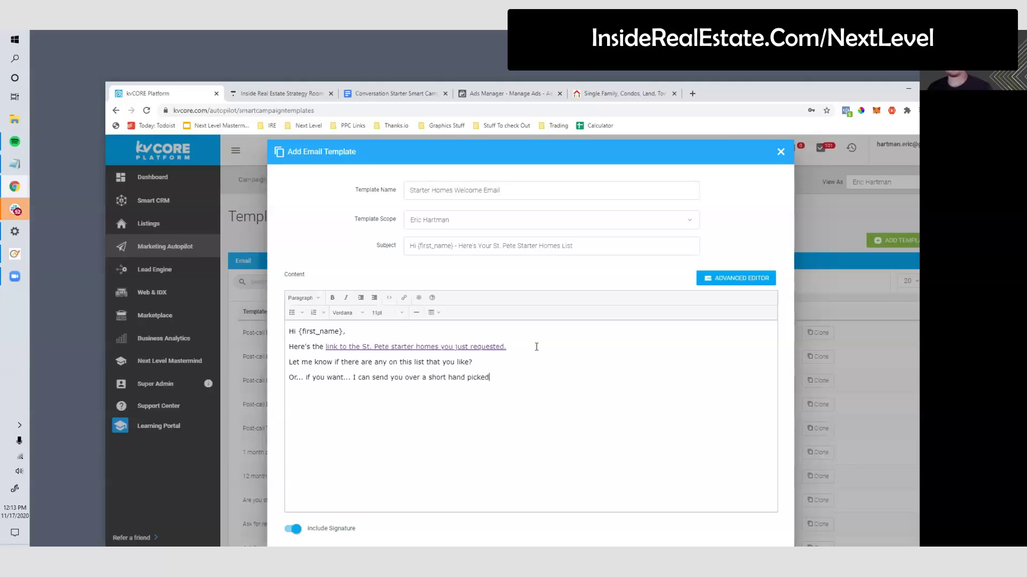
type(" list of the best deaproperties I know about")
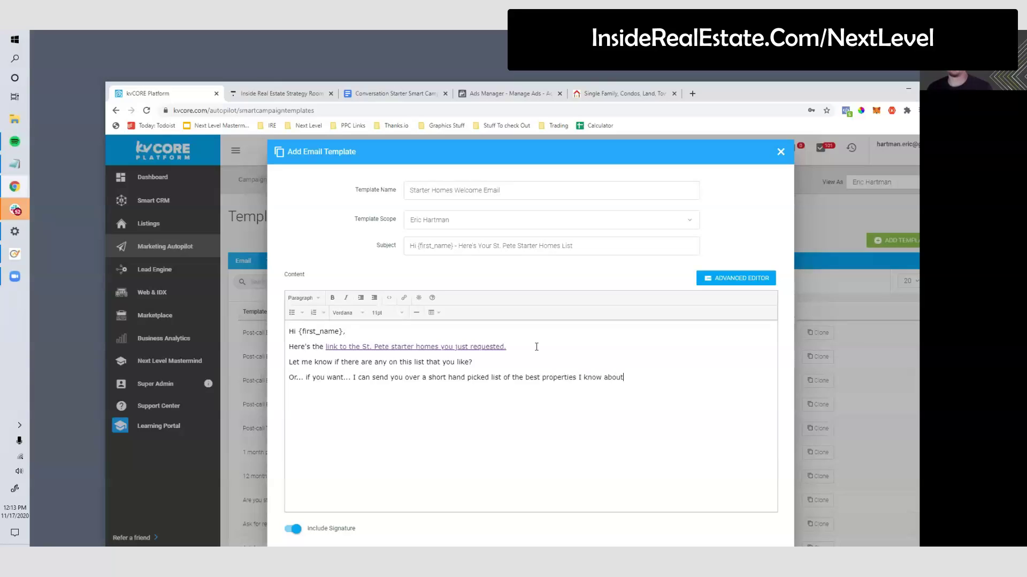
type(" that might fit your cirriteria. Just let me know how man")
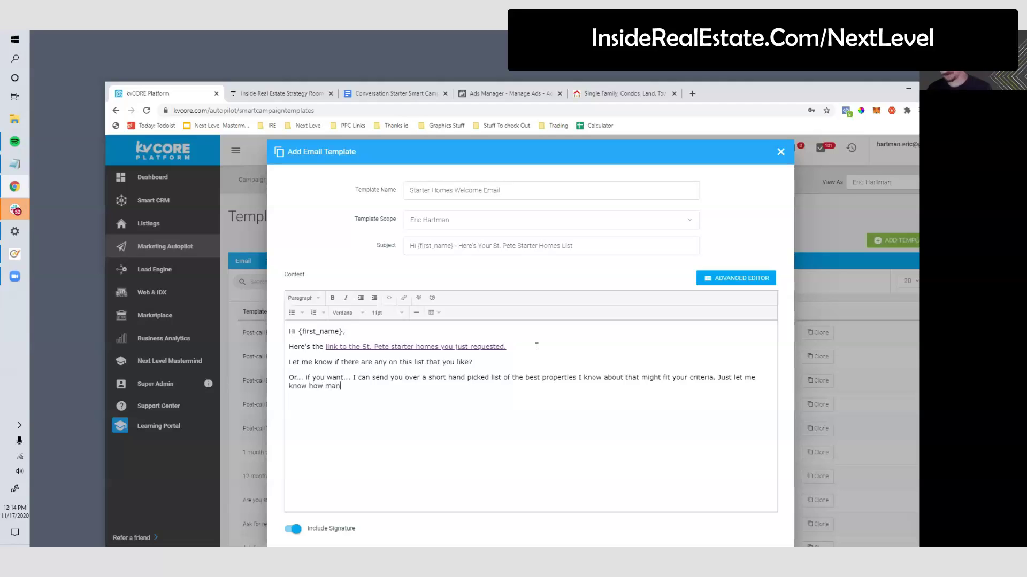
Step: Finish the paragraph with "Just let me know how many beds/baths and price range you might be searching for."
type("yy b")
key("BackSpace")
type("beds/baths and price range you mi")
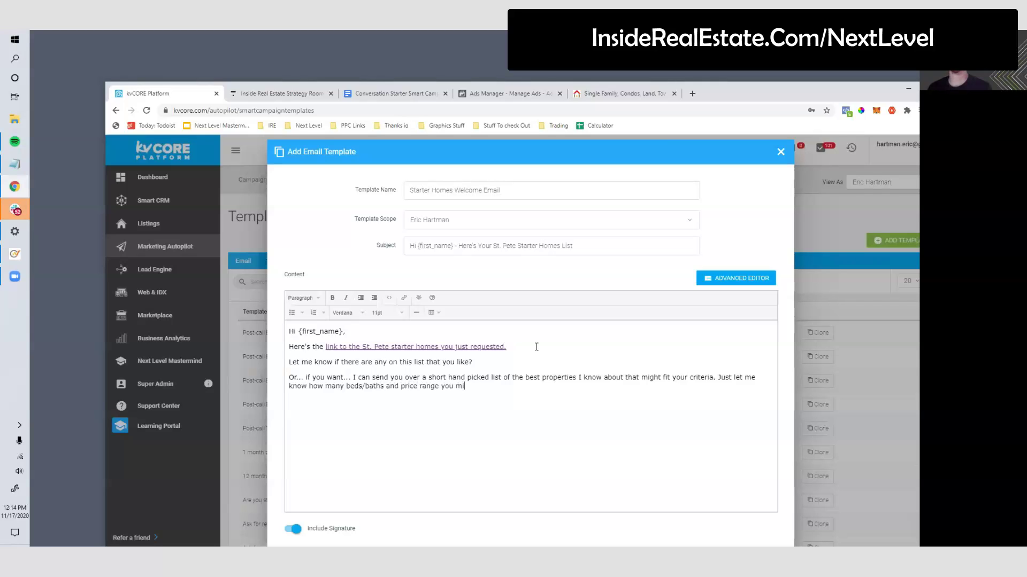
type("ght be searching for.")
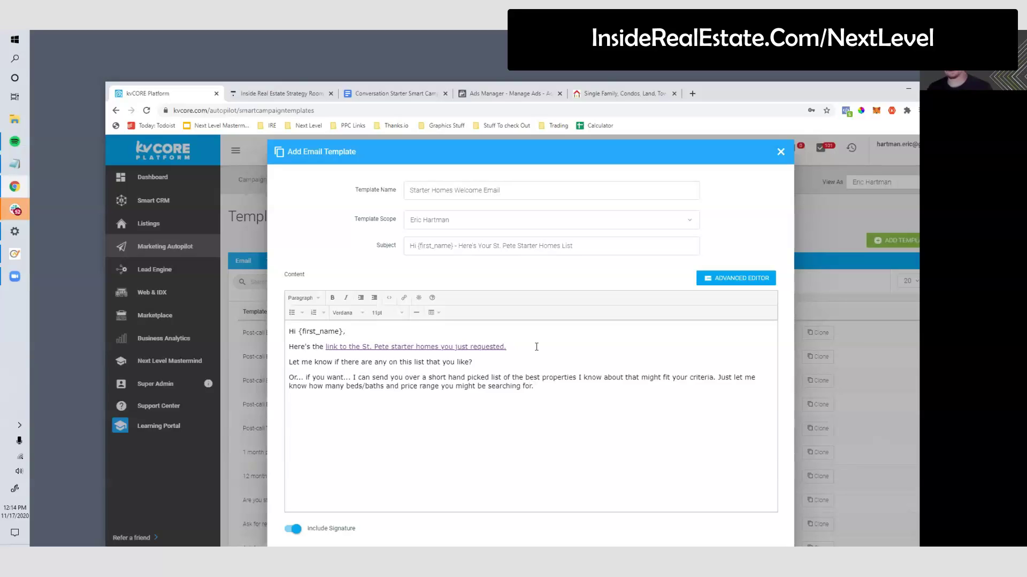
Step: Sign off the email with "Thanks!" and the agent's first name on separate lines, without an extra blank line above
key("Return")
key("Return")
type("Thanks! ")
type("-Eric")
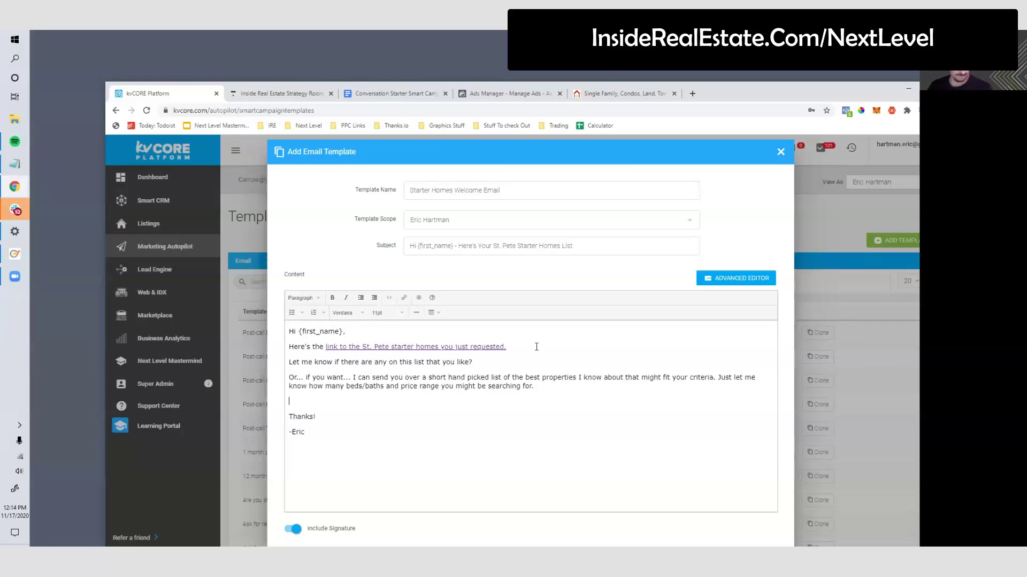
key("BackSpace")
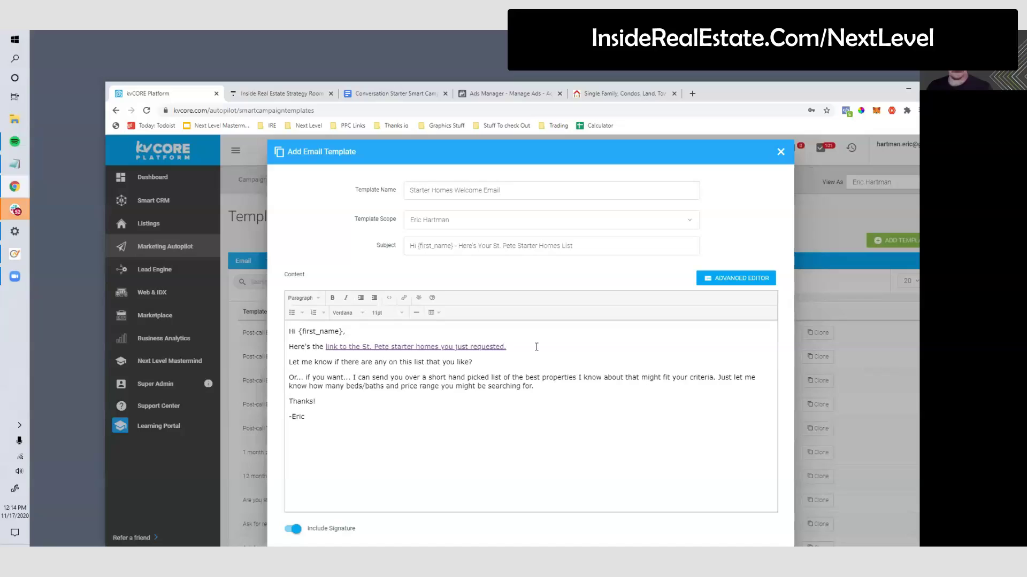
Step: Review the whole welcome email text and add it to the library as a template
scroll(481, 356, "down", 2)
left_click_drag(316, 321, 289, 235)
left_click(292, 235)
left_click_drag(337, 323, 288, 234)
scroll(320, 289, "up", 2)
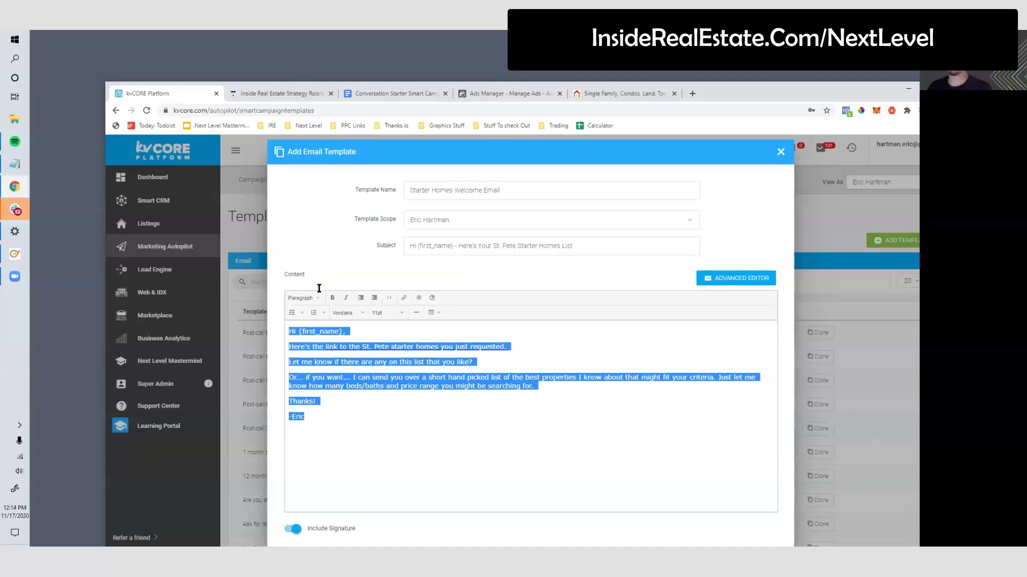
scroll(319, 289, "down", 2)
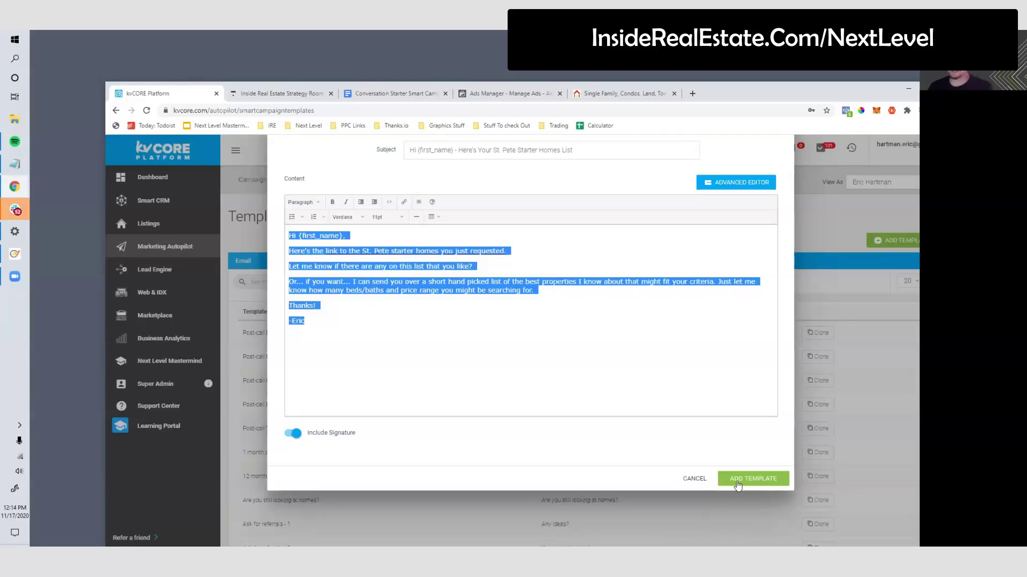
scroll(406, 198, "up", 2)
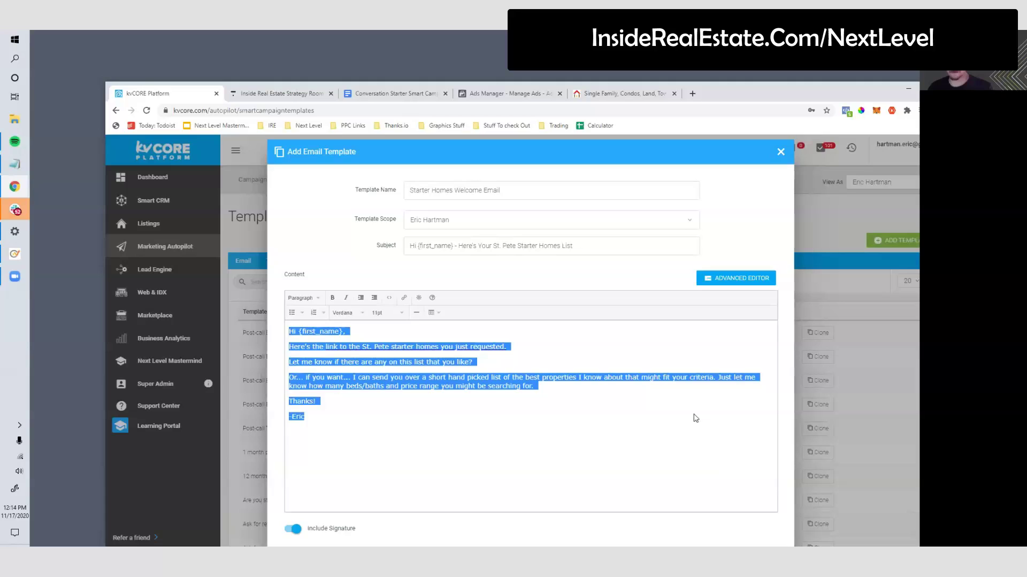
scroll(693, 419, "down", 2)
left_click(752, 479)
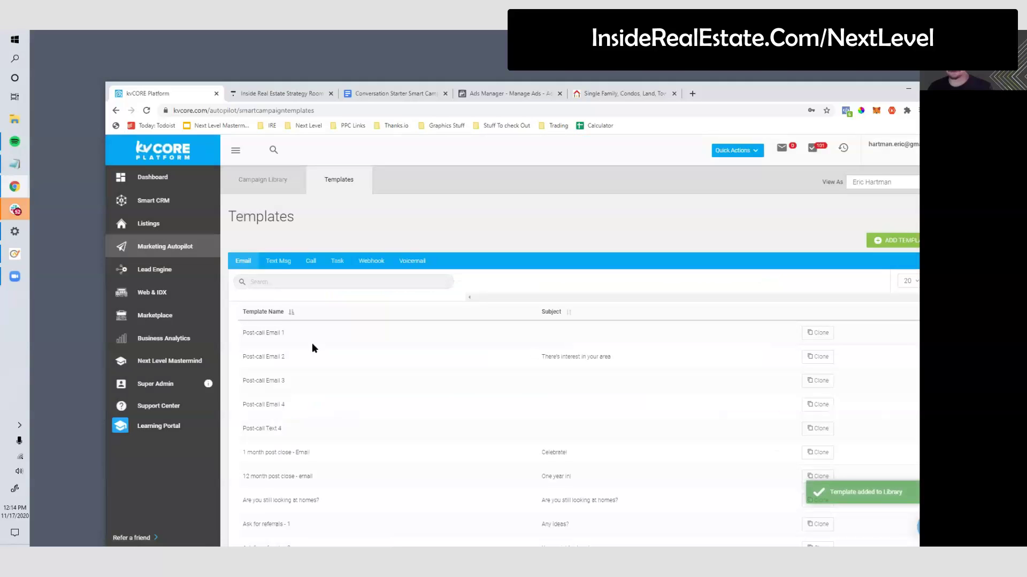
Step: Open the Starter Homes conversation starter campaign from the campaign library and start a new email action
left_click_drag(706, 99, 611, 97)
left_click(163, 181)
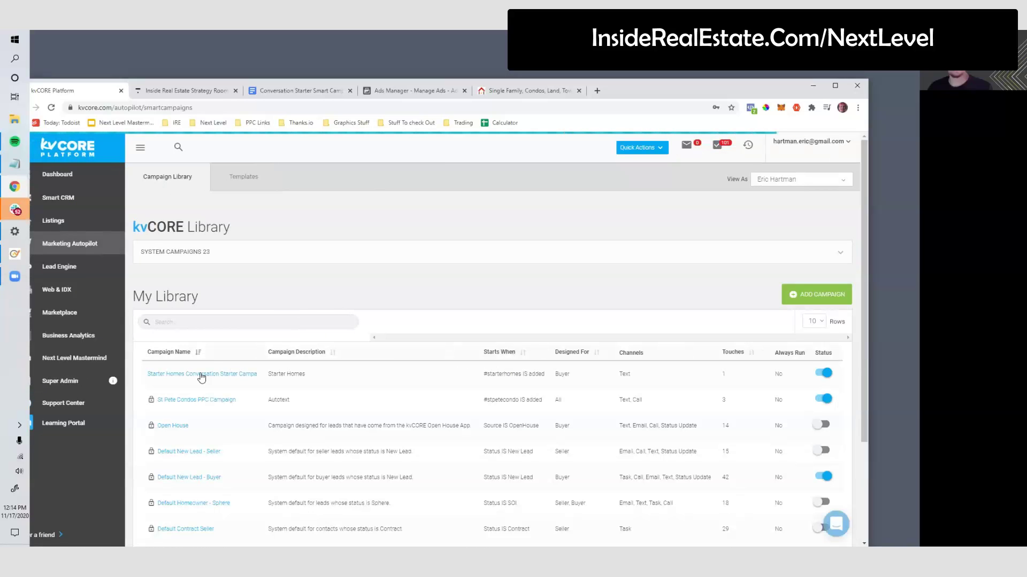
left_click(201, 376)
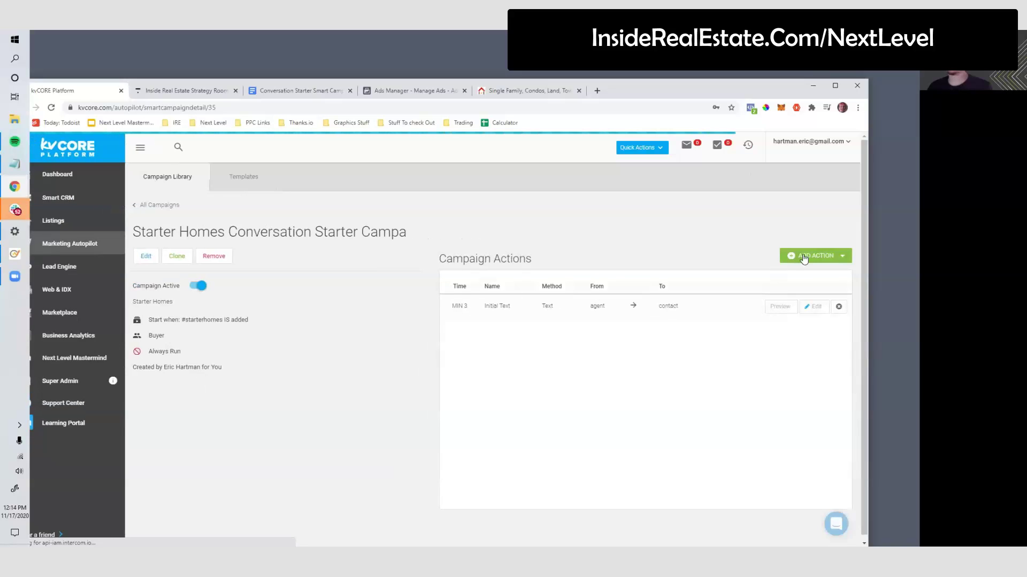
left_click(802, 256)
left_click(801, 270)
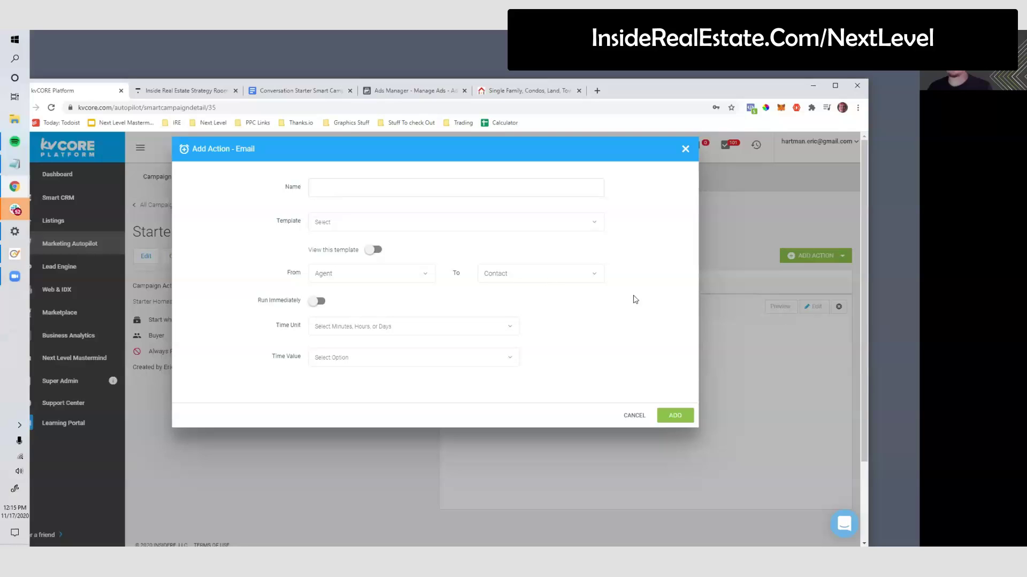
Step: Name the email action "Starter Homes Welcome Email" and assign it the Starter Homes Welcome Email template
left_click(326, 224)
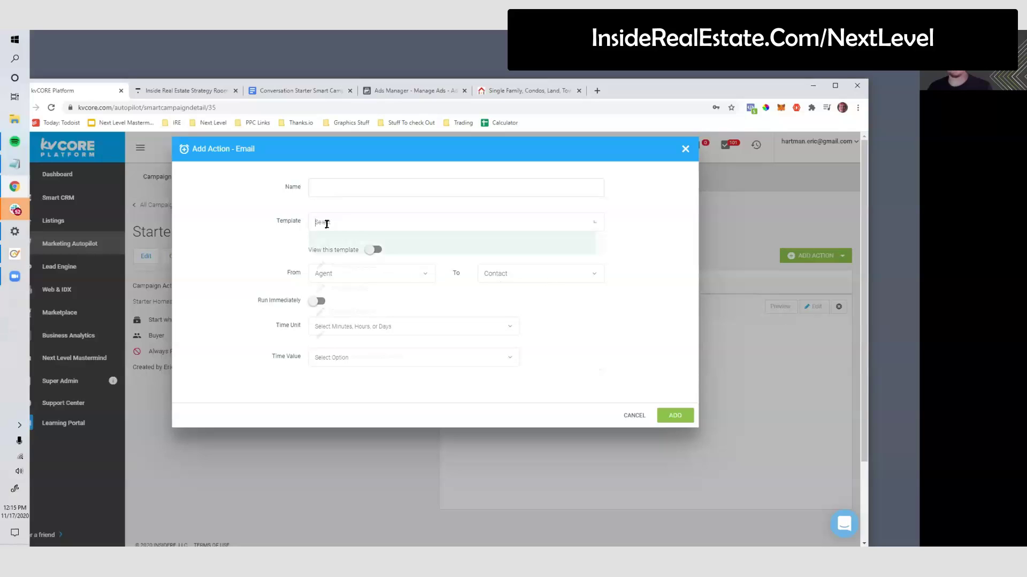
left_click(317, 193)
type("Start")
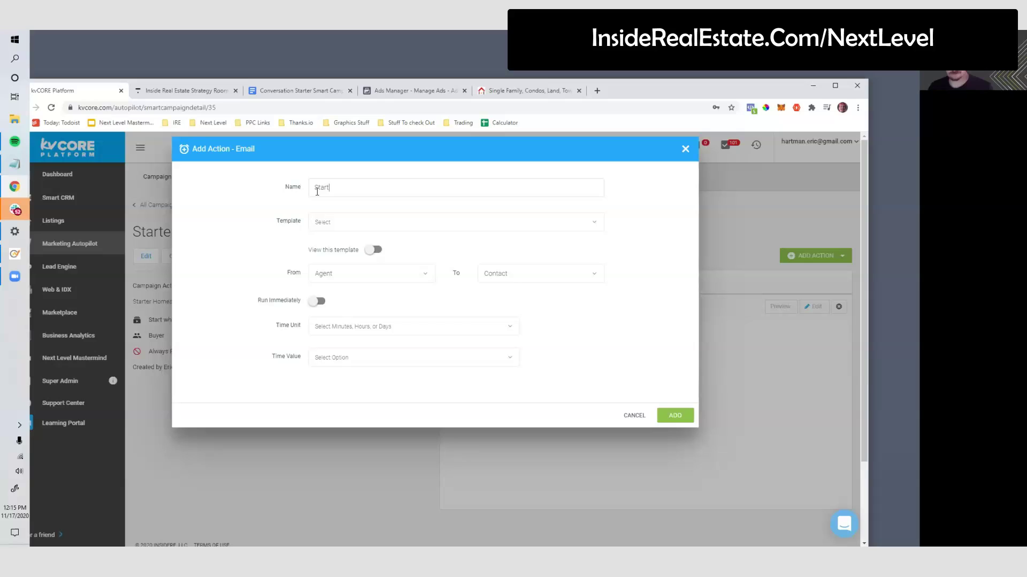
type("er Homes Welcome Email")
left_click(320, 222)
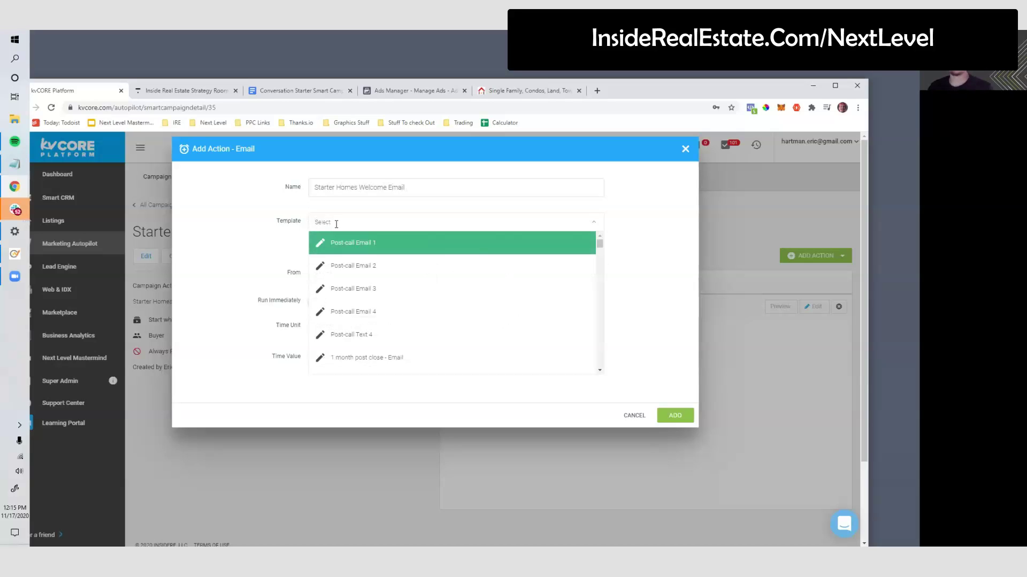
type("starter")
left_click(327, 243)
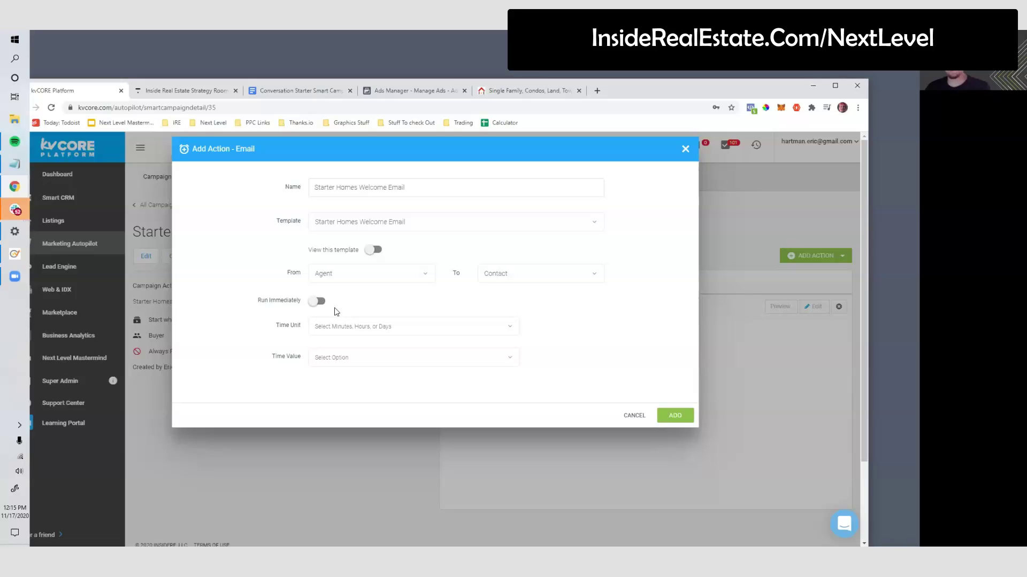
Step: Set the email action's timing to 4 minutes
left_click(328, 326)
left_click(328, 346)
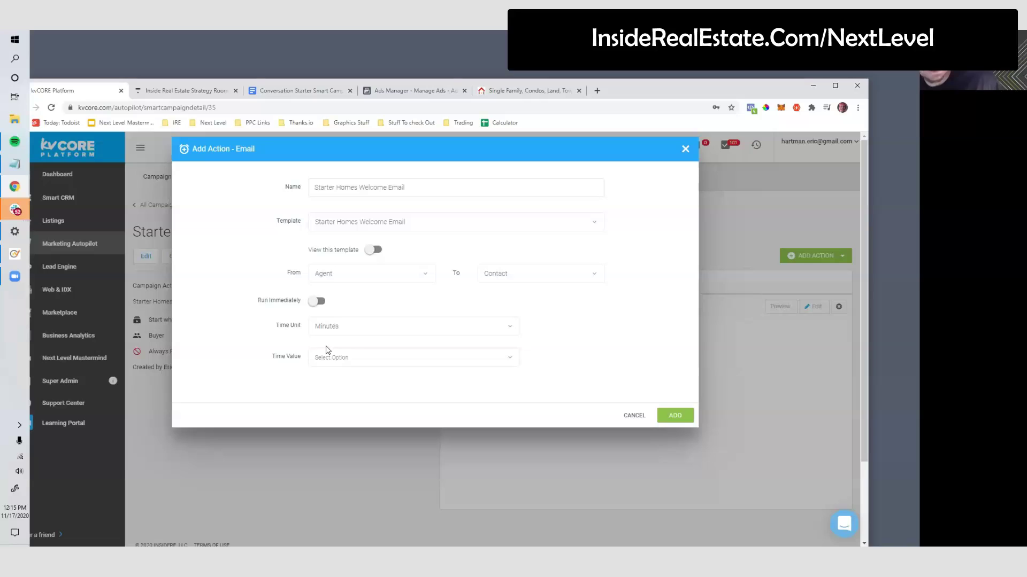
left_click(330, 355)
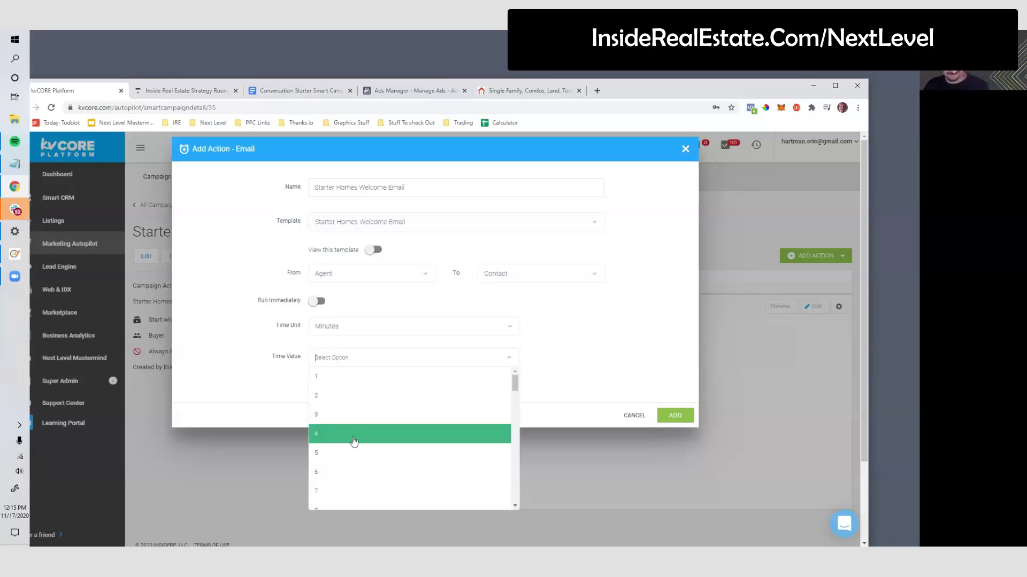
left_click(356, 435)
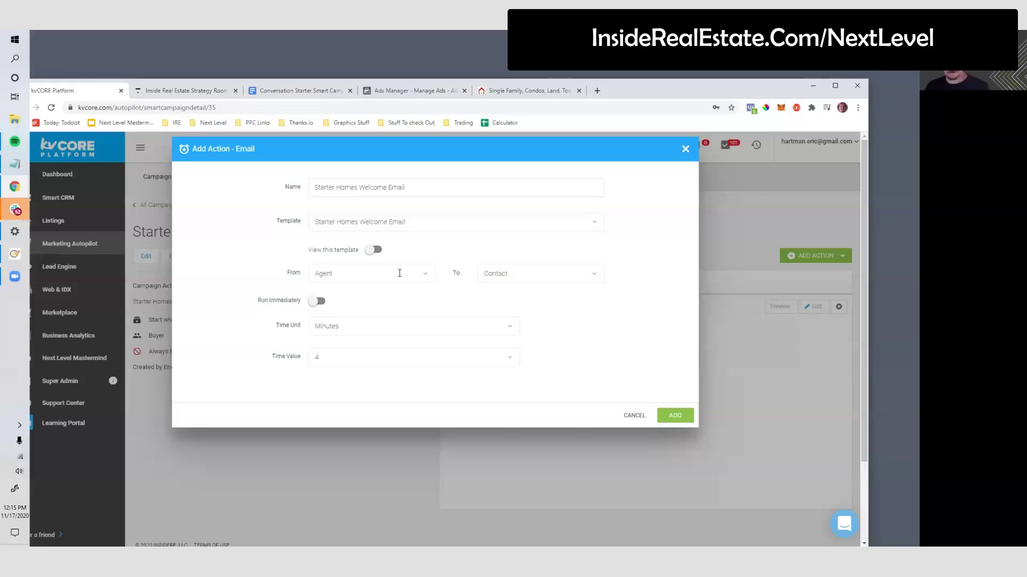
Step: Add the configured Starter Homes Welcome Email action to the campaign
left_click(675, 416)
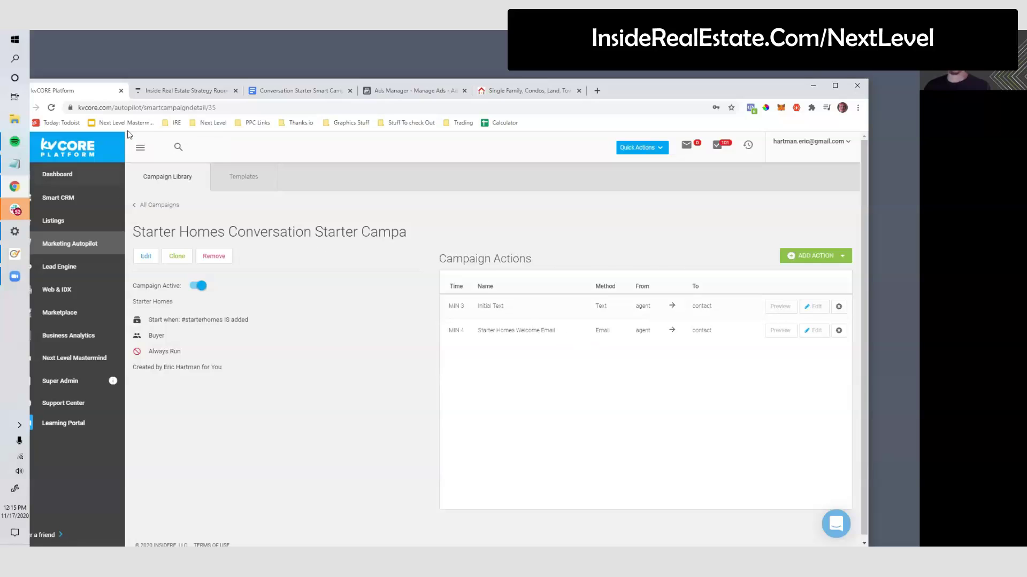
Step: Switch to the Google Docs campaign outline and add a main-level bullet "Initial Voicemail" after the initial email's sub-bullet
left_click(289, 91)
left_click(351, 427)
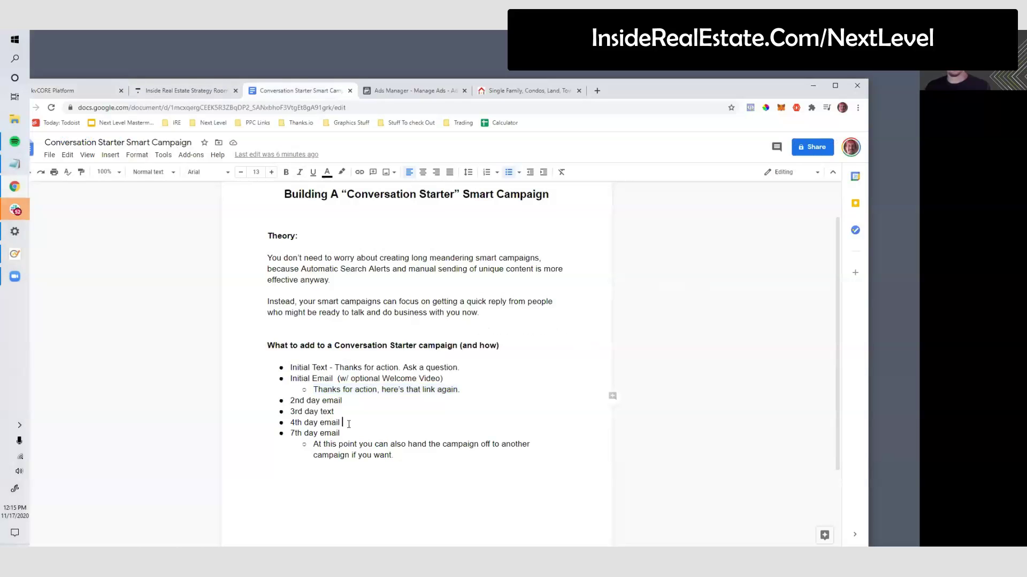
left_click(461, 391)
key("Return")
key("shift+Tab")
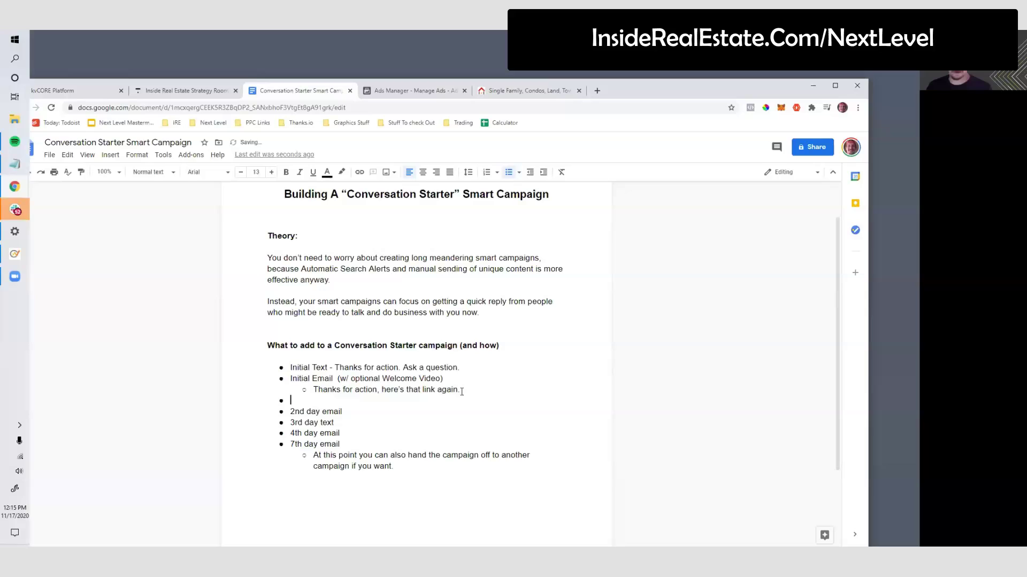
type("Initial Voicemail ")
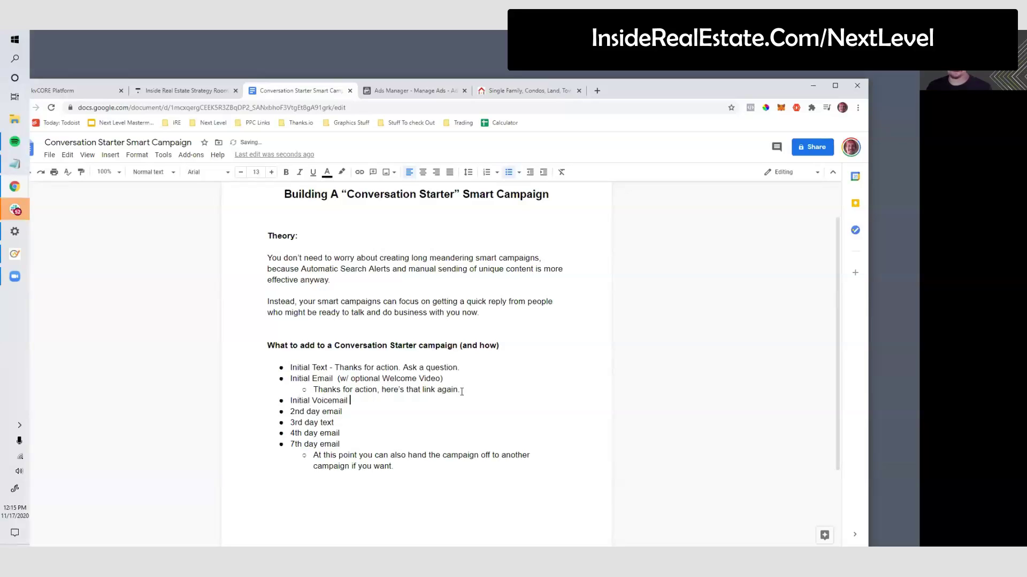
Step: Append "(using core voicemail)" to the Initial Voicemail bullet
type("(w/option")
key("BackSpace")
key("BackSpace")
key("BackSpace")
key("BackSpace")
key("BackSpace")
key("BackSpace")
type("using core voicemail")
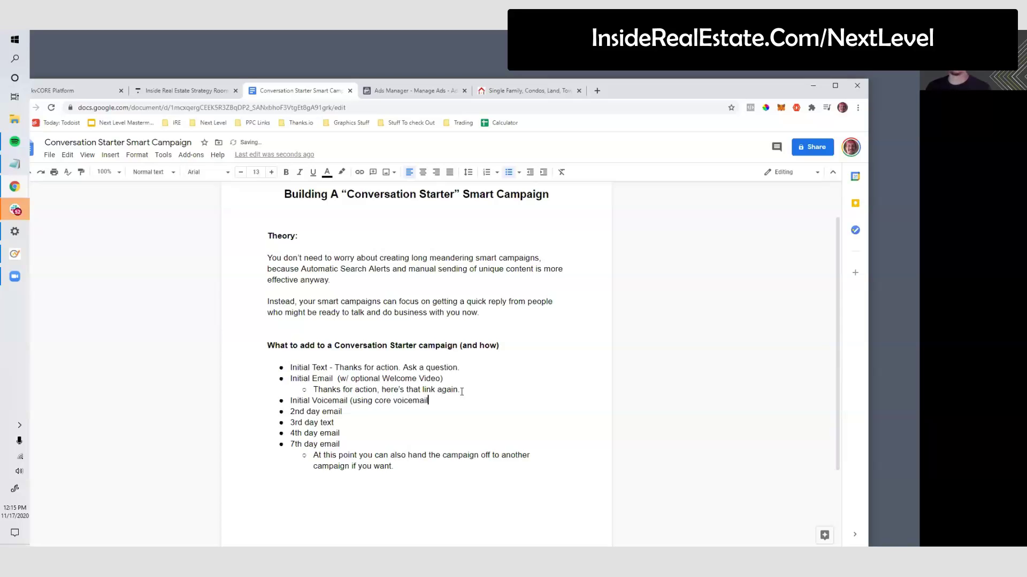
type(")")
left_click_drag(302, 398, 433, 405)
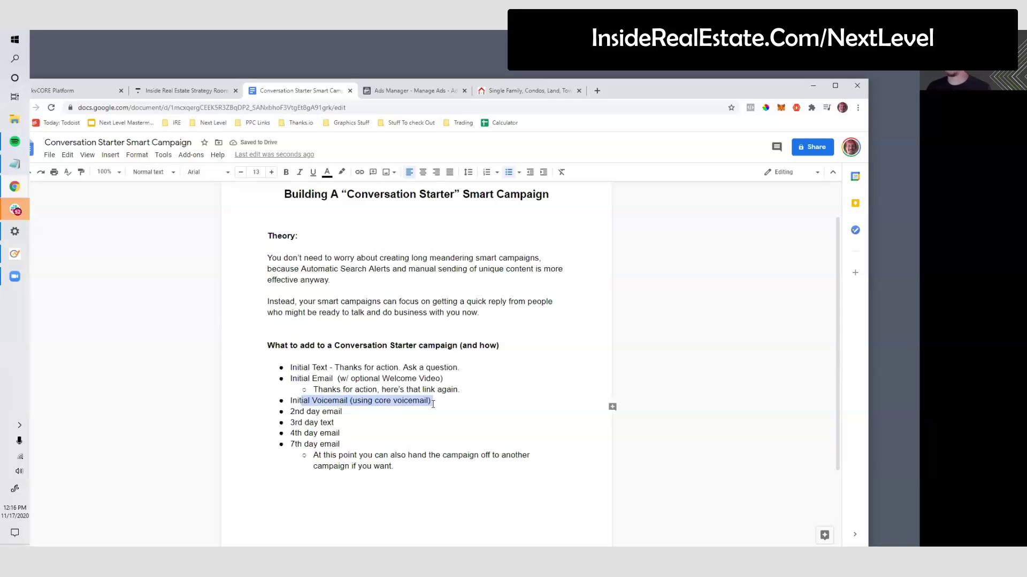
left_click(433, 404)
Step: Add a "Schedule Call" bullet between the Initial Voicemail and 2nd day email items in the outline
left_click_drag(345, 411, 288, 413)
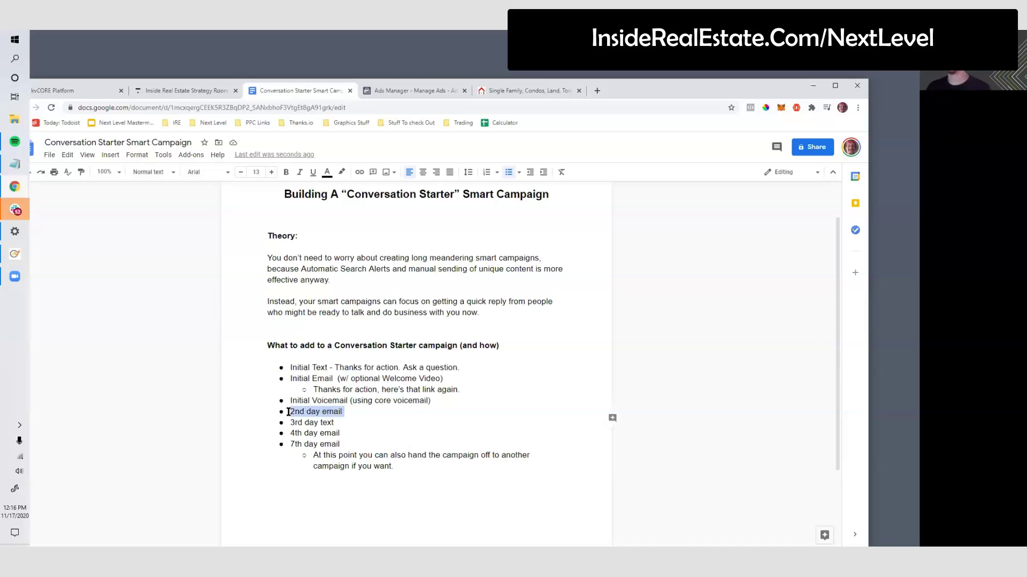
left_click(313, 422)
left_click(435, 401)
key("Return")
type("Snail")
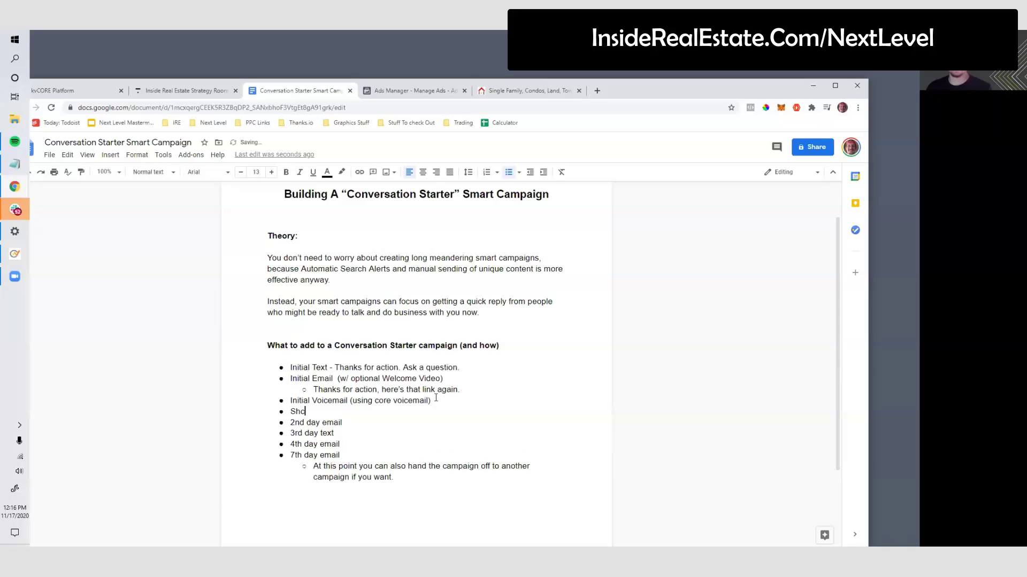
key("BackSpace")
key("BackSpace")
key("BackSpace")
key("BackSpace")
type("chedule Call")
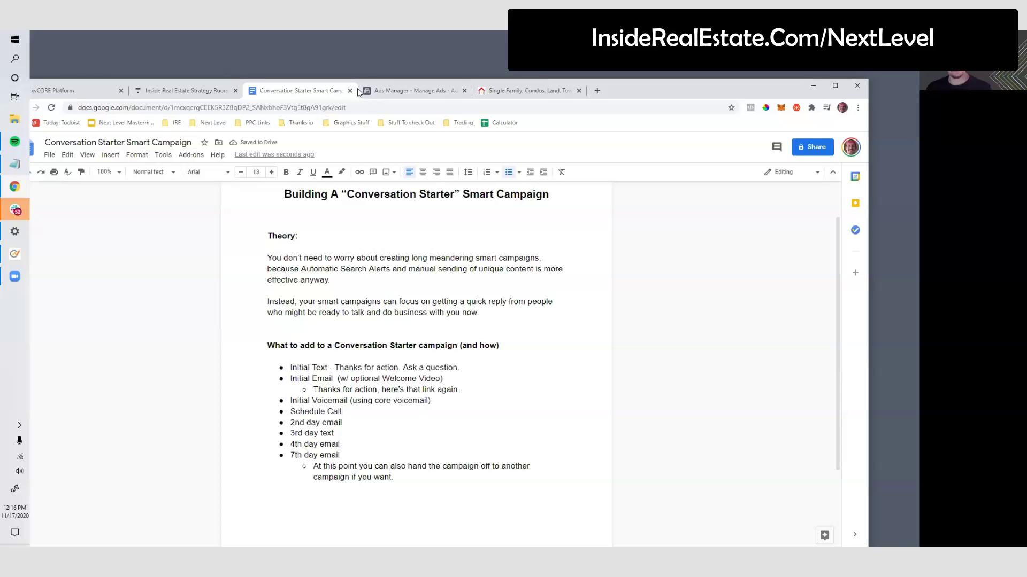
Step: Switch back to kvCORE and start a new call action in the Starter Homes campaign
left_click_drag(358, 92, 392, 89)
left_click(120, 95)
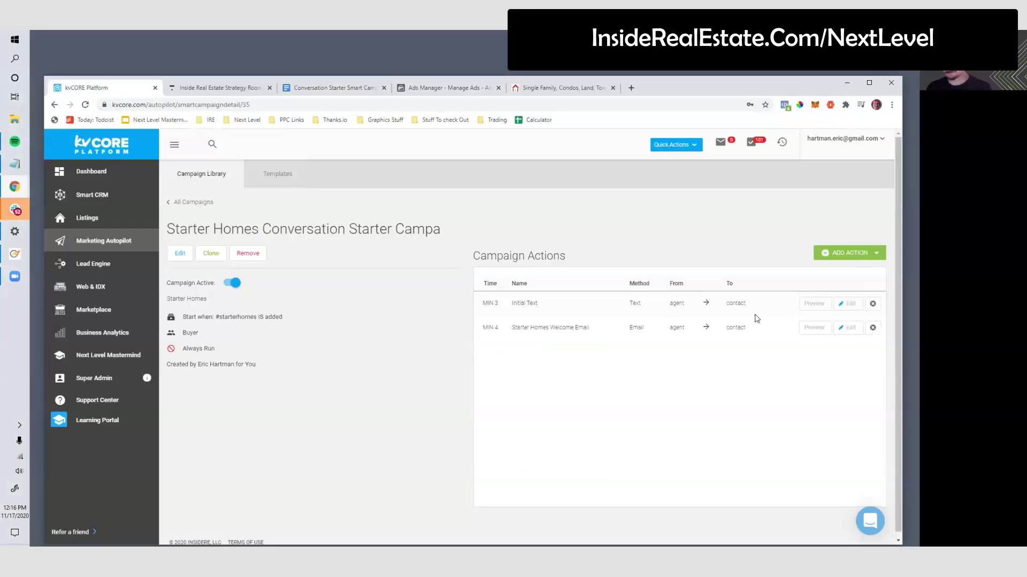
left_click(851, 258)
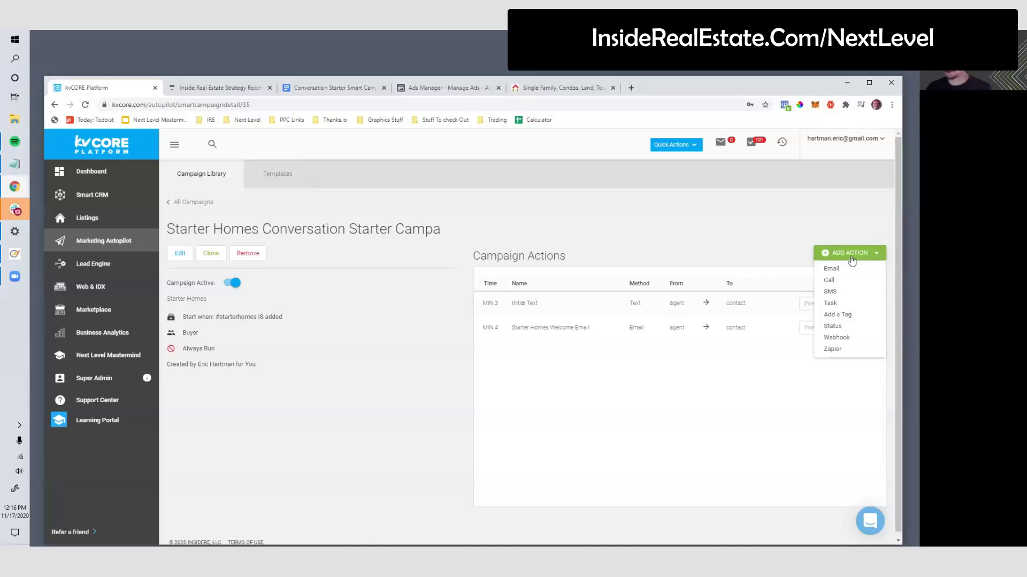
left_click(830, 280)
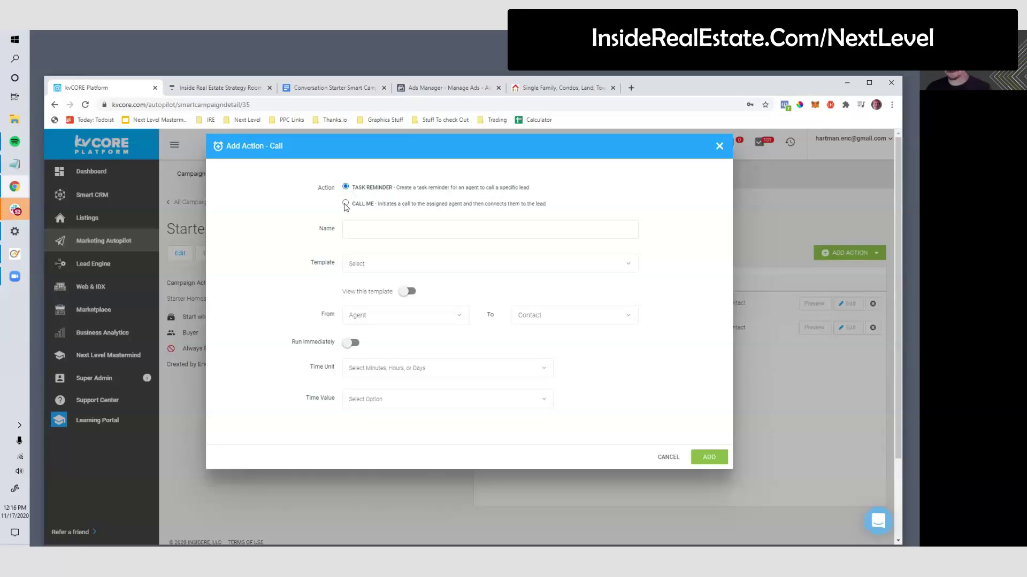
Step: Name the call action "Attempt Call" and assign it the Call and Leave Voicemail template
left_click(349, 236)
type("C")
type("ttempt Call")
left_click(370, 264)
type("call")
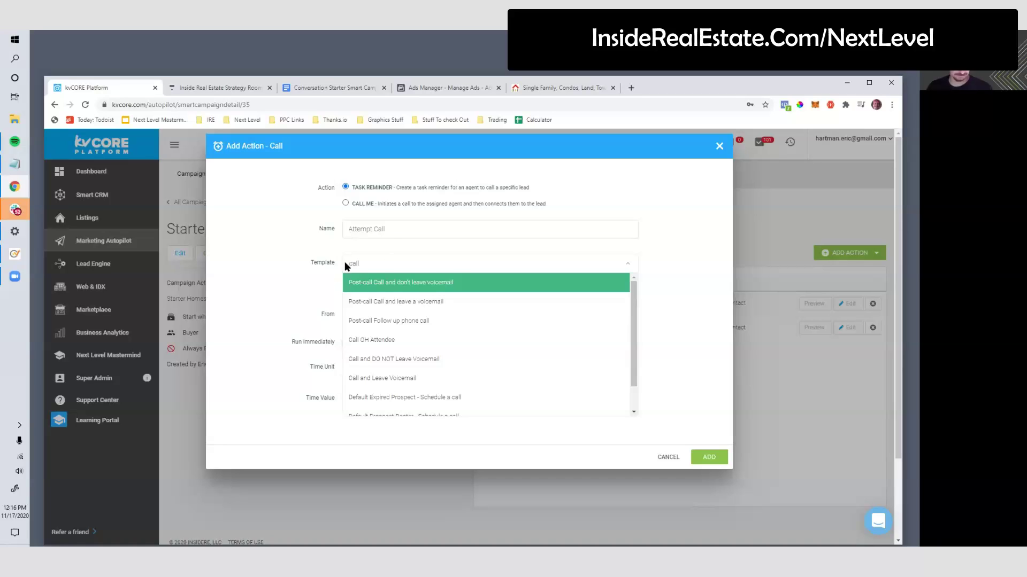
left_click(386, 378)
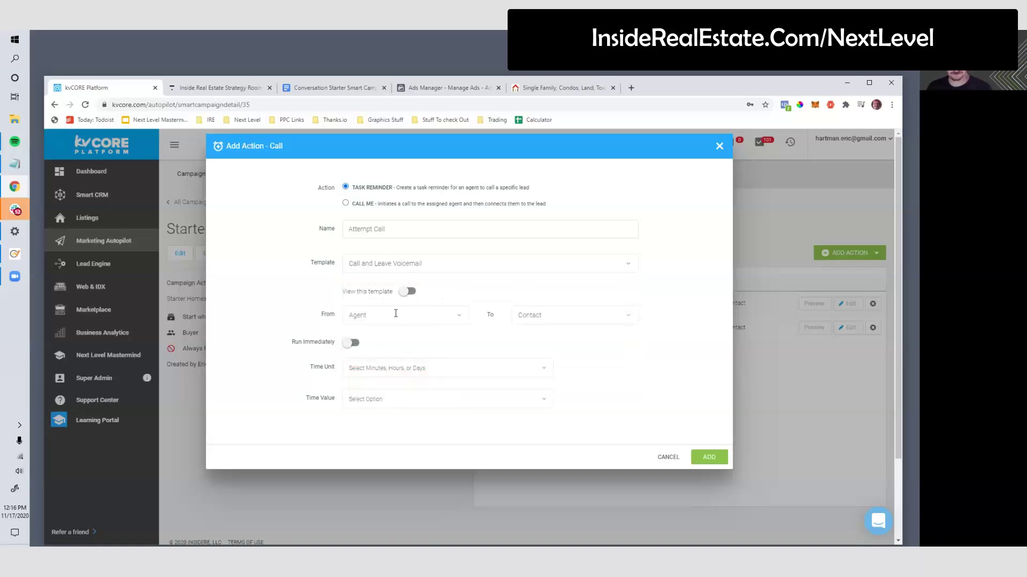
Step: Set the call action to run immediately and add it to the campaign
left_click(410, 292)
left_click(409, 292)
left_click(355, 343)
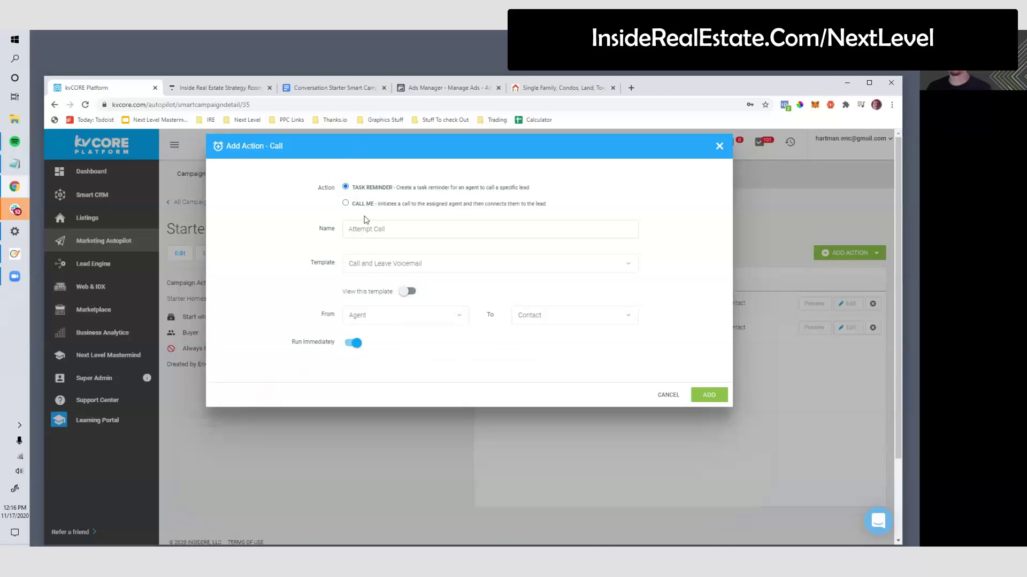
left_click(721, 402)
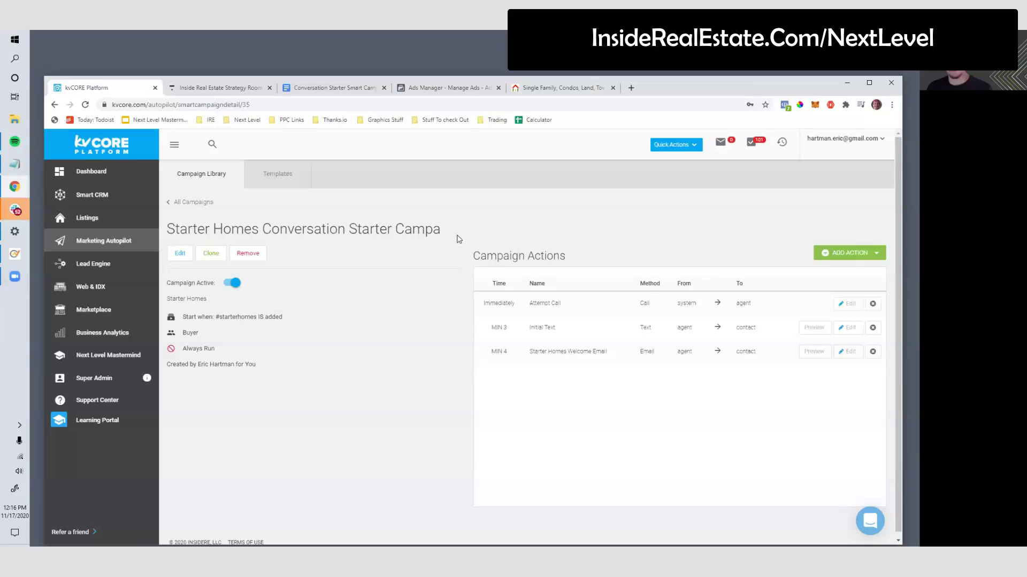
Step: Check the outline document for the campaign item that follows the scheduled call, and return to the kvCORE campaign
left_click_drag(168, 228, 441, 229)
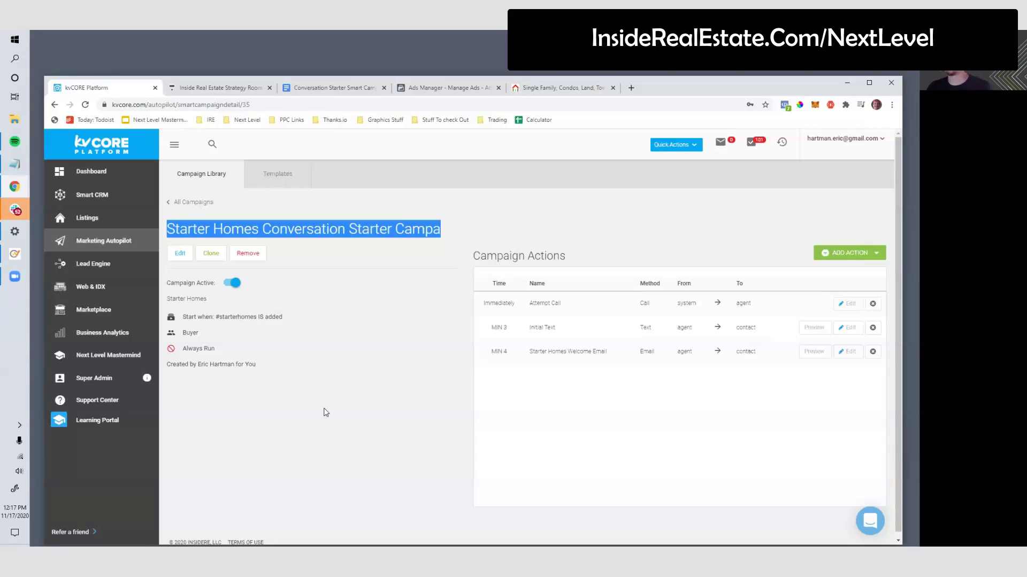
left_click(317, 89)
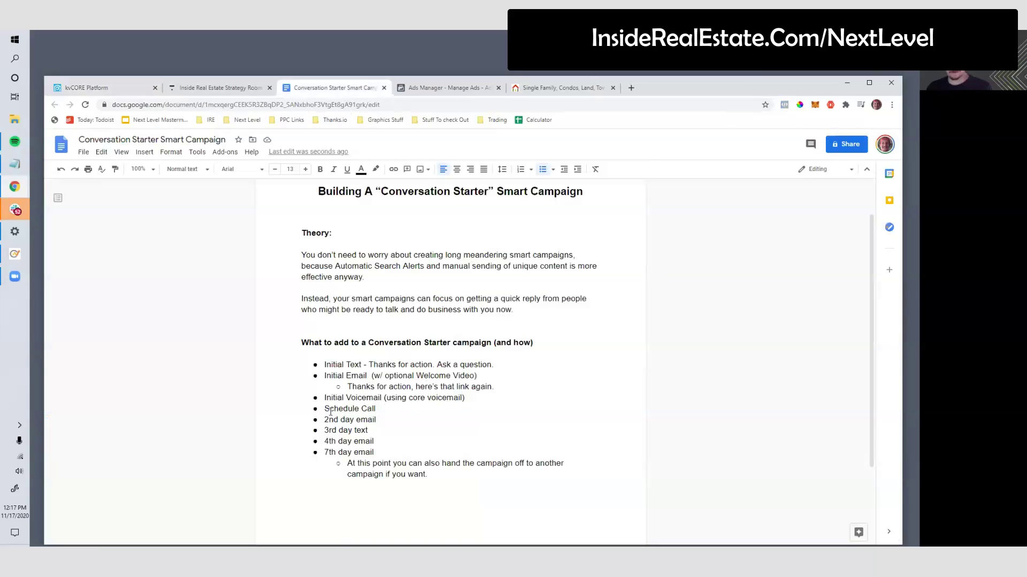
left_click_drag(379, 420, 326, 425)
left_click(205, 89)
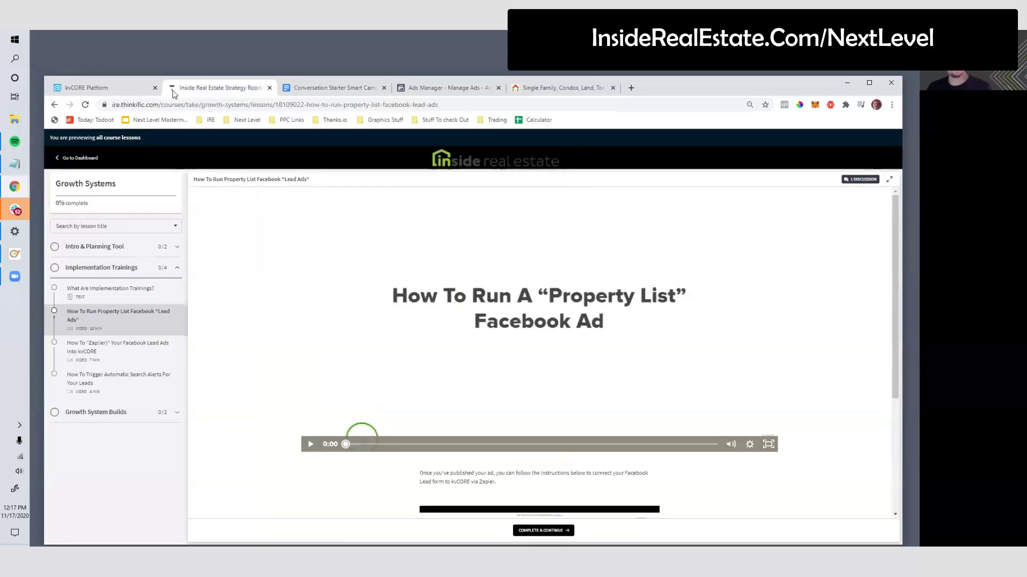
left_click(124, 89)
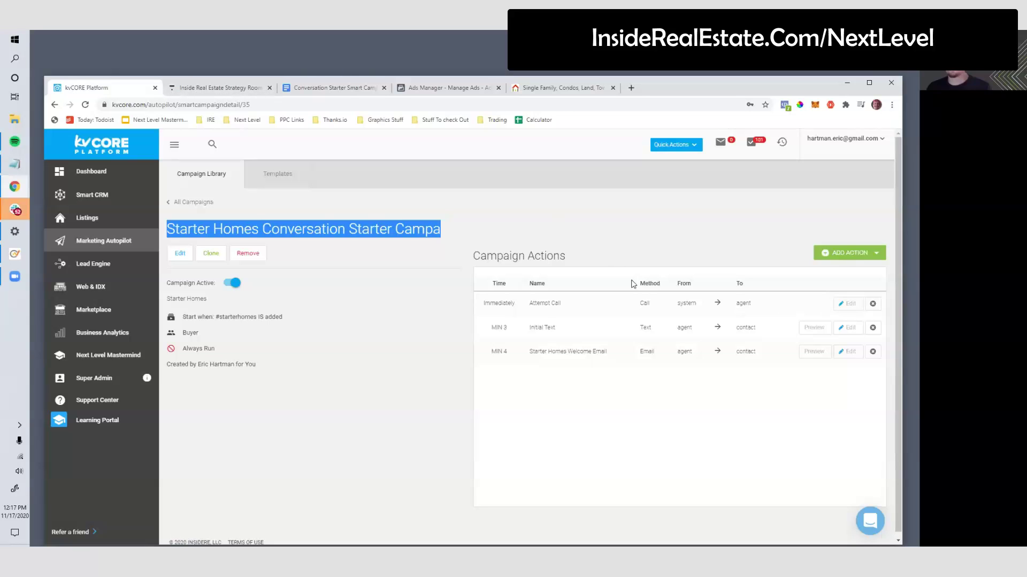
left_click(851, 252)
left_click(697, 228)
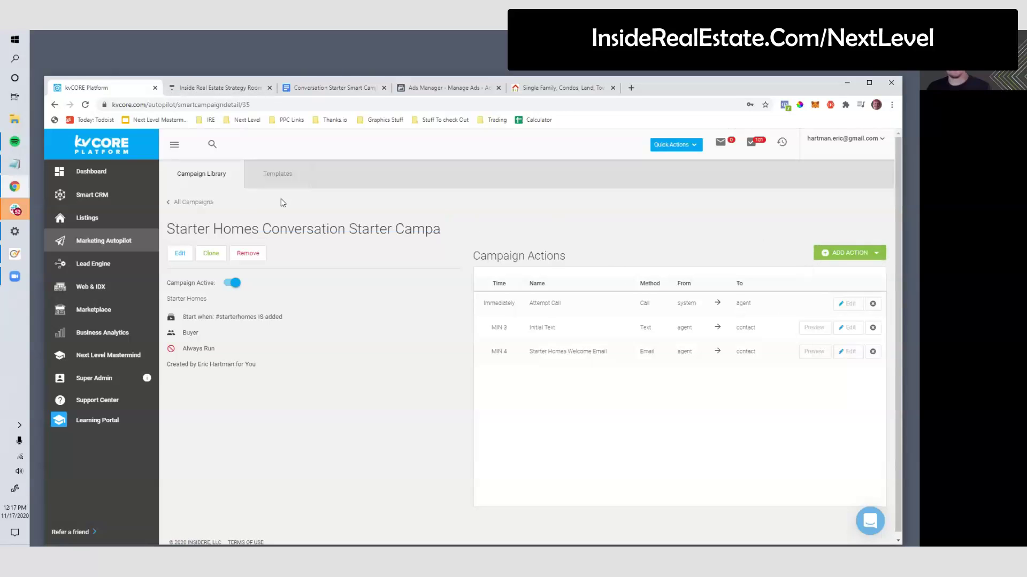
Step: Start a new email template in the template library and name it "2nd Day Starter Homes Email"
left_click(282, 175)
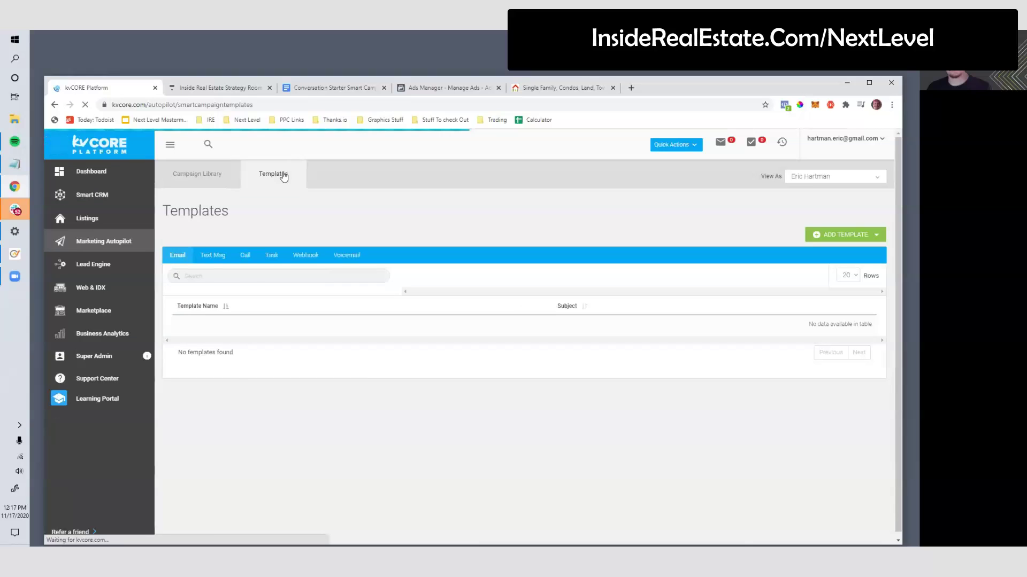
left_click(821, 237)
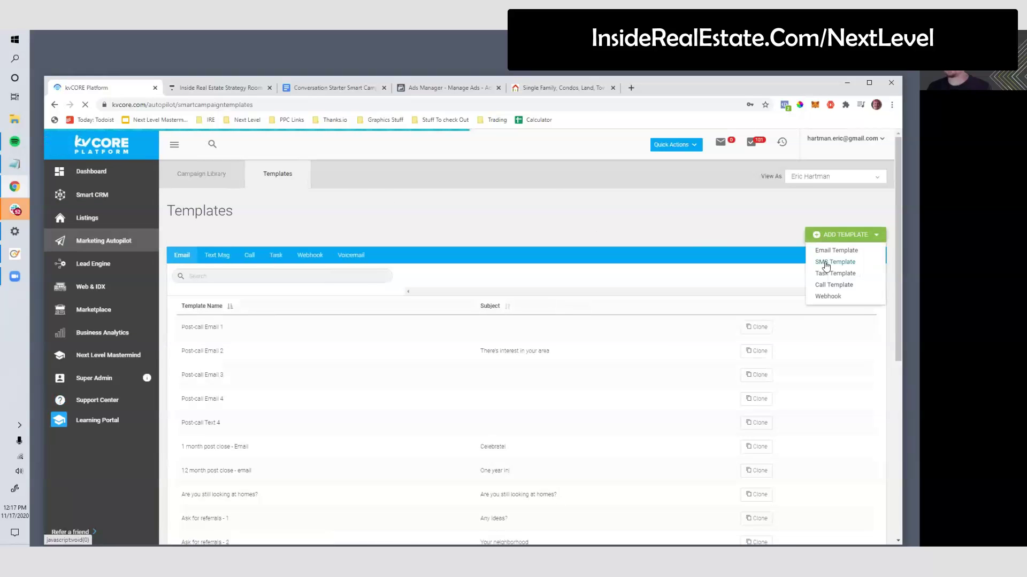
left_click(824, 250)
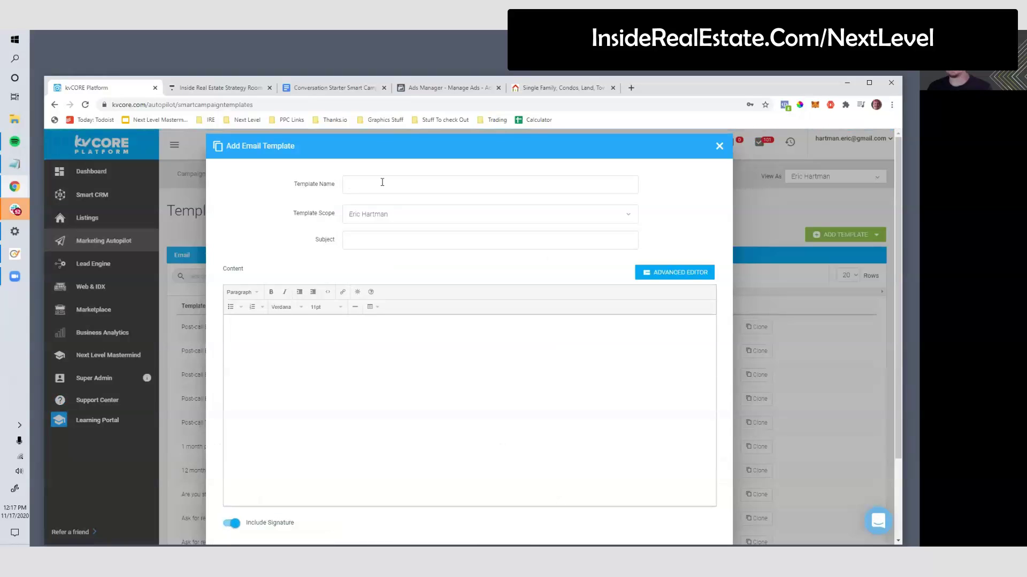
type("2nd Day Starter Homes Email")
Step: Set the template's subject to "Forgot to ask - do you need a mortgage preapproval?"
left_click(354, 241)
type("Forgot T")
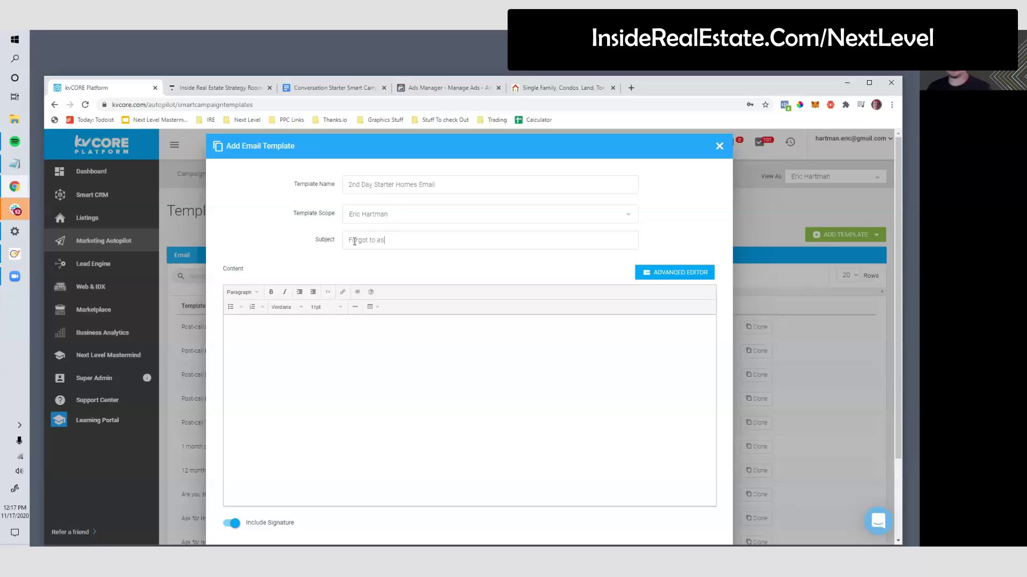
type("o ask - do you need financing?")
left_click_drag(429, 239, 462, 240)
type("a mortgage preapproval?")
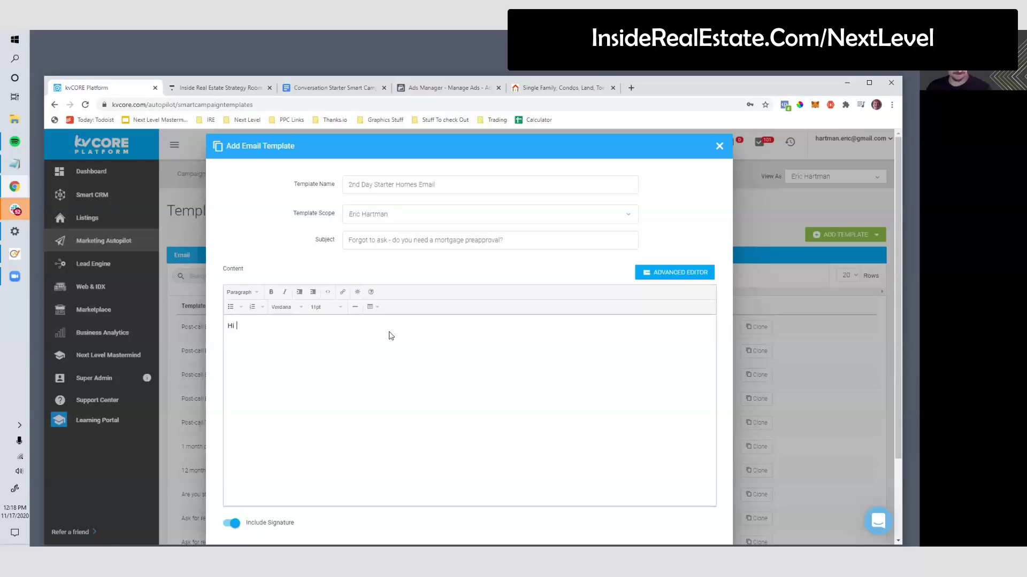
Step: Begin the email body with "Hi {first_name}," using the lead's first-name merge field, followed by "Forgot to ask yesterday, when you access the starter homes list..."
left_click(357, 292)
mouse_move(362, 321)
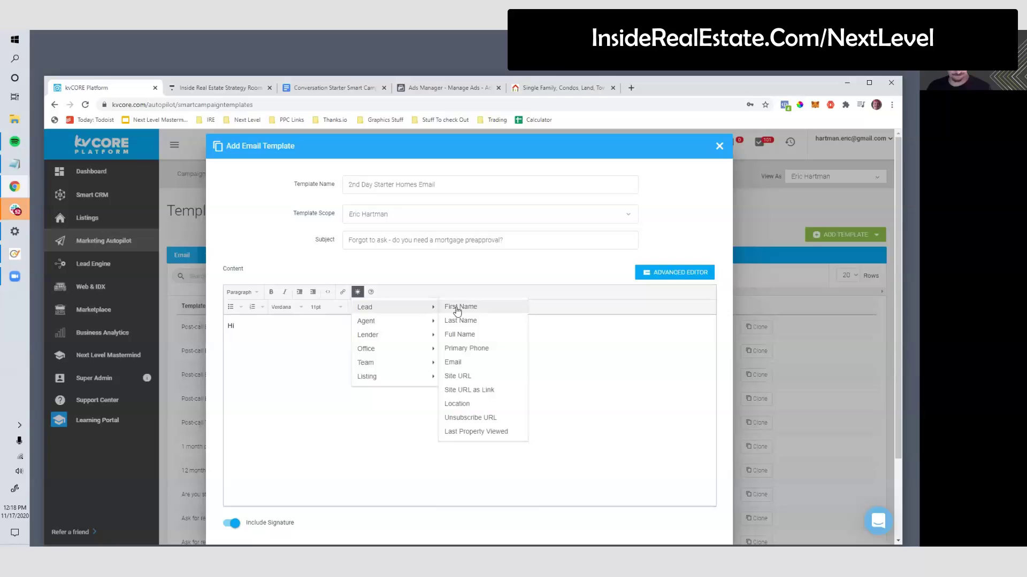
left_click(459, 307)
type(", ")
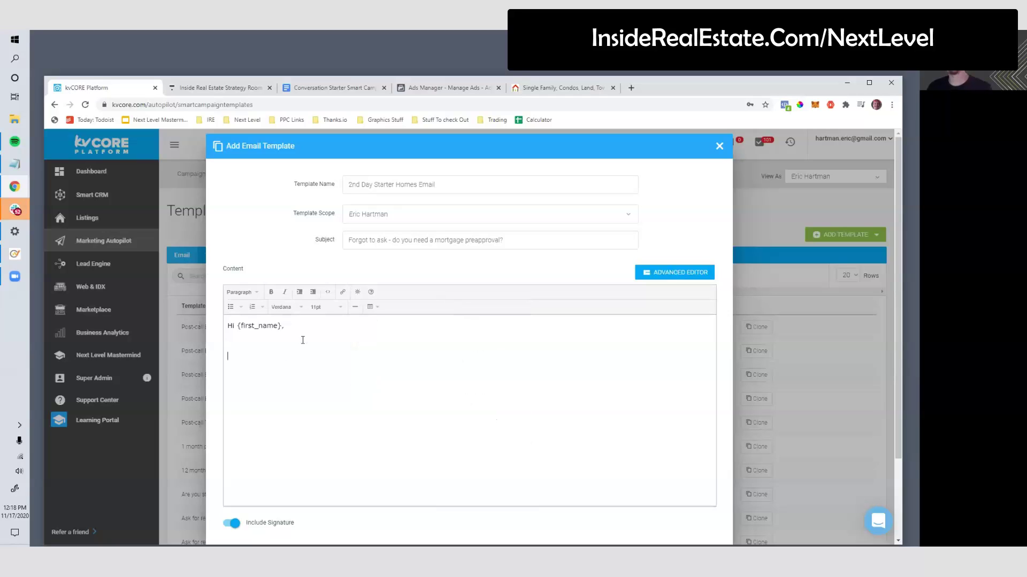
type("Forgot to ask yesterday, when you access the starte")
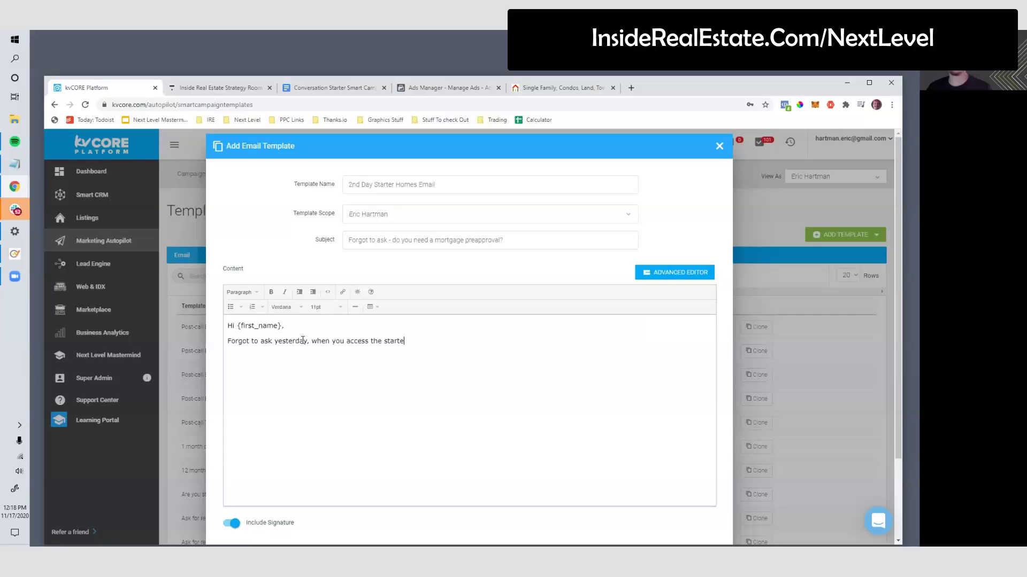
type("r homes list..")
key("BackSpace")
Step: Continue the paragraph with "are you already pre-approved for a mortgage? Or would you like help getting that process started?"
type("are you already pre-")
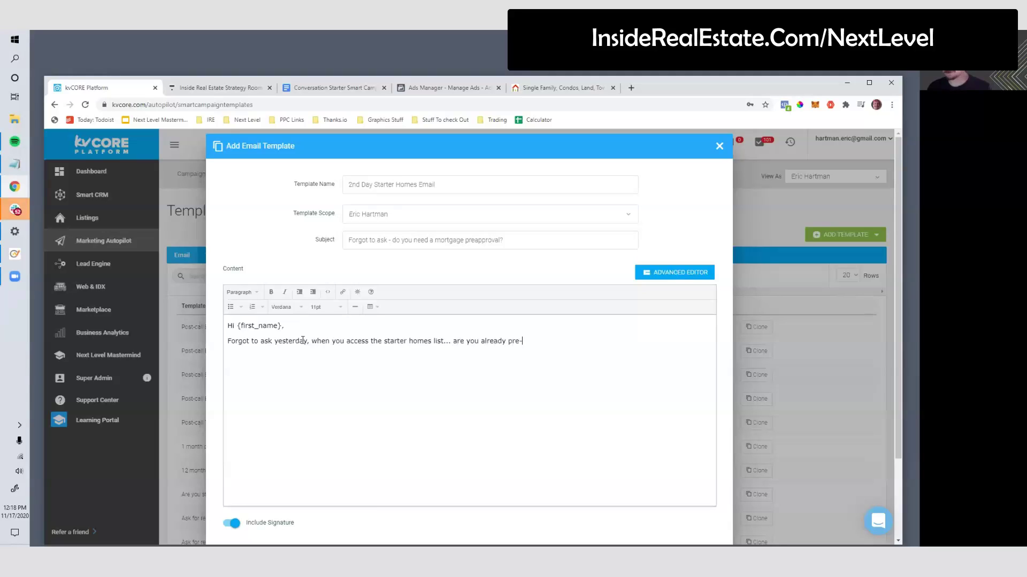
type("approved for a mort")
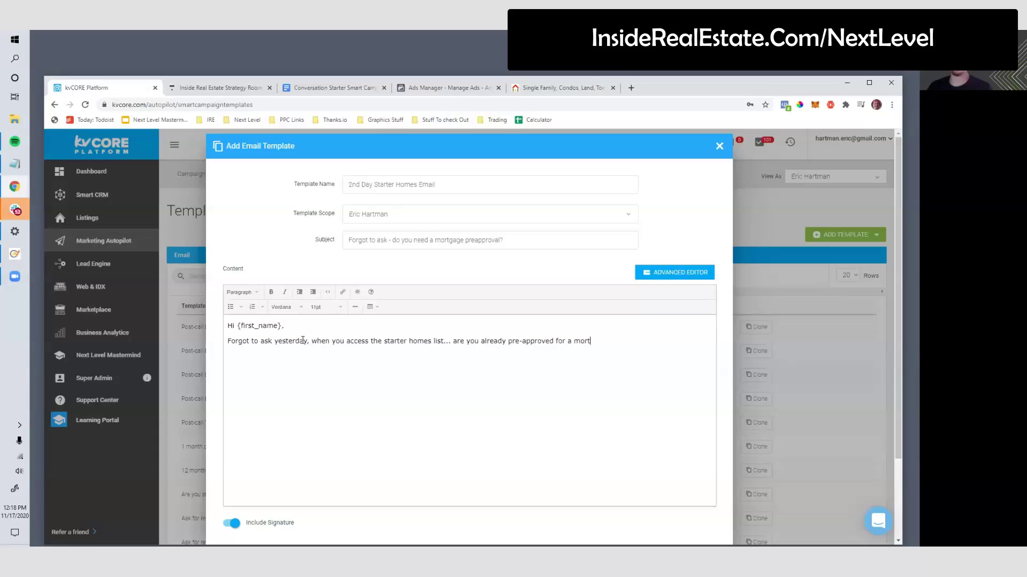
type("gage? Or would you like help ")
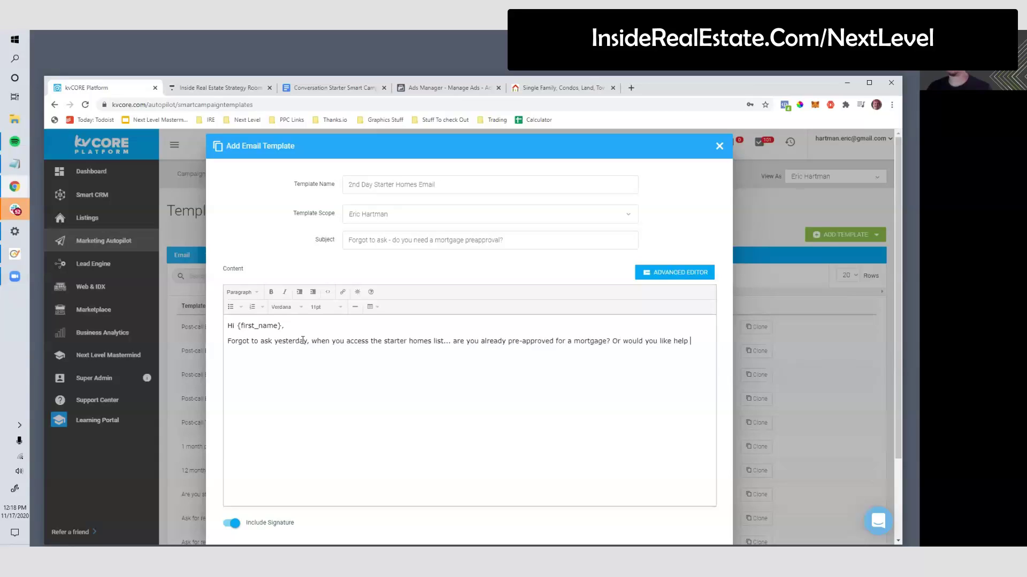
type("getting that process start")
key("BackSpace")
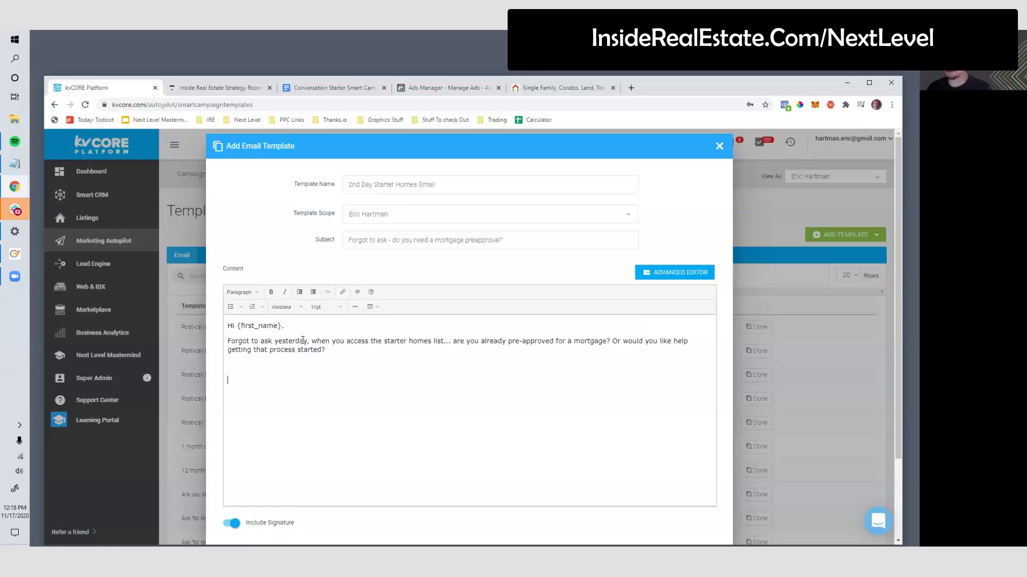
Step: Sign off the email with the agent's first name and begin a postscript below it with "P.S. --> If you want"
type("-Eric  P.S.")
type(" --> ")
type("If you want to sta")
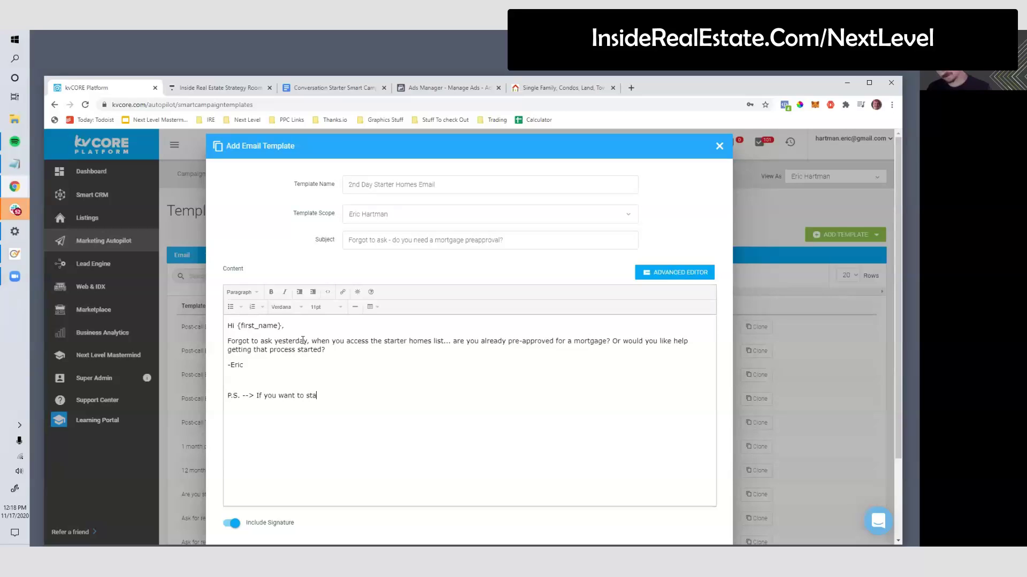
key("BackSpace")
key("BackSpace")
key("BackSpace")
key("BackSpace")
key("BackSpace")
key("BackSpace")
key("BackSpace")
Step: Finish the postscript with ", you can use the link below in my signature to start the preapproval process with my favorite lender partner."
type(", you can use the link below in my signature to start the")
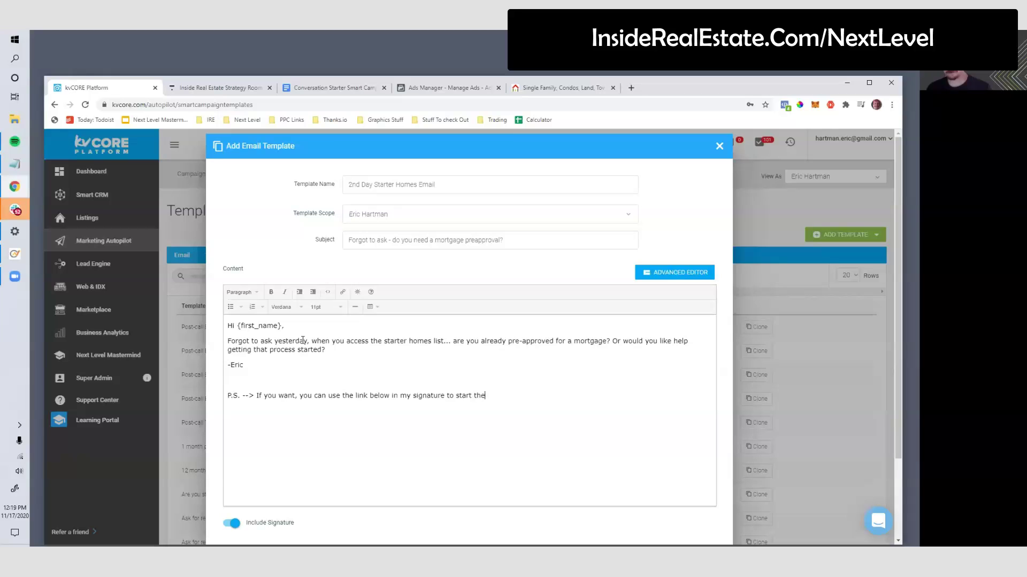
type(" preapproval process with my favorite lender partner.")
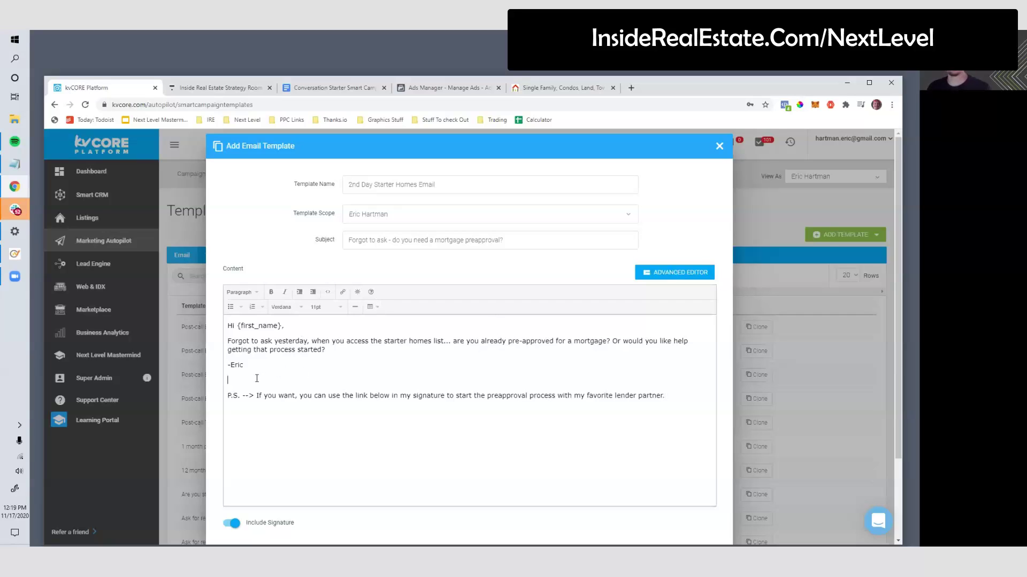
left_click_drag(228, 396, 671, 389)
left_click(319, 388)
left_click(365, 429)
left_click_drag(358, 395, 671, 400)
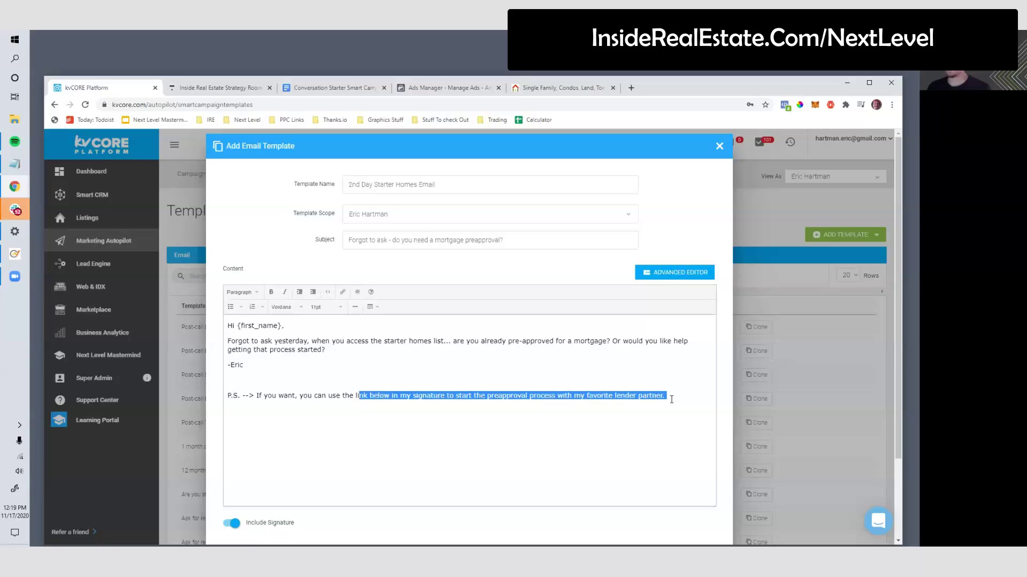
left_click(458, 420)
Step: Turn the words "starter homes list" in the email body into a hyperlink using the copied address
scroll(262, 471, "down", 2)
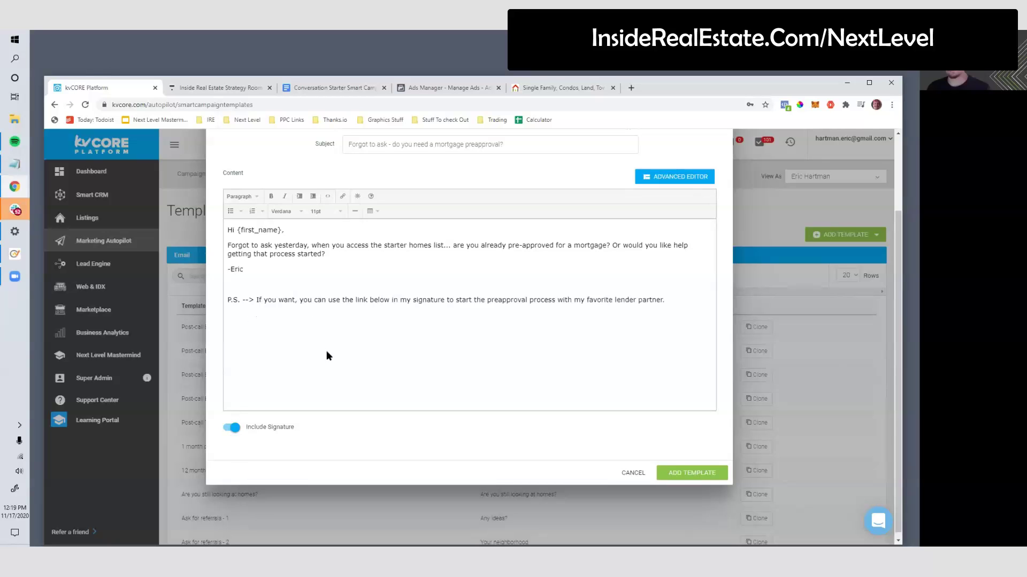
scroll(412, 415, "up", 3)
scroll(435, 404, "down", 3)
left_click(451, 255)
left_click_drag(384, 245, 444, 247)
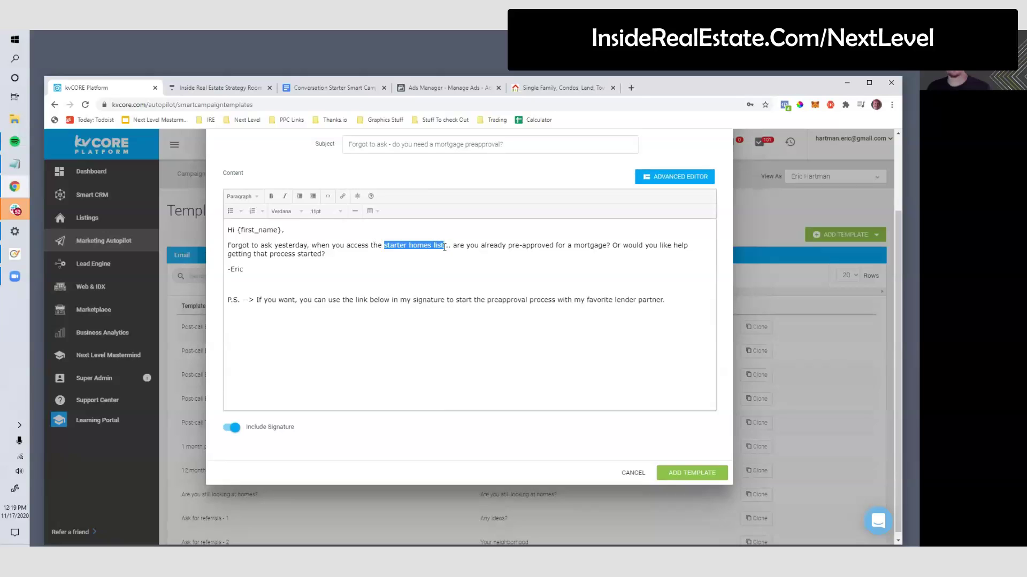
left_click(343, 197)
key("ctrl+v")
left_click(538, 390)
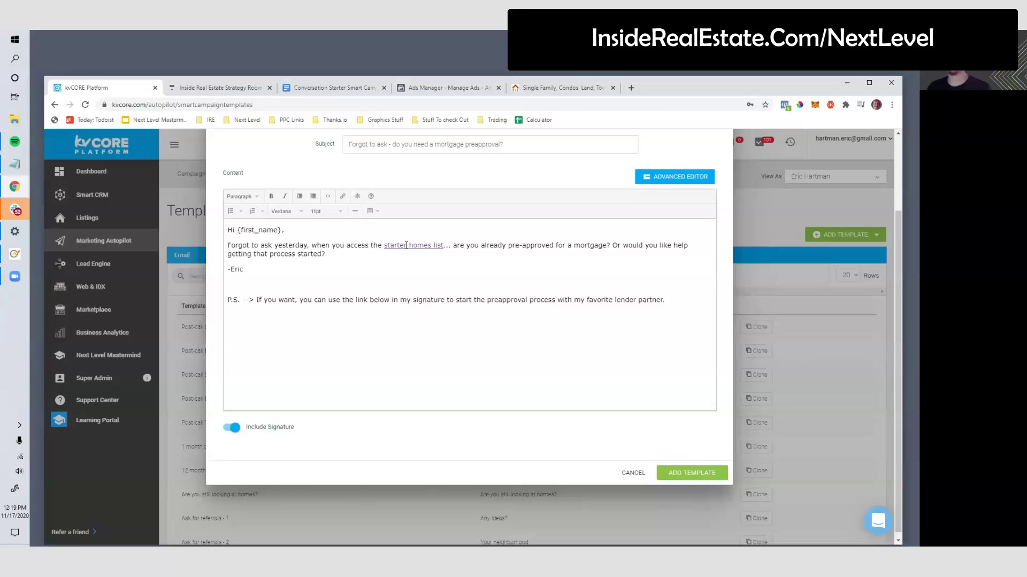
Step: Put "Are you already pre-approved for a mortgage?" and the "Or would you like help" question on separate lines, capitalizing "Are"
left_click(458, 243)
key("BackSpace")
key("Return")
type("A")
left_click(389, 263)
key("Return")
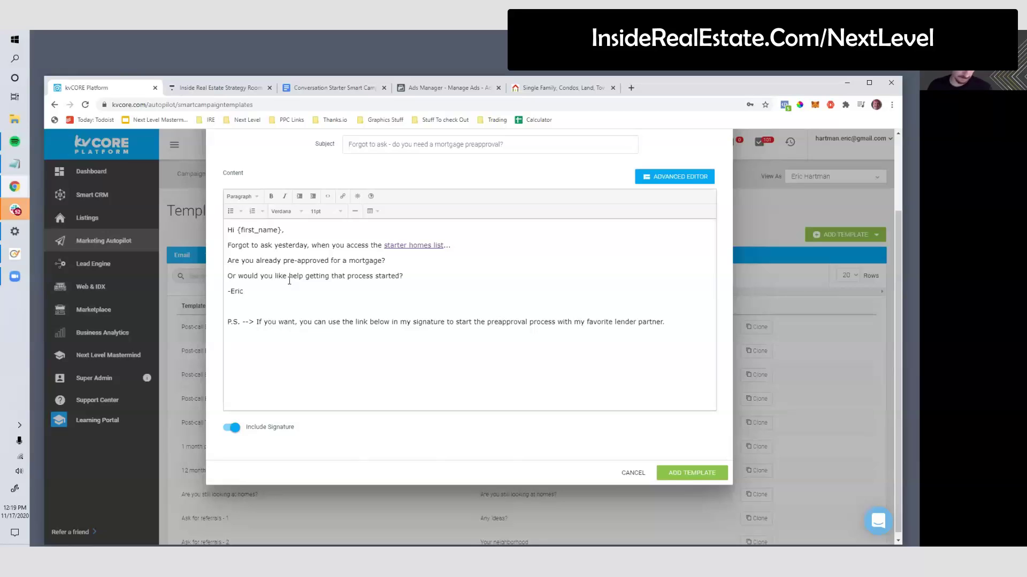
Step: Reword the last question to "Or would you like any help getting the financing process started?" and save the template to the library
type("any")
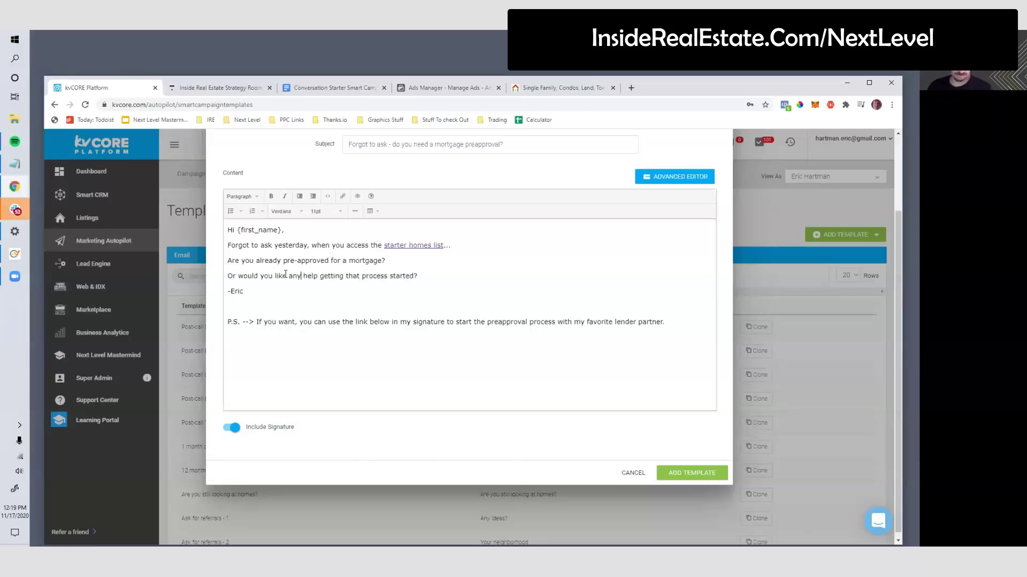
left_click_drag(352, 274, 360, 276)
type("e financing")
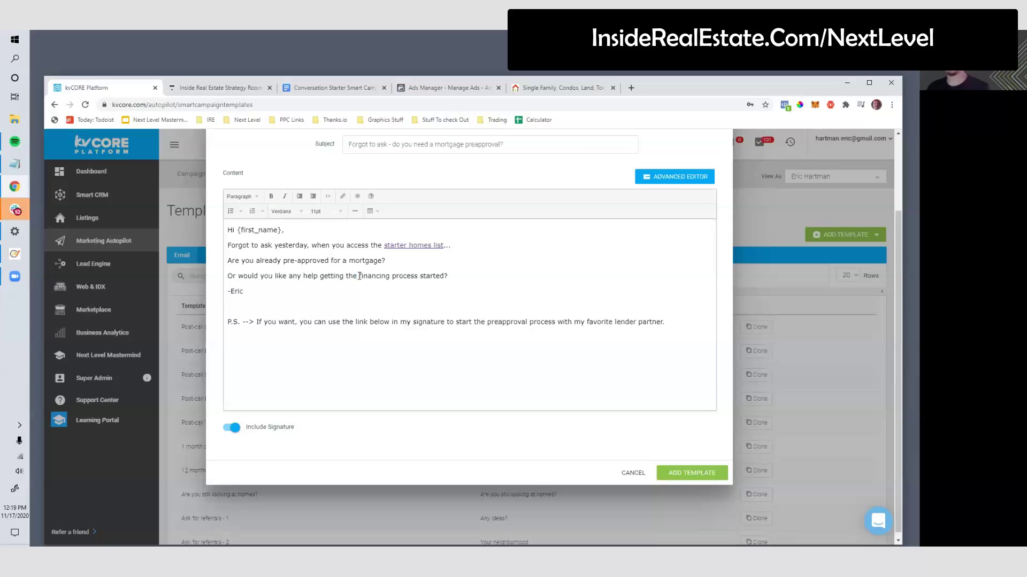
left_click(671, 474)
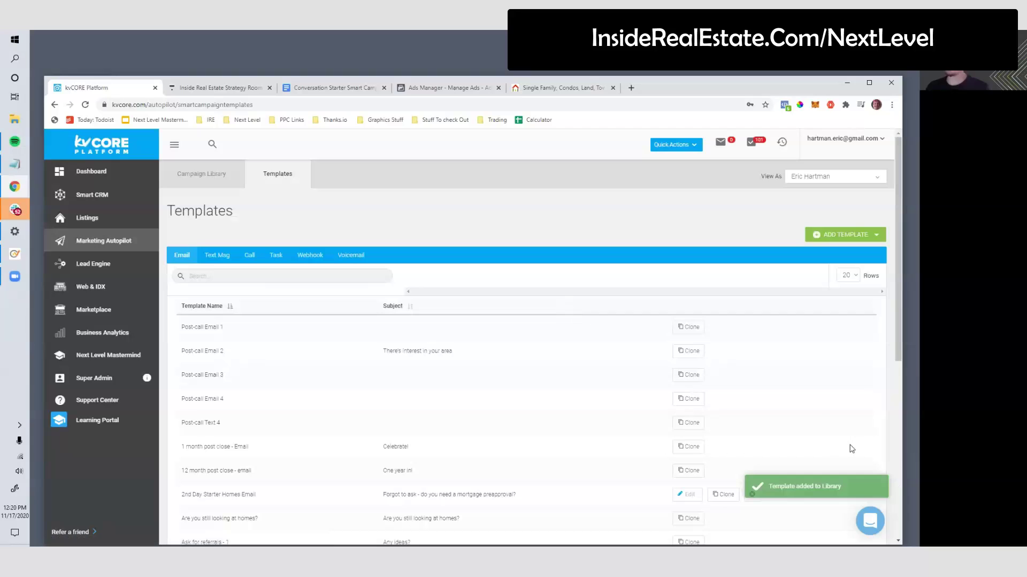
Step: Open the Starter Homes Conversation Starter campaign and start a new email action named "Starter Homes Day 2 - Financing Offer"
left_click(223, 180)
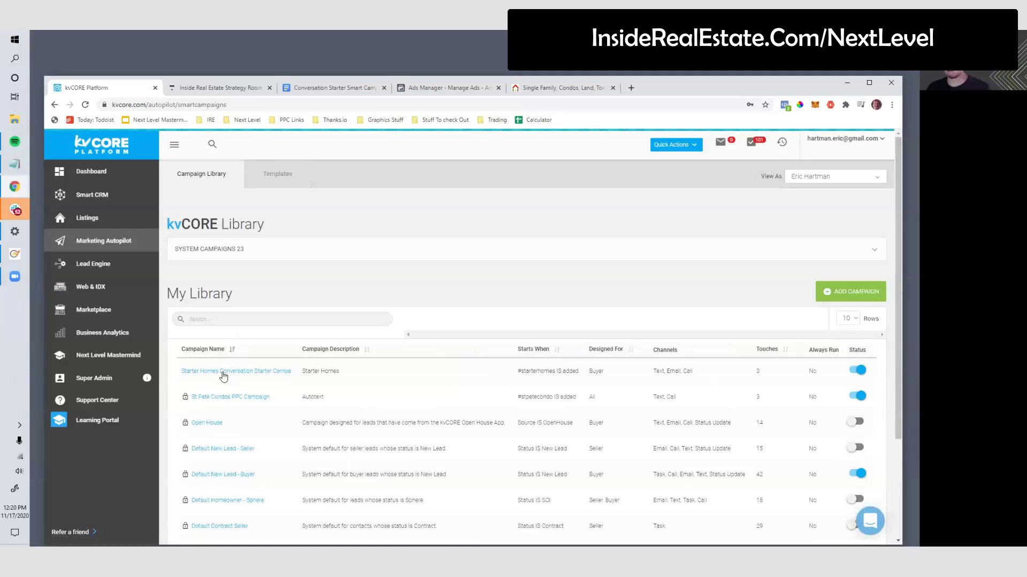
left_click(223, 373)
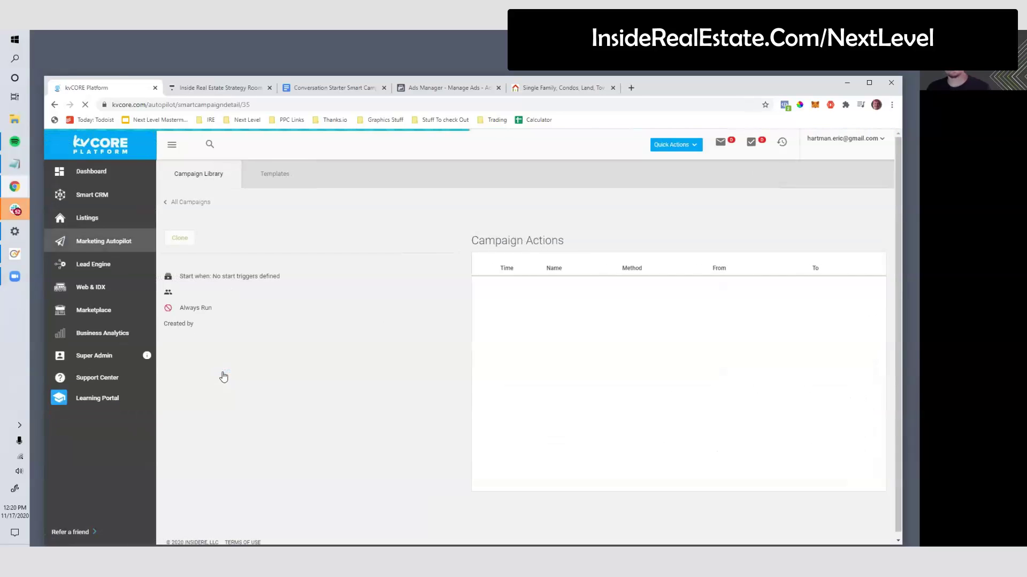
left_click(837, 255)
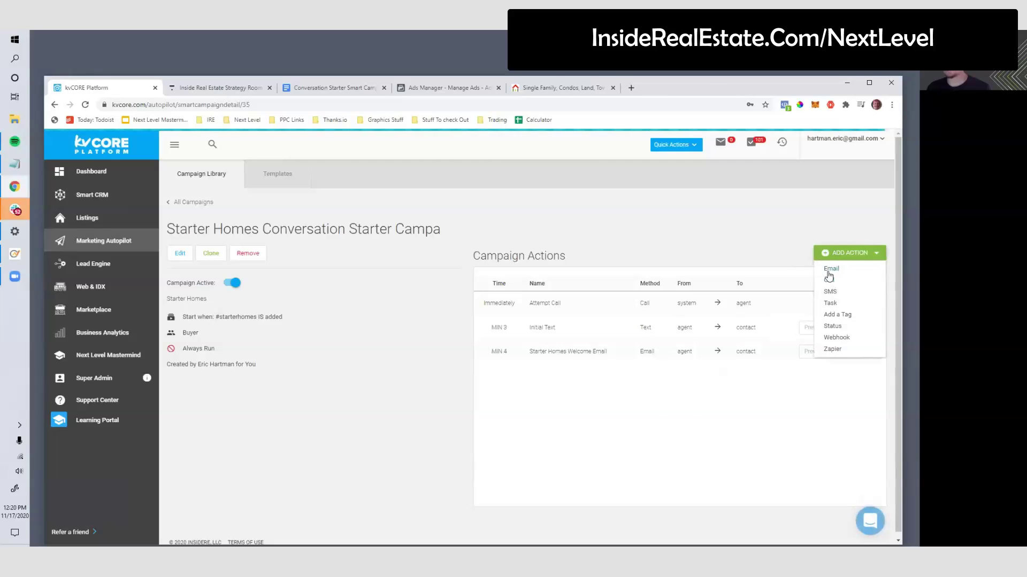
left_click(831, 268)
type("Starter Homes Day 2 - Financ")
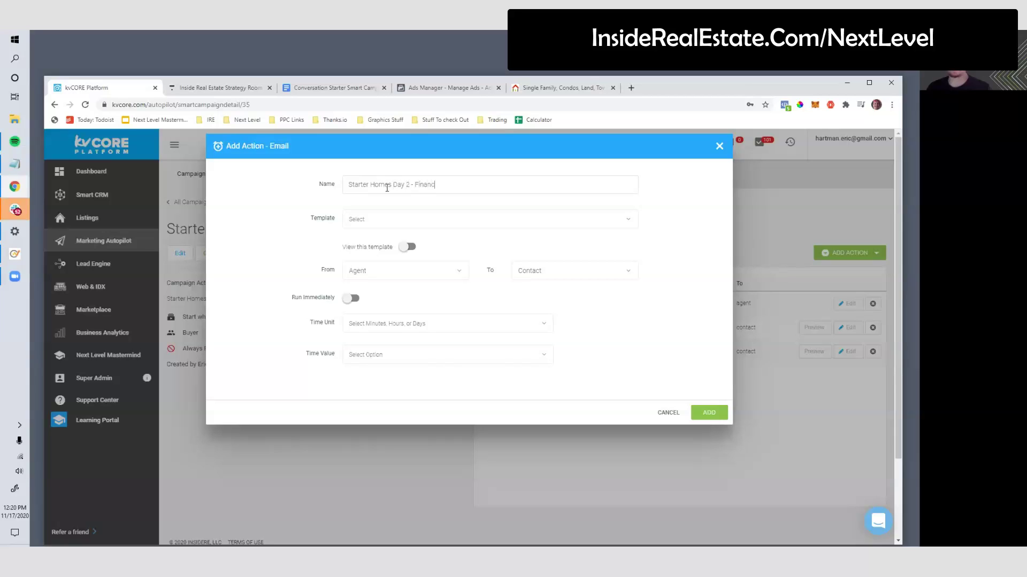
type("ing oOffer")
Step: Assign the "2nd Day Starter Homes Email" template to the new email action
left_click(371, 217)
type("start")
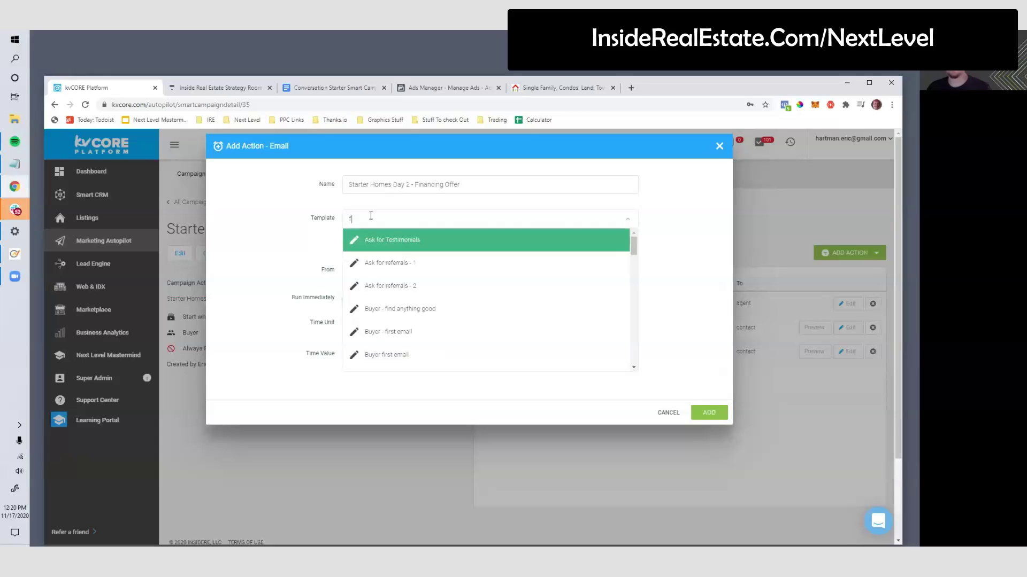
type("er")
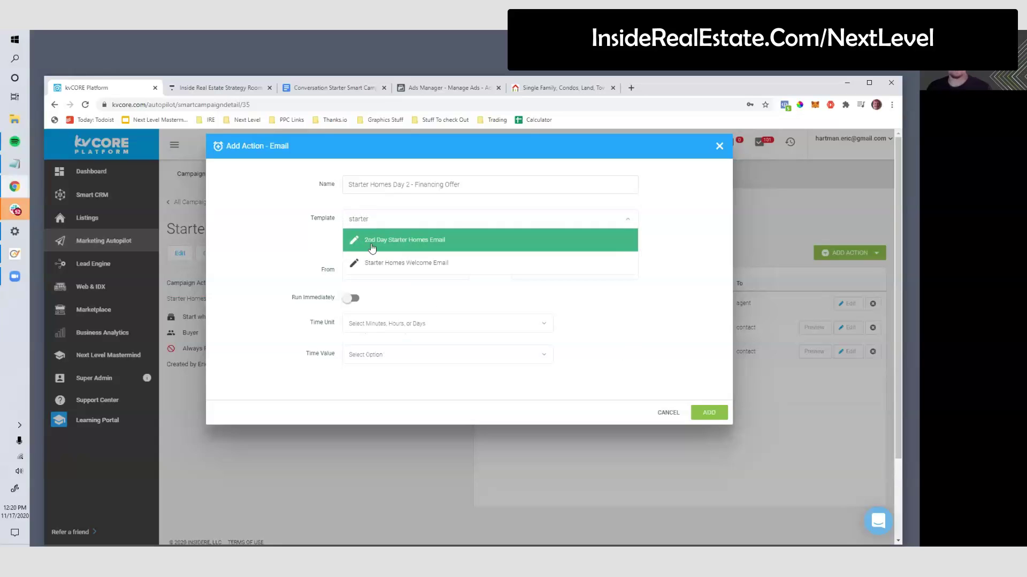
left_click(391, 241)
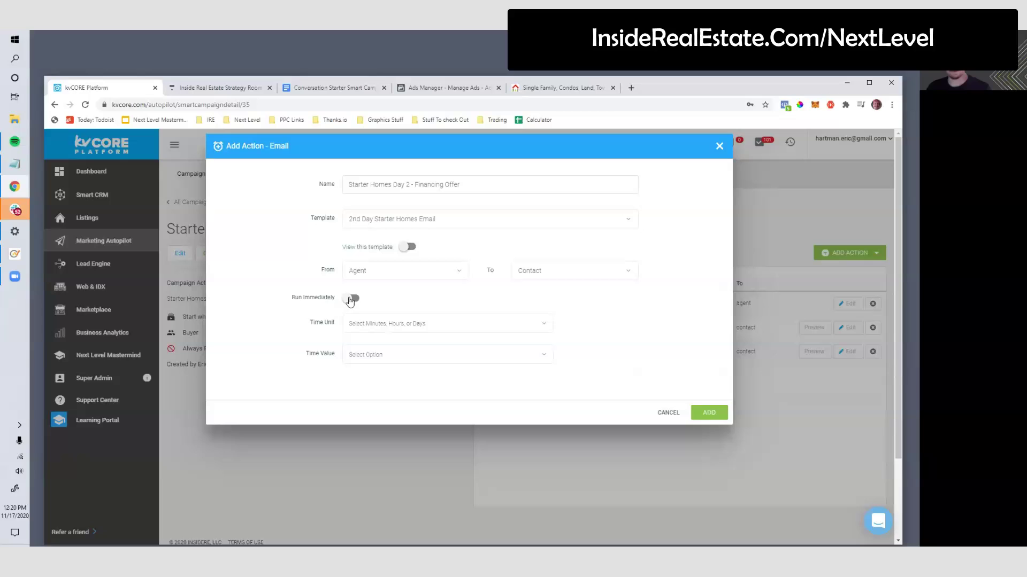
Step: Schedule the email action with the time unit Days and value 1, and add it to the campaign
left_click(366, 321)
left_click(363, 384)
left_click(373, 355)
left_click(366, 380)
left_click(369, 355)
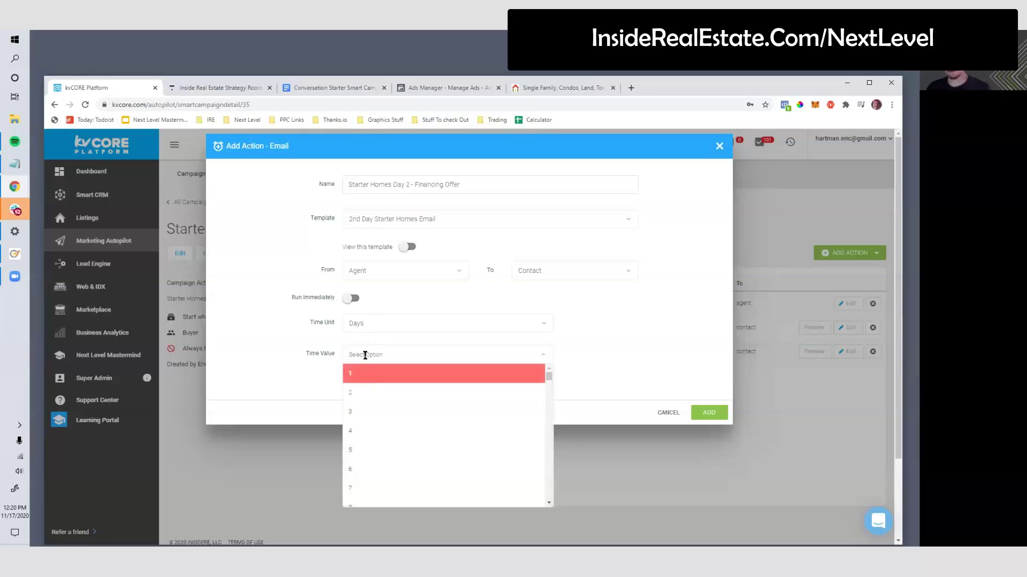
left_click(366, 352)
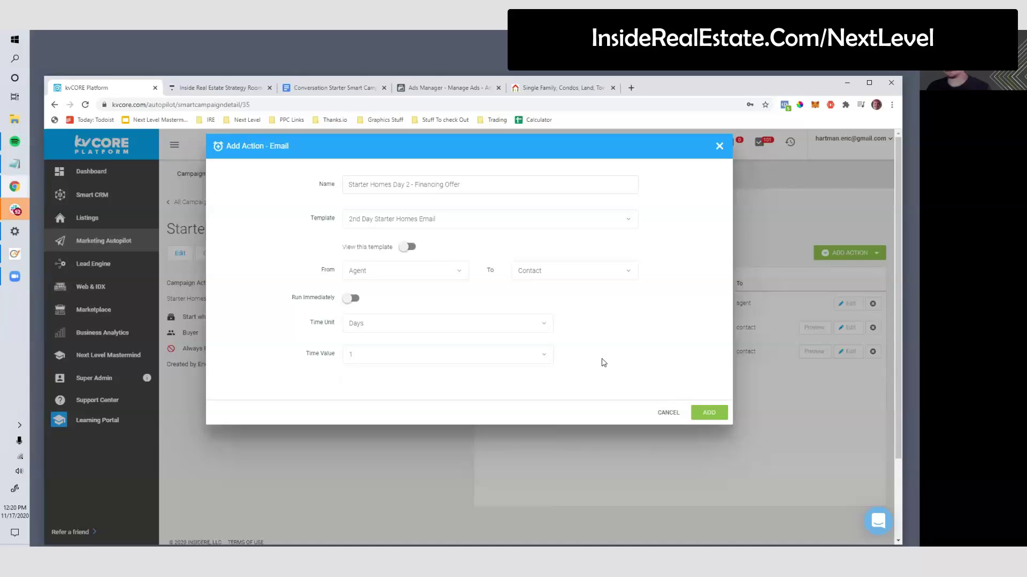
left_click(705, 410)
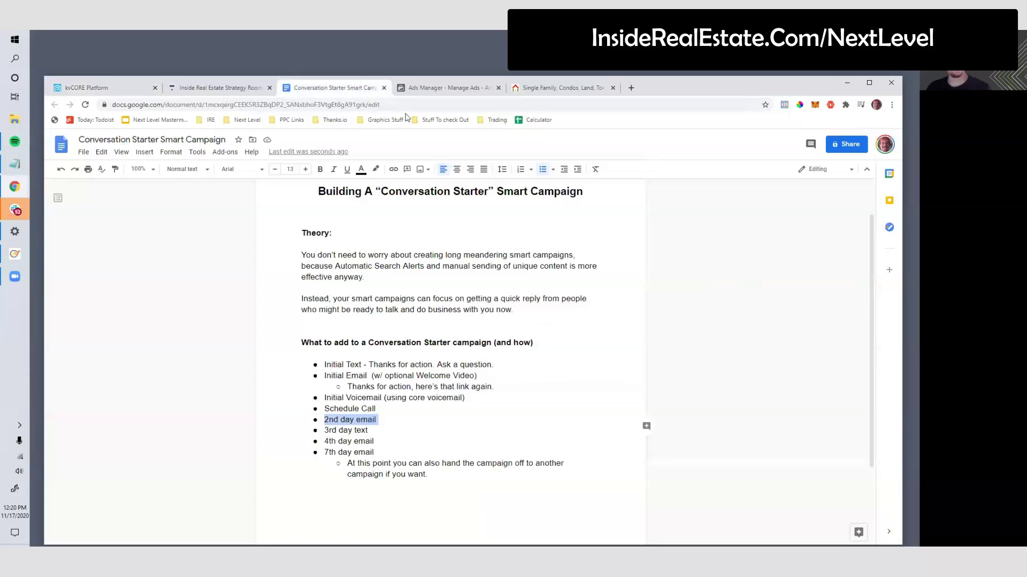
Step: Switch to the Conversation Starter Smart Campaign document in Google Docs and review its campaign checklist, focusing on the 3rd day text
left_click(331, 87)
left_click_drag(374, 431, 398, 455)
left_click(388, 452)
left_click_drag(324, 431, 388, 458)
left_click(376, 440)
mouse_move(324, 430)
left_mouse_down()
mouse_move(374, 430)
mouse_move(326, 429)
left_mouse_up()
left_click(377, 429)
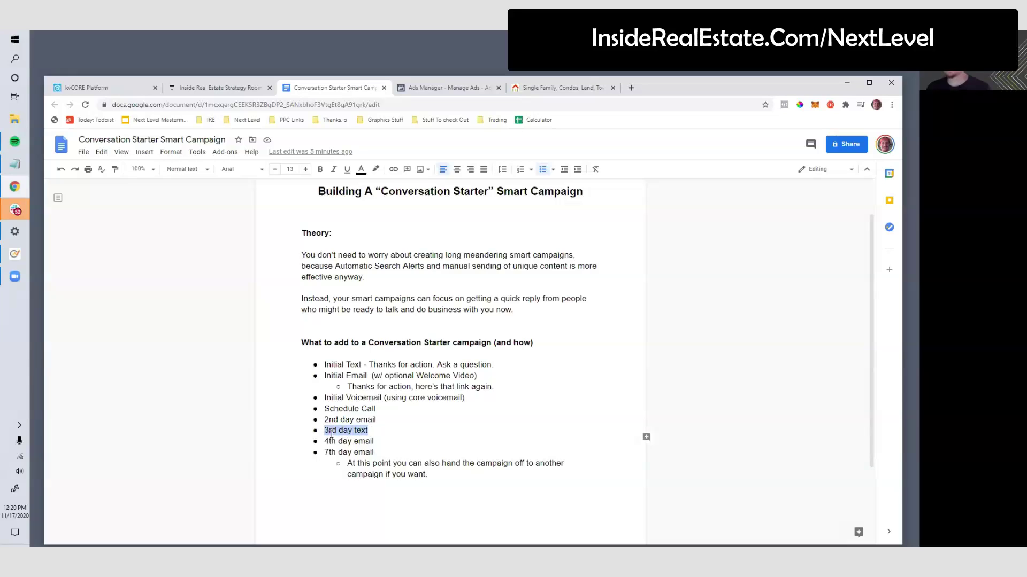
left_click(368, 434)
left_click_drag(378, 432, 323, 435)
left_click_drag(322, 367, 389, 418)
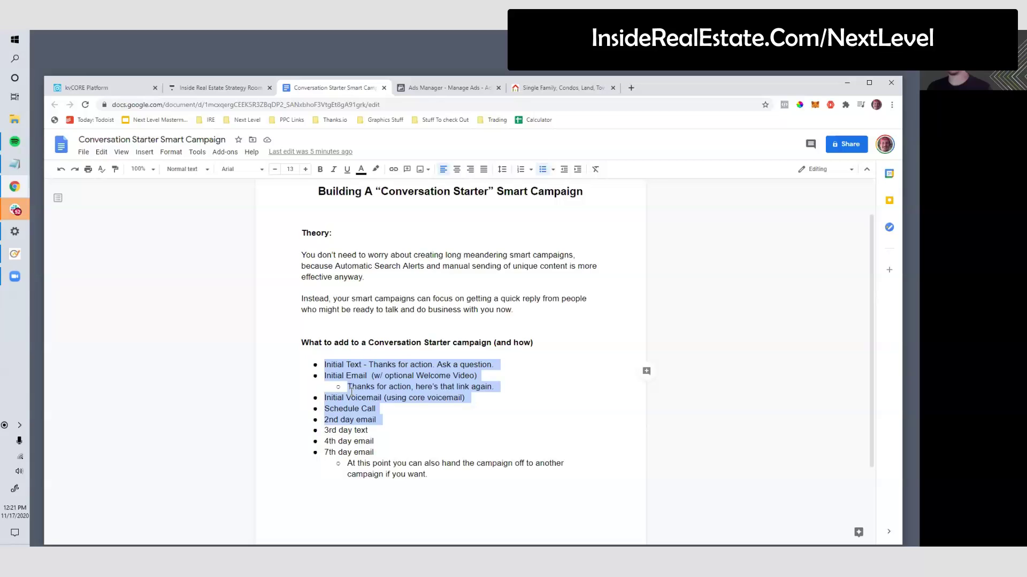
left_click(350, 435)
left_click_drag(370, 431, 326, 431)
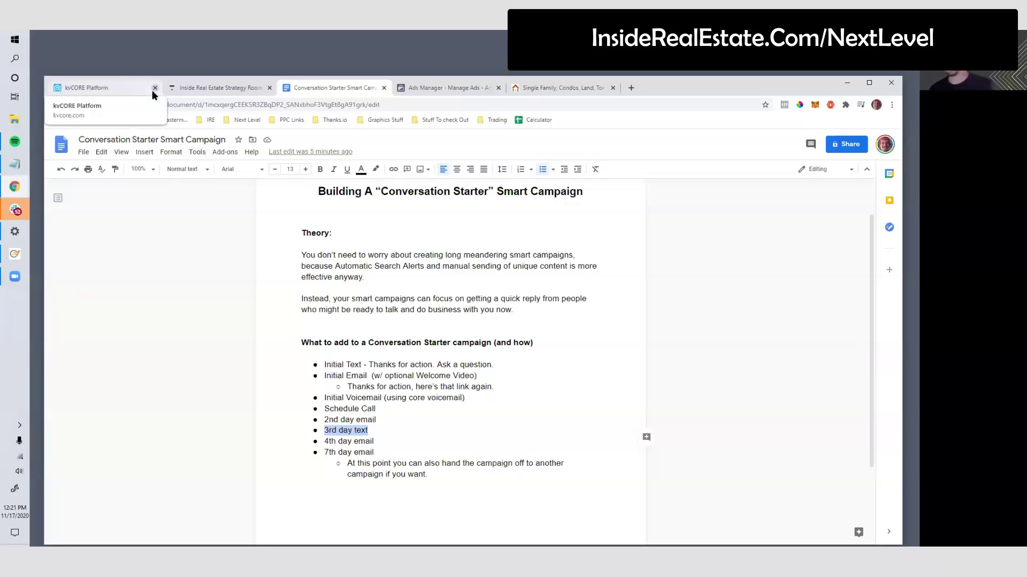
Step: Return to kvCORE, go to the template library and bring up the types of new template that can be added
left_click(110, 87)
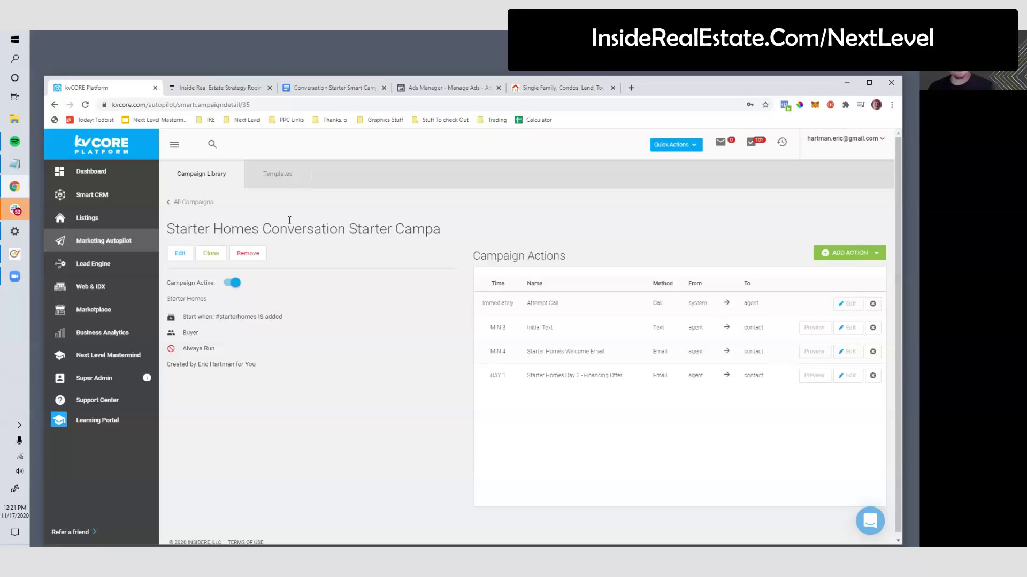
left_click(278, 177)
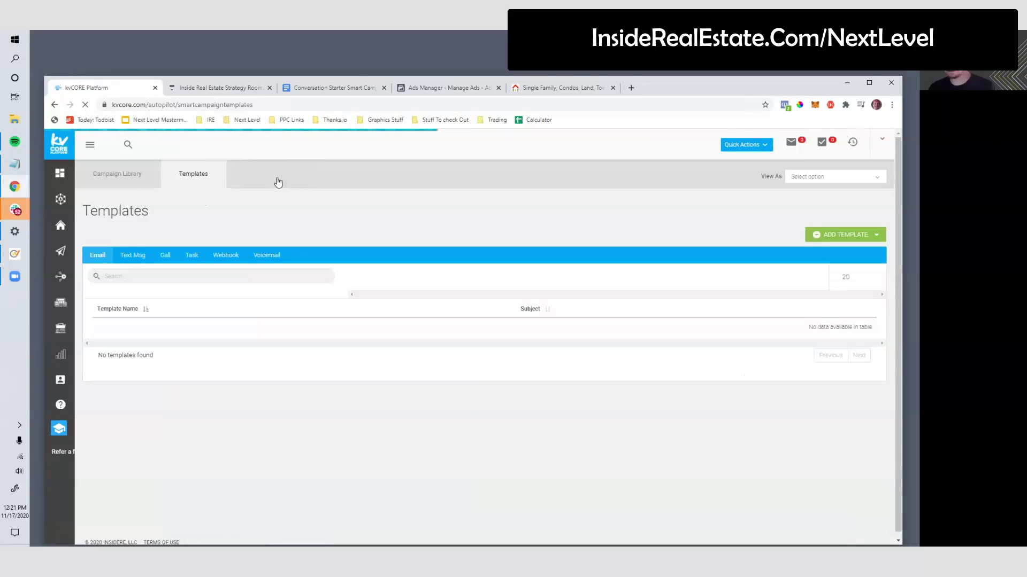
left_click(835, 236)
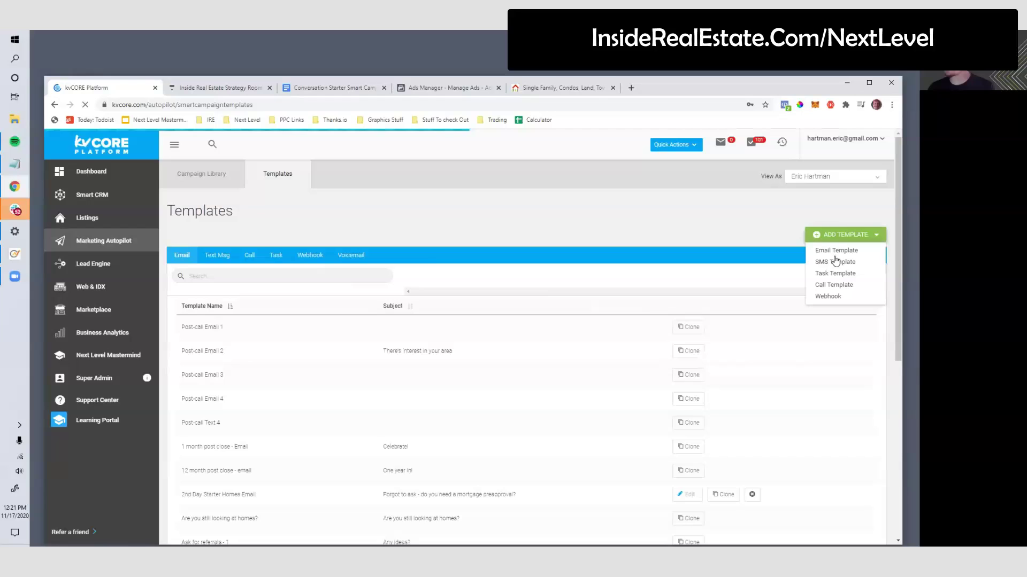
Step: Start a new SMS template and name it "Starter Homes - 3rd Day Text"
left_click(836, 261)
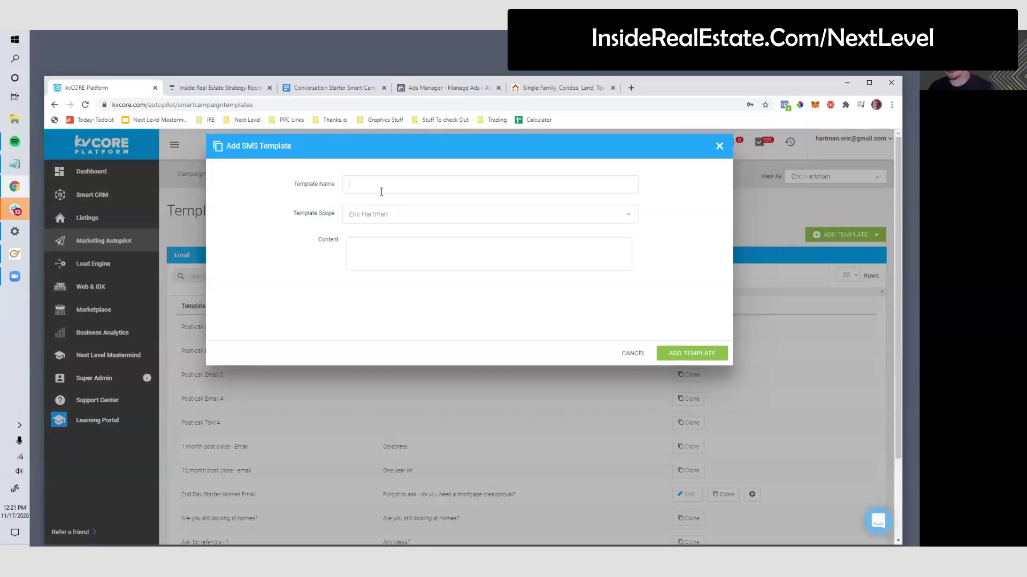
type("Starter Homes -")
type("3rd Da")
type("y Text")
left_click(346, 184)
type("Starter Homes -")
Step: Write the content "Hi {lead_first_name}, I've got you set up to automatically receive starter home updates. Have you gotten those emails the past few days?"
left_click(397, 253)
type("Hi {")
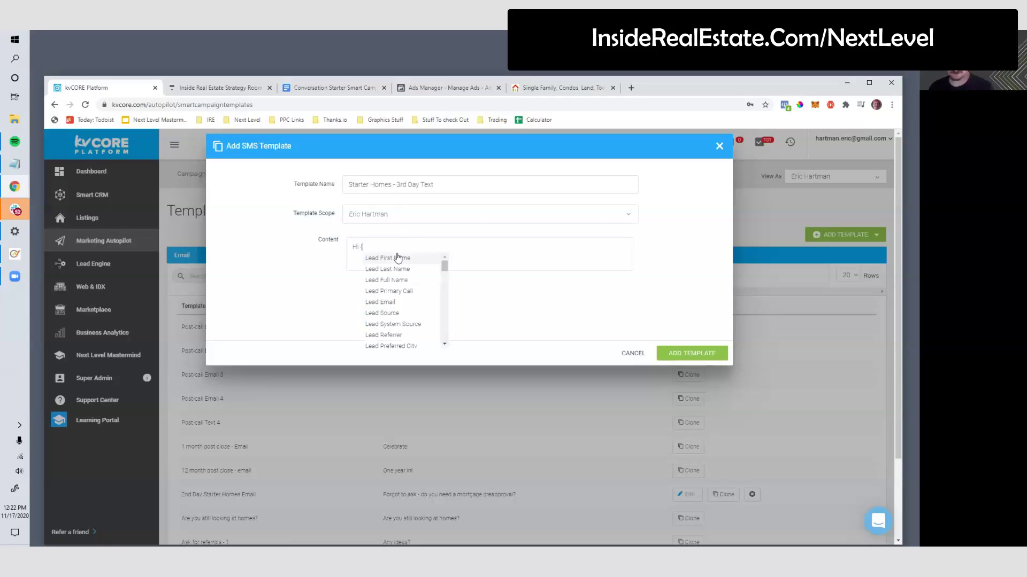
left_click(397, 258)
type(", I've got you set up")
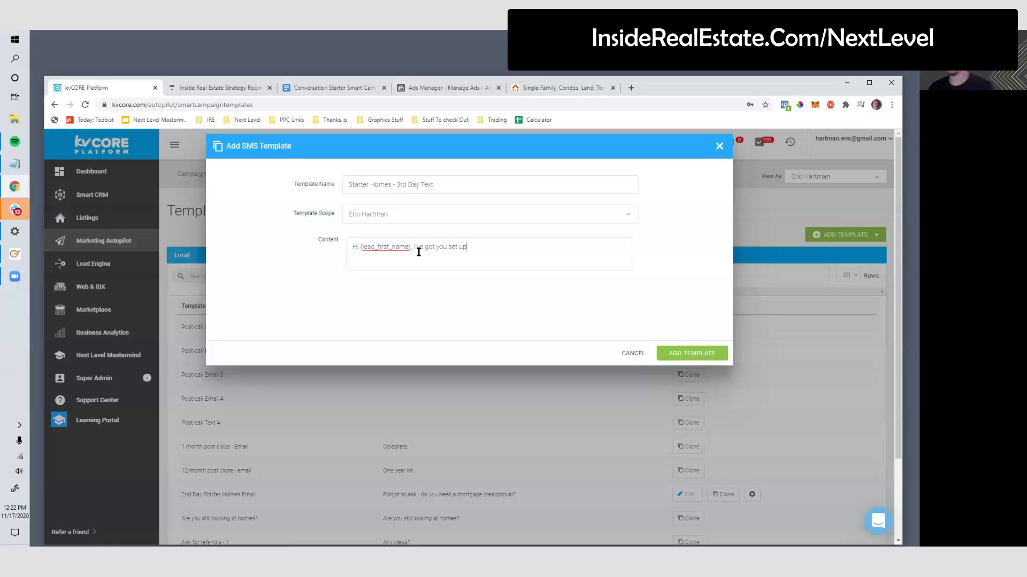
type(" to automatically recie")
key("BackSpace")
key("BackSpace")
type("eive starter home updates. Have you gotten those emails the past few days?")
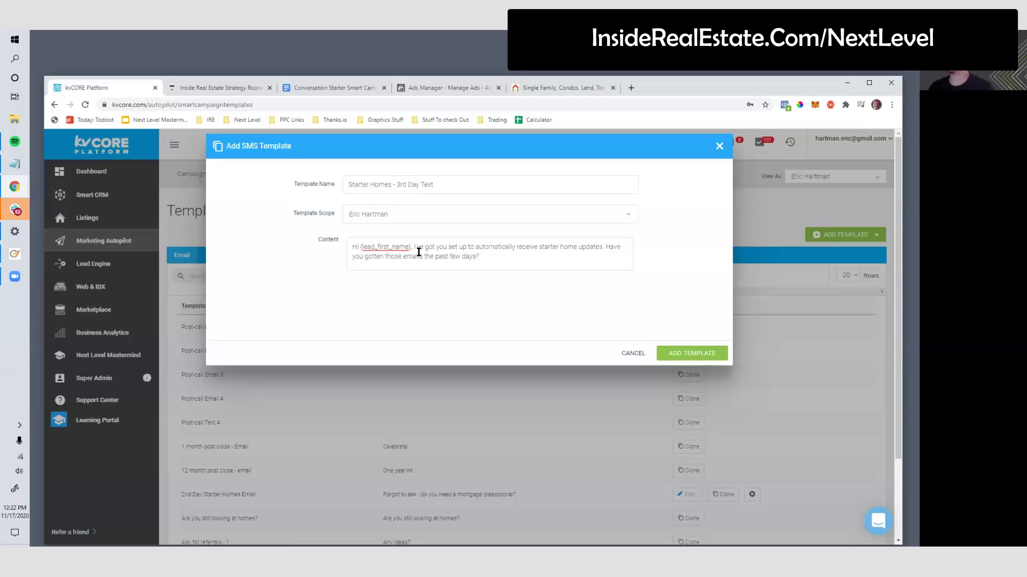
Step: Review the 3rd day message's name and content, and save the SMS template
left_click_drag(480, 257, 376, 244)
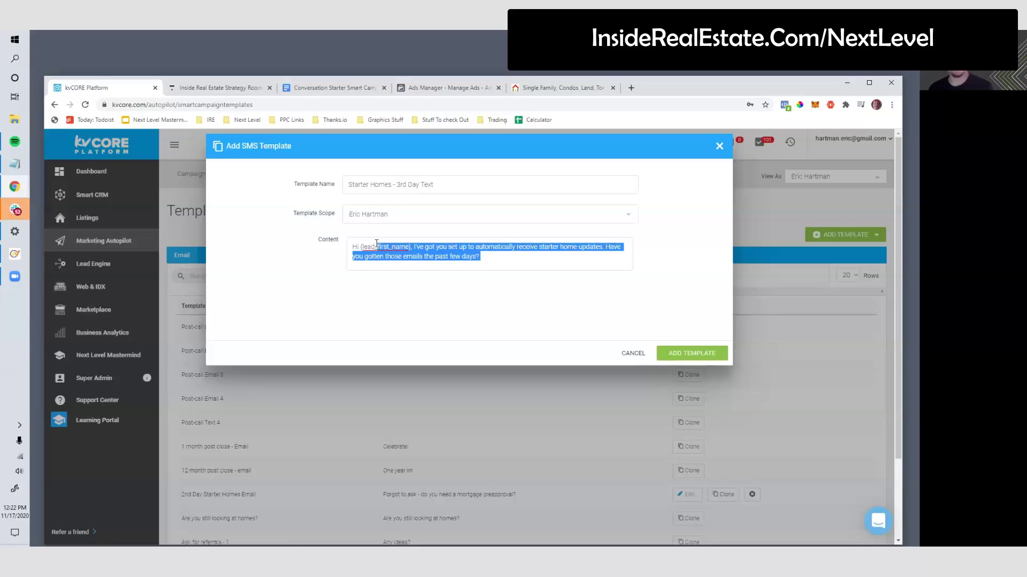
left_click(428, 253)
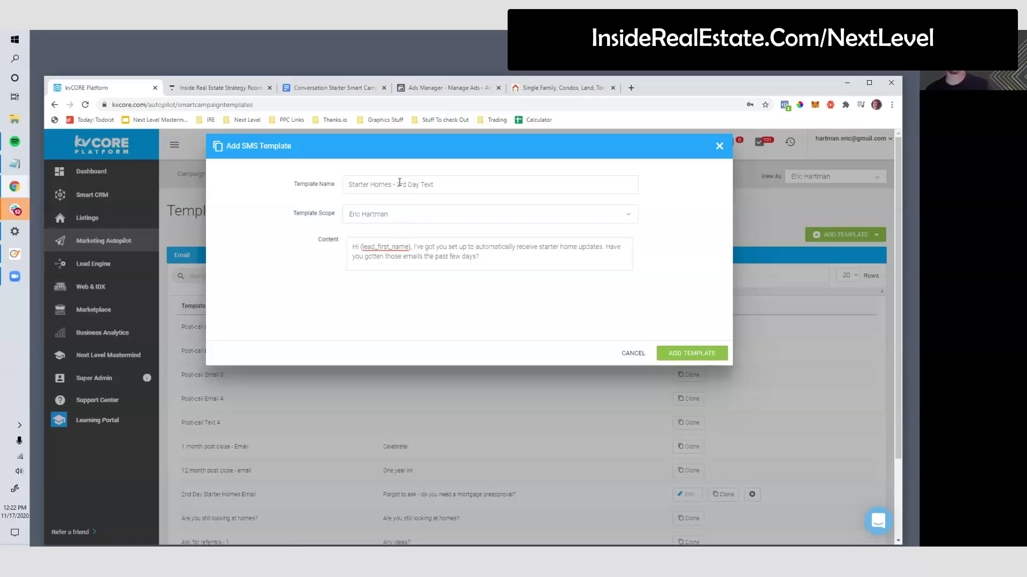
left_click_drag(396, 185, 407, 186)
left_click(449, 257)
left_click(675, 353)
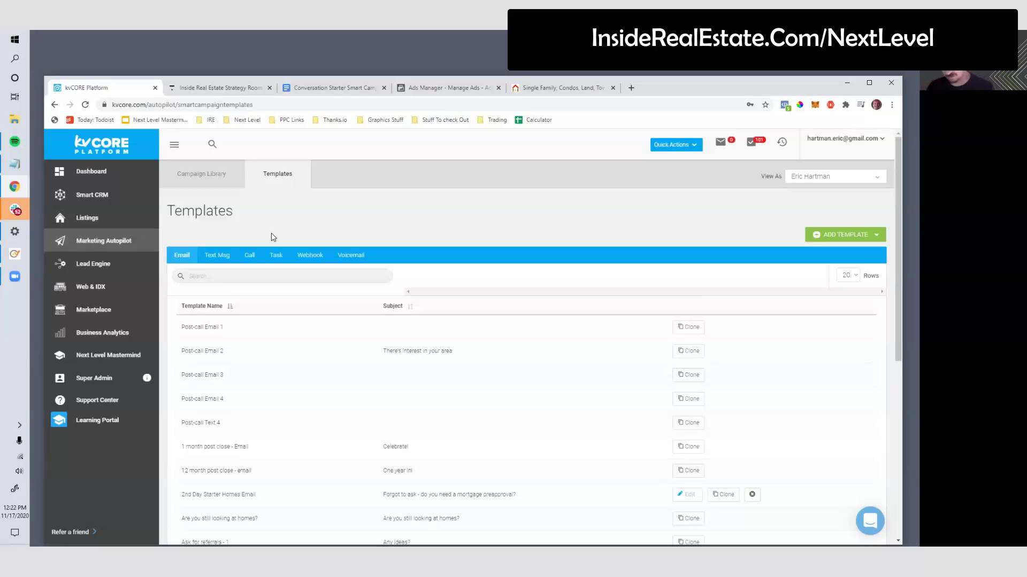
Step: In the Starter Homes Conversation Starter campaign, start an SMS action named "Day 3 Text" using the "Starter Homes - 3rd Day Text" template
left_click(223, 186)
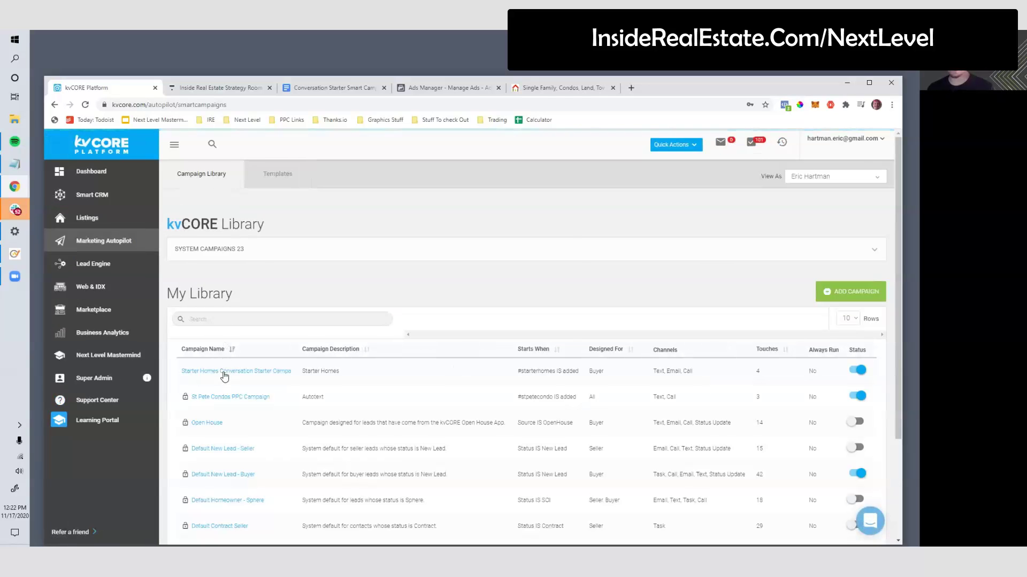
left_click(224, 374)
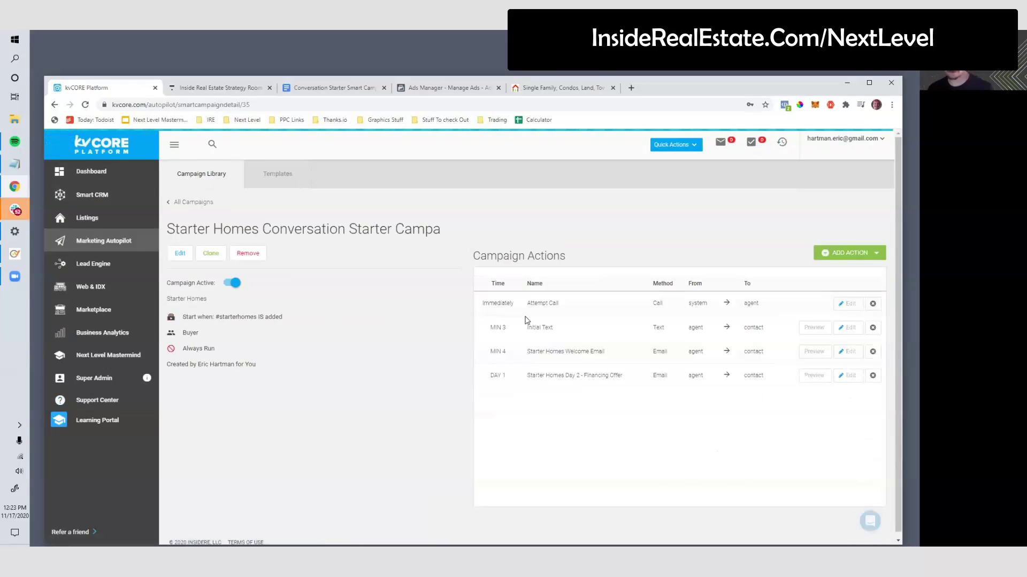
left_click(839, 256)
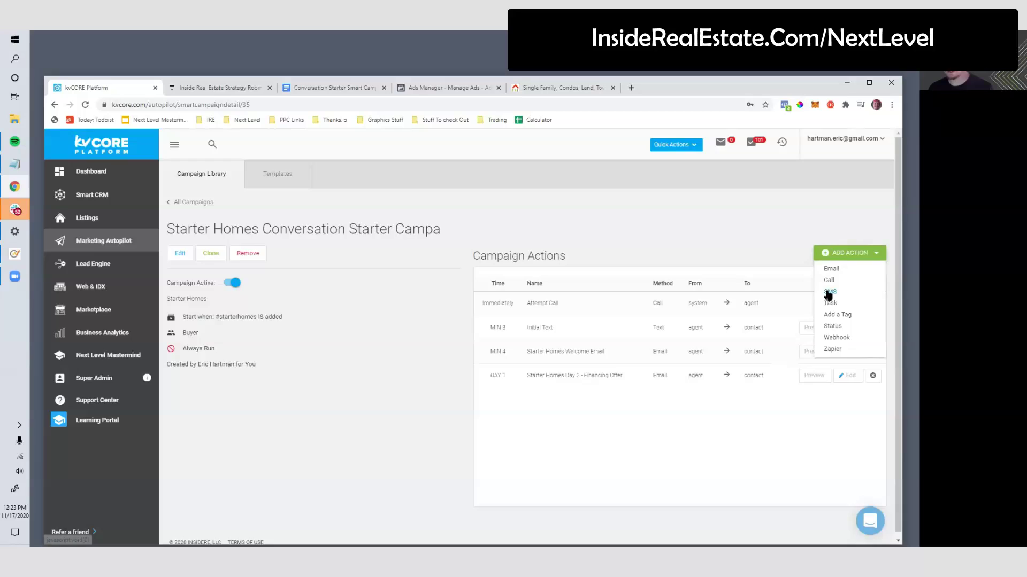
left_click(826, 294)
type("Day 3 Text")
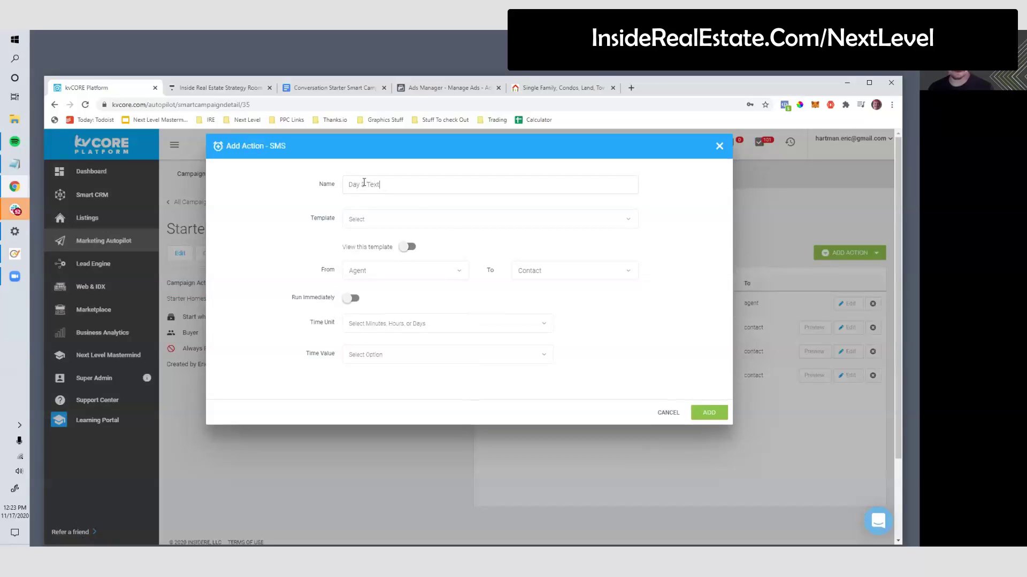
left_click(379, 214)
type("starter")
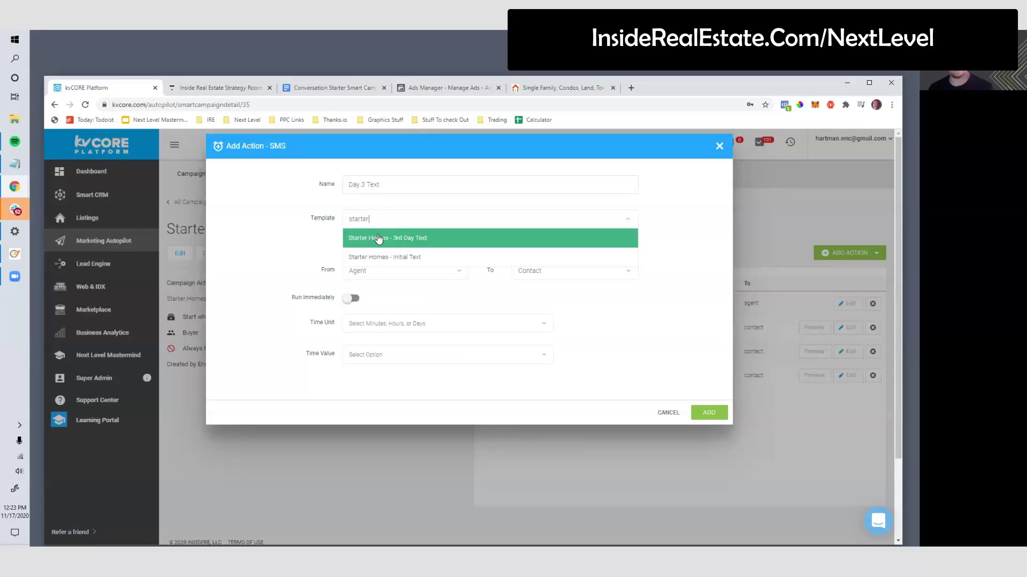
left_click(378, 239)
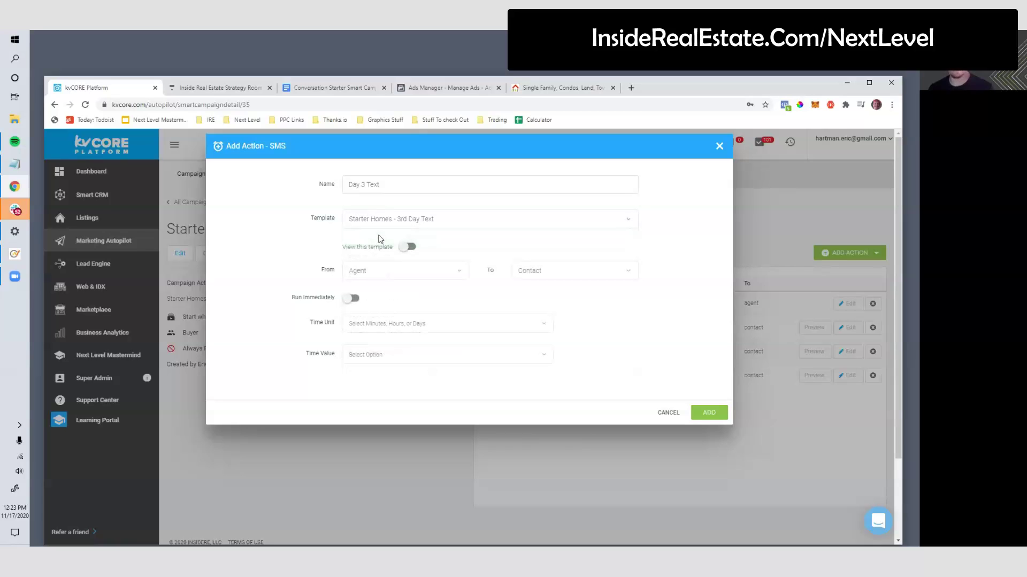
Step: Schedule the SMS action for 2 days, preview its template, and add it to the campaign
left_click(371, 324)
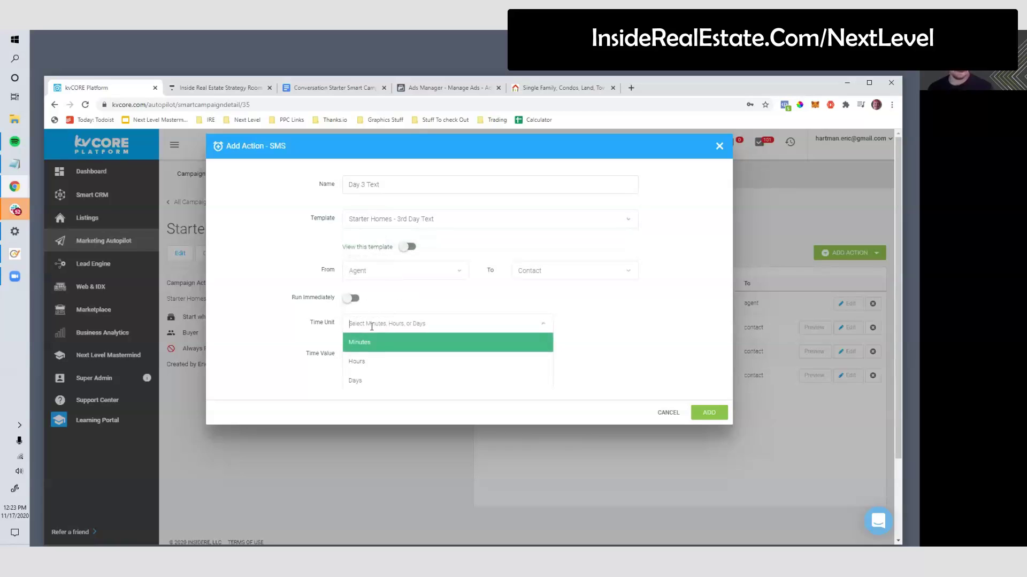
left_click(373, 379)
left_click(364, 355)
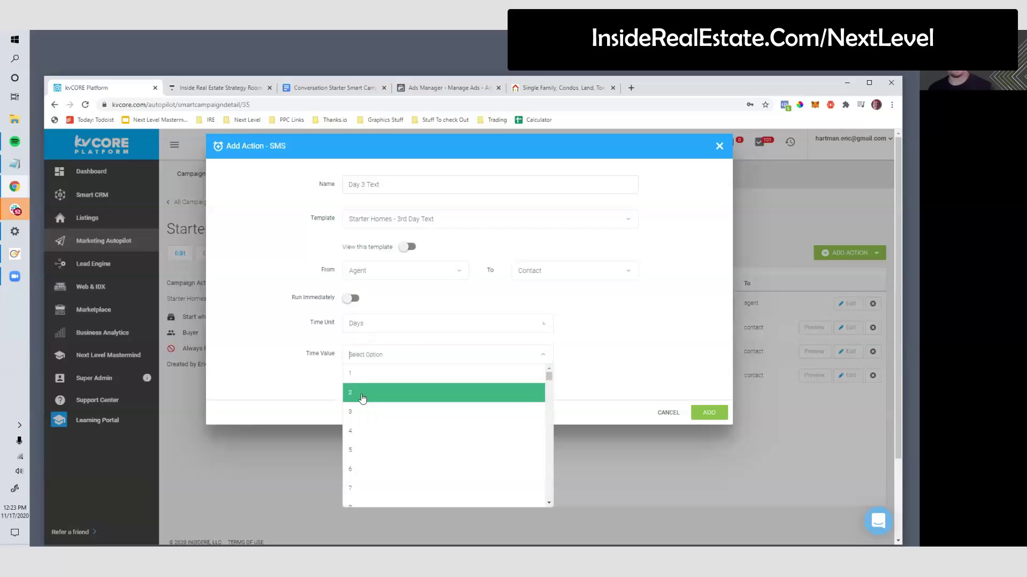
left_click(358, 398)
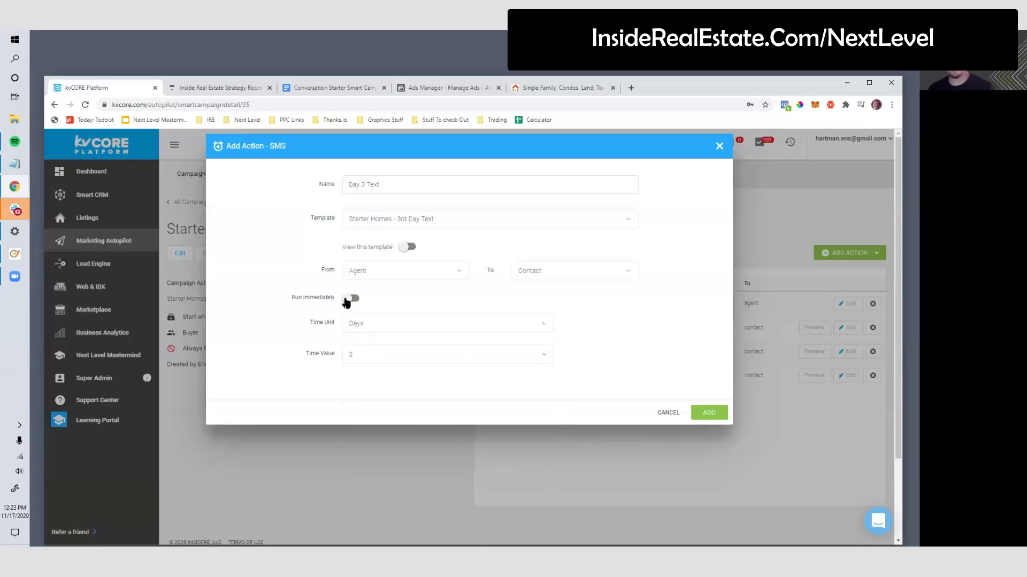
left_click(408, 247)
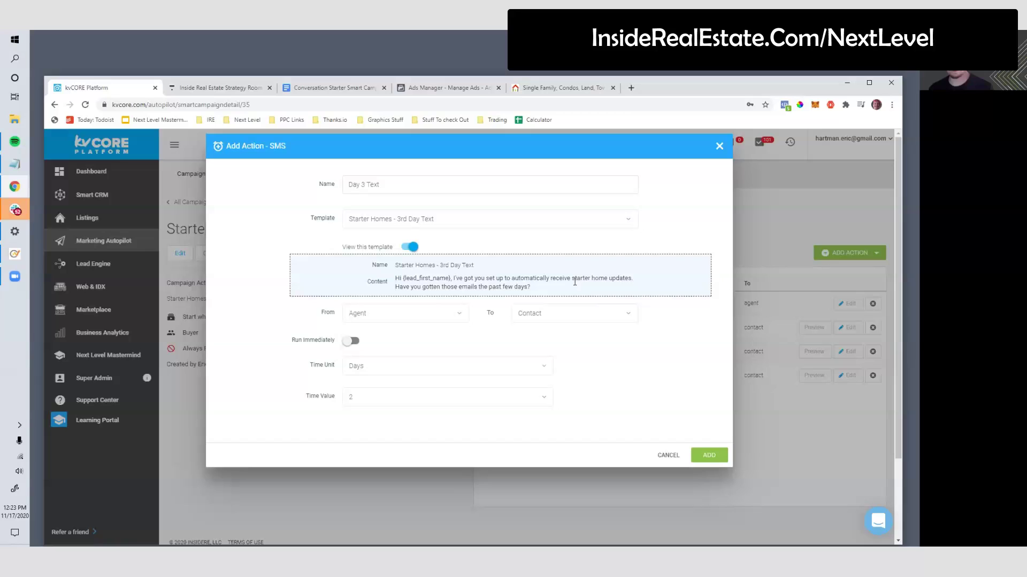
left_click(706, 459)
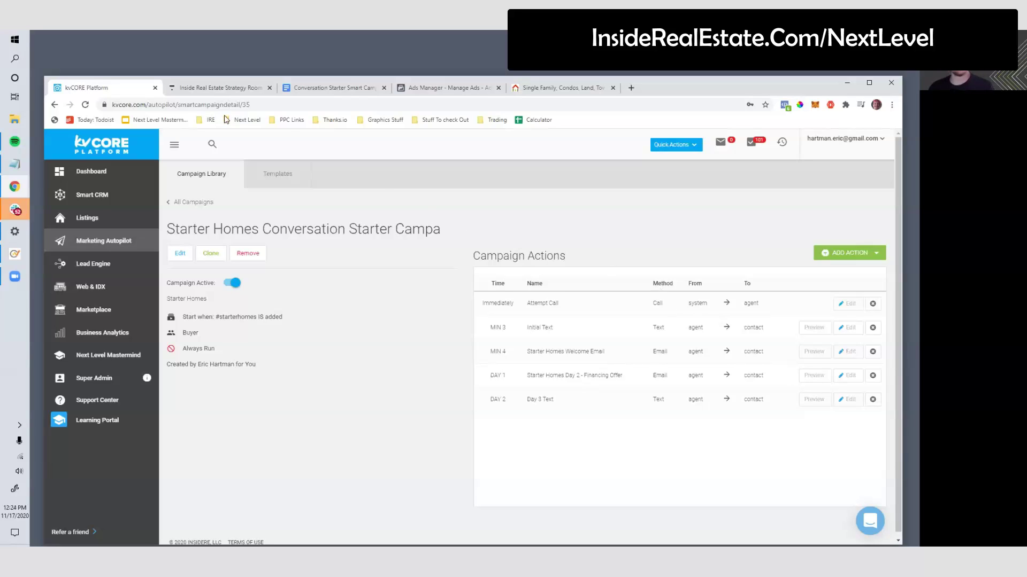
Step: Check the entry after the 3rd day text in the Conversation Starter Smart Campaign document, and return to kvCORE
left_click(326, 87)
left_click_drag(381, 442, 324, 442)
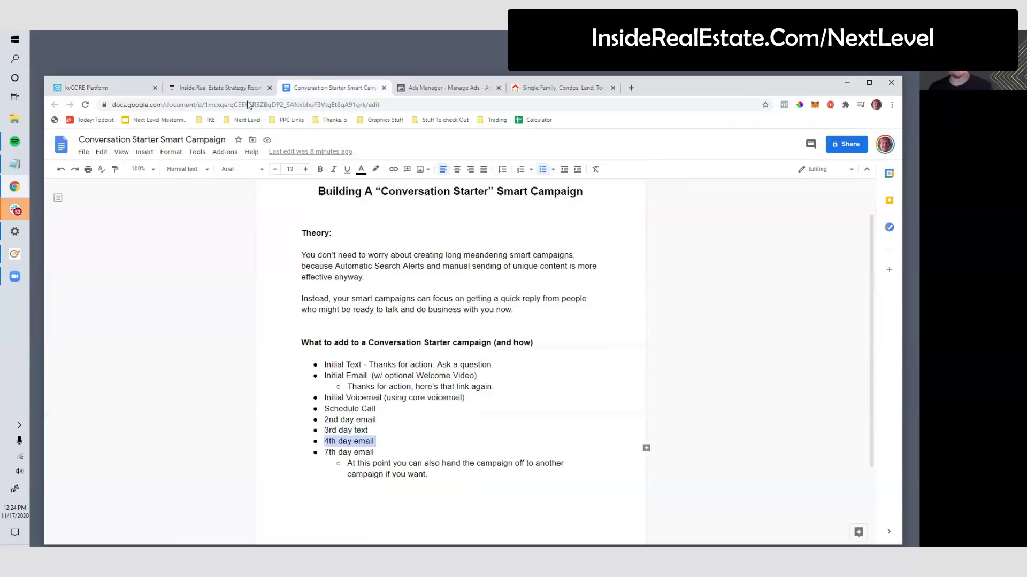
left_click(223, 88)
left_click(99, 88)
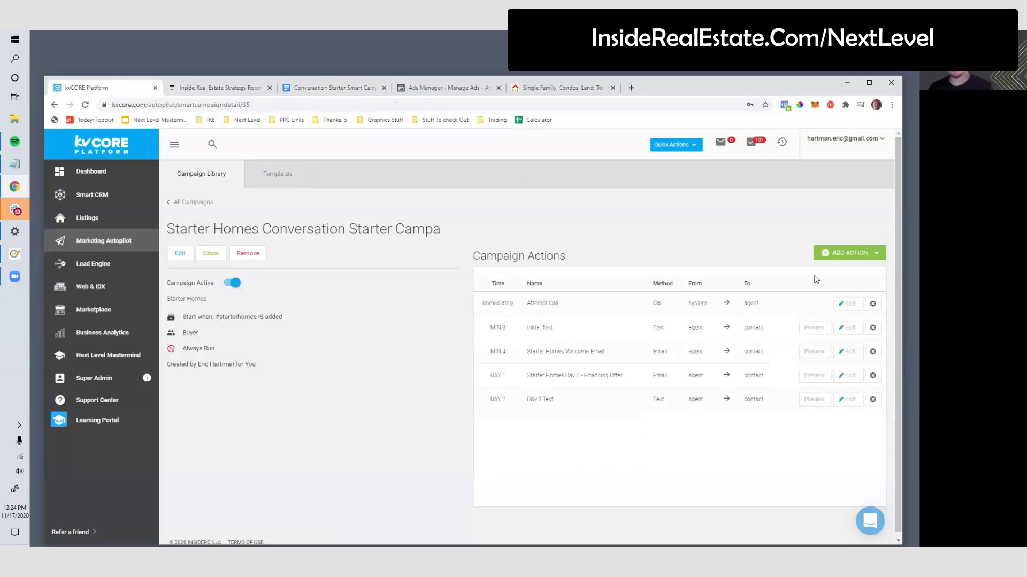
left_click(846, 256)
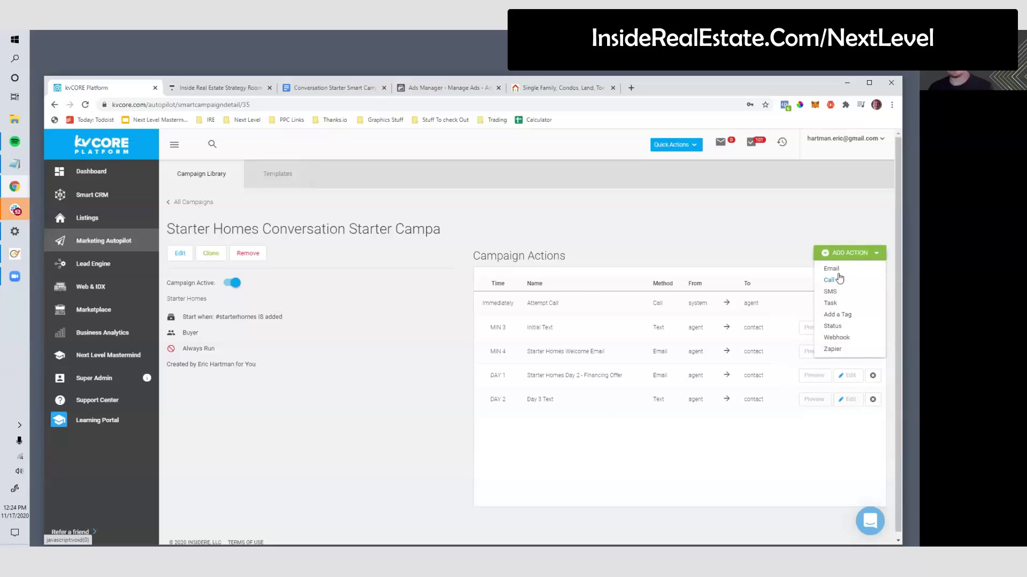
left_click(853, 269)
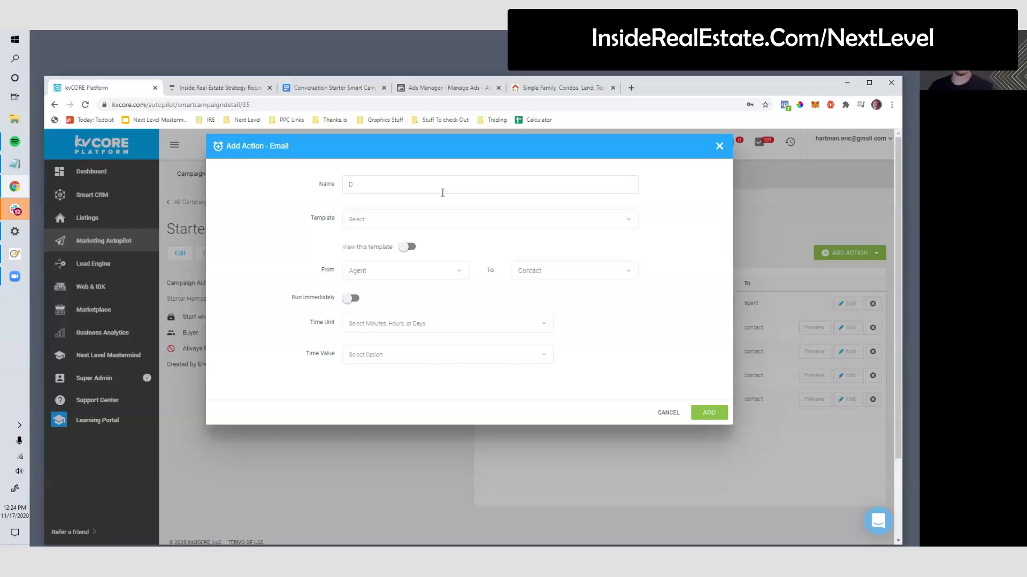
left_click(719, 146)
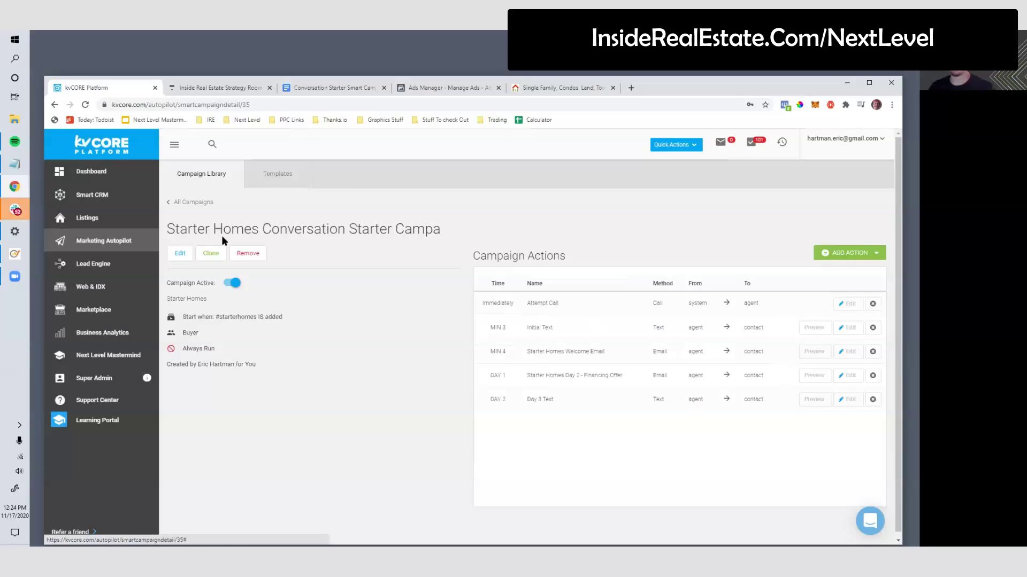
Step: Start a new email template named "Starter Homes , Day 4 Email" with a subject beginning "St Pete Open"
left_click(277, 172)
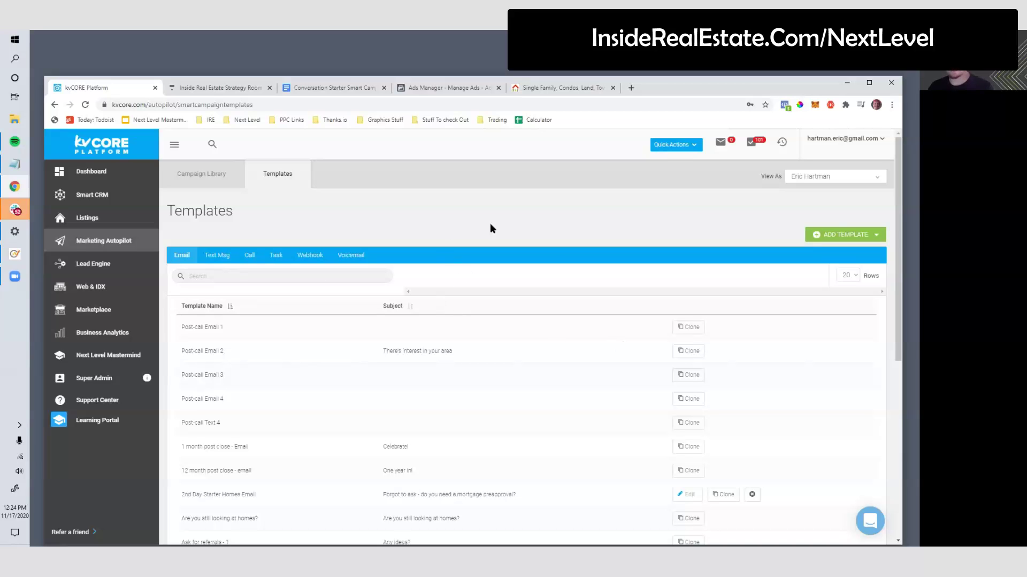
left_click(854, 236)
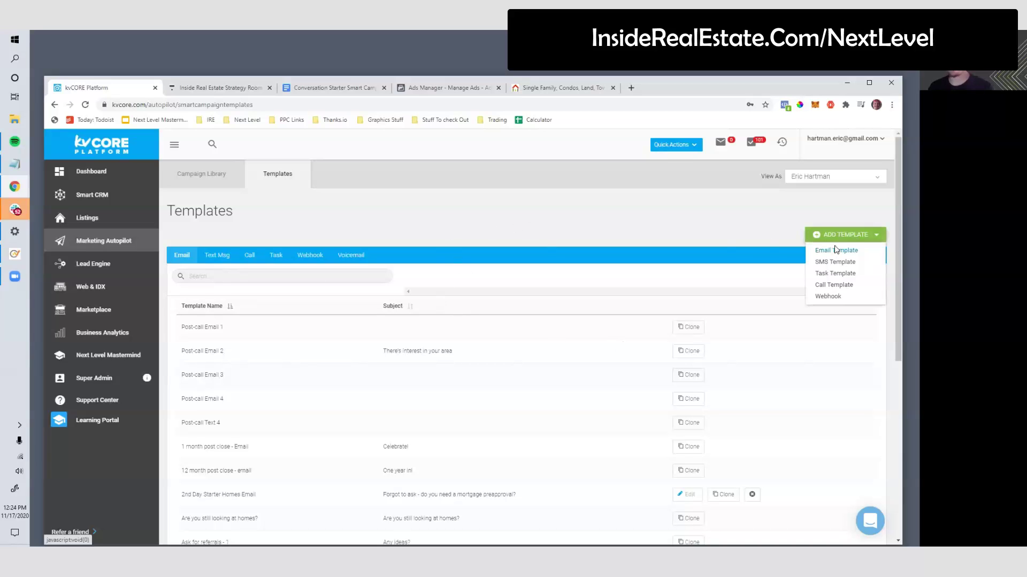
left_click(832, 249)
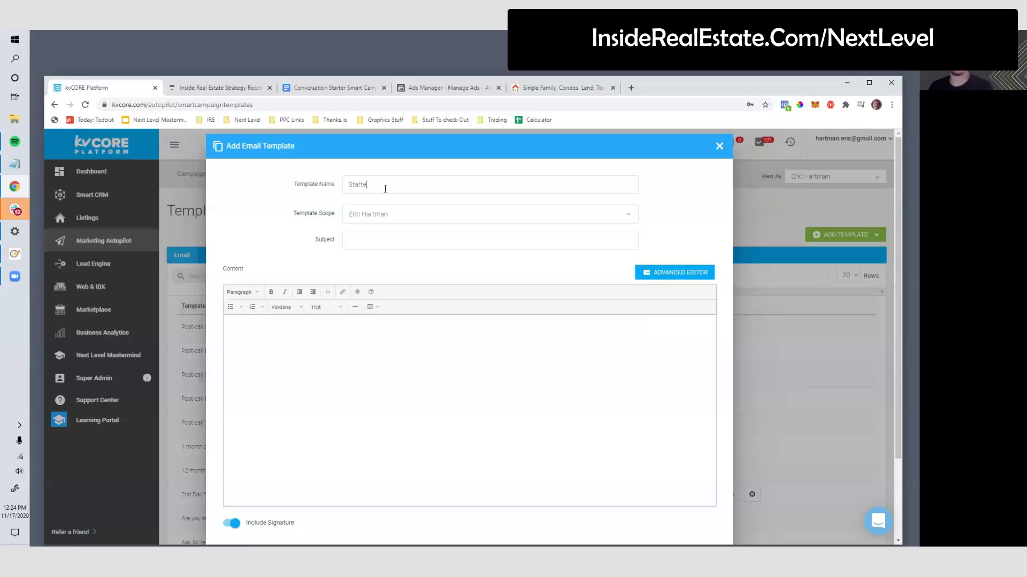
type("4 Email")
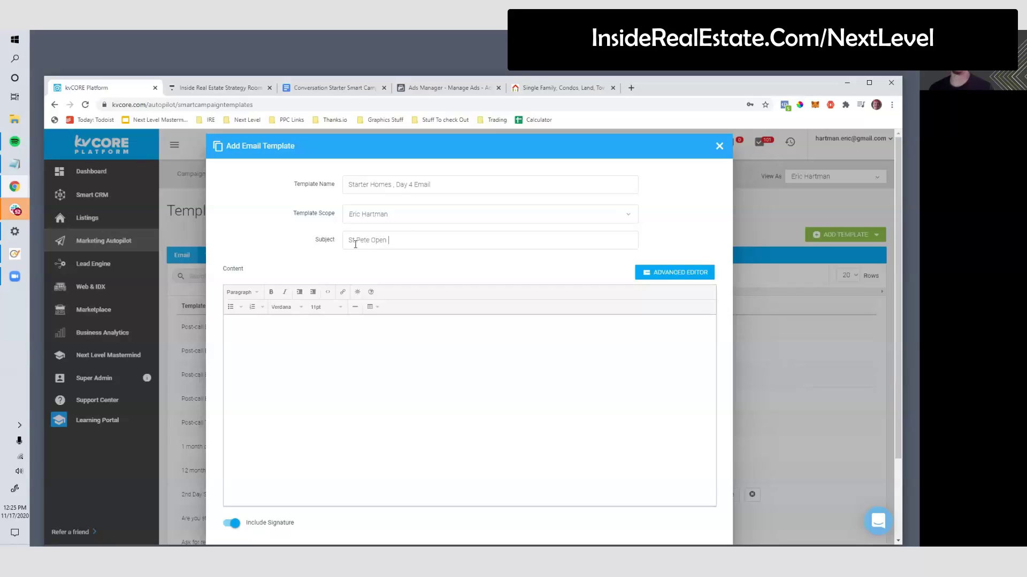
left_click(369, 379)
Step: Switch to the Forever Florida listing search for St. Petersburg and look through its additional filter options
left_click(561, 88)
left_click(517, 105)
left_click_drag(688, 105, 75, 114)
left_click(701, 270)
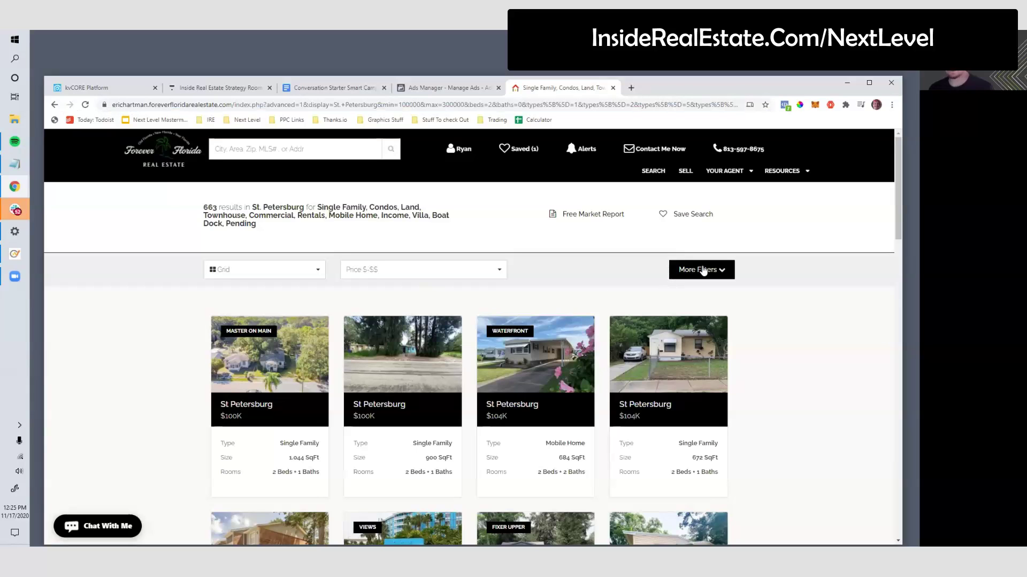
scroll(355, 362, "down", 10)
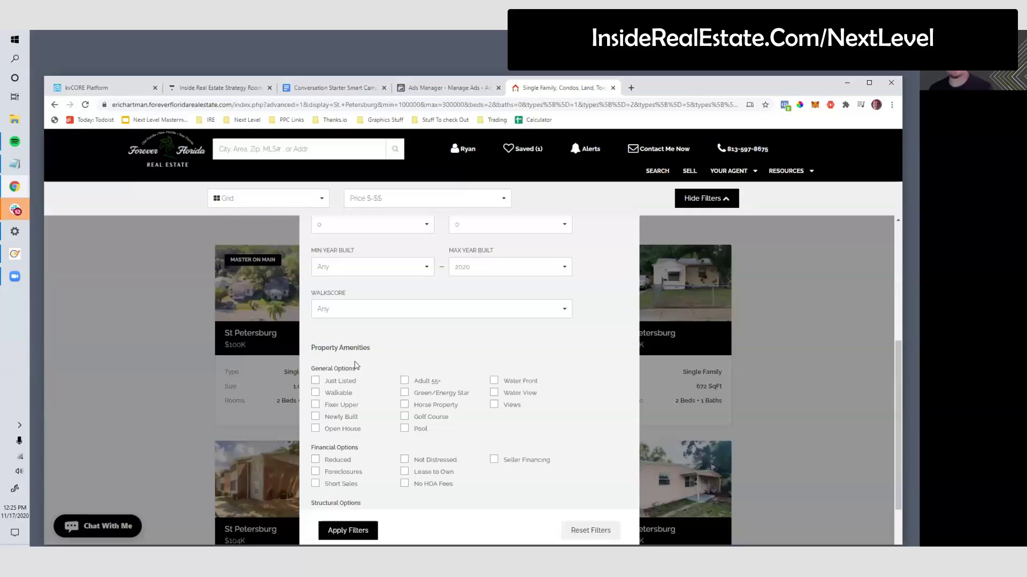
scroll(356, 366, "up", 2)
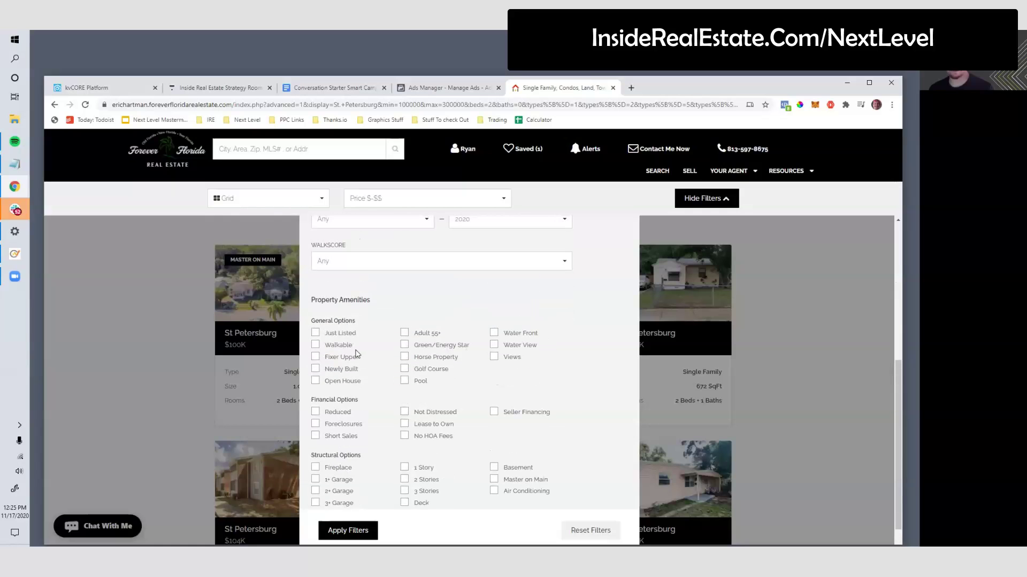
scroll(469, 366, "up", 4)
scroll(469, 365, "up", 3)
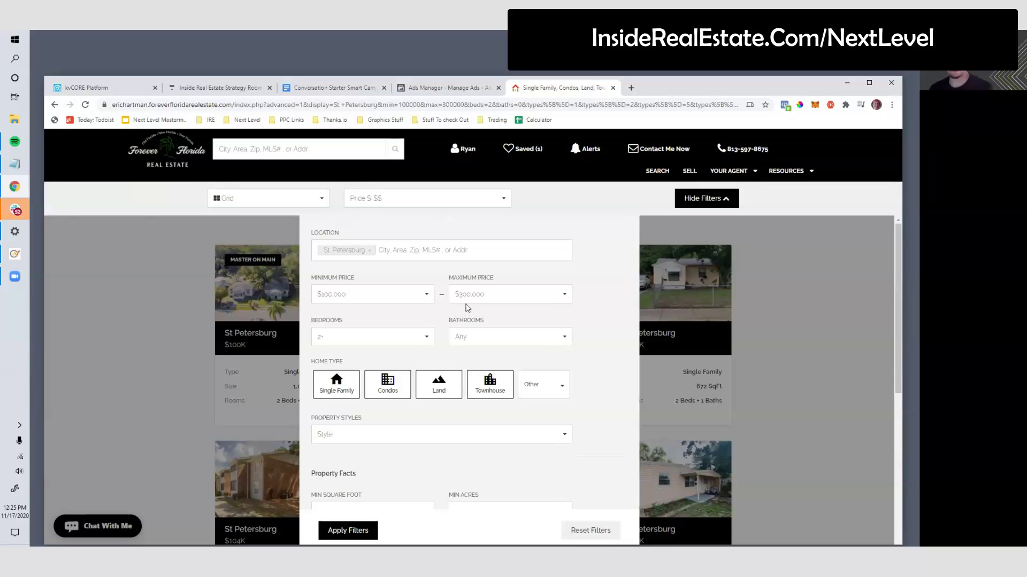
Step: Set the maximum price to $1,550,000, limit the listings to Open House, and apply the filters
left_click(557, 295)
scroll(512, 422, "down", 5)
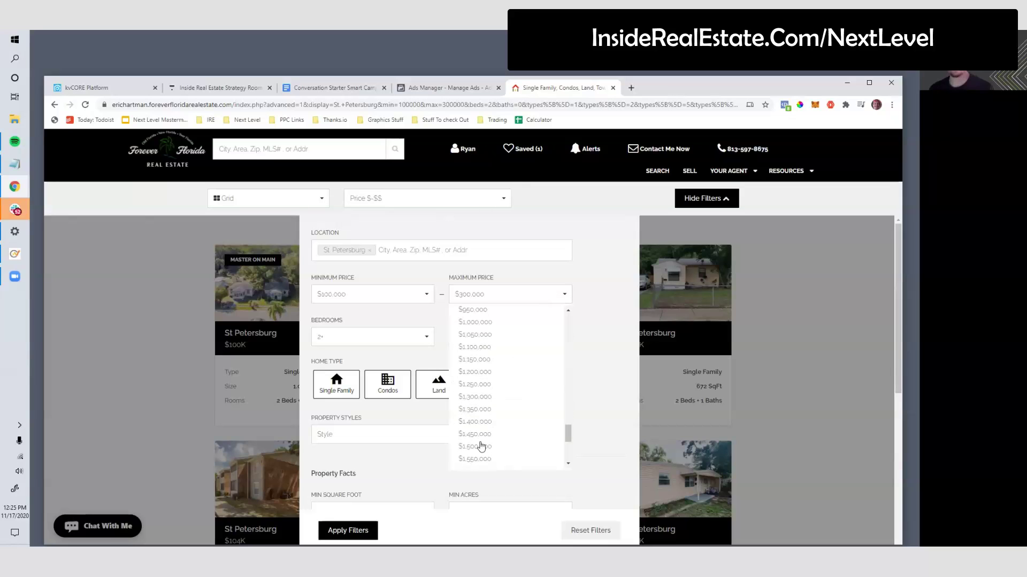
left_click(514, 456)
scroll(503, 352, "down", 8)
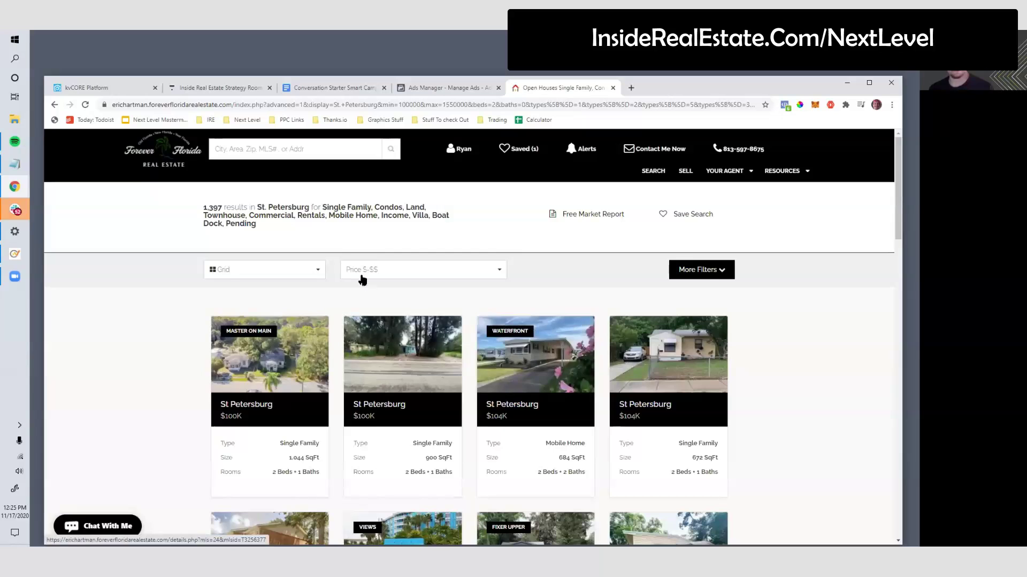
Step: Review the filters applied to the St. Petersburg listing search, from location and price down to amenities and keywords
left_click(702, 270)
scroll(447, 409, "down", 6)
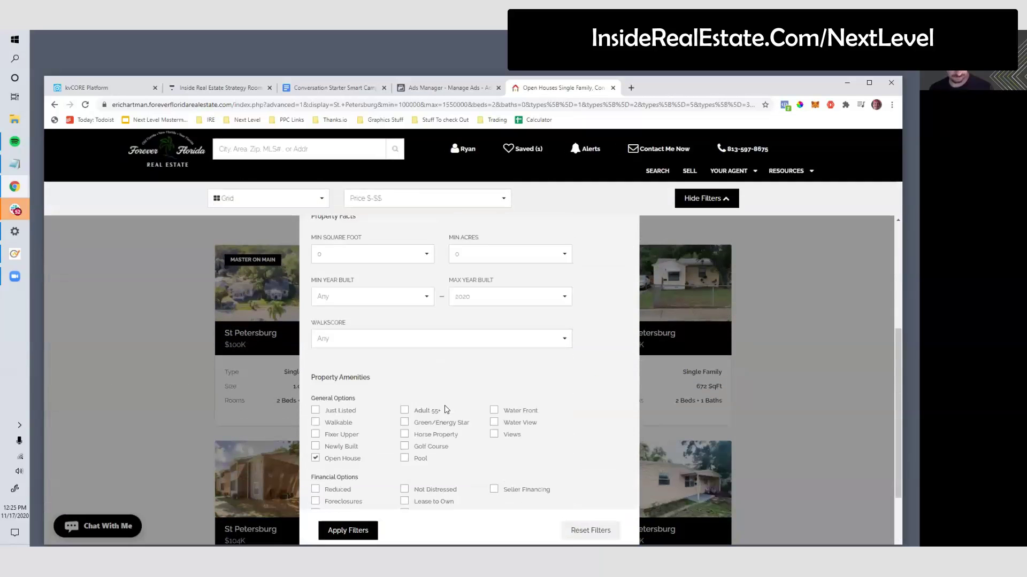
scroll(445, 410, "up", 6)
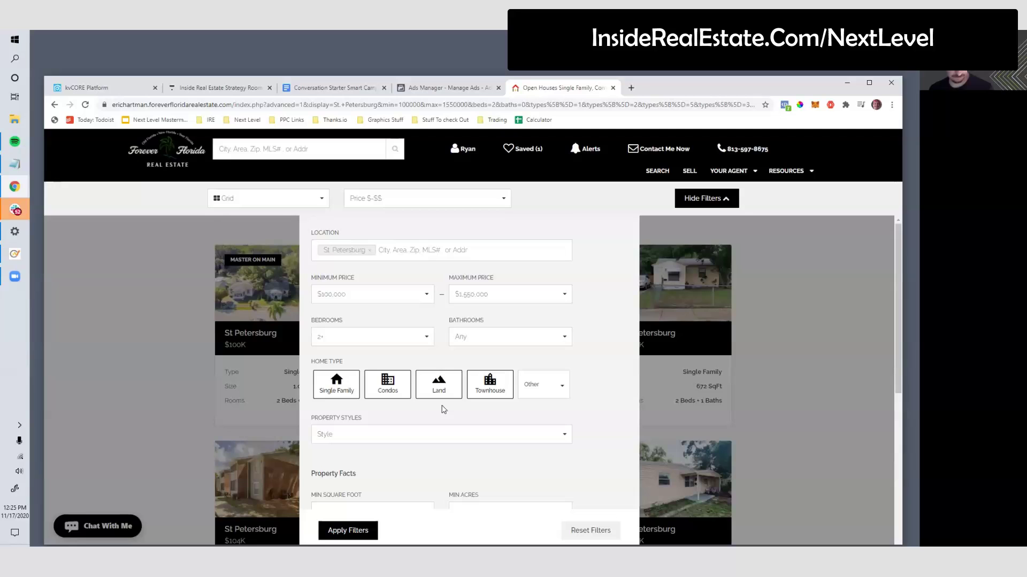
scroll(444, 410, "down", 8)
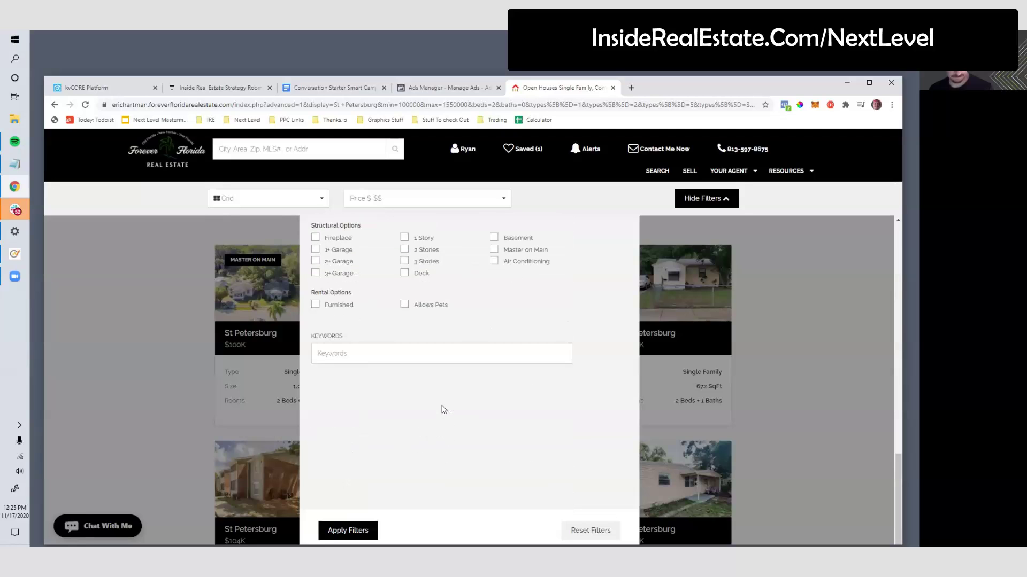
scroll(391, 448, "up", 4)
scroll(391, 448, "down", 4)
Step: Copy the filtered St. Petersburg search's web address and load it in an incognito browser window
left_click(330, 106)
key("ctrl+c")
right_click(337, 106)
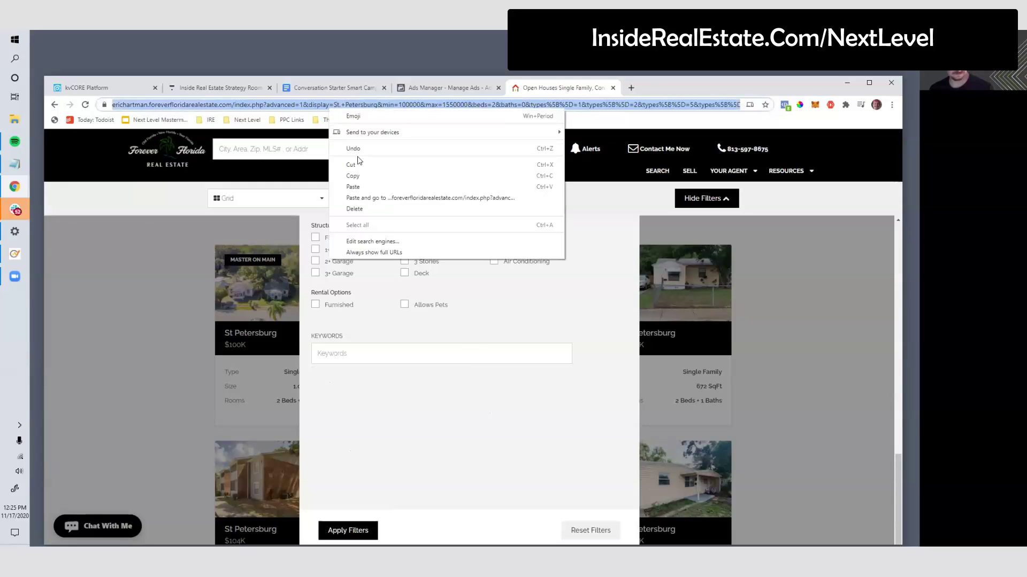
left_click(355, 179)
left_click(788, 407)
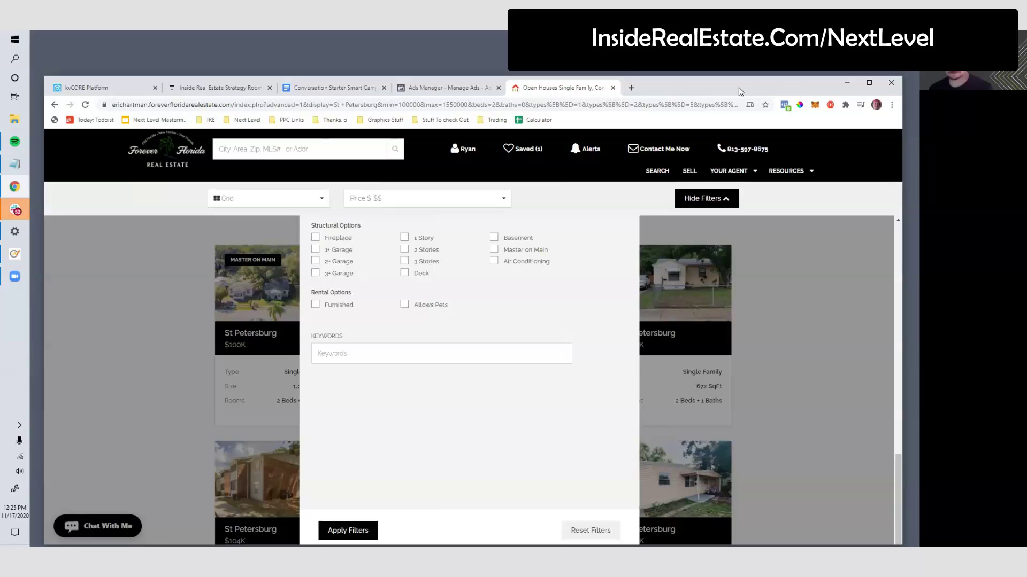
left_click_drag(722, 92, 740, 119)
left_click(779, 110)
left_click(752, 150)
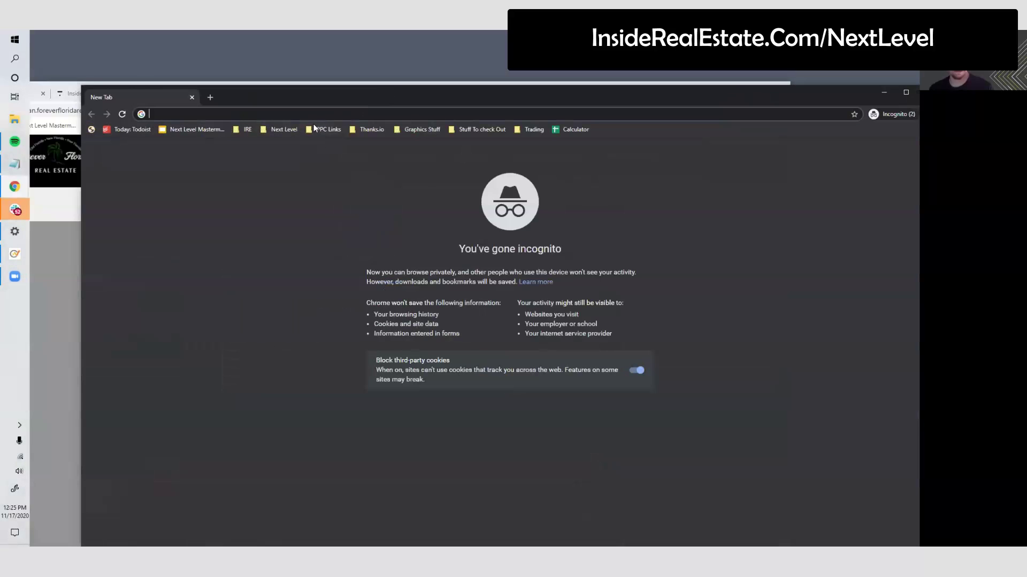
key("ctrl+v")
key("Return")
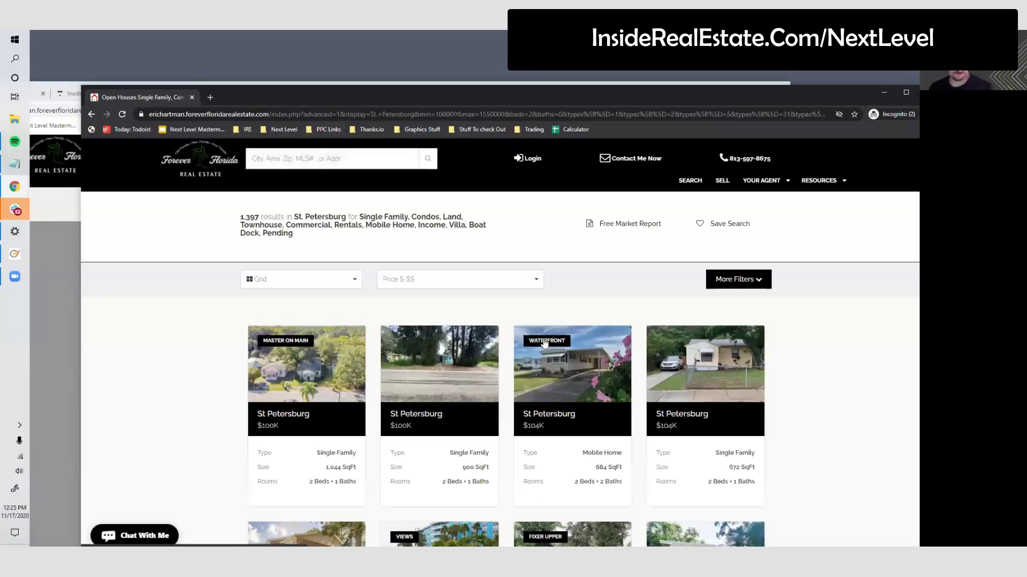
Step: Check the incognito search results and examine which filter options carried over from the copied link
scroll(551, 345, "down", 6)
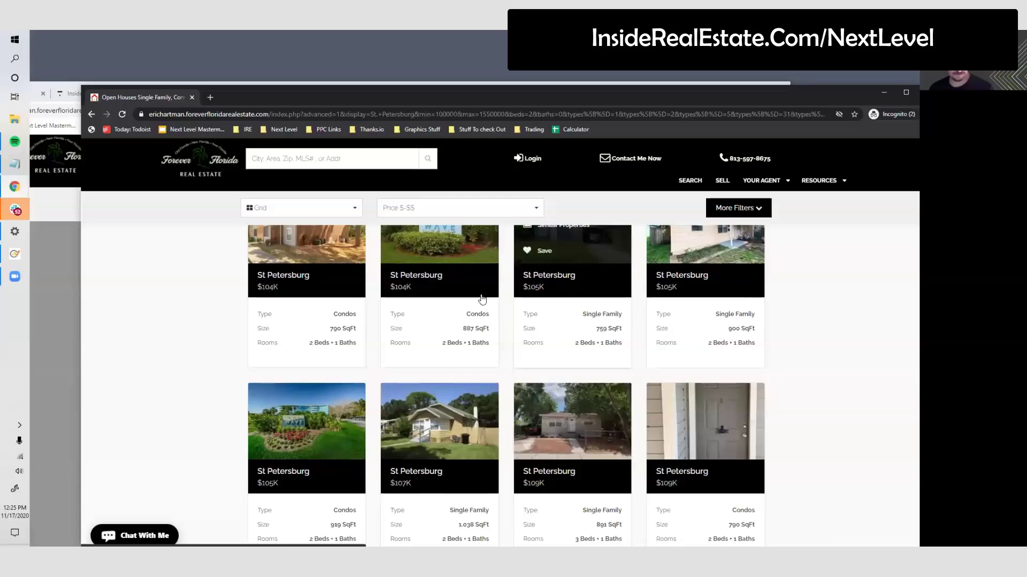
left_click(758, 209)
scroll(469, 380, "down", 4)
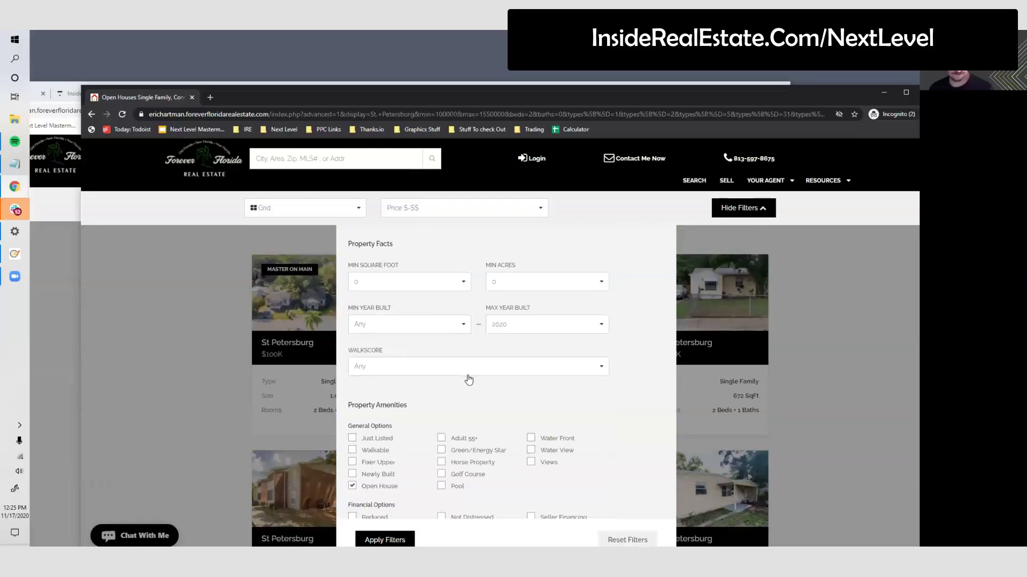
scroll(521, 422, "down", 5)
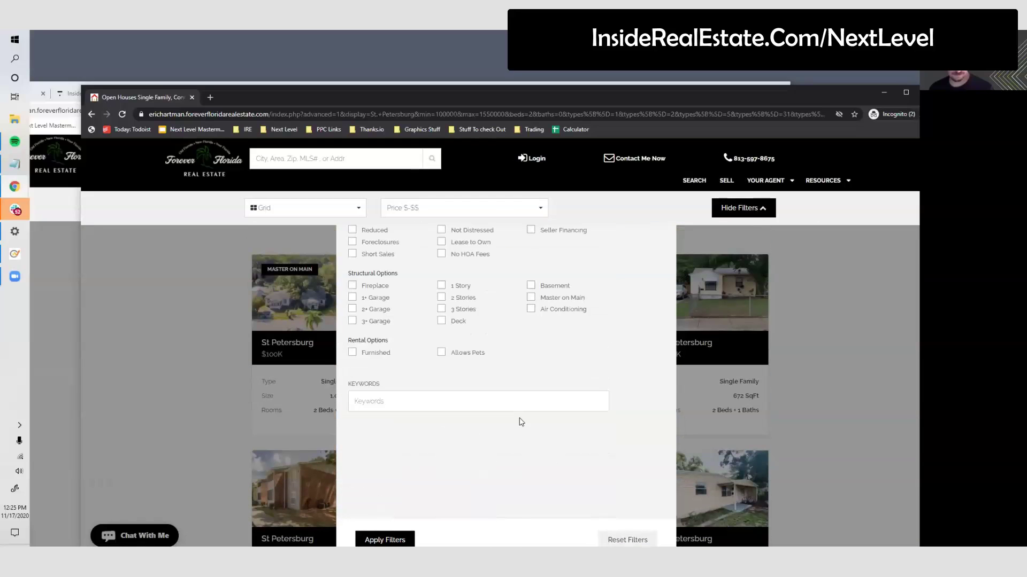
scroll(522, 423, "down", 1)
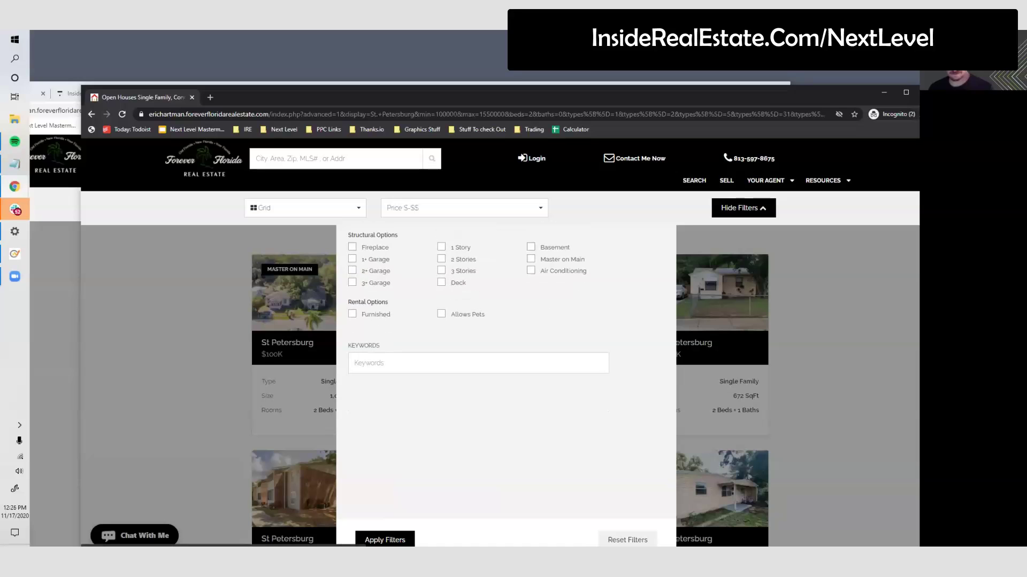
left_click(743, 208)
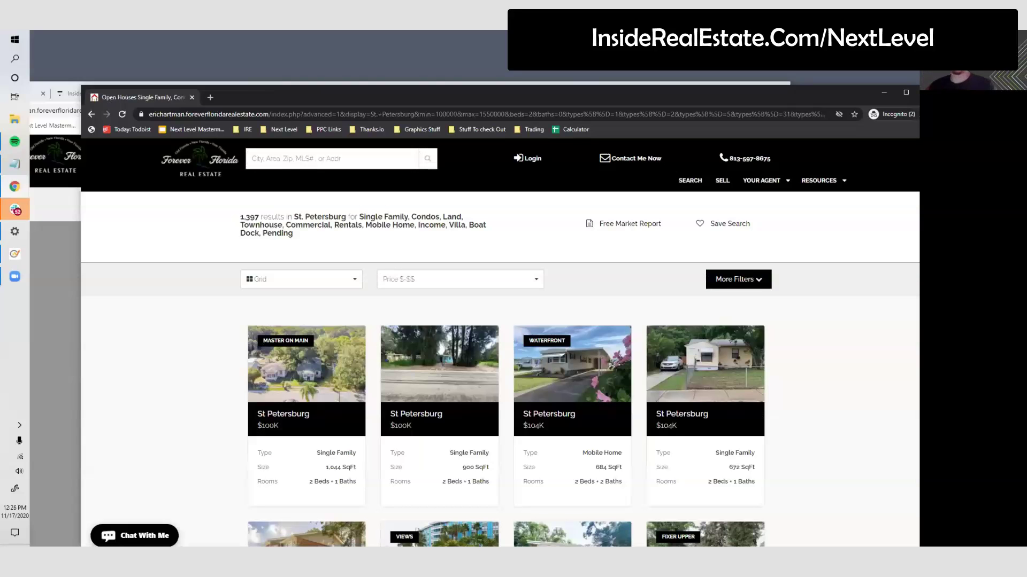
Step: Look through the incognito search results page and change its layout to List
scroll(454, 506, "down", 15)
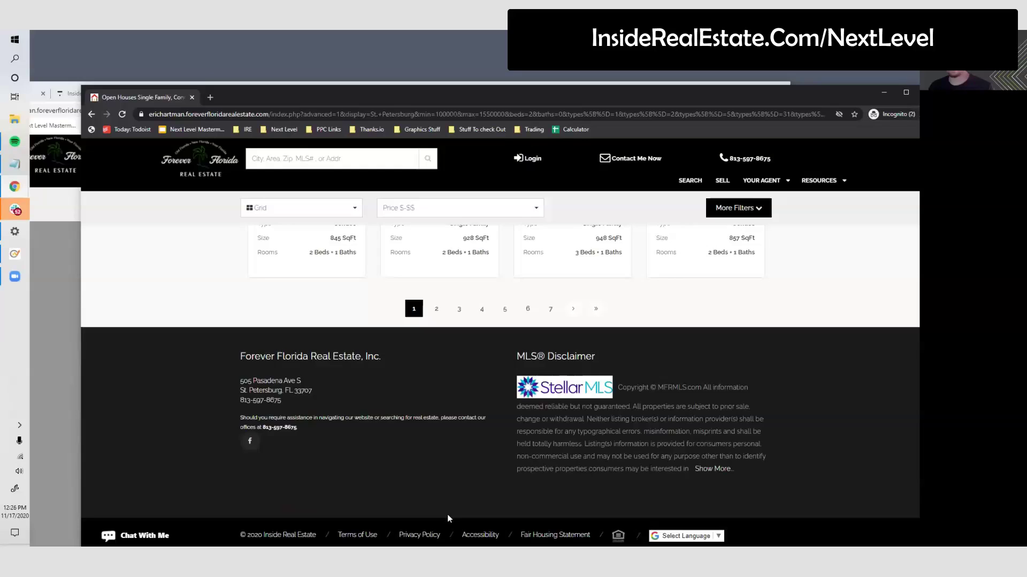
scroll(447, 515, "up", 10)
scroll(438, 522, "up", 5)
left_click(355, 279)
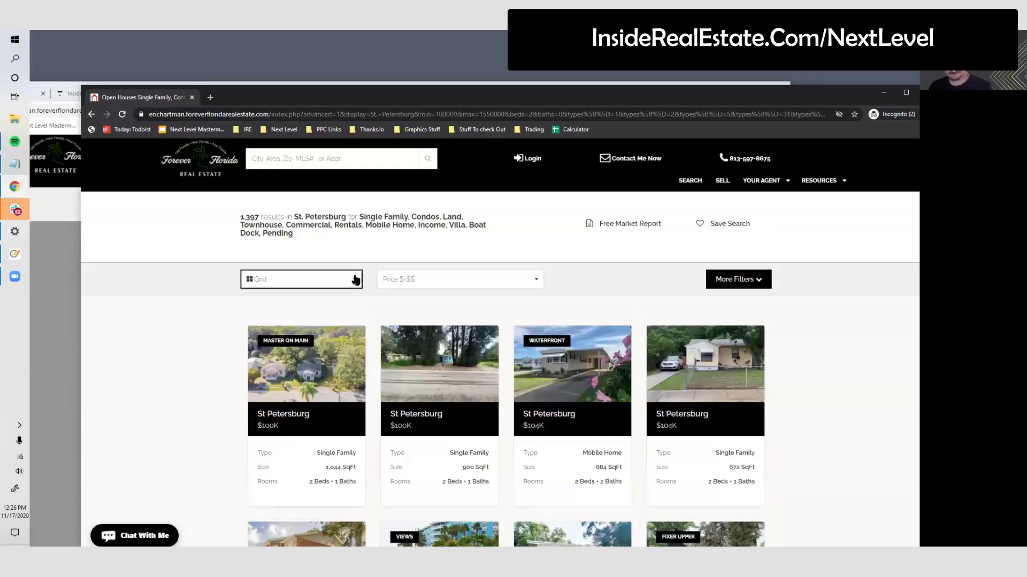
left_click(268, 314)
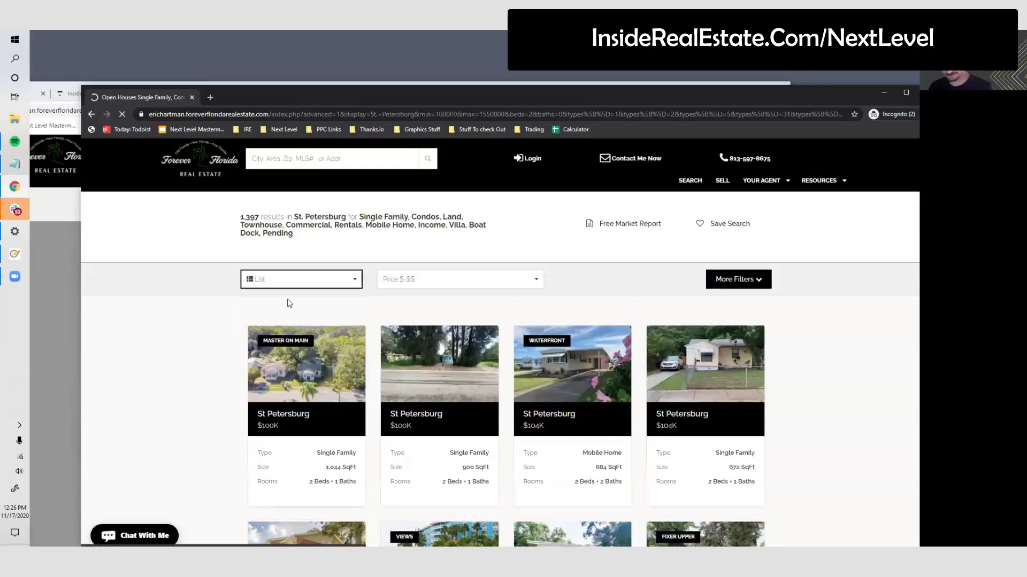
scroll(521, 351, "down", 3)
scroll(521, 352, "up", 4)
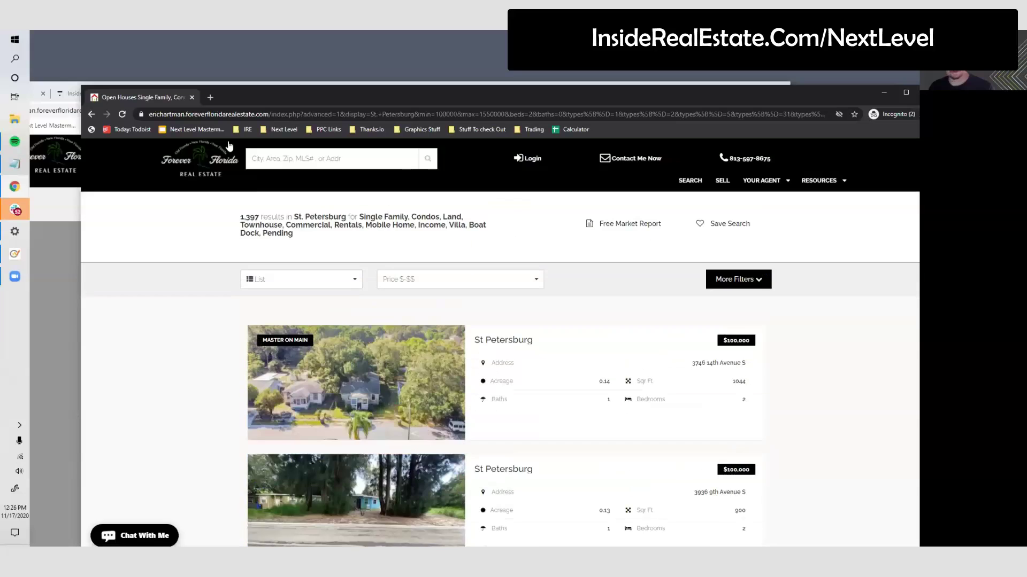
Step: Return to kvCORE, enter "Open House Email" as the content of the Starter Homes Day 4 email template, and save it
left_click_drag(270, 97, 689, 136)
left_click_drag(575, 97, 856, 79)
left_click(285, 79)
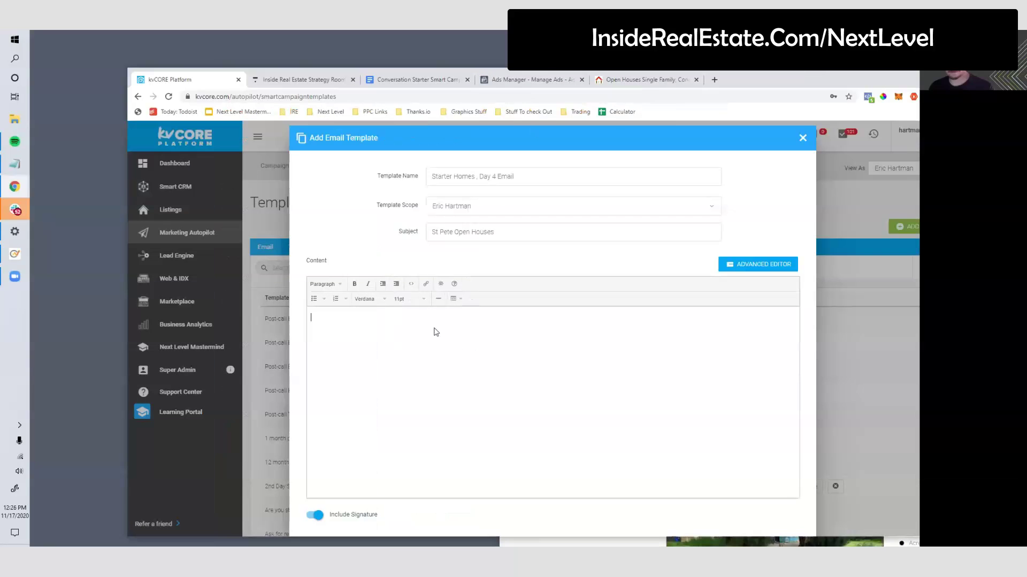
left_click_drag(830, 74, 745, 77)
type("il")
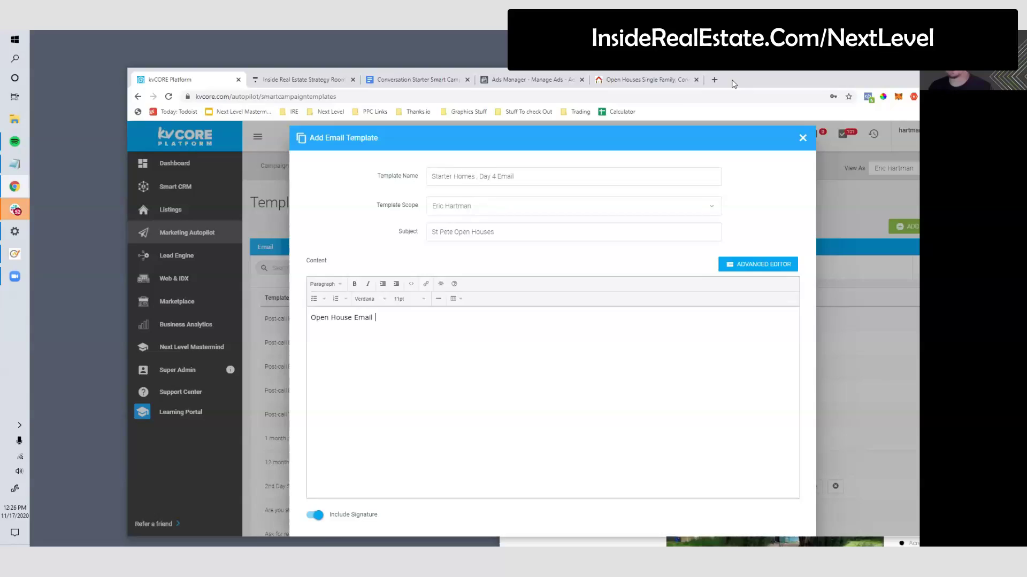
left_click_drag(742, 84, 677, 69)
scroll(602, 337, "down", 2)
left_click(721, 451)
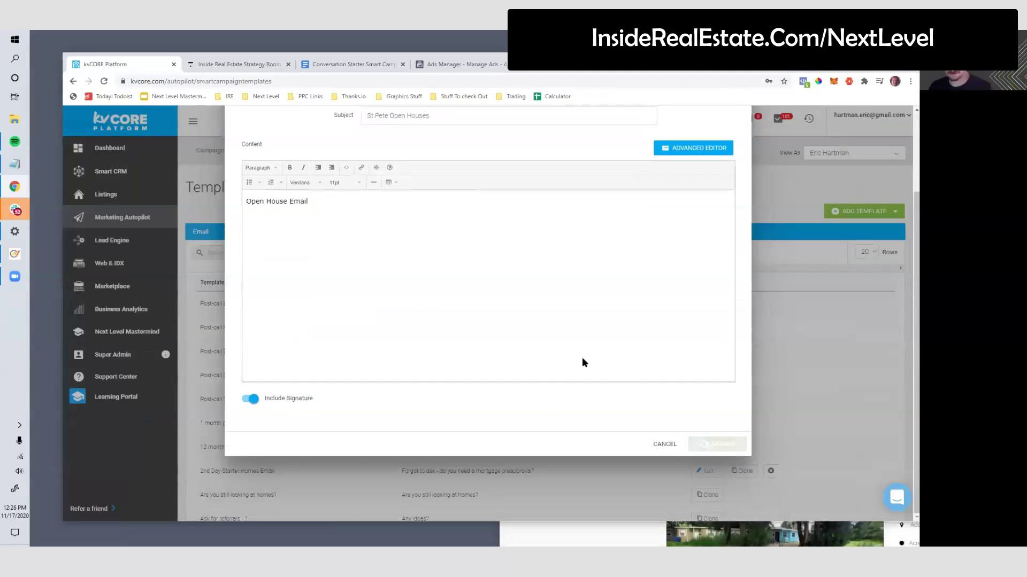
Step: Start an IDX squeeze page on the Forever Florida domain from Lead Engine in a new tab, dismissing the guided tour
right_click(109, 241)
left_click(126, 249)
left_click(218, 65)
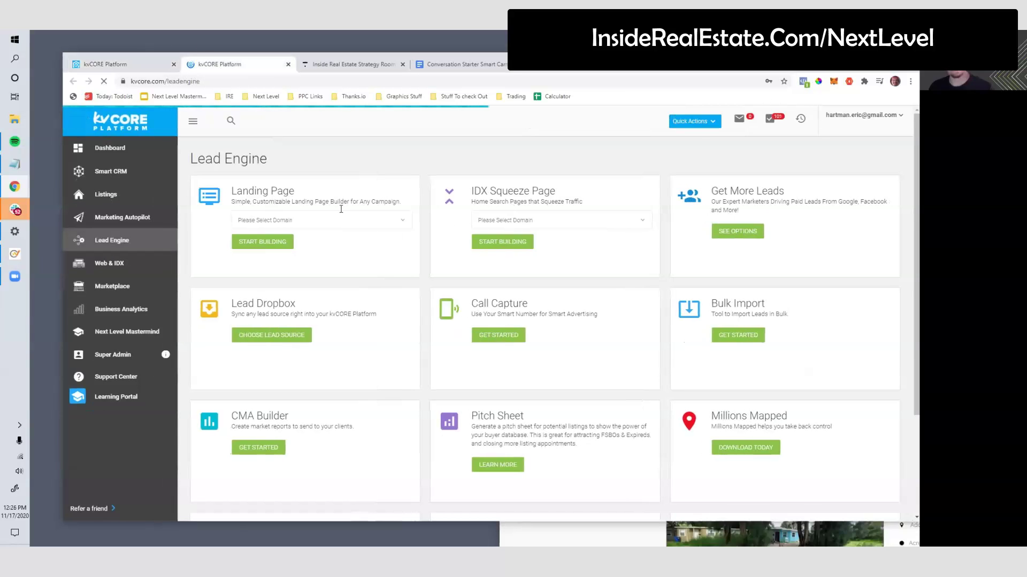
left_click(559, 225)
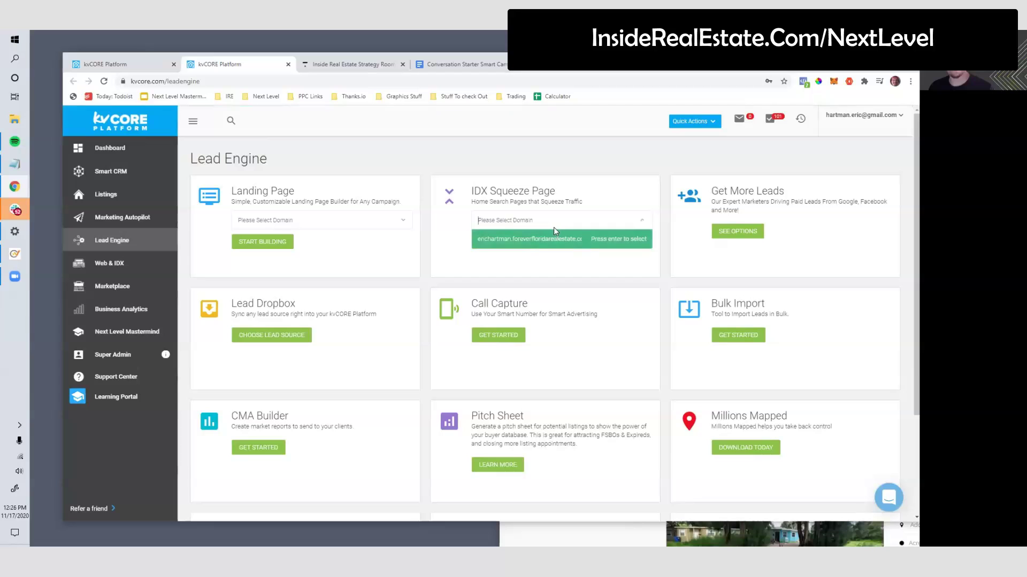
left_click(516, 239)
left_click(512, 245)
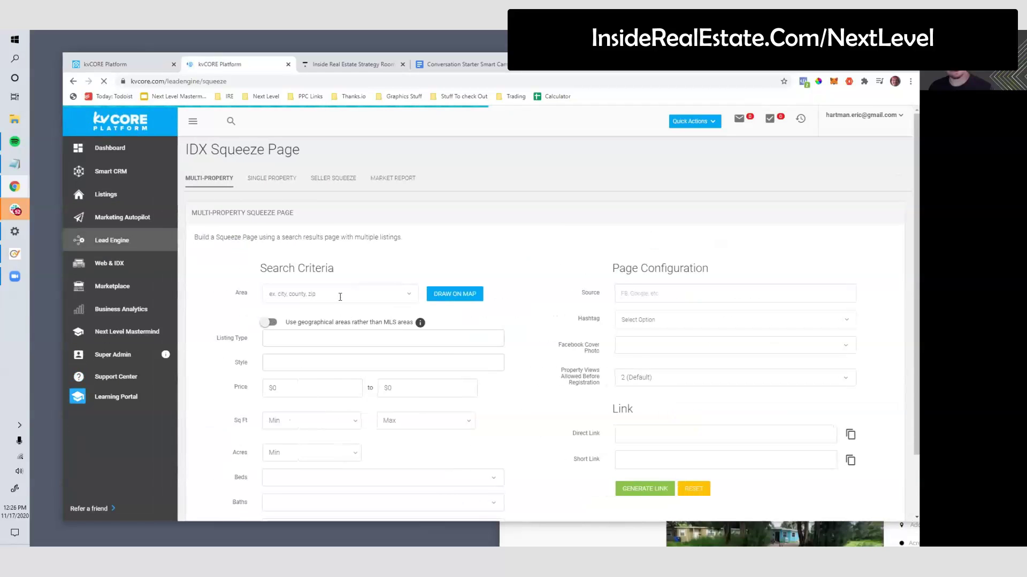
scroll(364, 321, "down", 1)
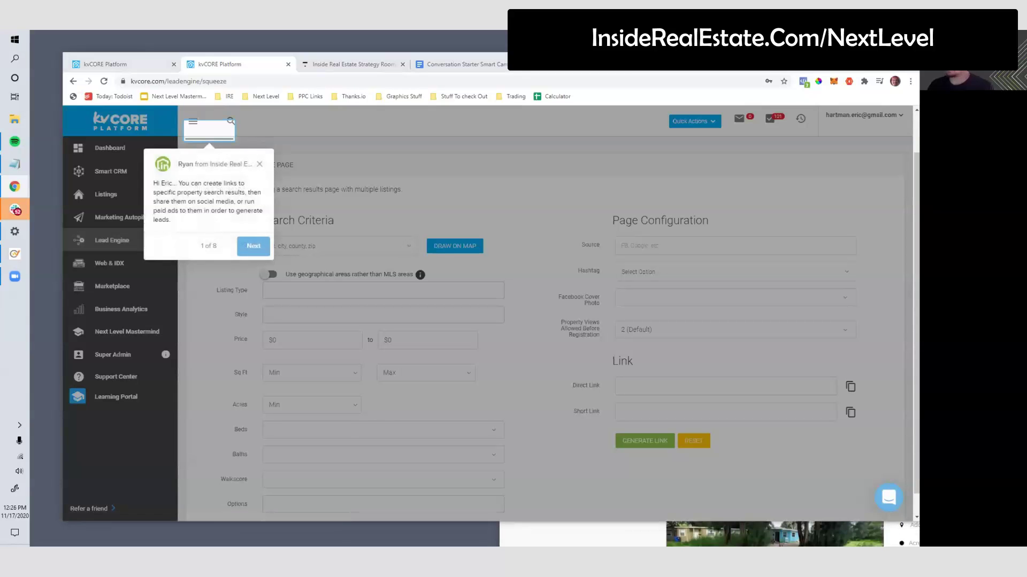
left_click(259, 164)
Step: Try to find St. Petersburg as the squeeze page's search area, then clear the entry
left_click(311, 252)
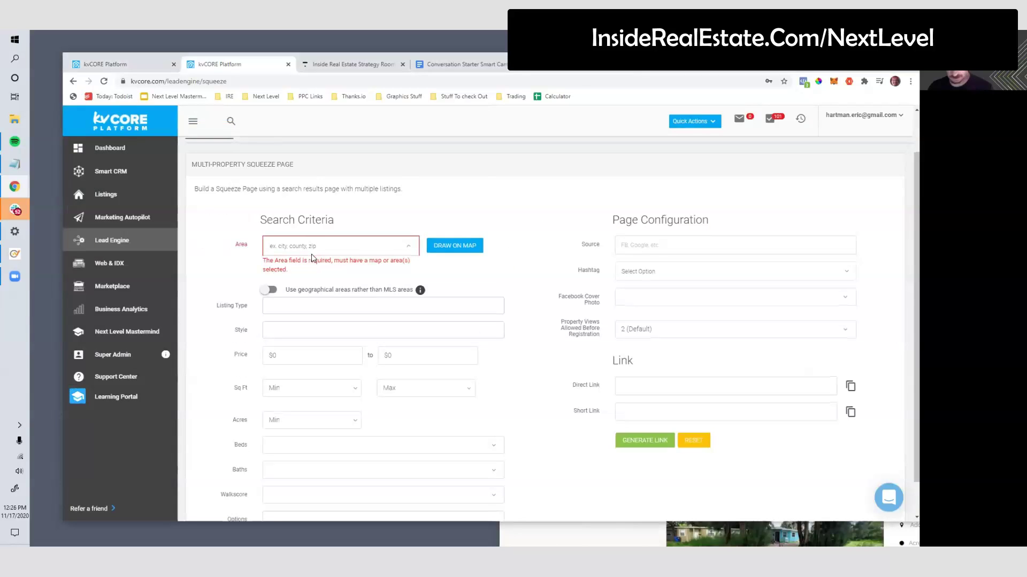
type("st")
key("BackSpace")
key("BackSpace")
type("petersbu")
key("BackSpace")
key("BackSpace")
key("BackSpace")
key("BackSpace")
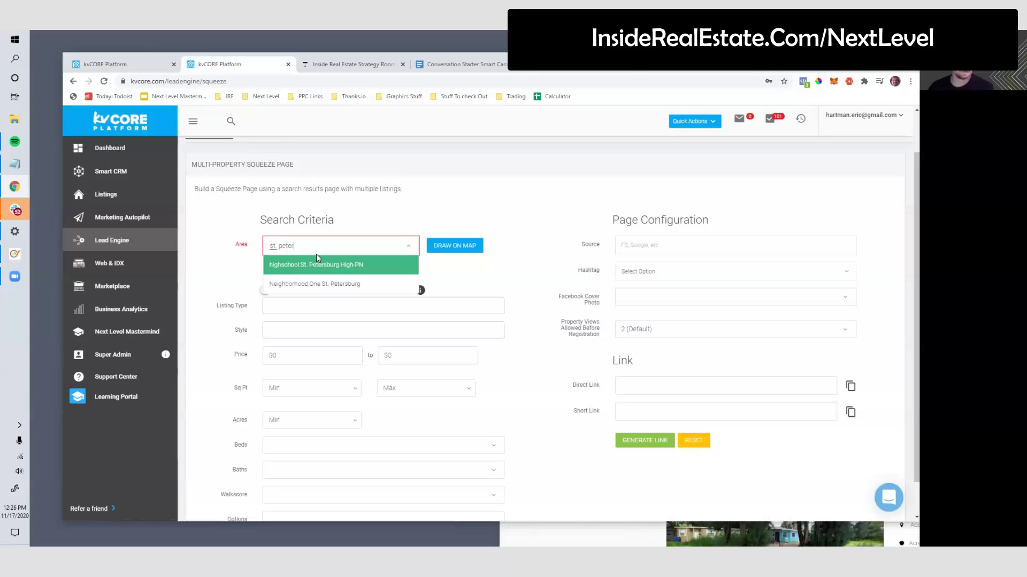
key("BackSpace")
key("BackSpace")
key("BackSpace")
key("BackSpace")
key("BackSpace")
key("BackSpace")
key("BackSpace")
key("BackSpace")
key("BackSpace")
Step: Set the squeeze page's search area to Pinellas county
type("pinellas")
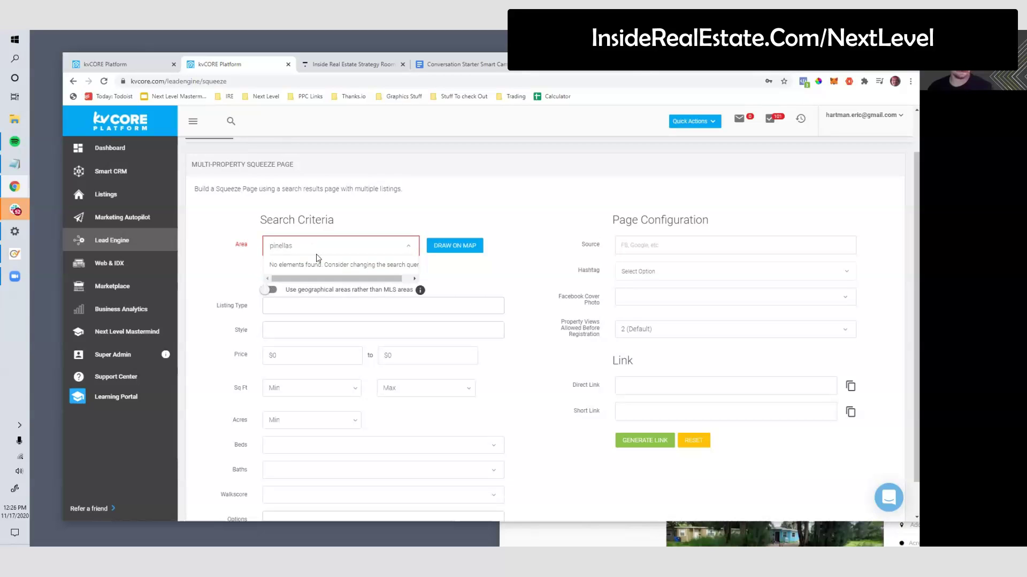
left_click(251, 273)
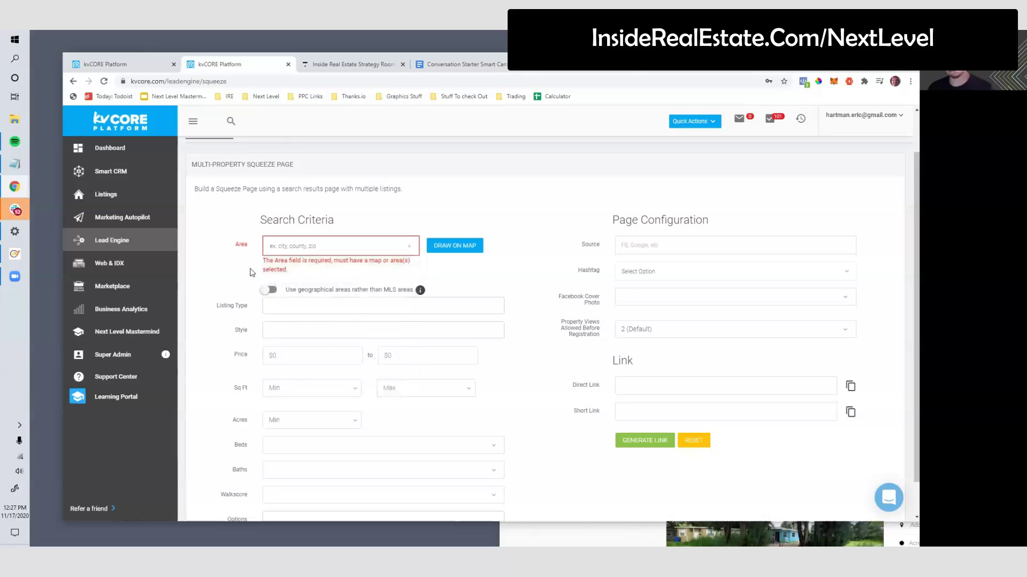
left_click(313, 247)
left_click(313, 266)
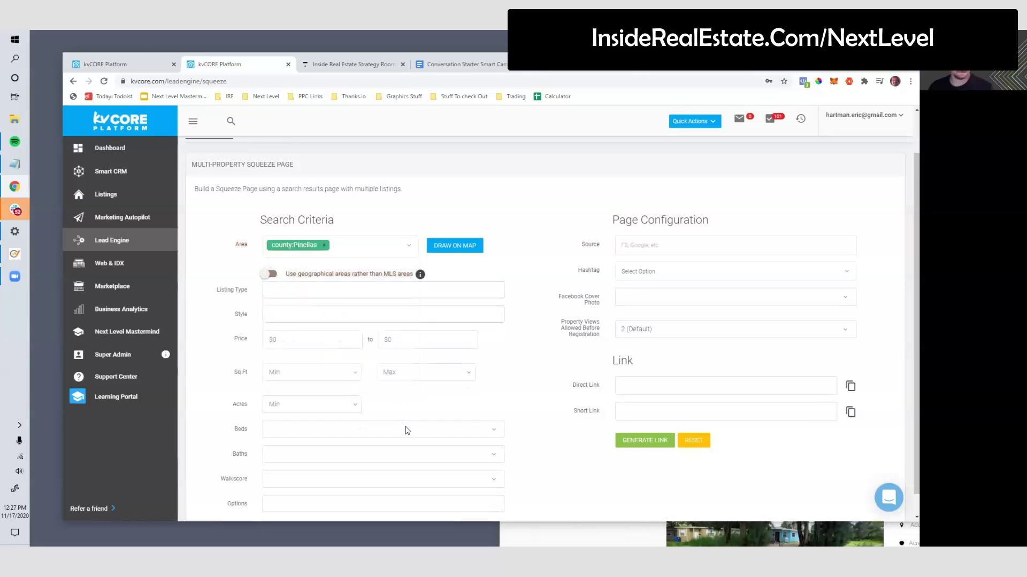
Step: Look through the squeeze page's property options and add Open House to the search criteria
scroll(403, 428, "down", 1)
left_click(332, 480)
scroll(368, 401, "down", 3)
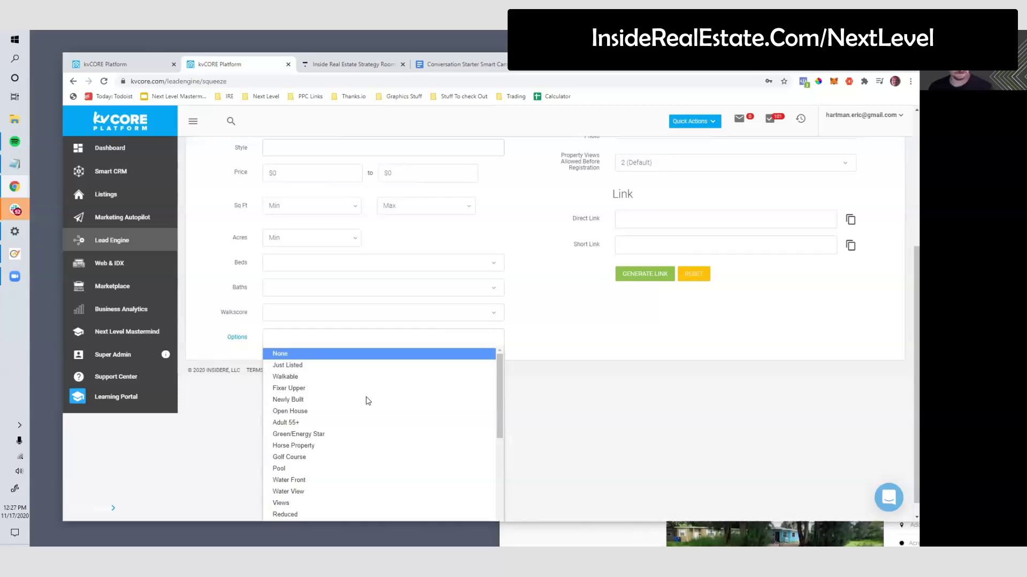
scroll(335, 443, "down", 4)
scroll(331, 453, "down", 2)
scroll(331, 453, "up", 3)
scroll(331, 453, "up", 5)
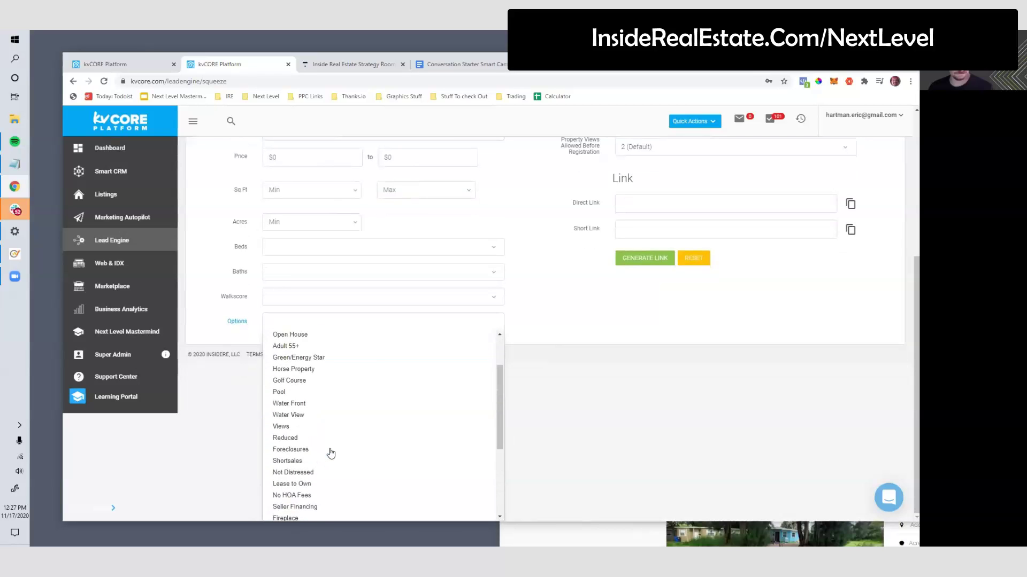
left_click(300, 397)
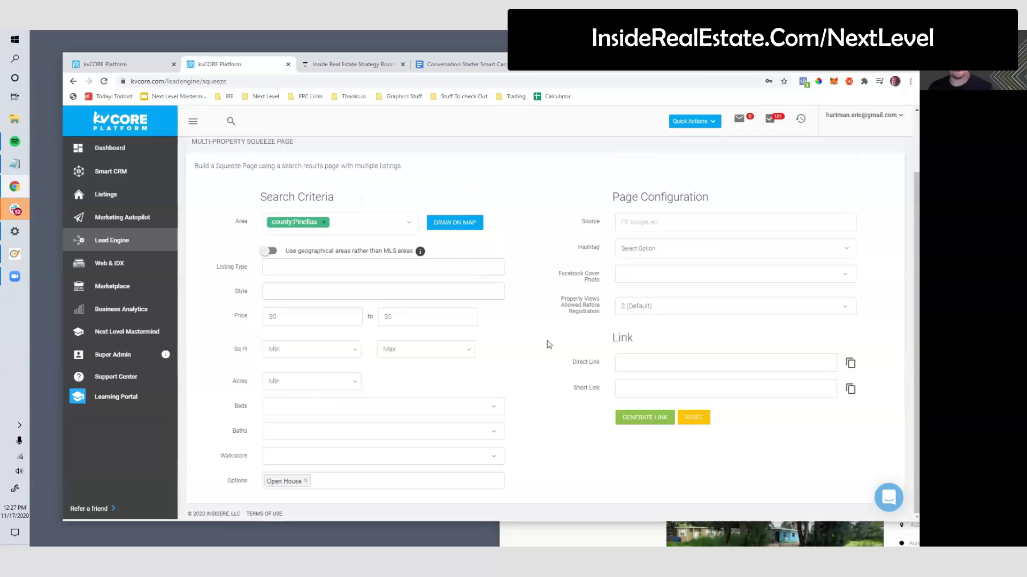
Step: Generate the squeeze page links, copy the short link, and load it in the Forever Florida listing tab
left_click(644, 417)
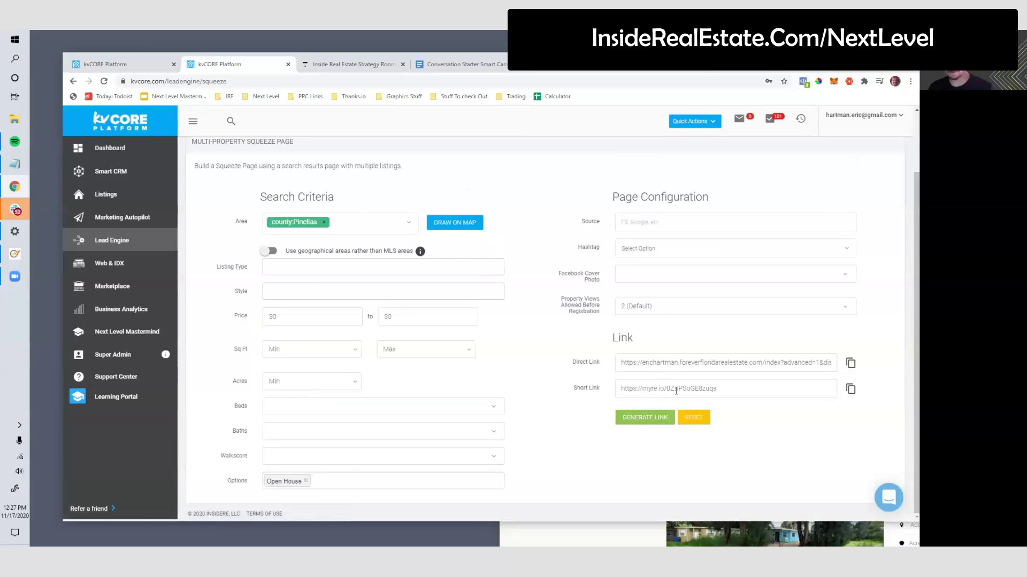
left_click(850, 389)
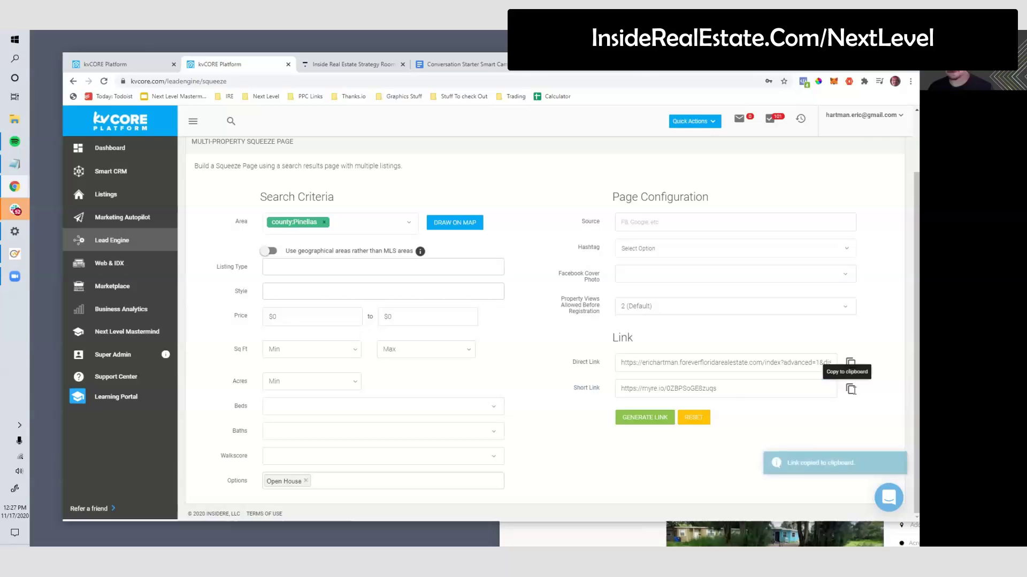
left_click(726, 65)
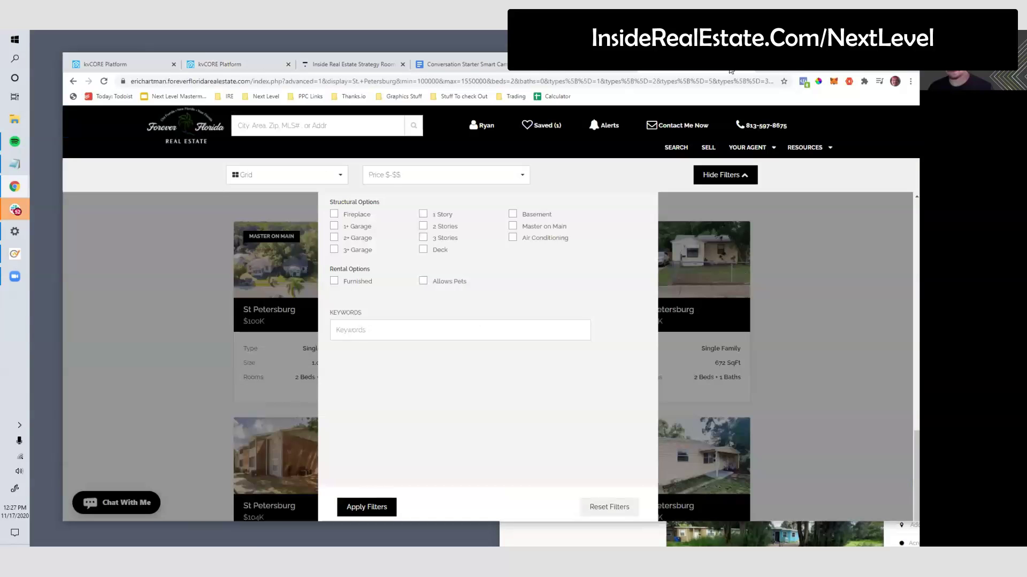
key("ctrl+l")
key("ctrl+v")
key("Return")
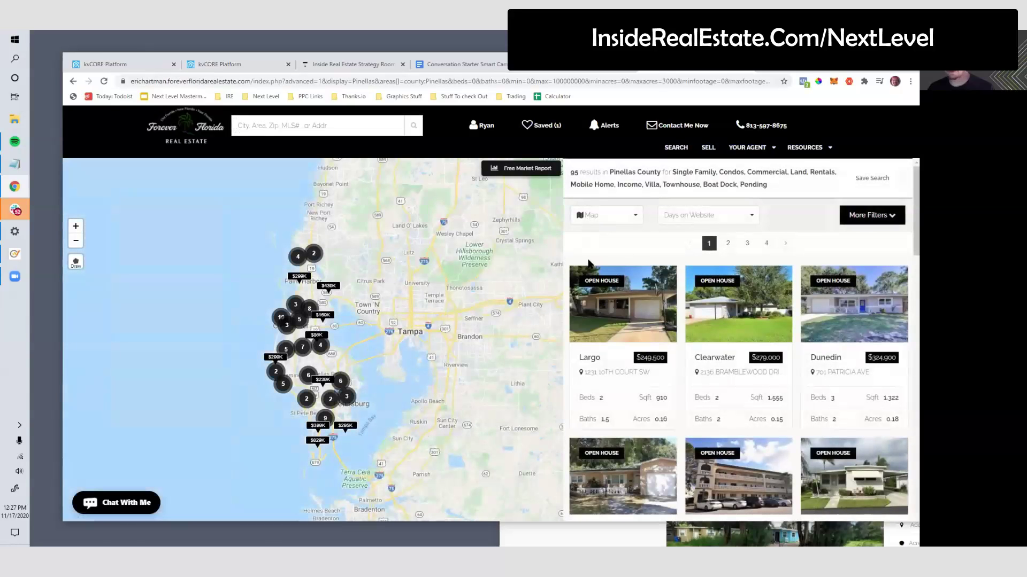
Step: Sort the Pinellas County open house results by Price $-$$ and view them as a list before returning to Map view
left_click(666, 215)
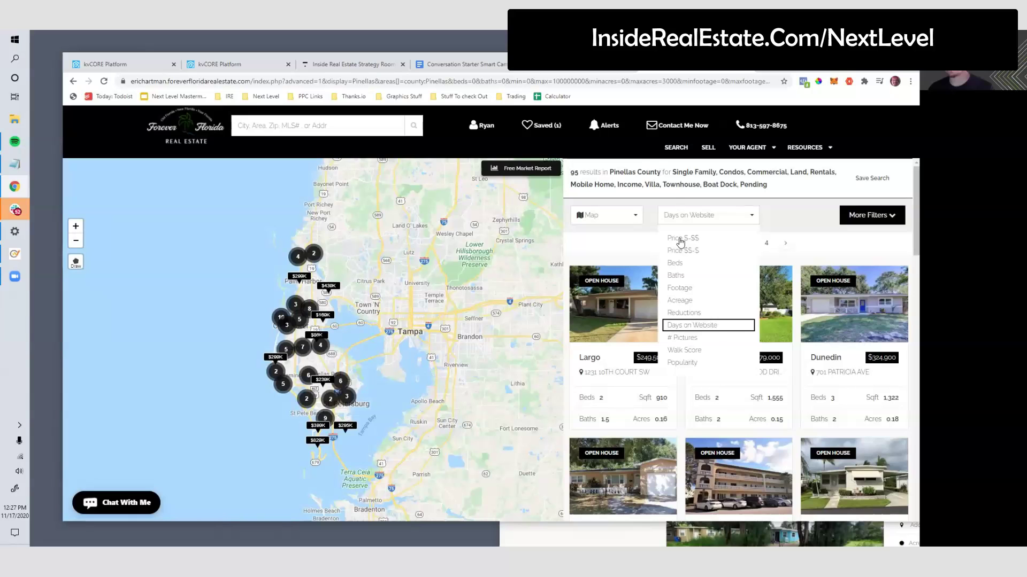
left_click(680, 238)
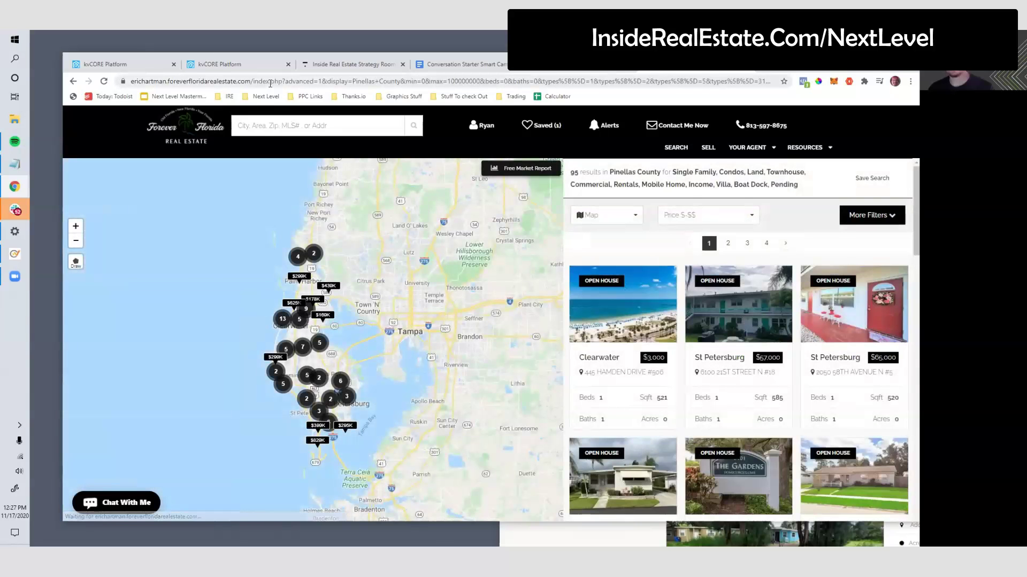
left_click(615, 215)
left_click(593, 251)
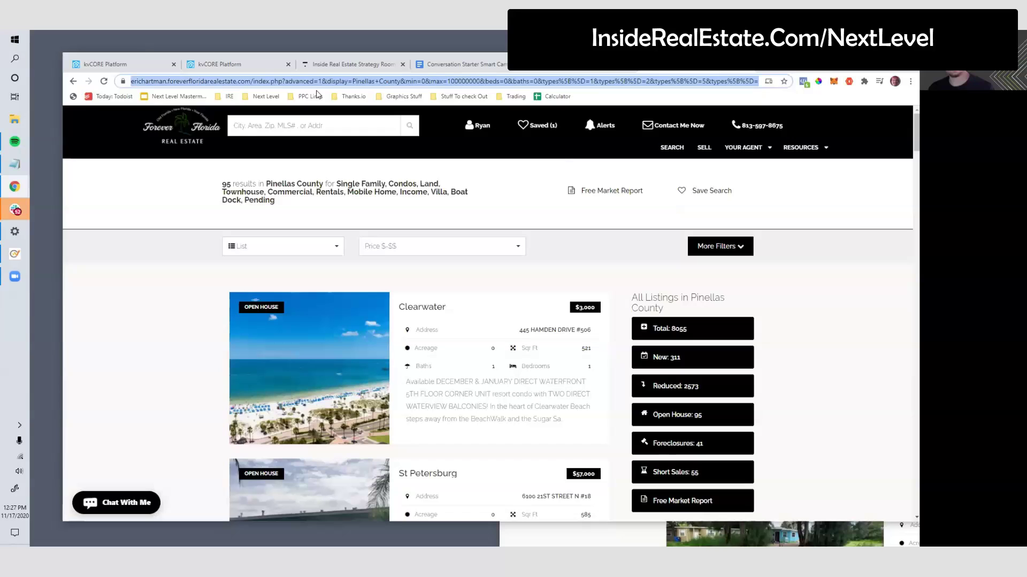
left_click(312, 250)
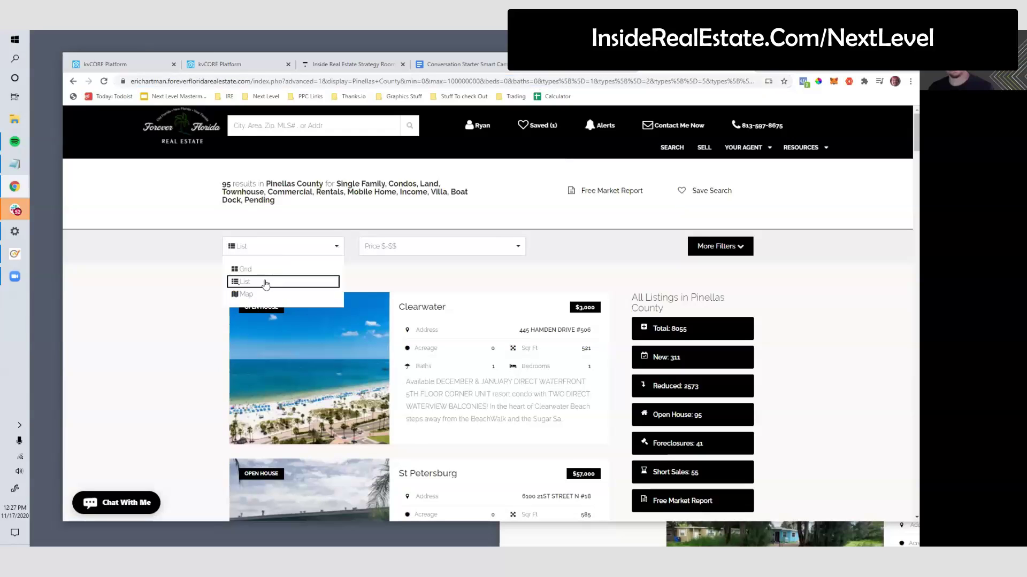
left_click(262, 295)
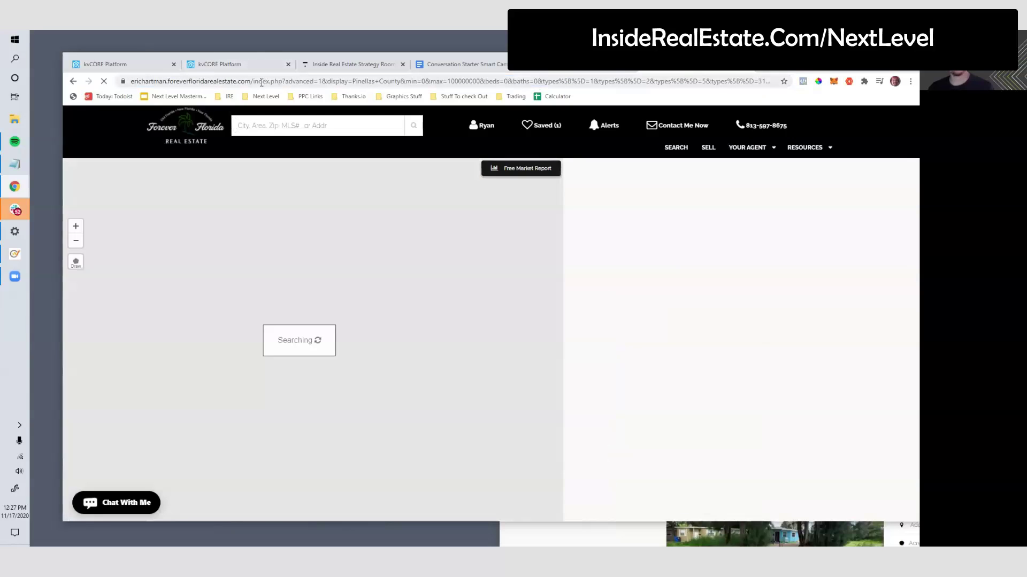
Step: Copy the URL of the sorted map results and open the Starter Homes, Day 4 Email template for editing in kvCORE
left_click(262, 82)
right_click(261, 82)
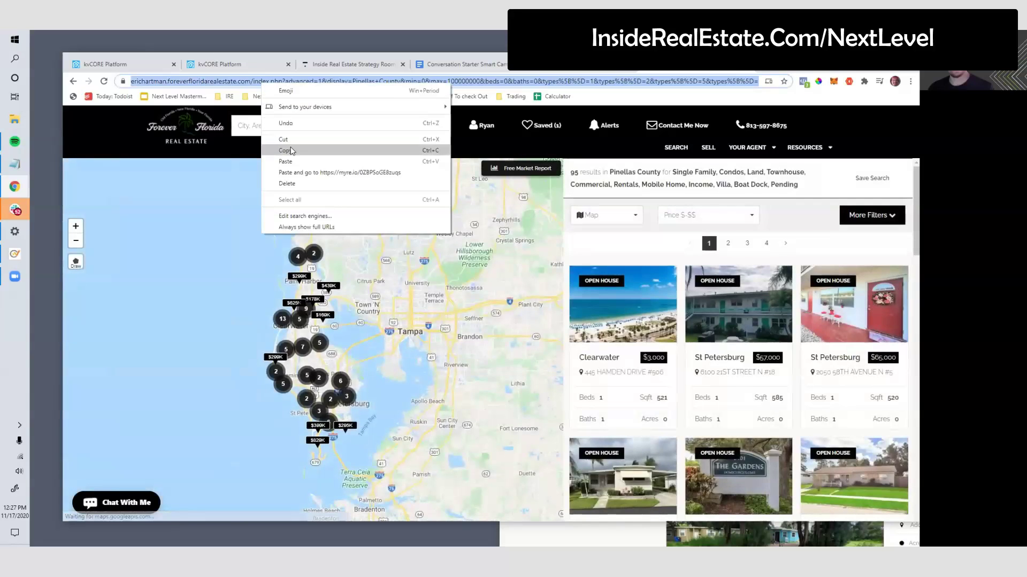
left_click(291, 151)
left_click(102, 65)
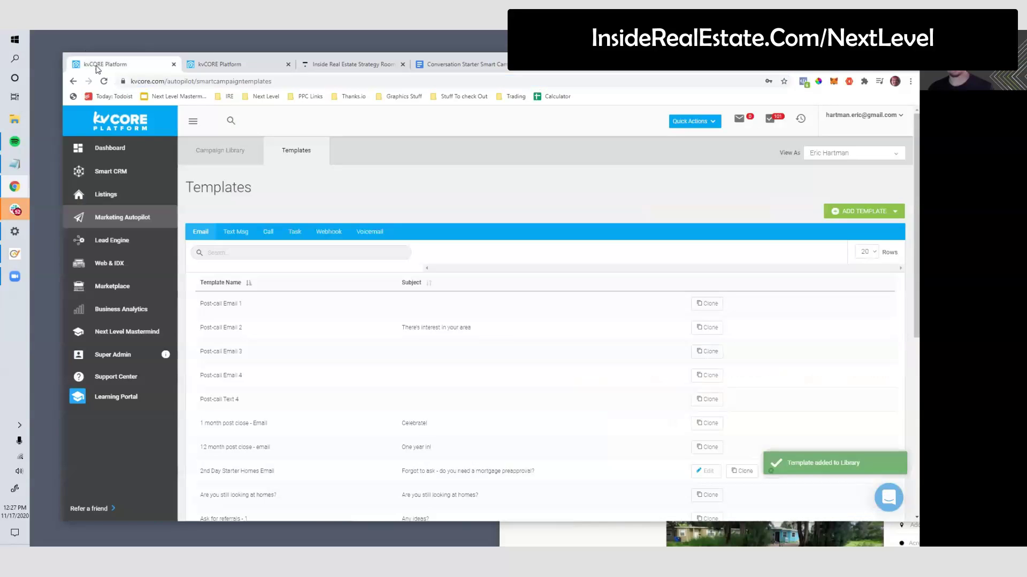
left_click(239, 255)
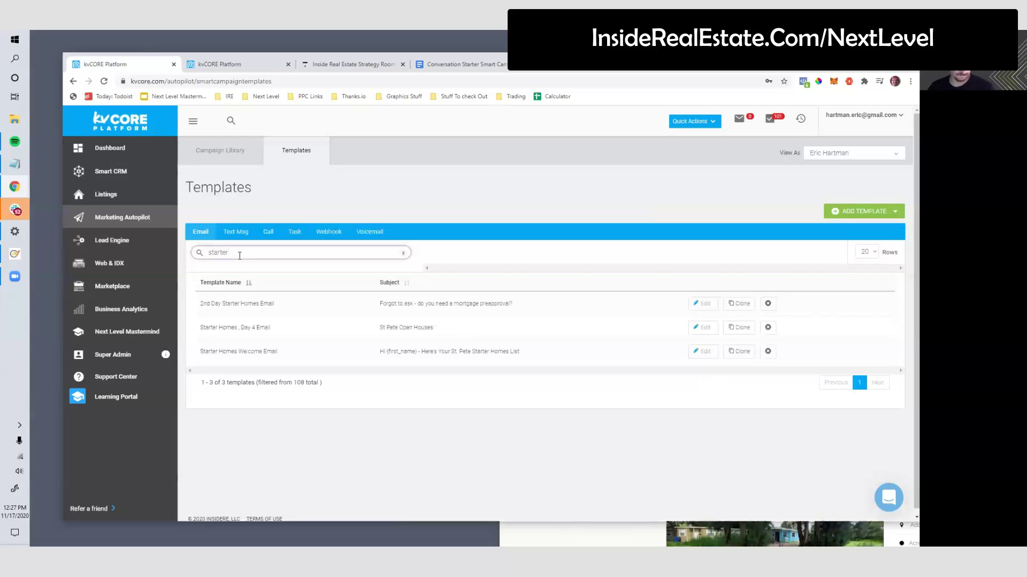
left_click(700, 328)
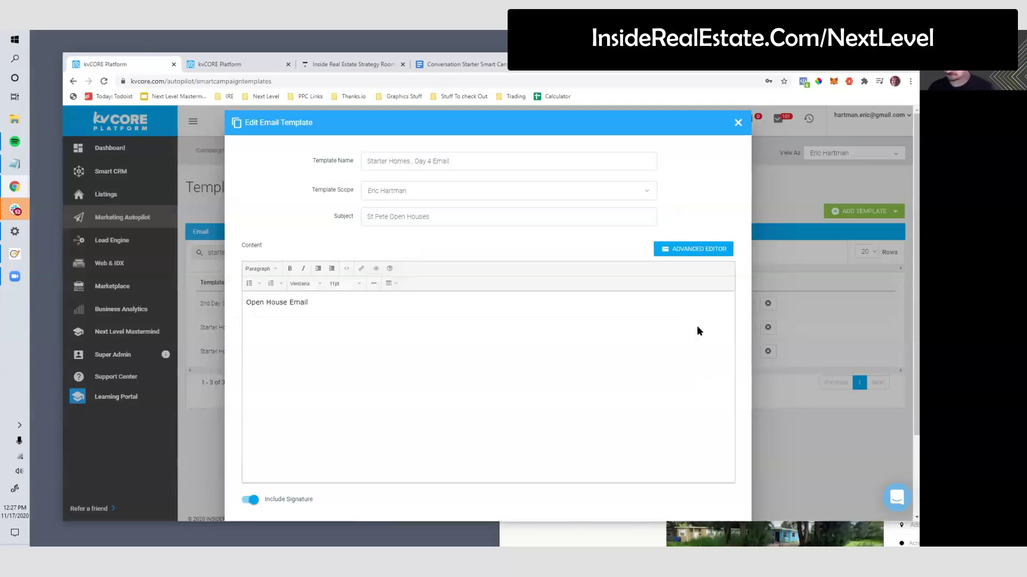
Step: Set the subject to "Upcoming St Pete Open Houses" and replace the body with the greeting "Hi {agent_first_name}" using the agent's first-name merge field
left_click(369, 219)
type("Upcoming")
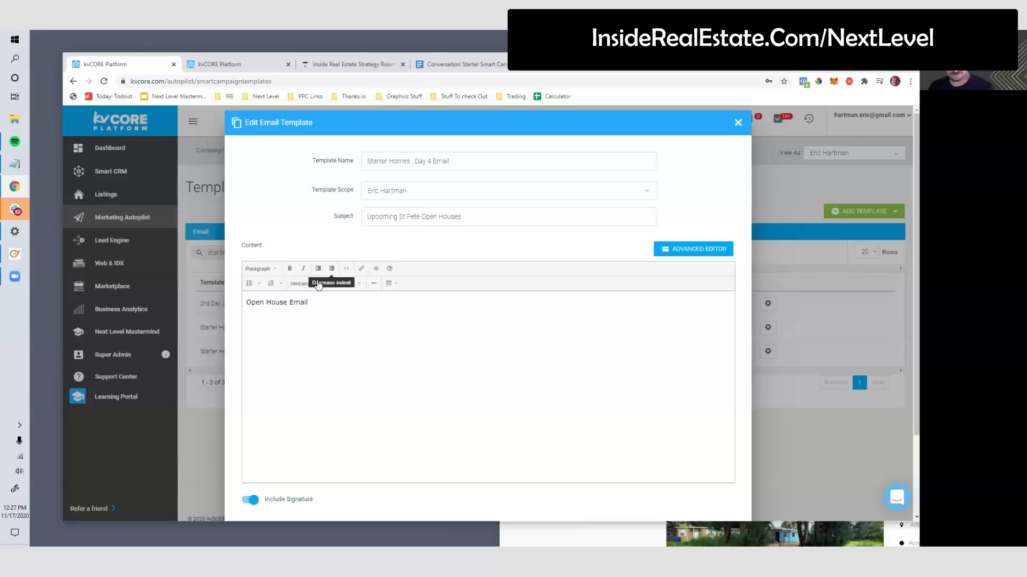
left_click_drag(311, 303, 241, 303)
type("Hi")
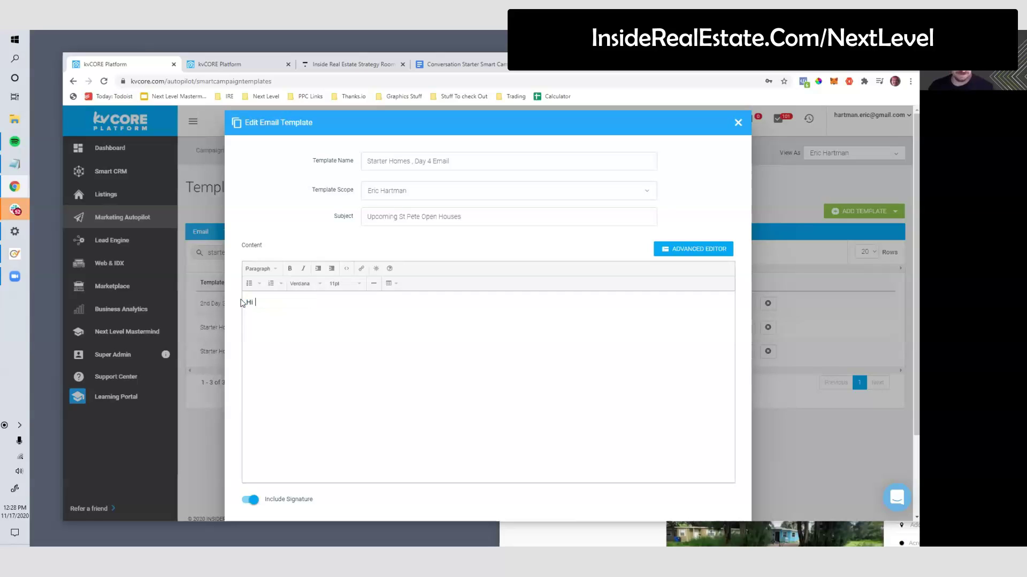
left_click(375, 269)
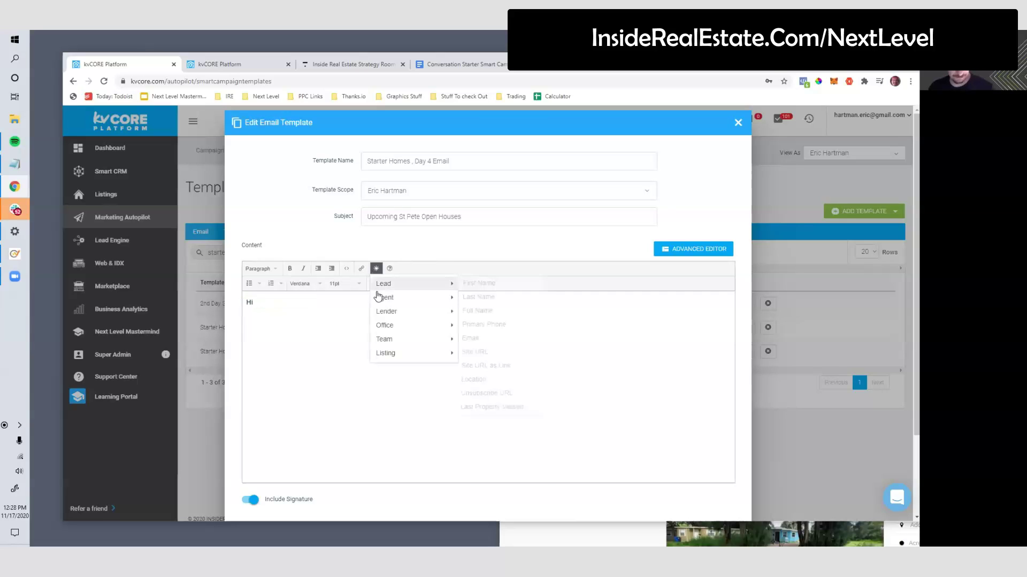
mouse_move(421, 299)
left_click(484, 297)
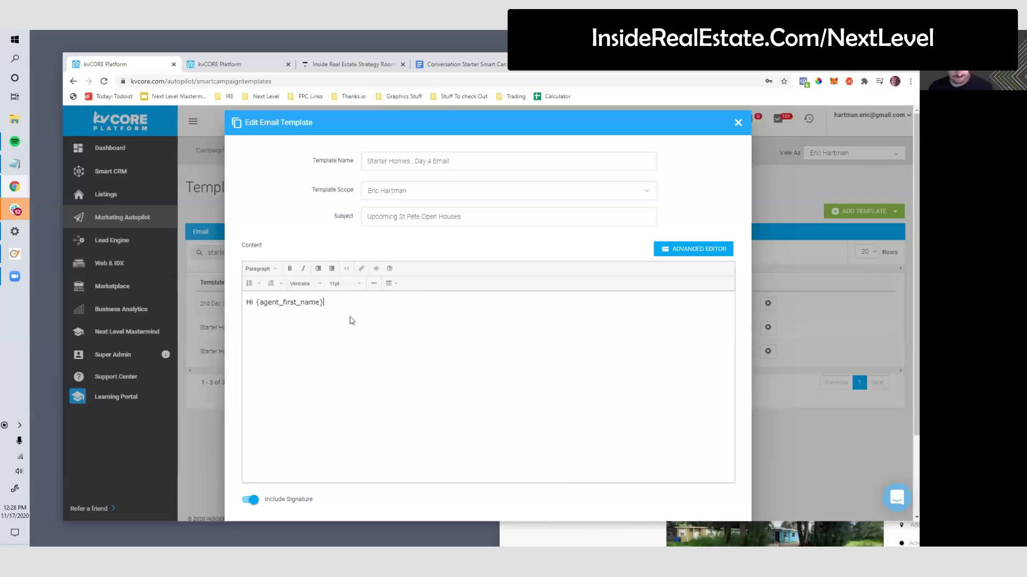
Step: Below the greeting, write "Here's a quick link to all the open houses occurring in Pinellas County in the next week or so..."
key("Return")
key("Return")
type("Here's a quick link")
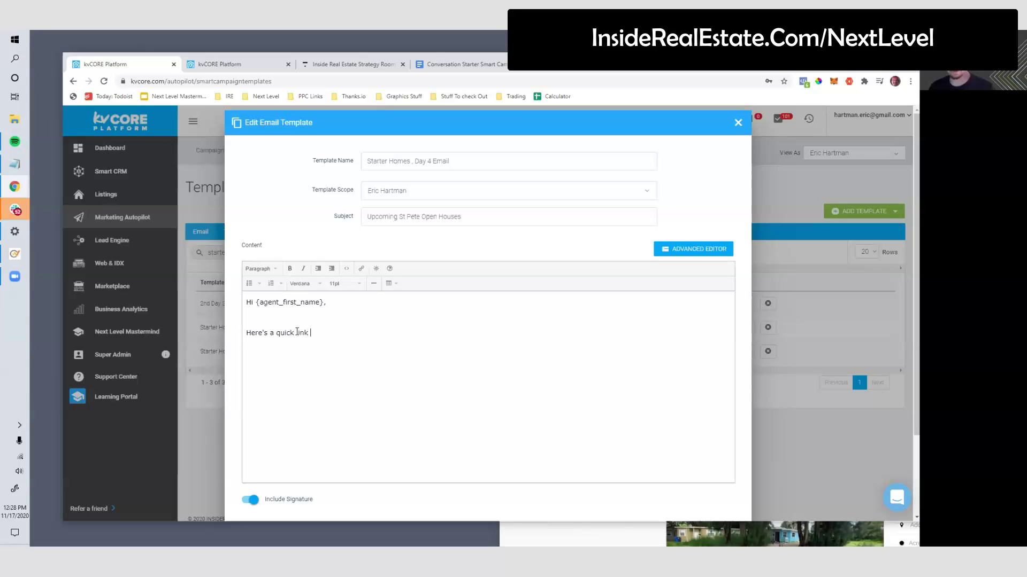
type(" to all the open houses occurring in ")
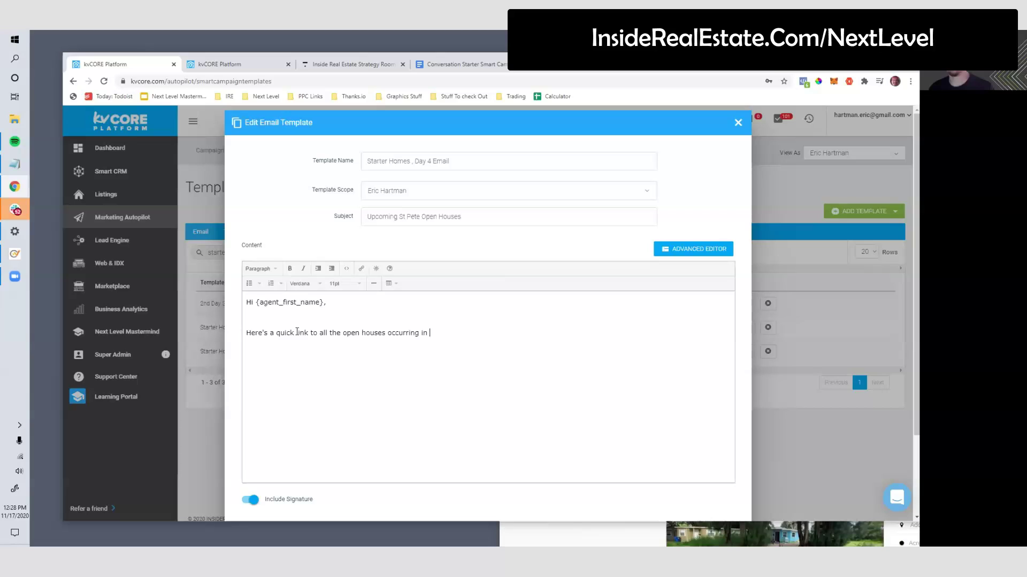
type("Pinellas County in the next week or so...")
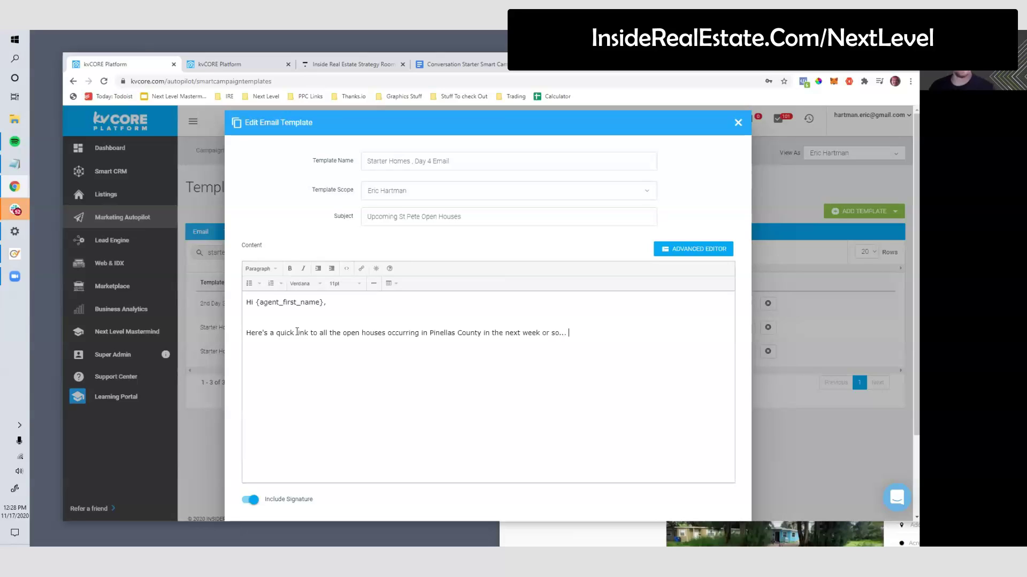
Step: Link the words from "quick link" through "week or so..." to the copied open house results URL
left_click_drag(343, 333, 573, 358)
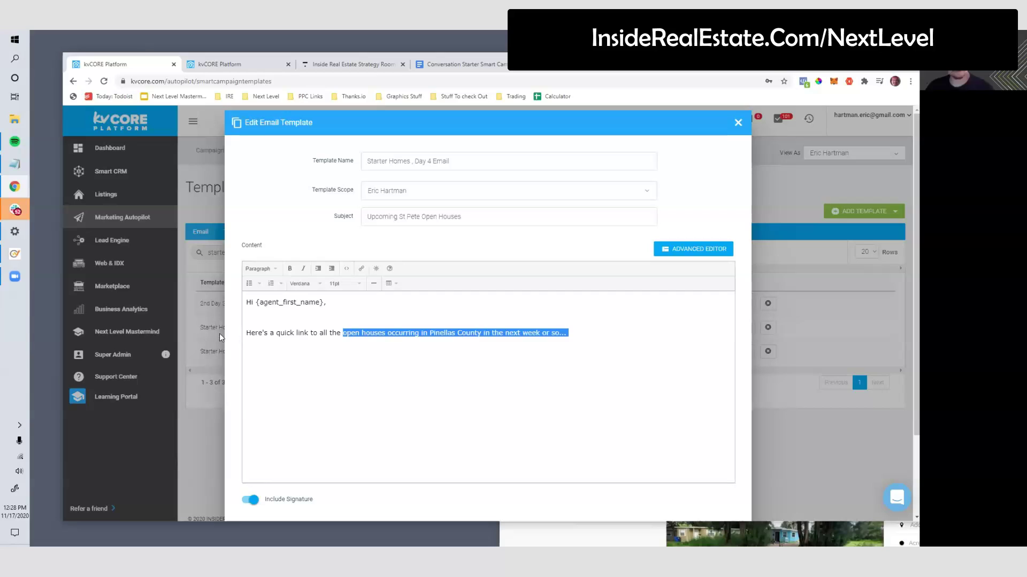
left_click(298, 333)
left_click_drag(279, 333, 577, 333)
left_click(362, 269)
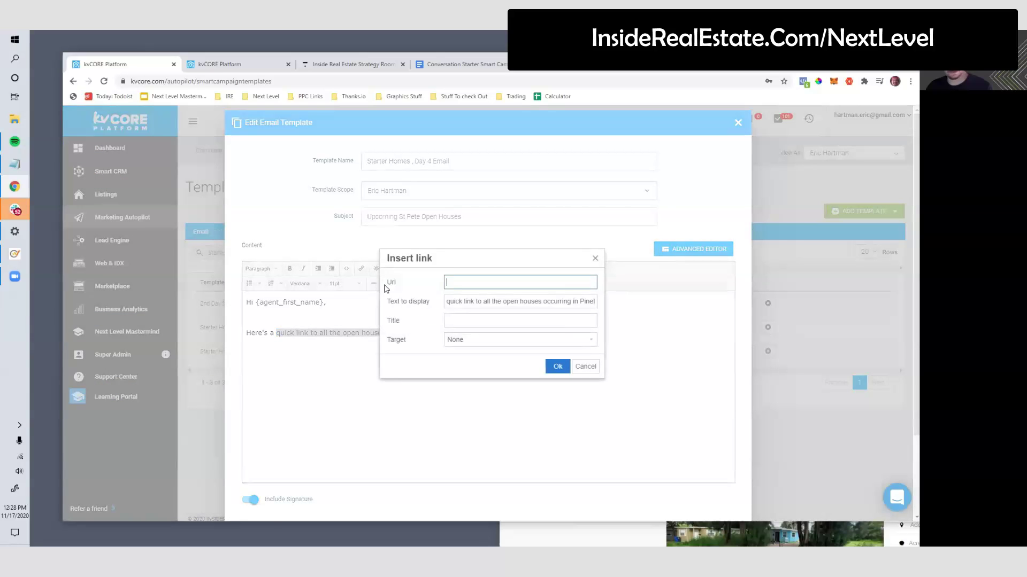
key("ctrl+v")
left_click(553, 369)
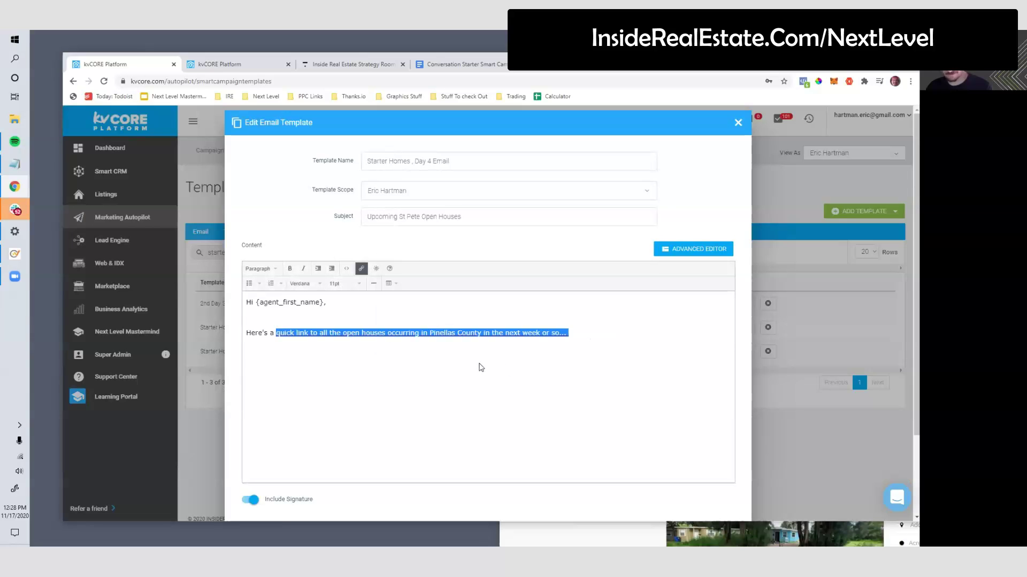
left_click(580, 328)
Step: Add a closing paragraph offering to schedule a private showing for anyone who can't make the open house time, "Thanks!" and the agent's first-name sign-off
key("Return")
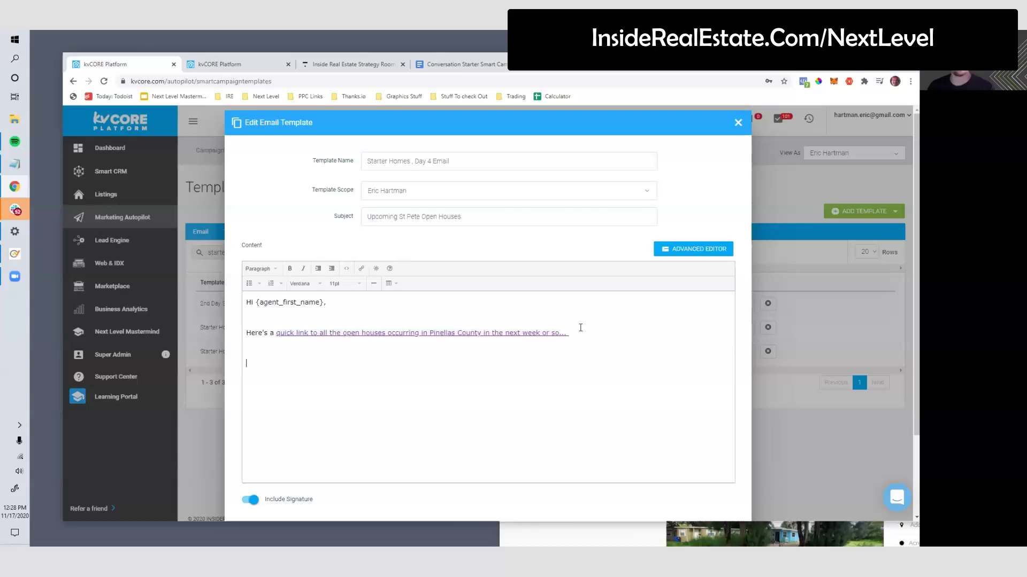
type("If you see any on this list that you")
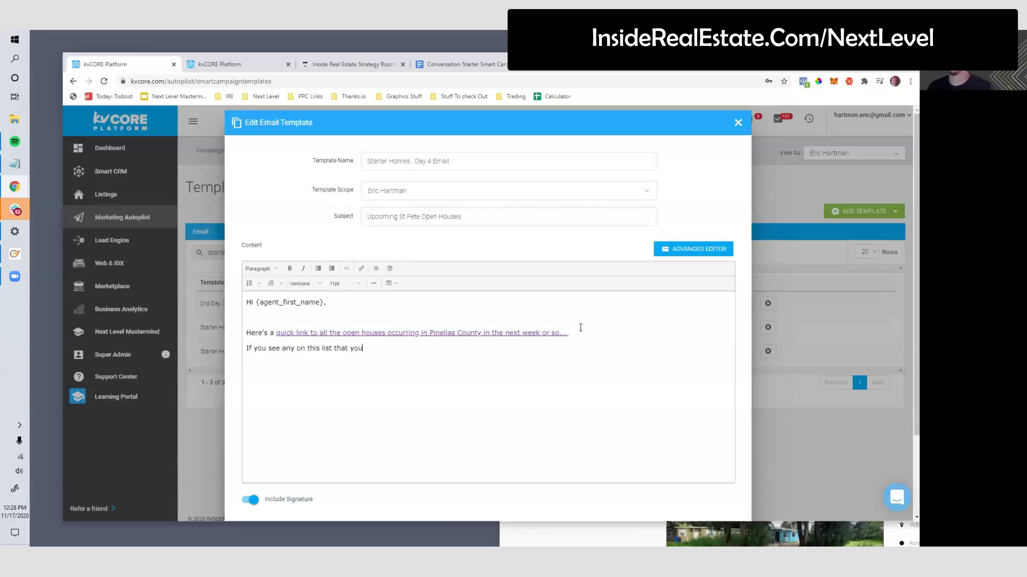
type(" like, but you can't make the open house time, let me k")
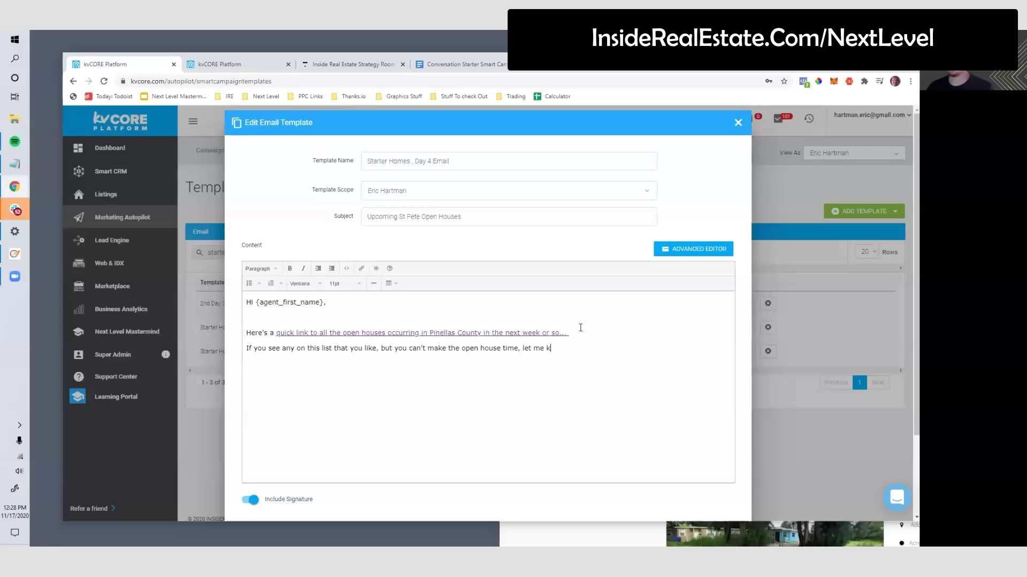
type("now and I can schedule you a private showing..")
key("Return")
type("Thanks!")
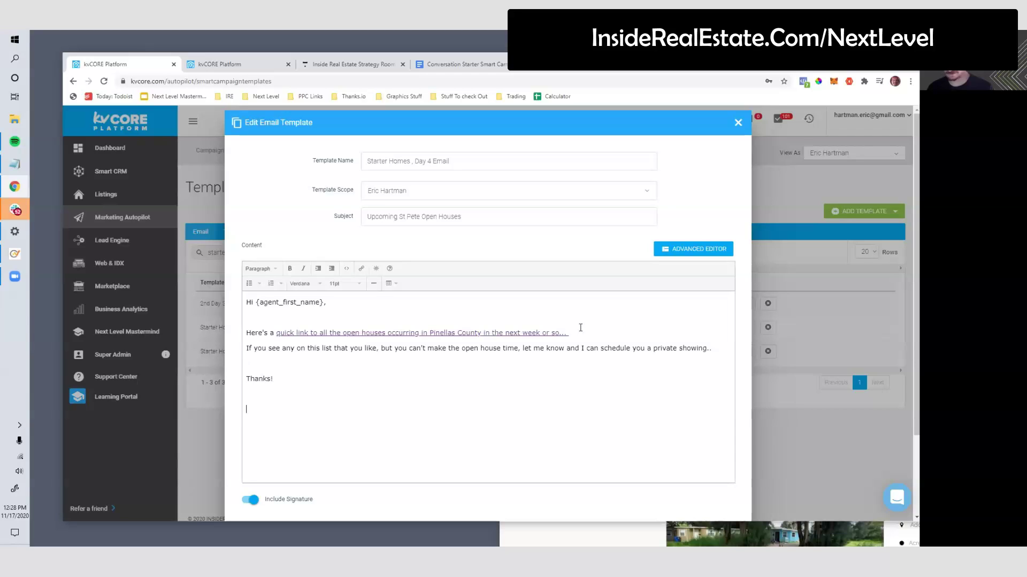
type(" --Eric")
Step: Review the finished Day 4 email body and save the template update
left_click_drag(335, 409, 241, 296)
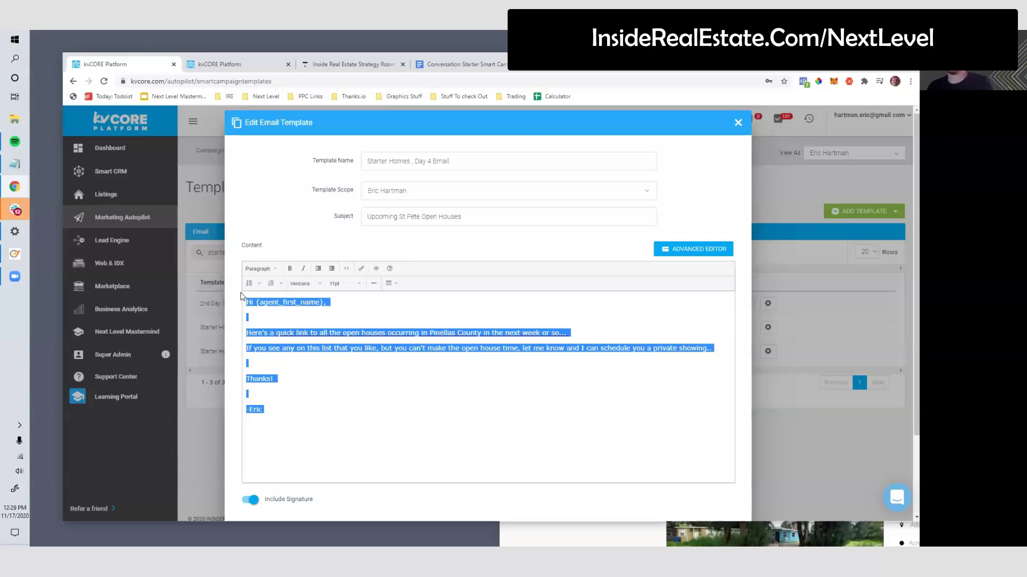
scroll(291, 385, "down", 2)
left_click(293, 309)
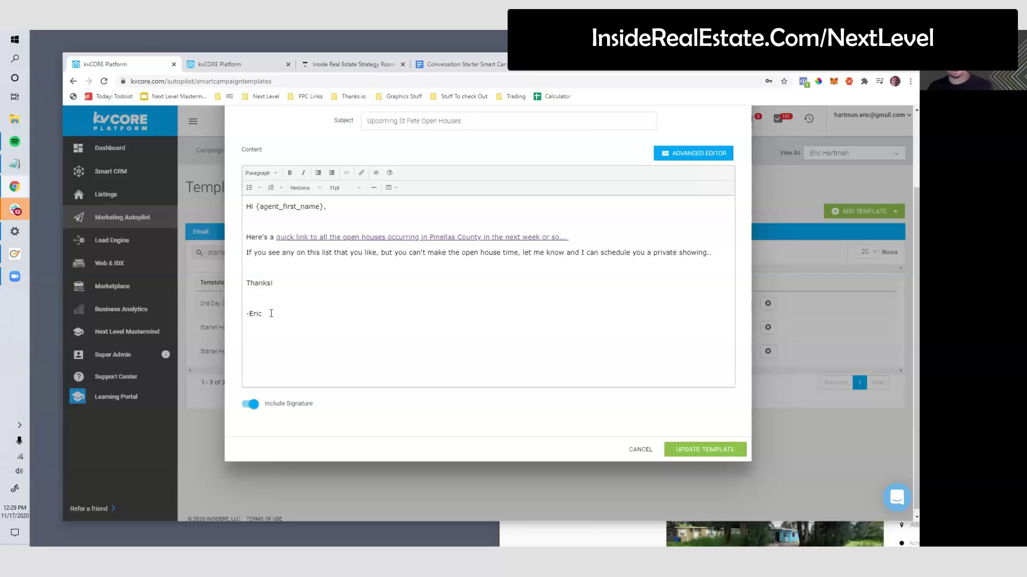
left_click(720, 450)
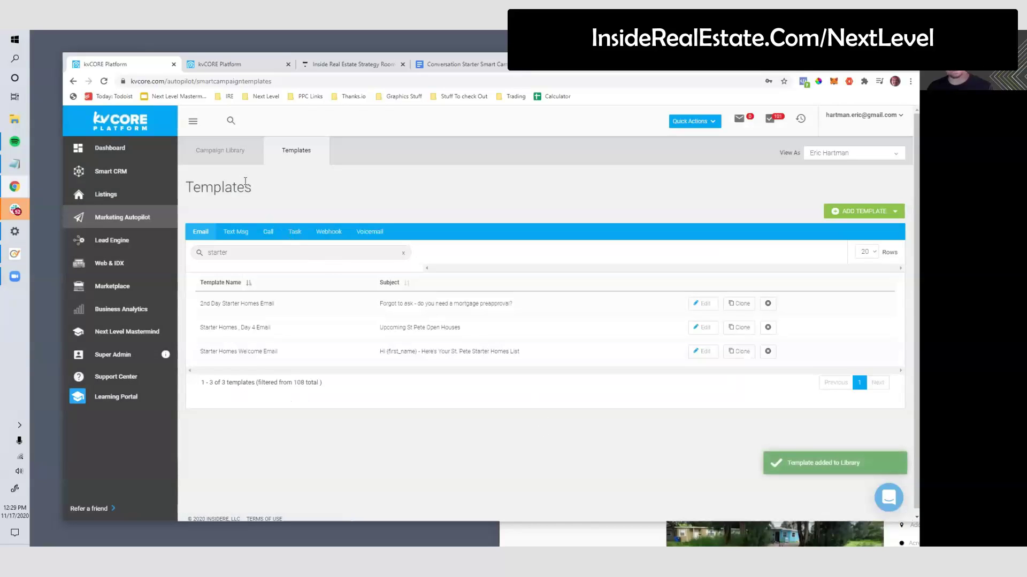
Step: In the Starter Homes Conversation Starter campaign, start an email action named "Day 4 Starter Home - Open House List"
left_click(235, 154)
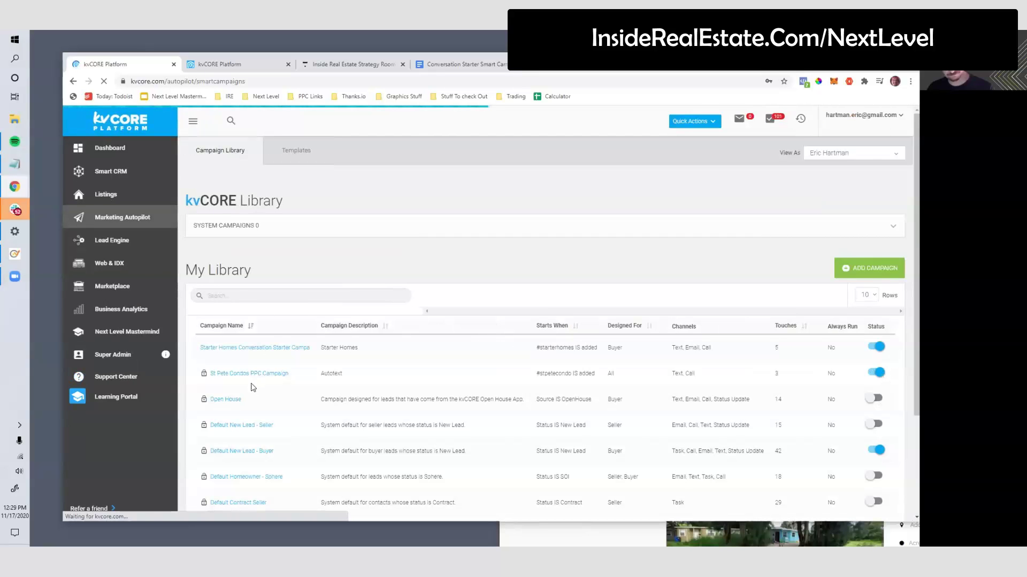
left_click(245, 351)
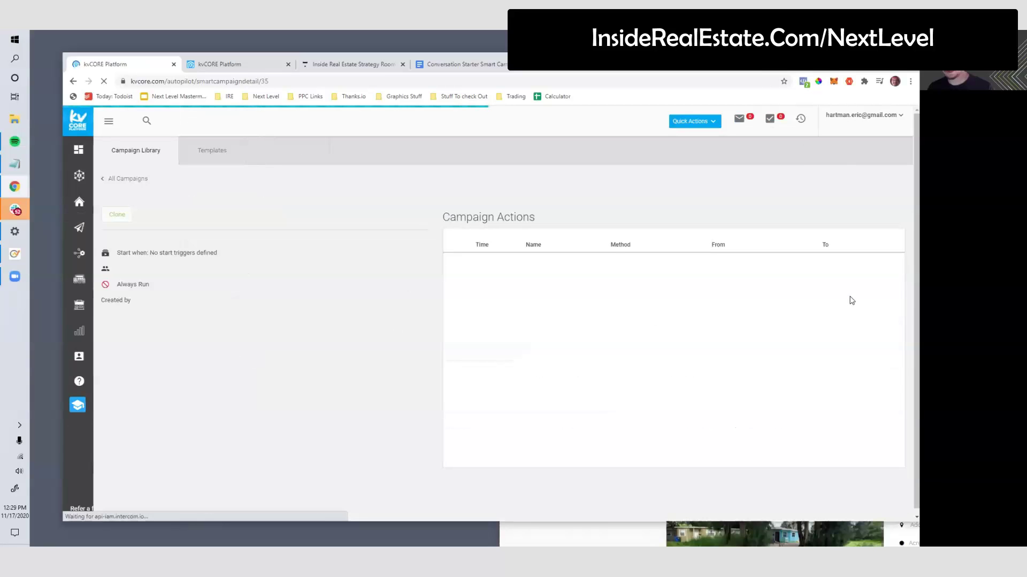
left_click(861, 230)
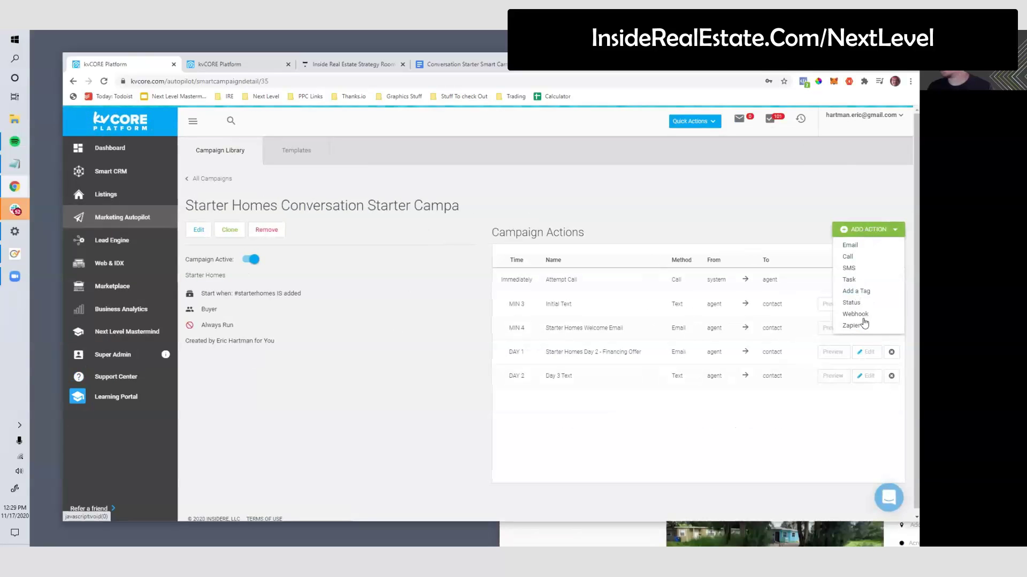
left_click(852, 246)
left_click(381, 161)
type("re")
key("BackSpace")
key("BackSpace")
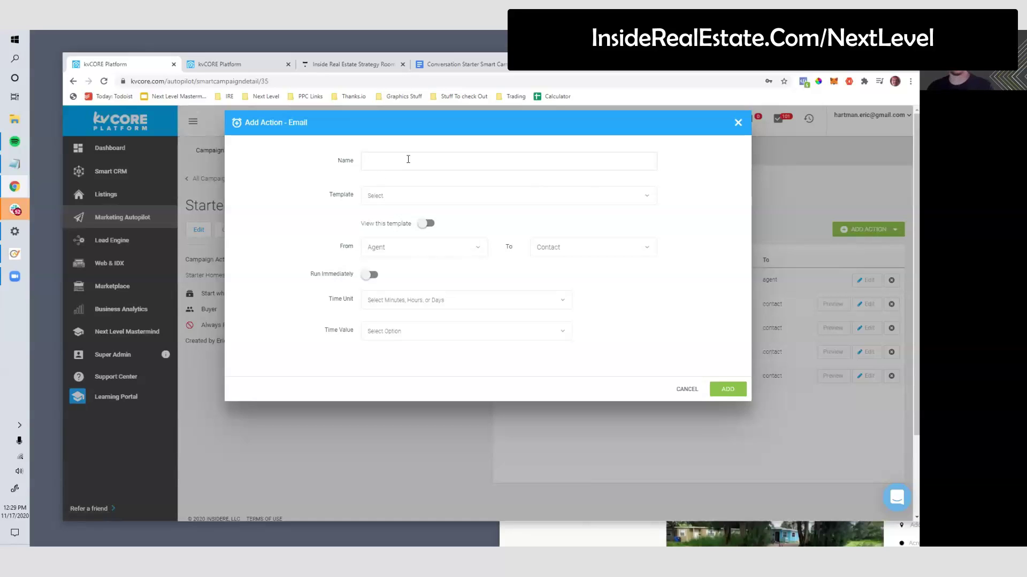
key("BackSpace")
type("Day 4 ")
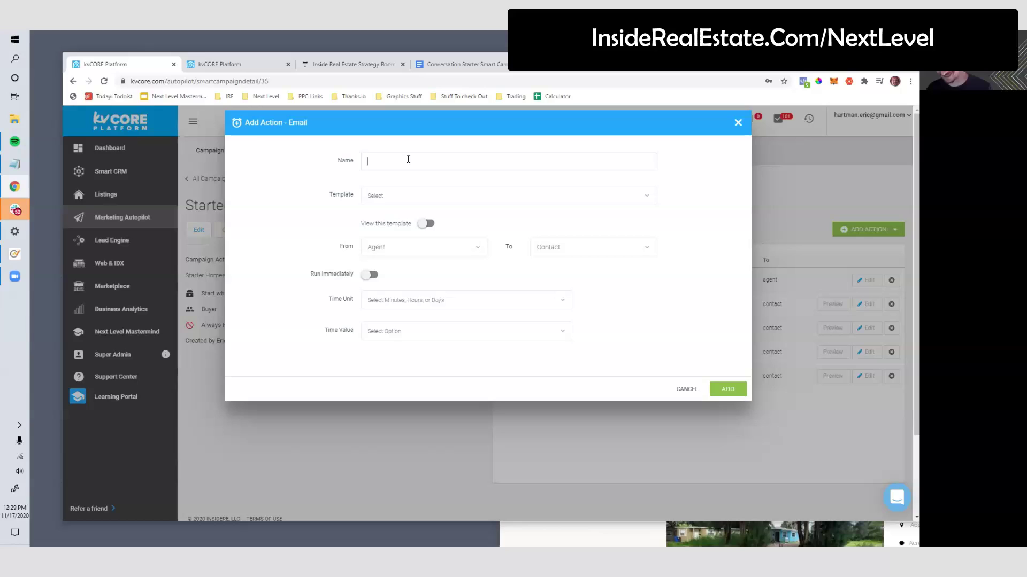
type("Open House List")
Step: Find the Starter Homes, Day 4 Email template with "day 4" and assign it to the email action
left_click(405, 203)
type("day ")
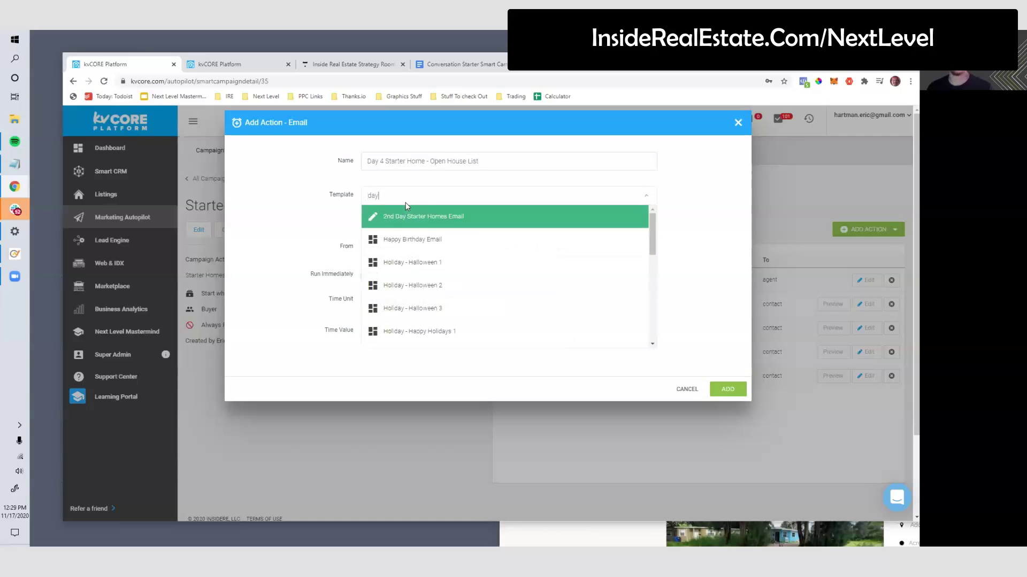
type("4")
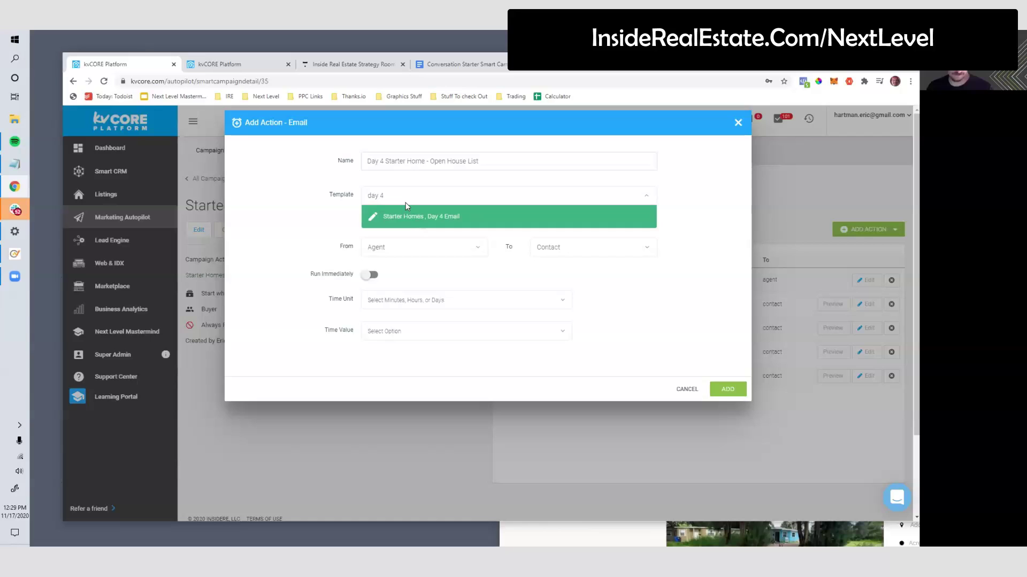
left_click(412, 218)
Step: Schedule the Day 4 open house email action for 4 days and add it to the campaign
left_click(381, 300)
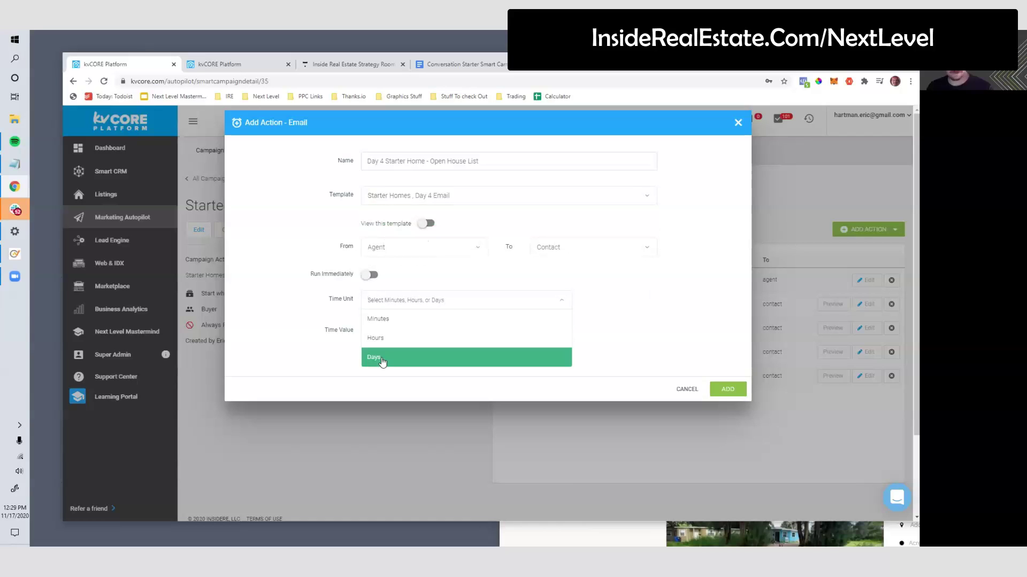
left_click(382, 360)
left_click(395, 332)
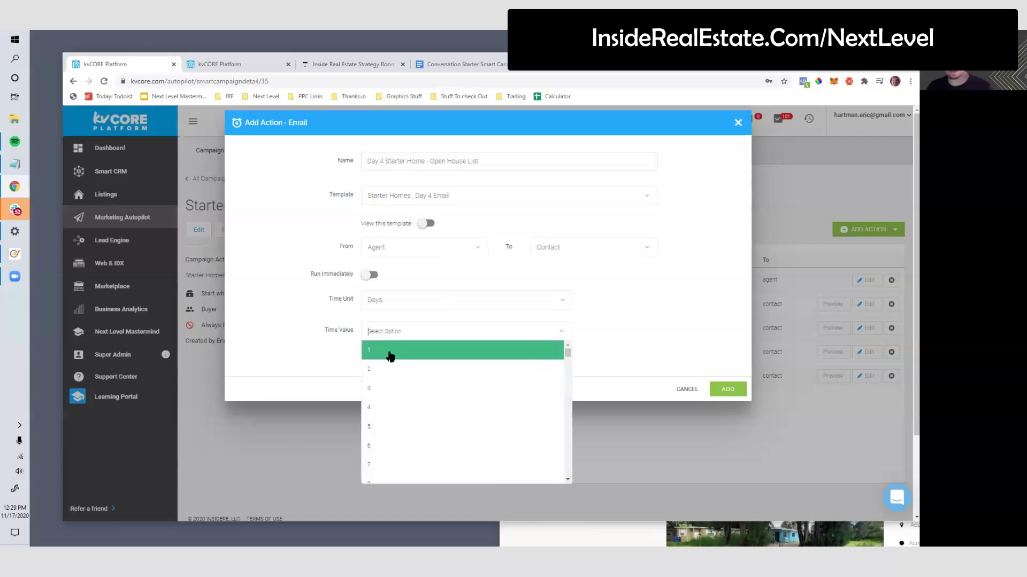
left_click(378, 395)
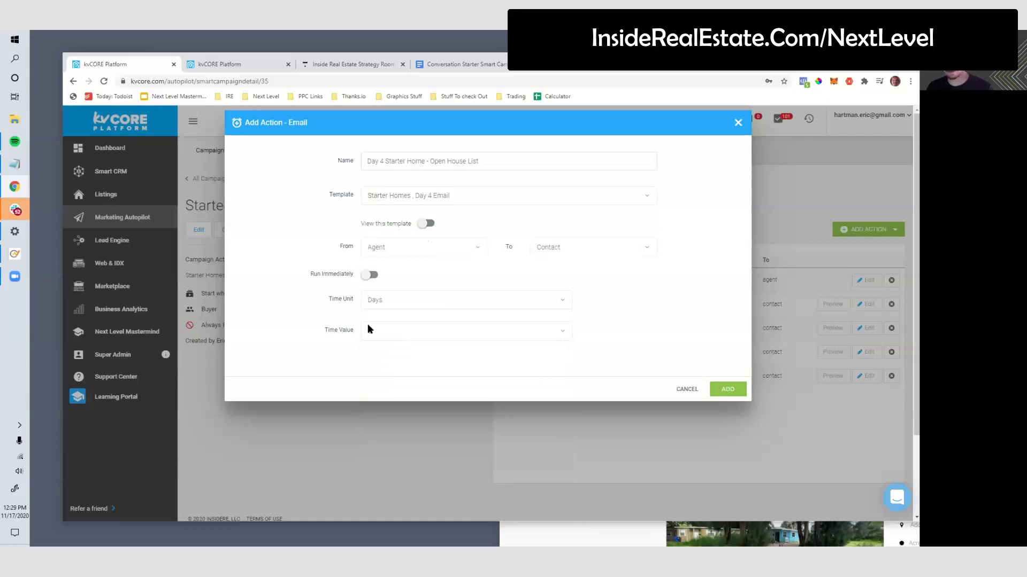
left_click(430, 337)
left_click(384, 408)
left_click(730, 395)
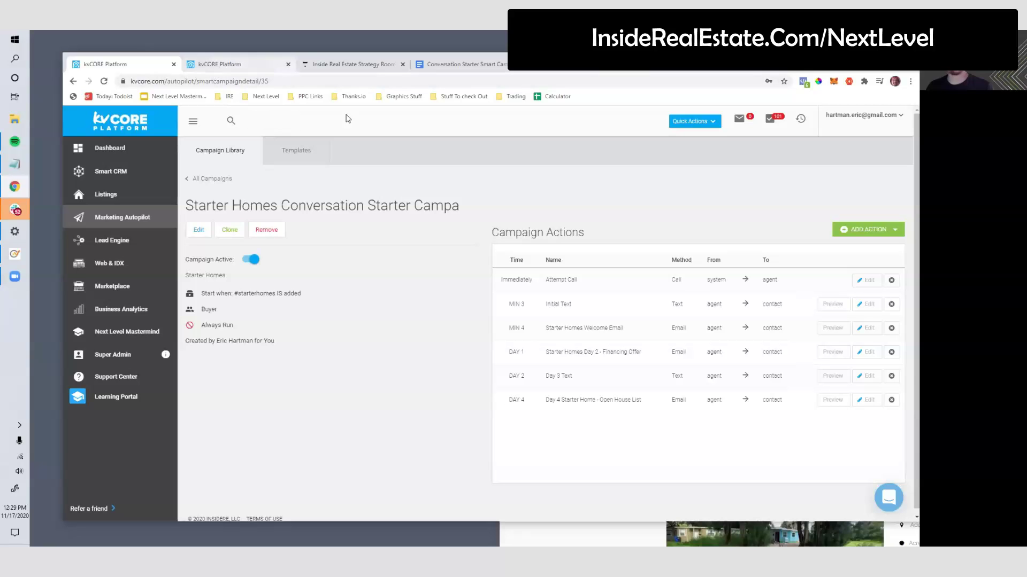
Step: In the Conversation Starter Smart Campaign document, append "(should i stop?)" to the "7th day email" bullet
left_click_drag(795, 65, 778, 96)
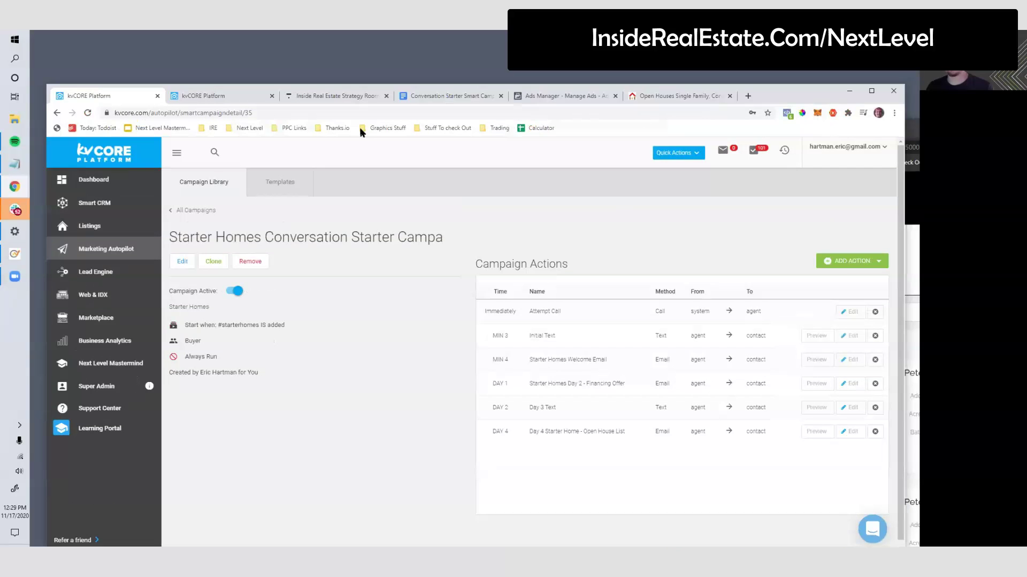
left_click(422, 99)
scroll(380, 315, "down", 2)
left_click(388, 386)
left_click(361, 354)
double_click(384, 354)
left_click(383, 355)
type("(")
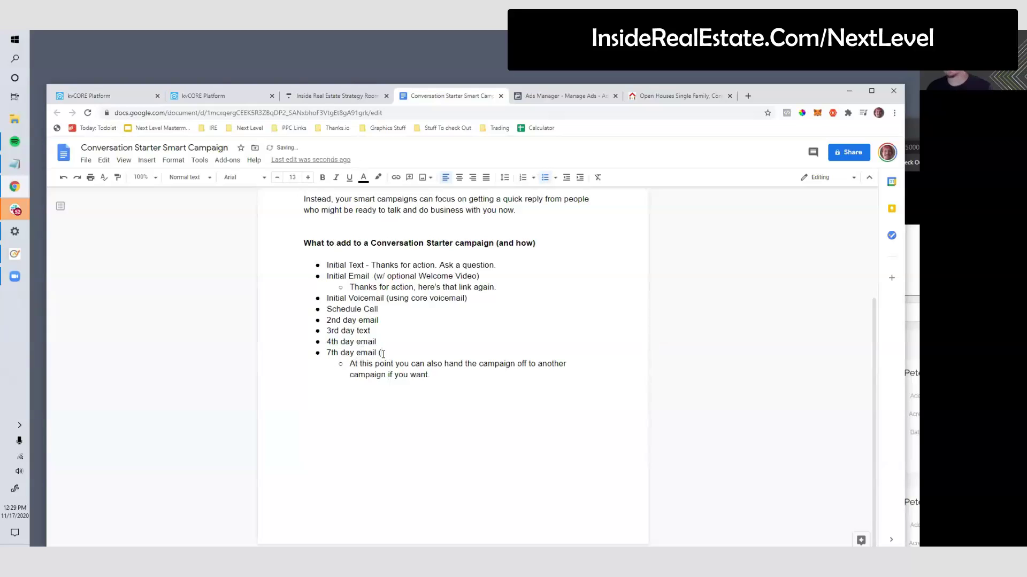
type("should i stop?)")
left_click_drag(377, 352, 439, 357)
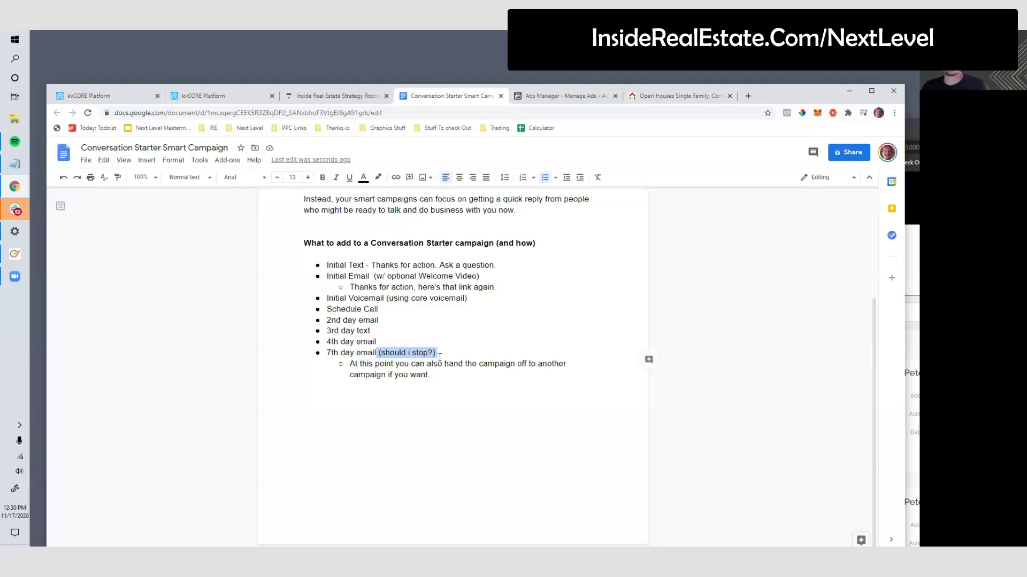
left_click(425, 352)
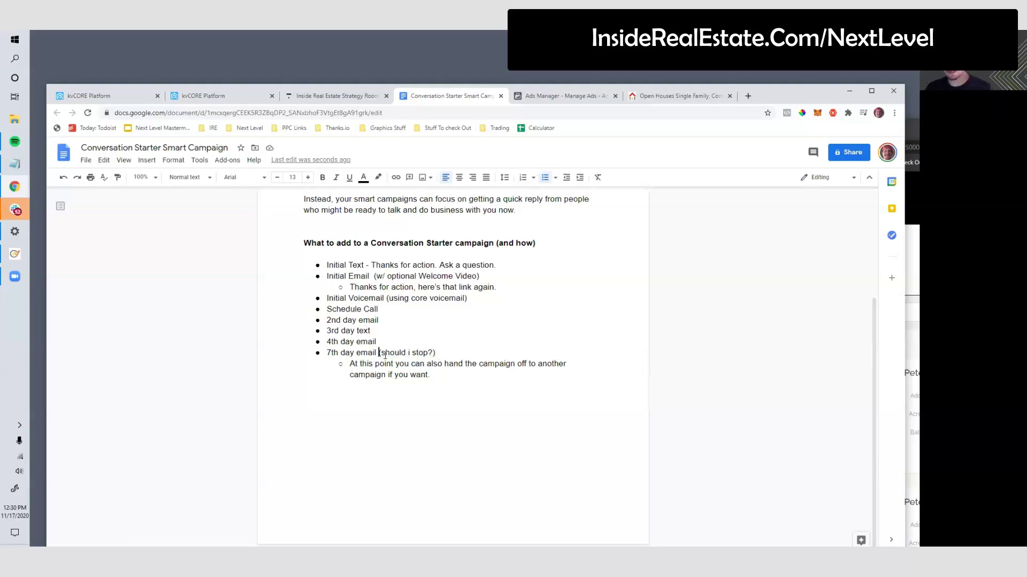
left_click_drag(379, 353, 436, 353)
Step: Back in kvCORE, start an email template named "Starter Homes, Day 7 (Should I Stop" with the subject "Keep sending your real estate info?"
left_click(214, 96)
left_click(126, 98)
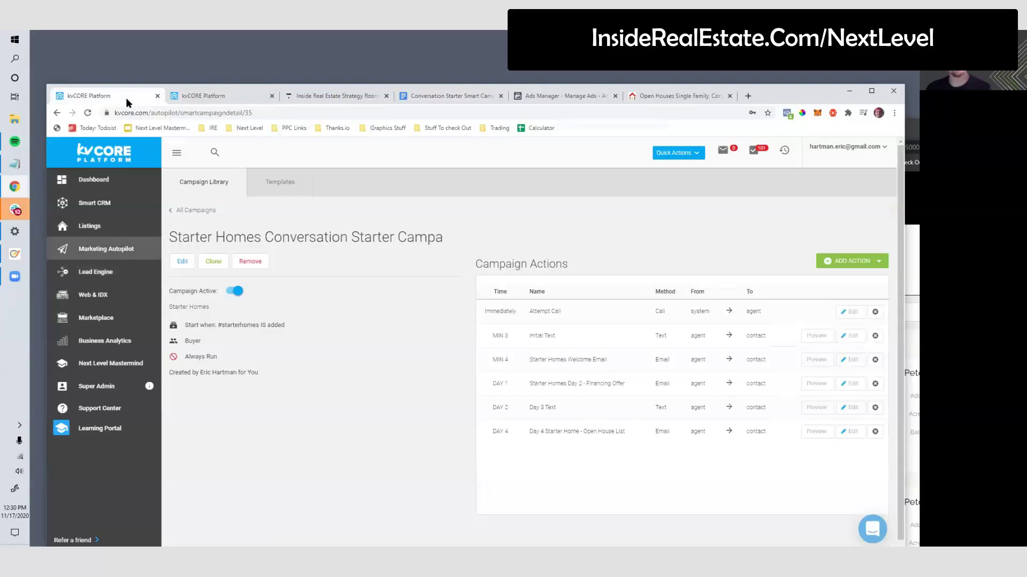
left_click(223, 102)
left_click(98, 103)
left_click(282, 185)
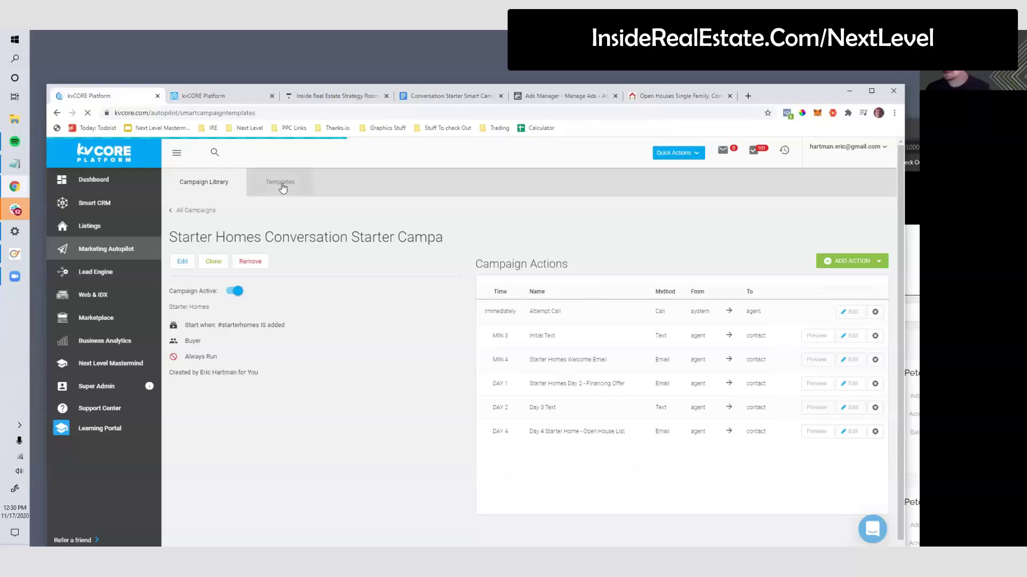
left_click(820, 248)
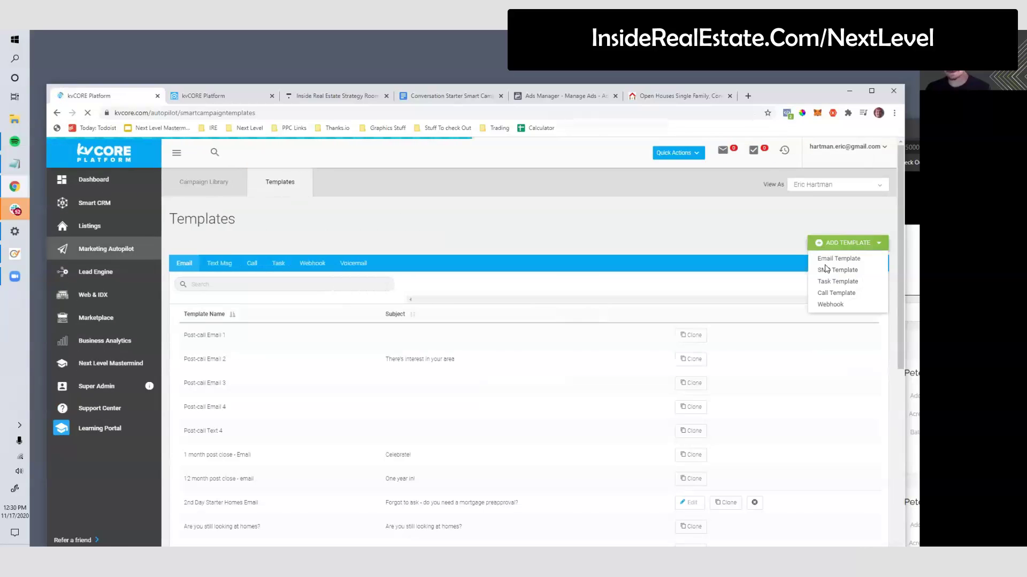
left_click(827, 260)
left_click(380, 191)
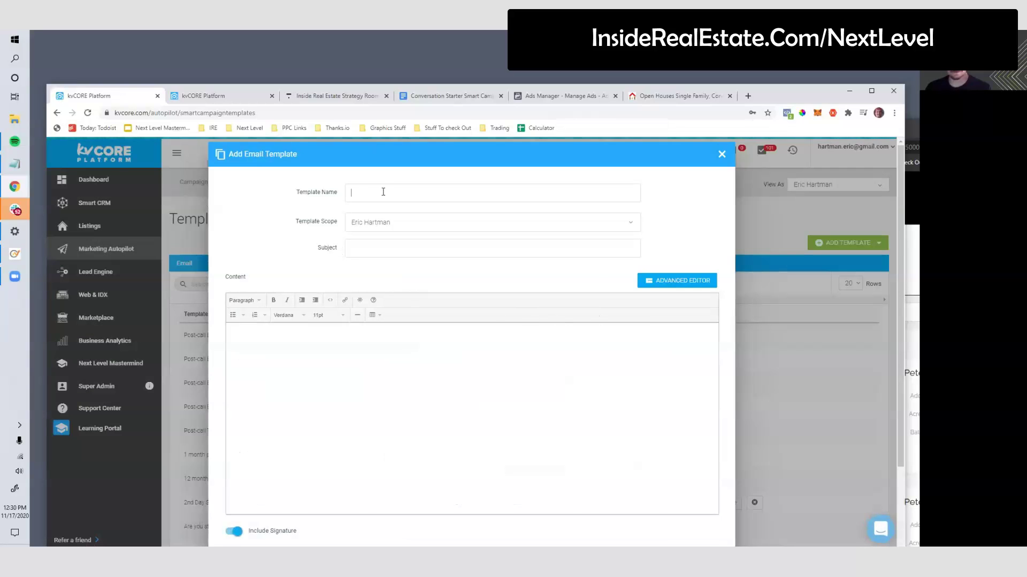
type("Starter Homes ")
type(" Day 7 (Should I Stop")
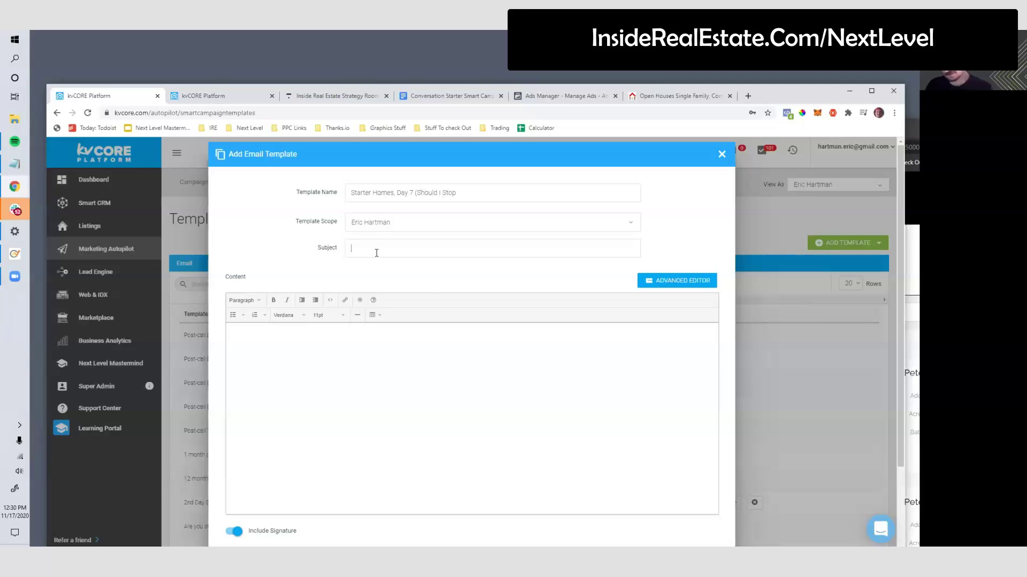
type("Keep sending Your real estate info?")
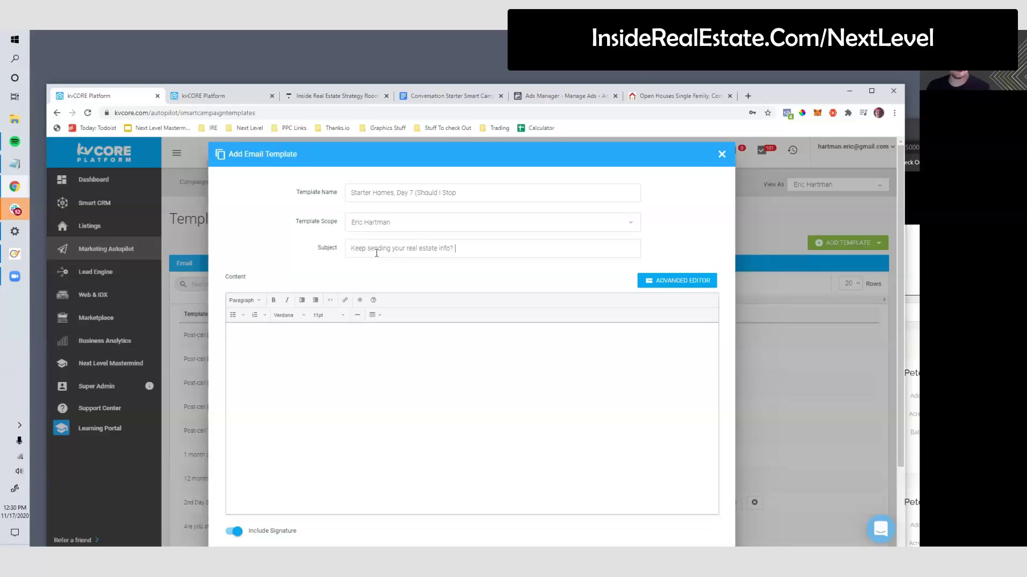
Step: Begin the email body with the greeting "Hi {first_name}," using the contact's first-name merge field
left_click(313, 354)
type("Hi")
left_click(359, 300)
mouse_move(367, 316)
left_click(451, 316)
type(",")
key("Return")
key("Return")
Step: Write the body asking if the contact is still ok with getting starter homes and St. Pete real estate info, with the agent's first-name sign-off
type("I've been sending")
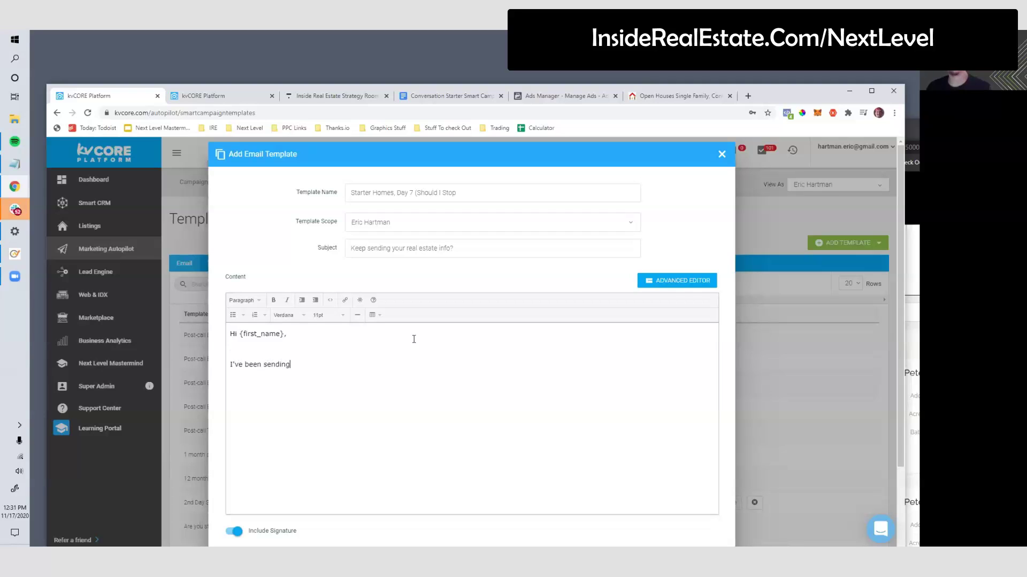
type(" Starter homes and other info related to St. Pete real esta")
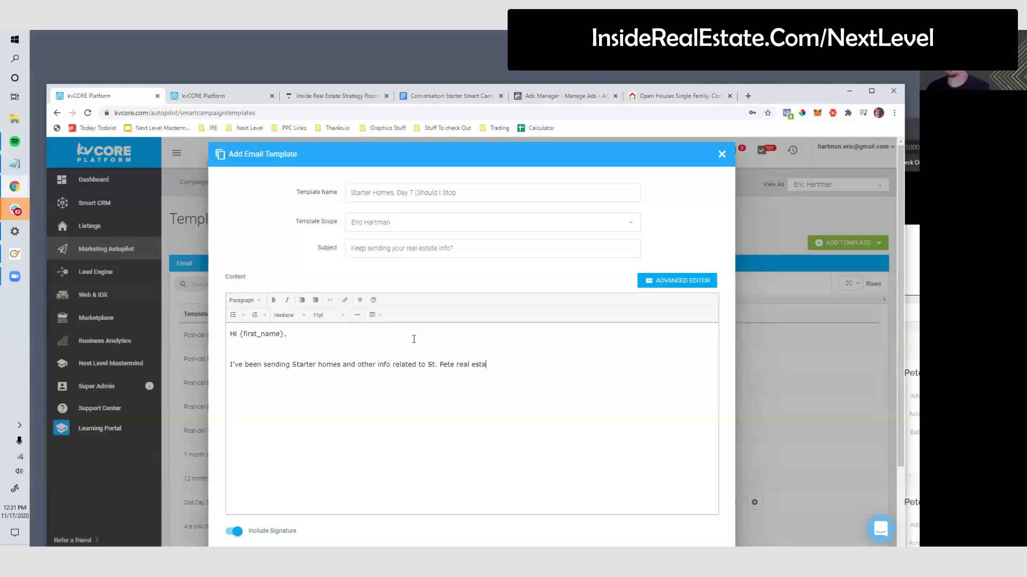
type("te over the past week or soust w")
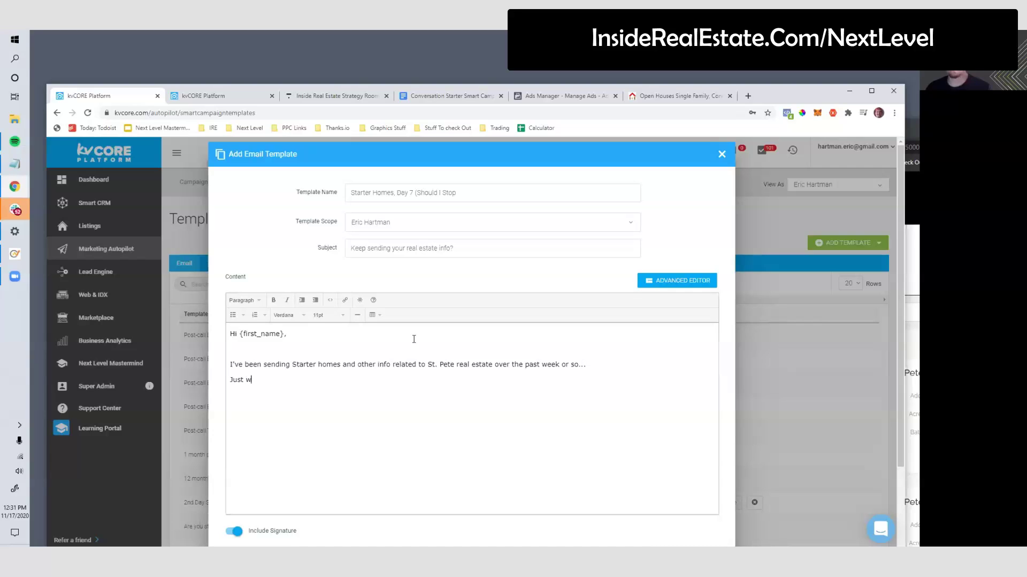
type("anted to make sure.. are you still")
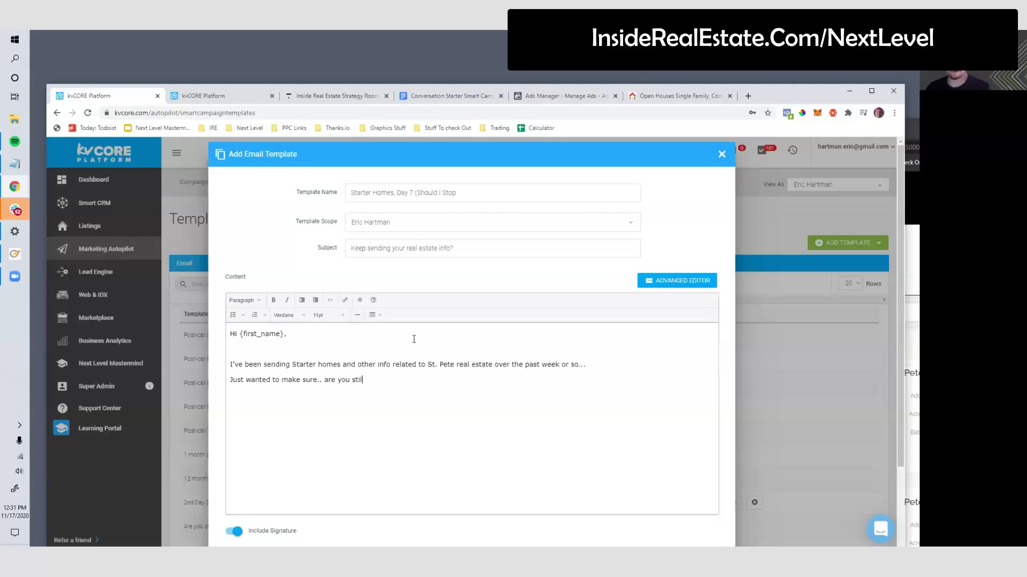
type(" ok with getting this info?")
key("Return")
type("-Eric")
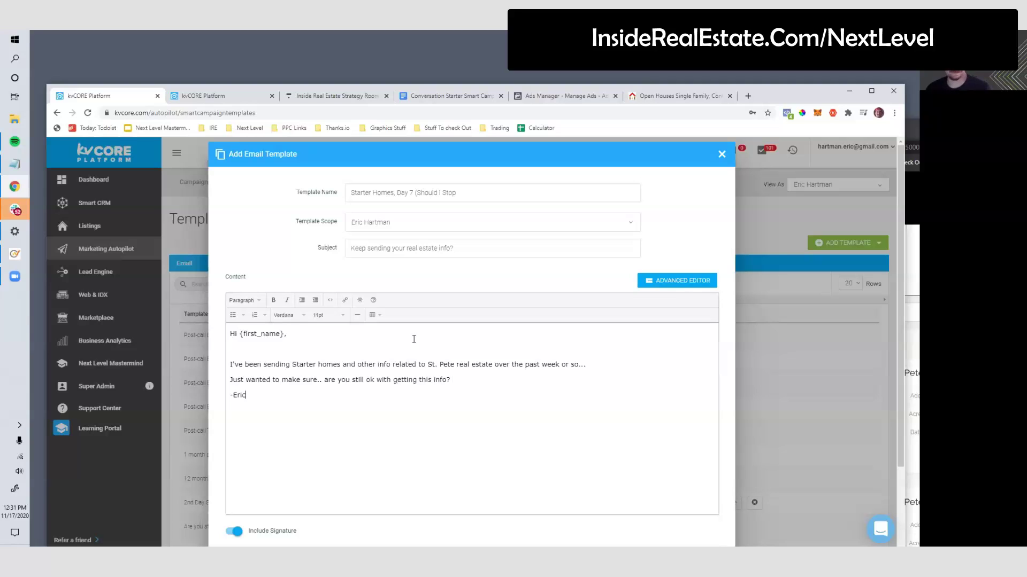
Step: After the question in the email body, add "(if not, I can unsubscribe you if you want?)"
left_click(456, 374)
type("(if not, I can unsubscrib")
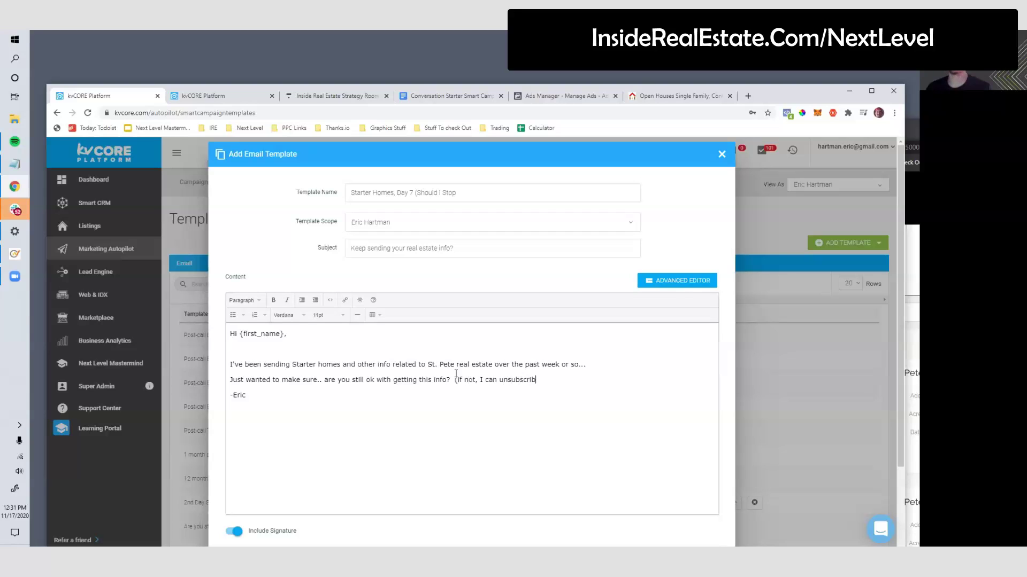
type("e you if you want?")
left_click_drag(451, 380, 604, 371)
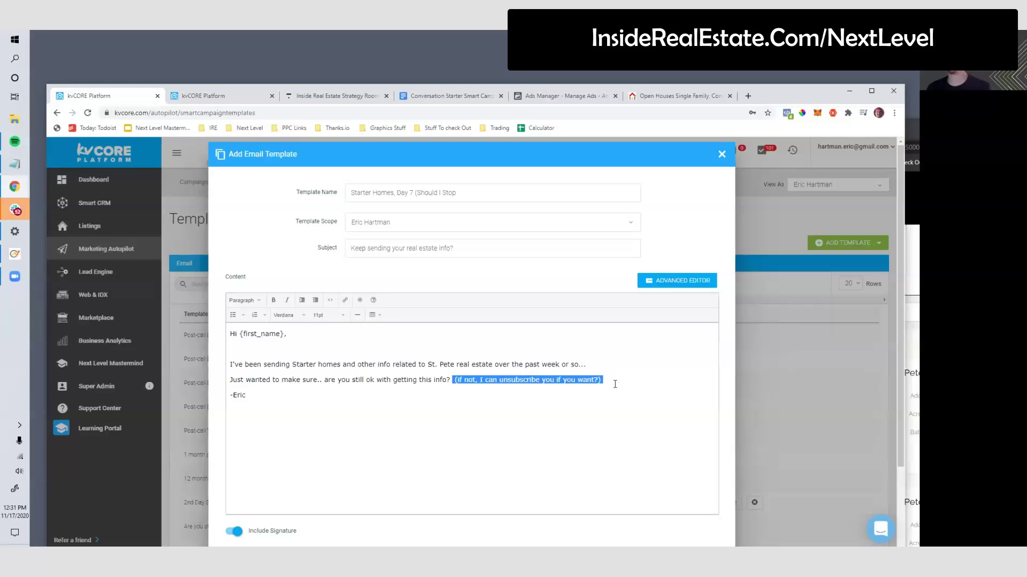
left_click(600, 382)
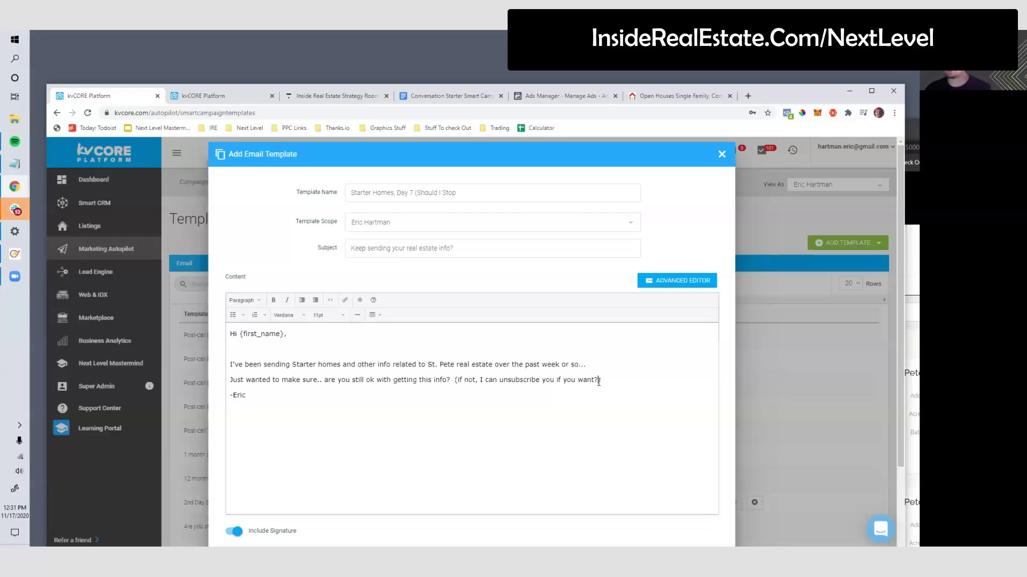
Step: Review the finished Day 7 email body and add the template to the library
scroll(594, 362, "down", 2)
scroll(595, 364, "up", 1)
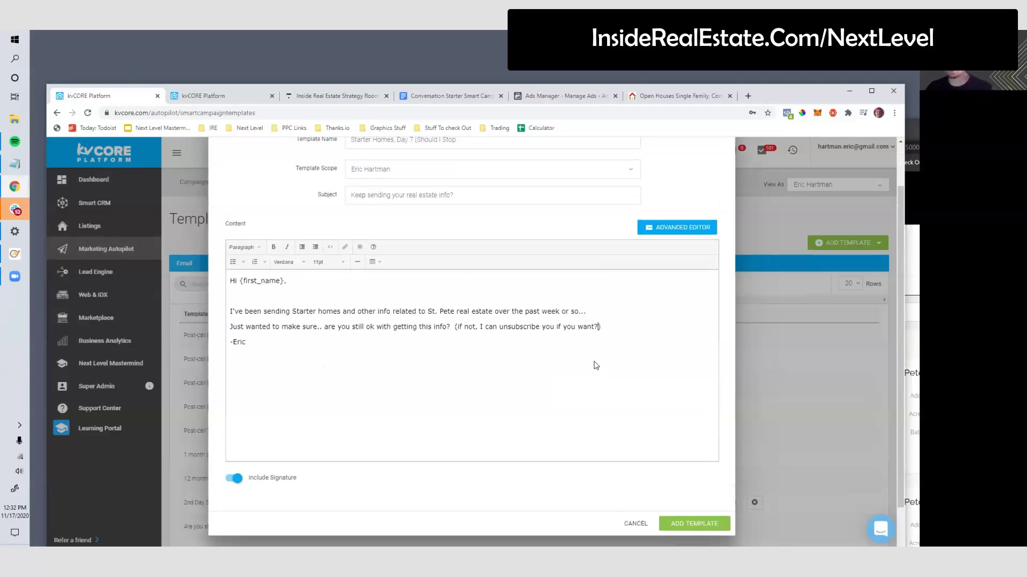
scroll(609, 359, "up", 1)
left_click_drag(602, 375, 267, 374)
left_click(265, 375)
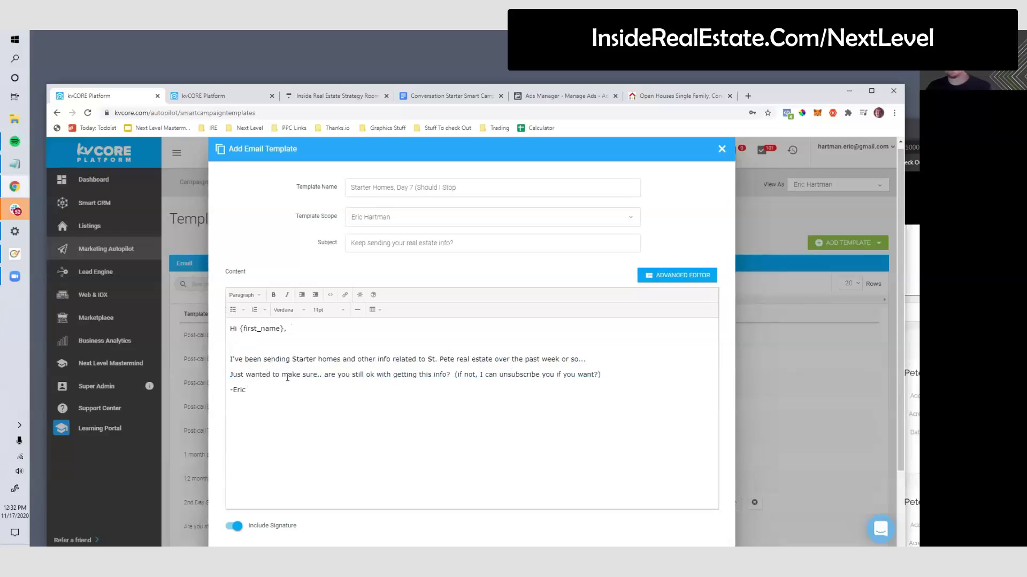
scroll(269, 369, "down", 2)
scroll(270, 385, "up", 2)
scroll(557, 340, "down", 2)
left_click(700, 482)
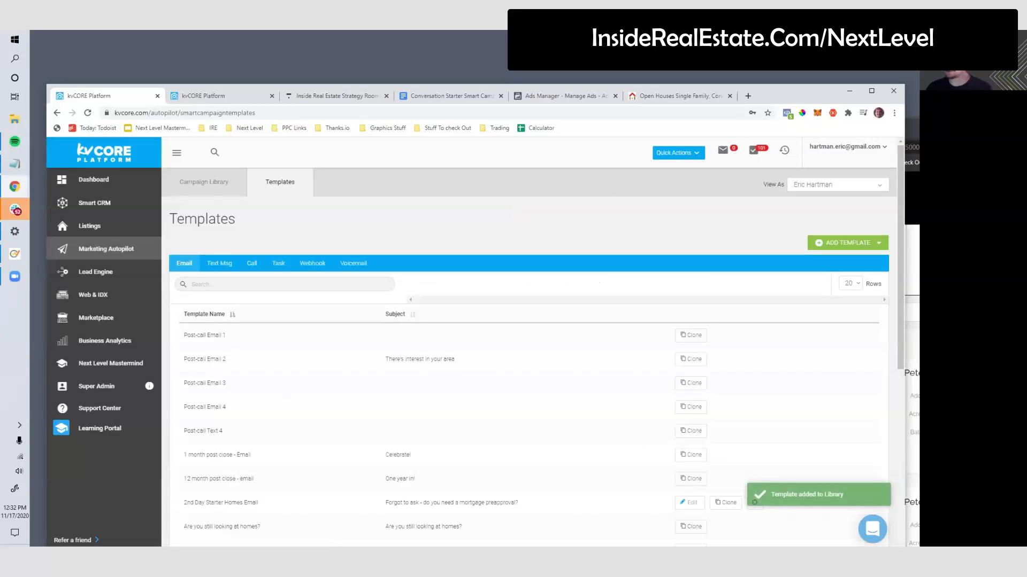
Step: In the Starter Homes Conversation Starter campaign, start an email action named "Day 7 Starter Homes - Stop Sending?"
left_click(200, 185)
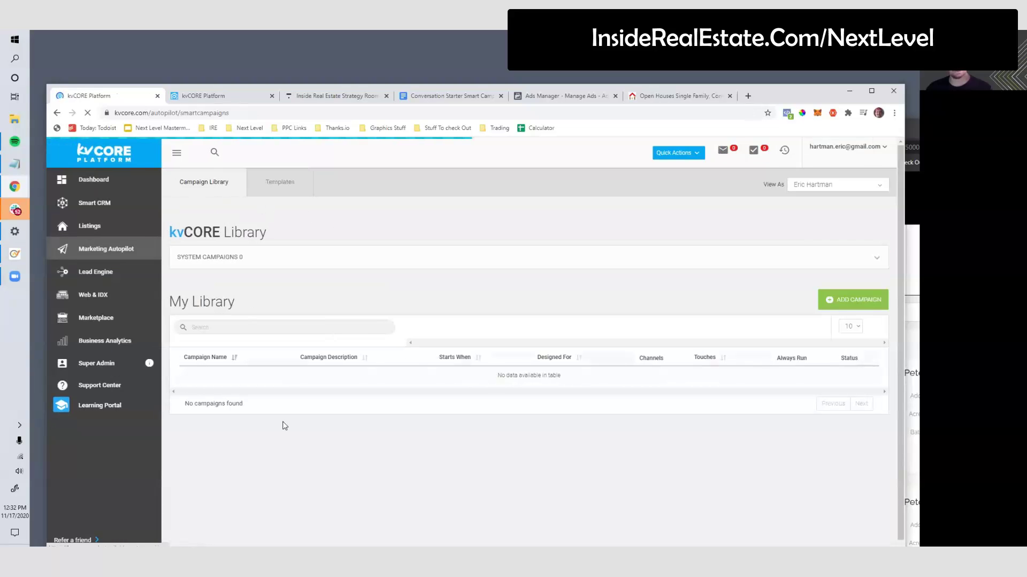
left_click(233, 383)
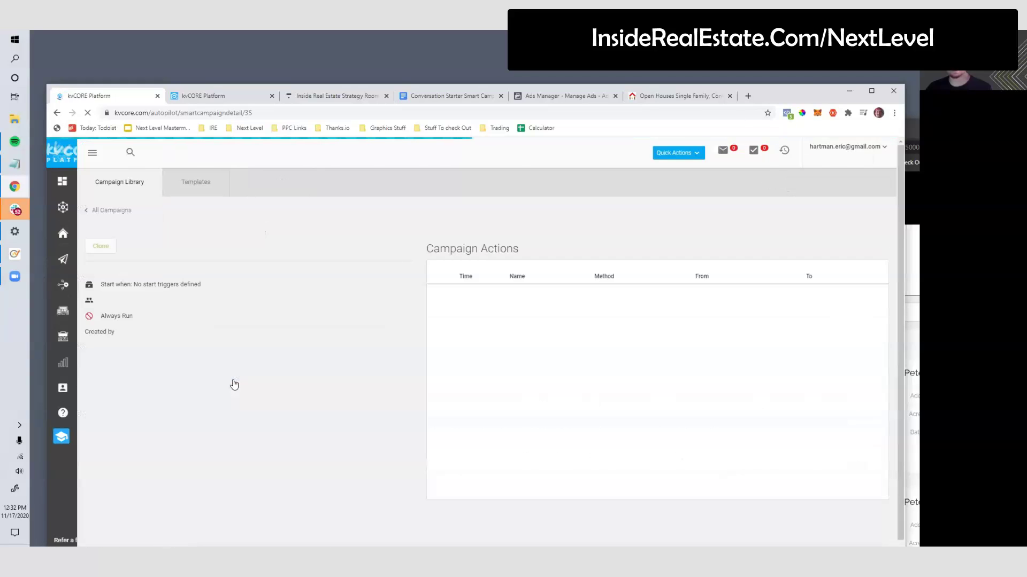
left_click(858, 261)
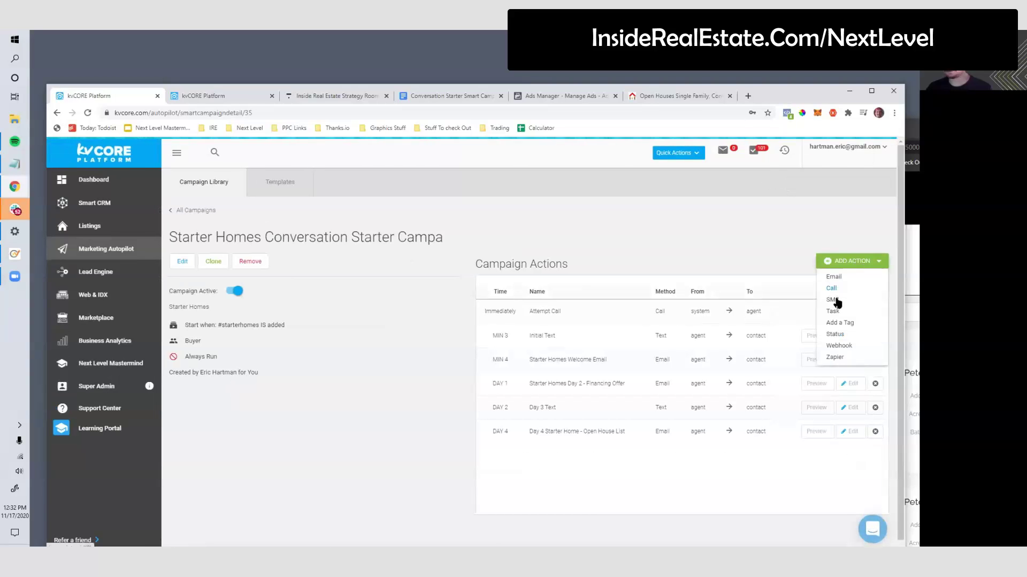
left_click(835, 278)
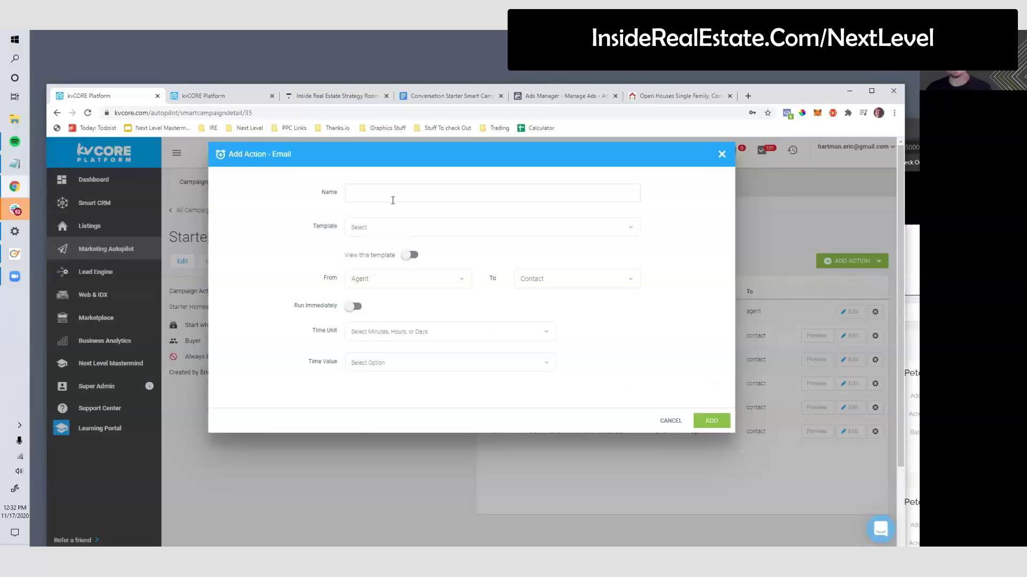
type("Day 7 Starter Homes - Stop Sending?")
Step: Assign the "Starter Homes, Day 7 (Should I Stop" template to the action, schedule it for 7 days and add it to the campaign
left_click(397, 229)
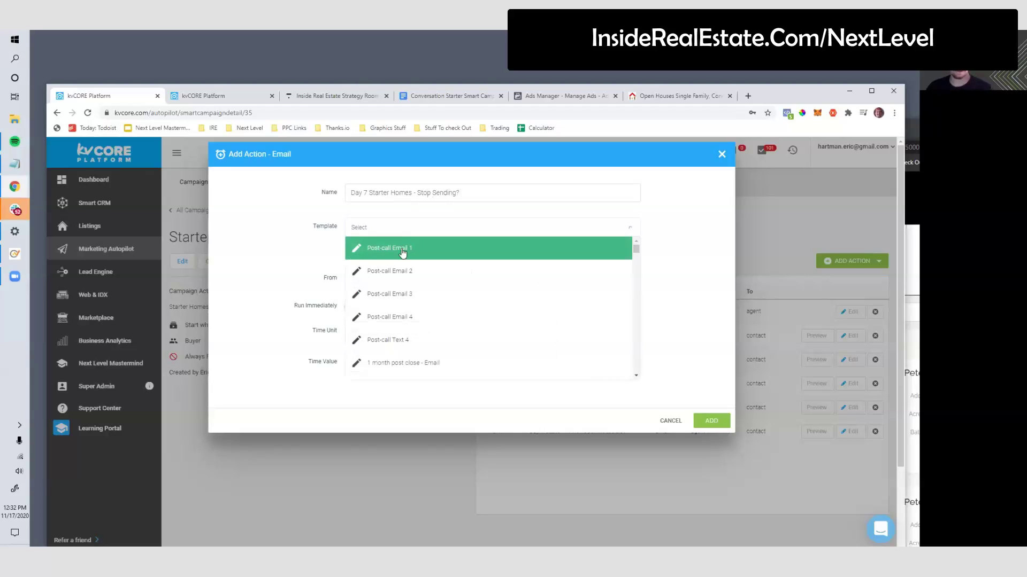
type("7")
left_click(402, 254)
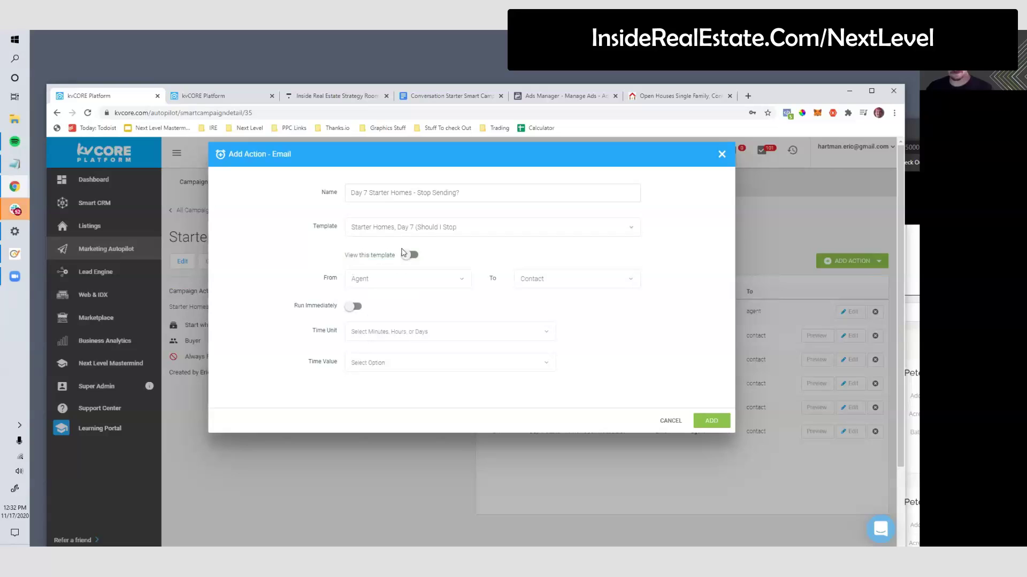
left_click(370, 335)
left_click(367, 388)
left_click(361, 368)
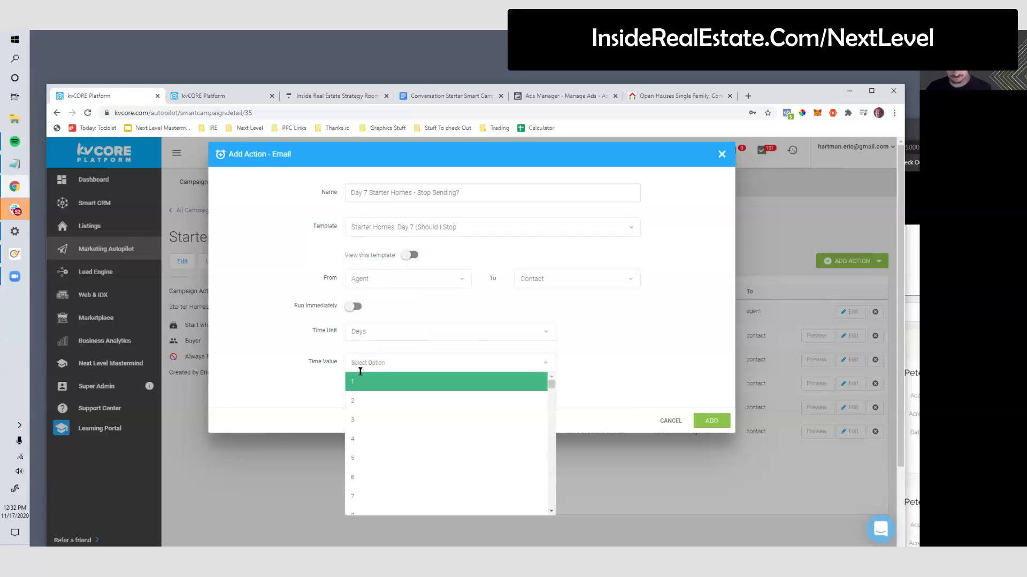
left_click(354, 502)
left_click(712, 421)
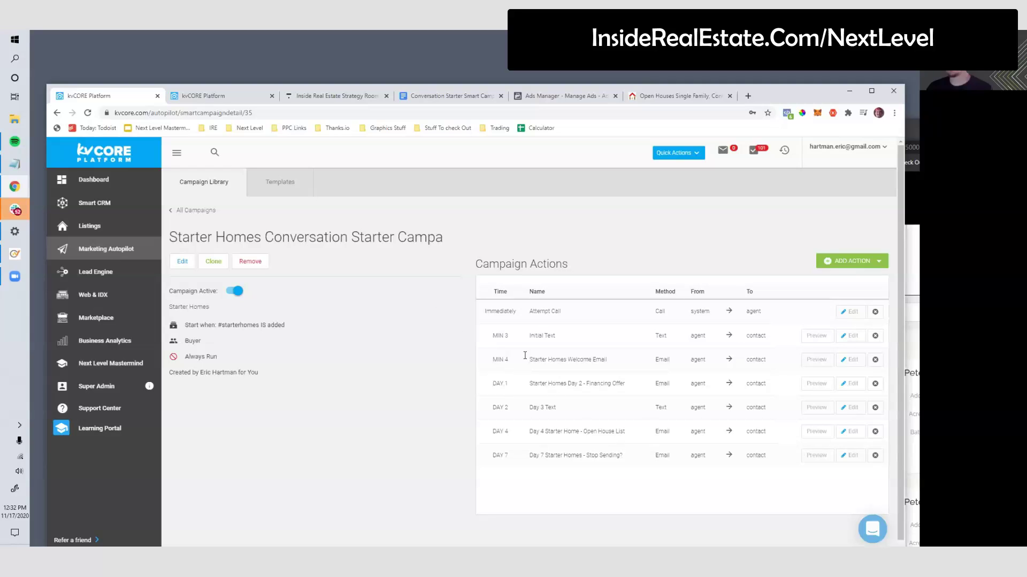
left_click_drag(264, 238, 415, 238)
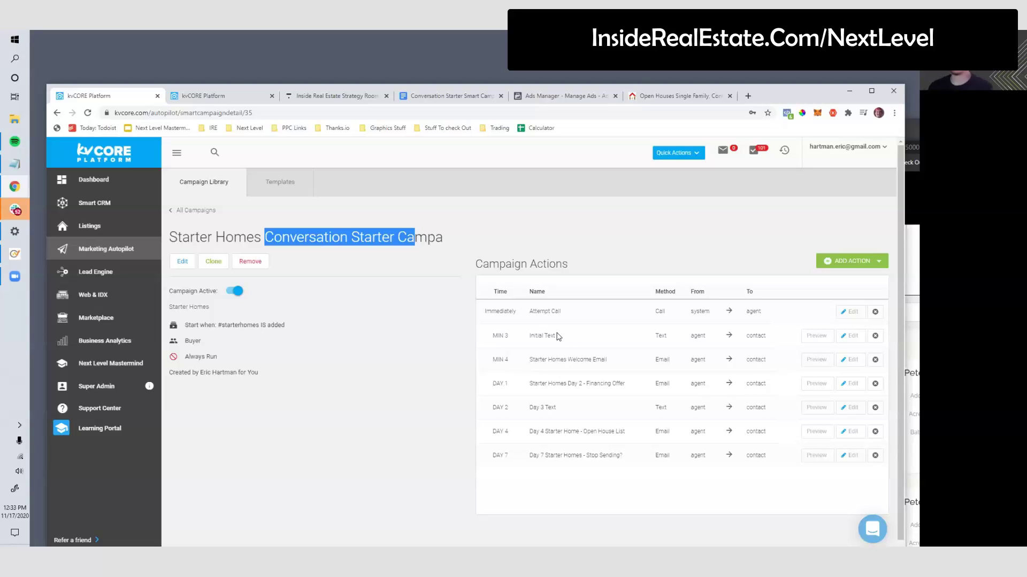
left_click_drag(558, 336, 506, 335)
left_click_drag(567, 341, 867, 341)
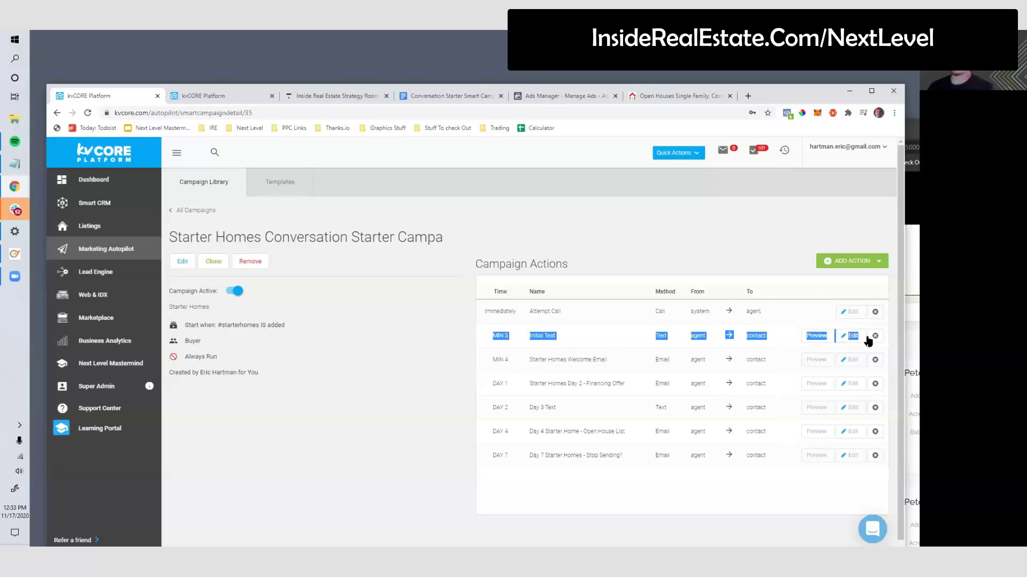
Step: Review the campaign's action list from the initial text through the Day 7 email
left_click(442, 354)
left_click_drag(482, 344, 818, 338)
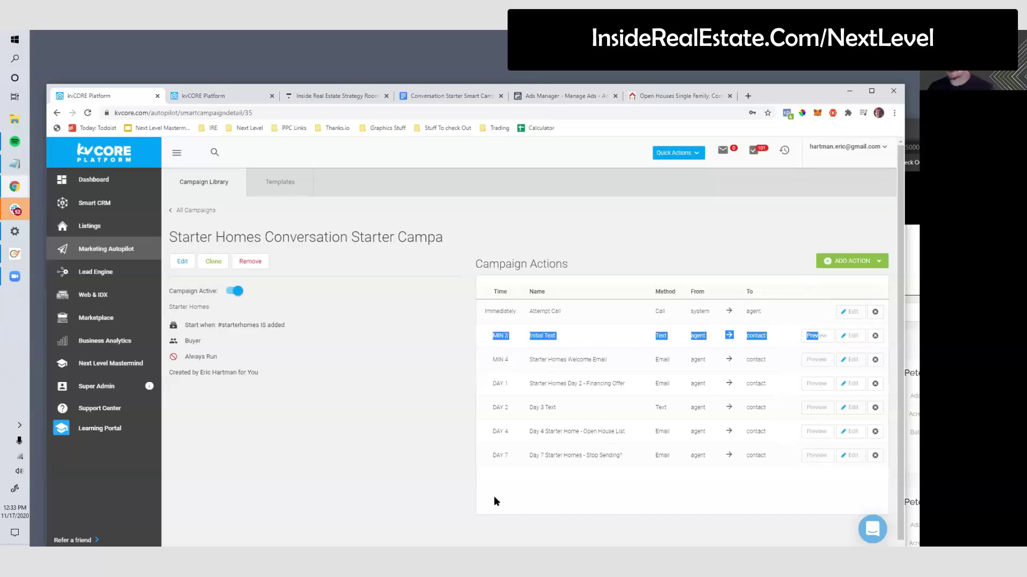
left_click(449, 400)
left_click_drag(485, 332, 664, 472)
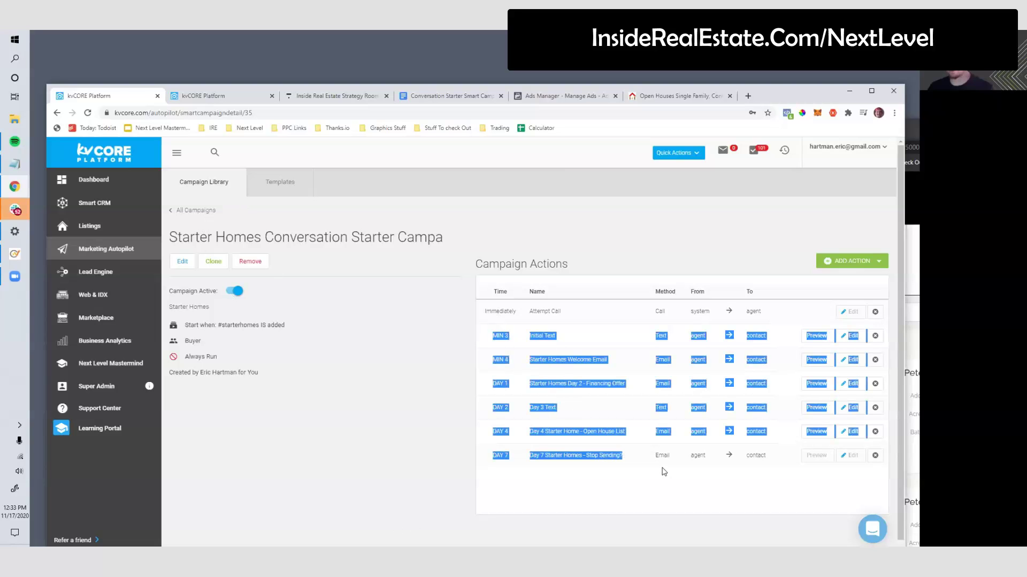
left_click(606, 473)
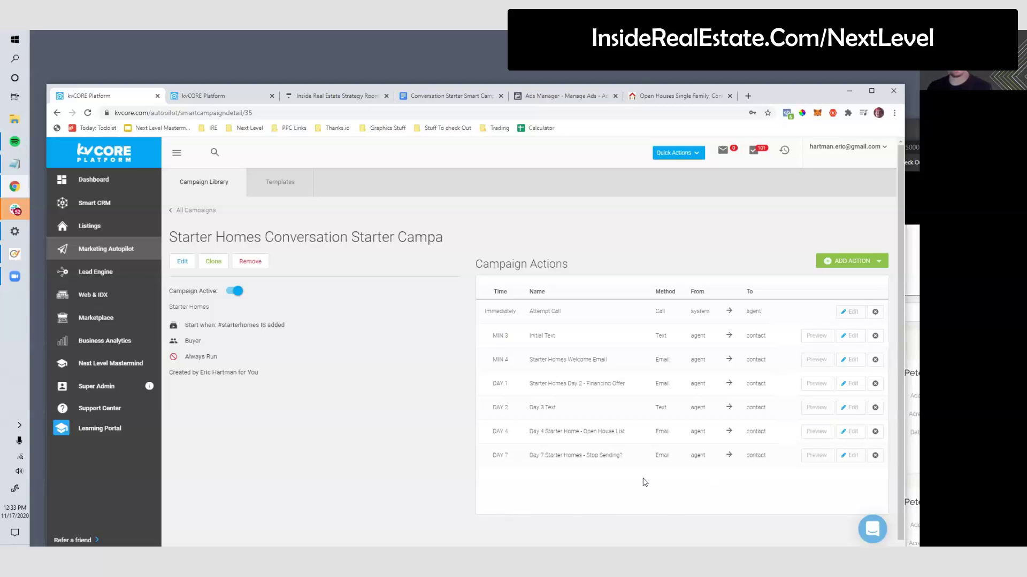
Step: Open the Search Alerts page of Marketing Autopilot and check the #starterhomes auto-assigned alert and its frequency
left_click(96, 249)
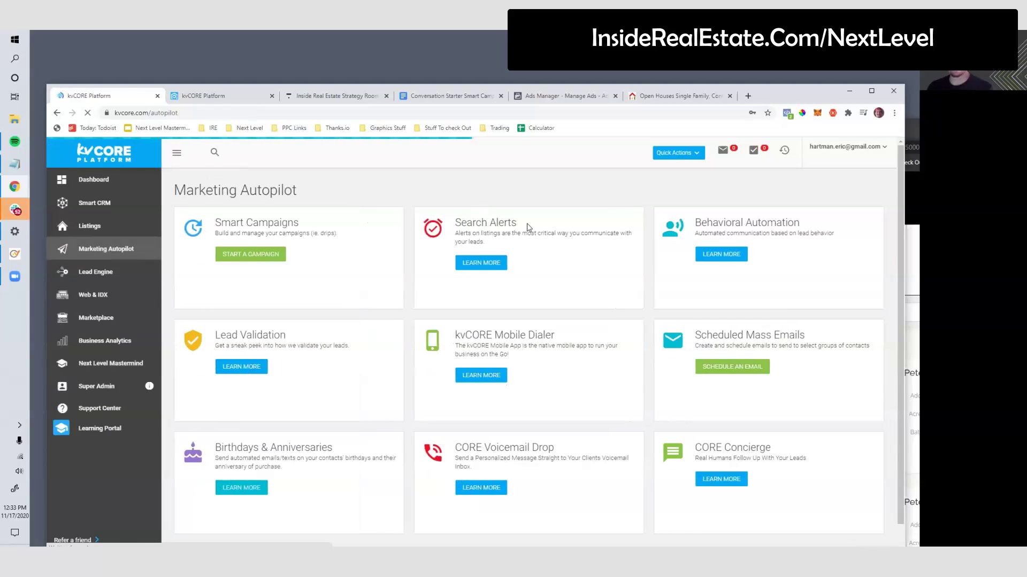
left_click_drag(528, 228, 454, 224)
left_click(475, 263)
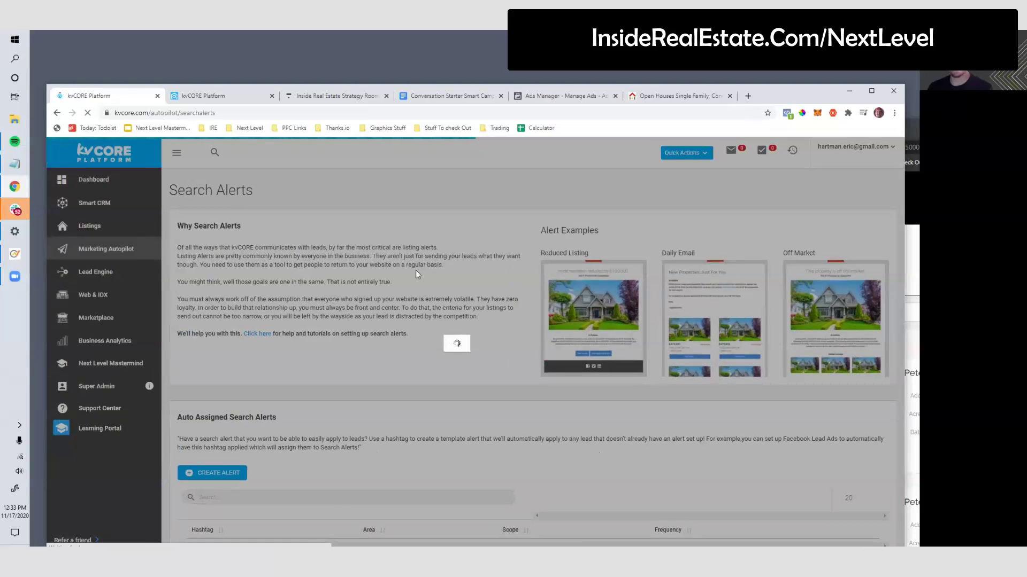
scroll(417, 274, "down", 2)
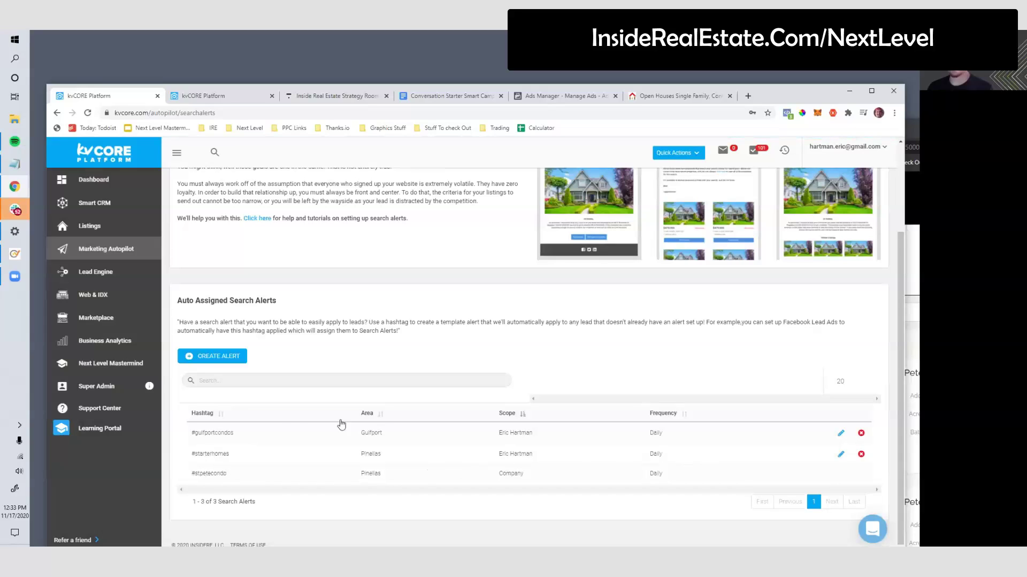
left_click_drag(231, 455, 192, 455)
left_click(661, 455)
double_click(661, 455)
scroll(400, 456, "up", 2)
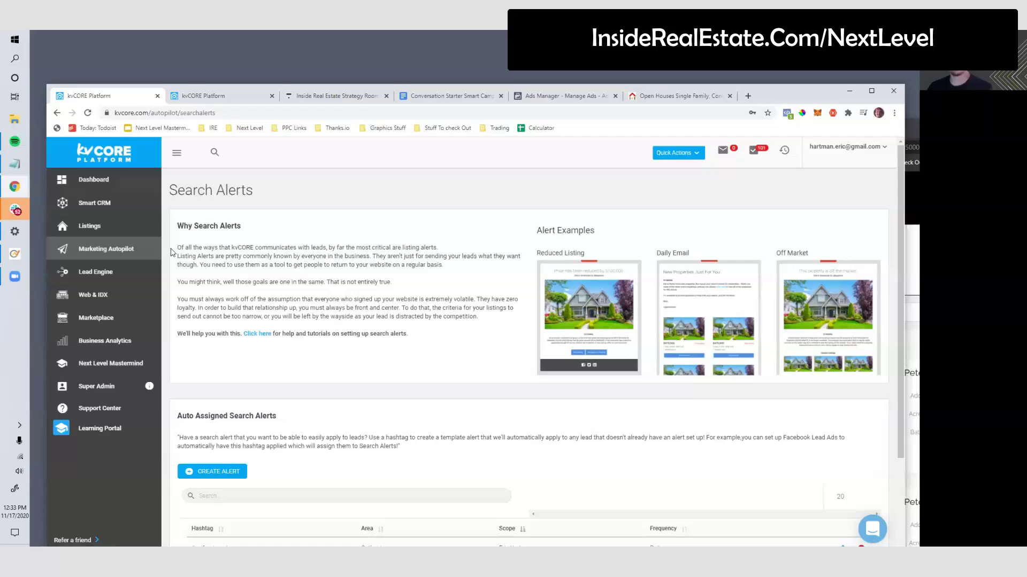
Step: Select the four newest leads in Smart CRM and start a mass text to them
left_click(100, 205)
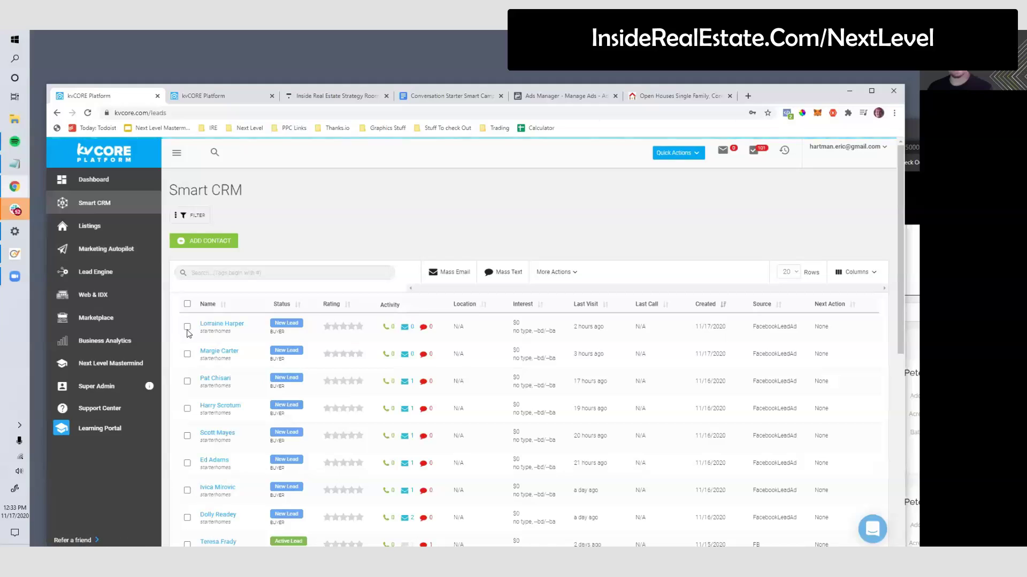
left_click(187, 326)
left_click(188, 354)
left_click(188, 382)
left_click(187, 409)
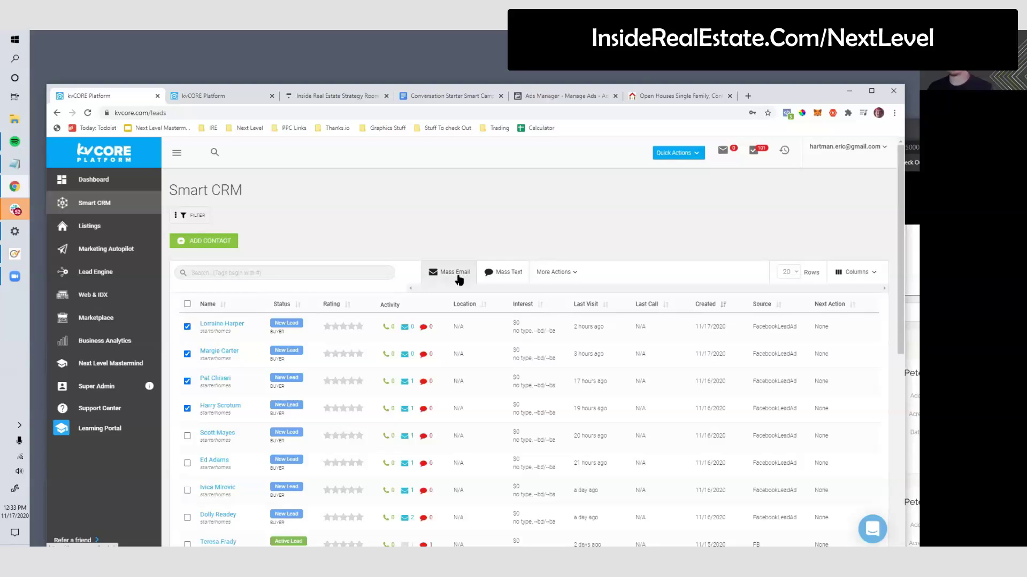
left_click(519, 278)
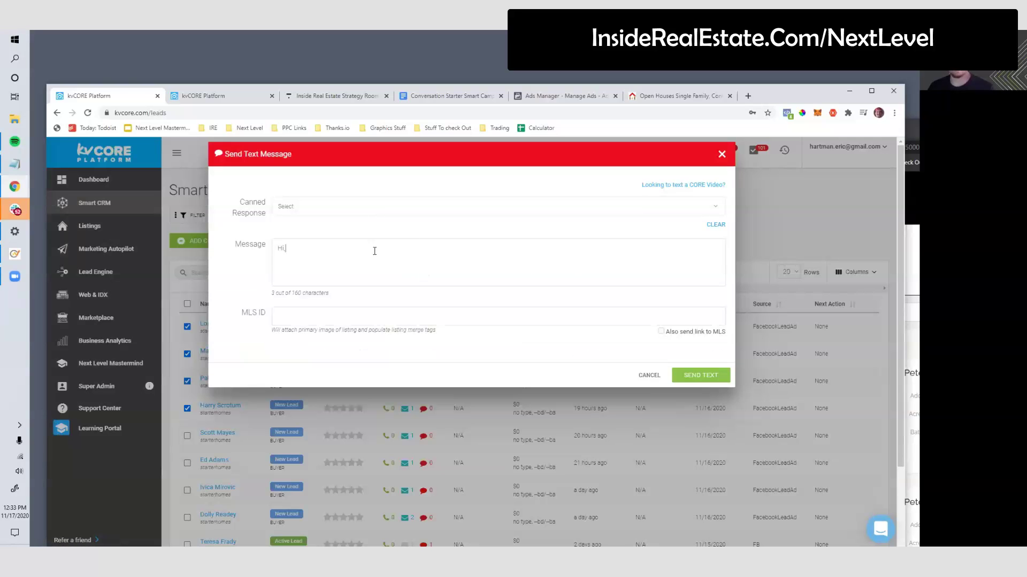
Step: Draft the text "Hi {lead_first_name}, here's the st pete starter home of the week. LINK" using the lead first name merge tag
type("Hi {")
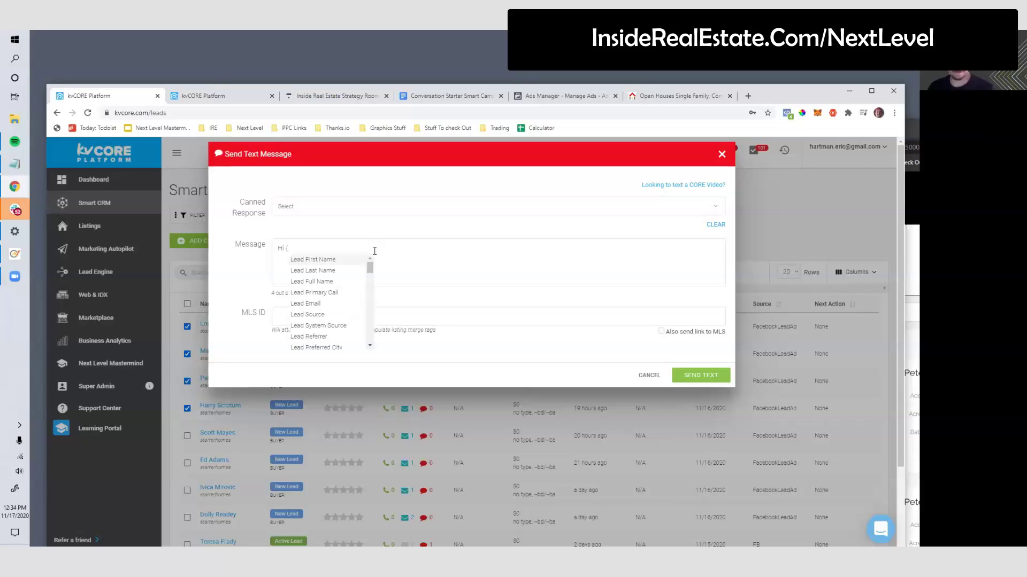
left_click(324, 261)
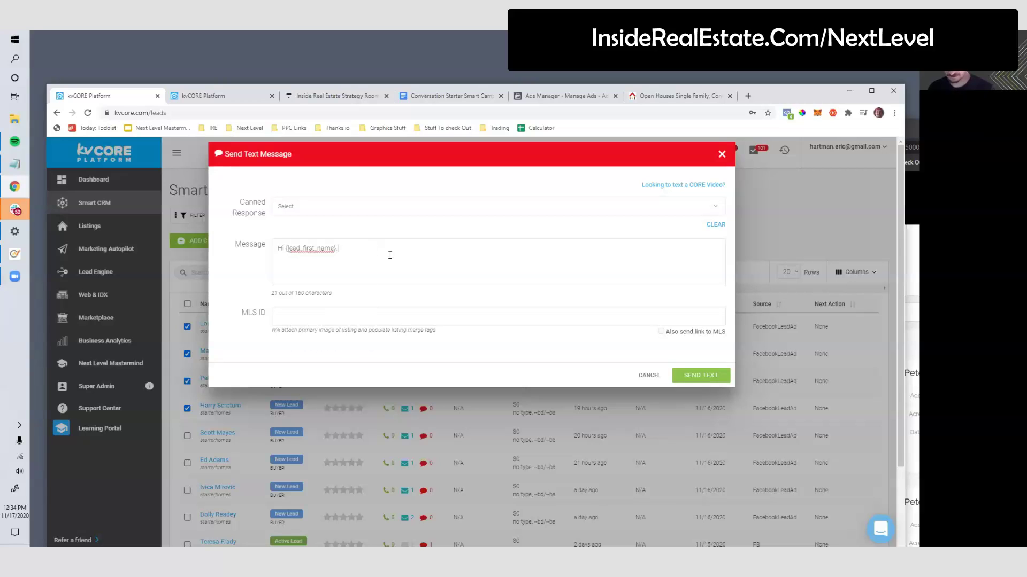
type(", here's my starter home")
key("BackSpace")
key("BackSpace")
key("BackSpace")
key("BackSpace")
key("BackSpace")
key("BackSpace")
key("BackSpace")
key("BackSpace")
key("BackSpace")
key("BackSpace")
key("BackSpace")
key("BackSpace")
key("BackSpace")
key("BackSpace")
key("BackSpace")
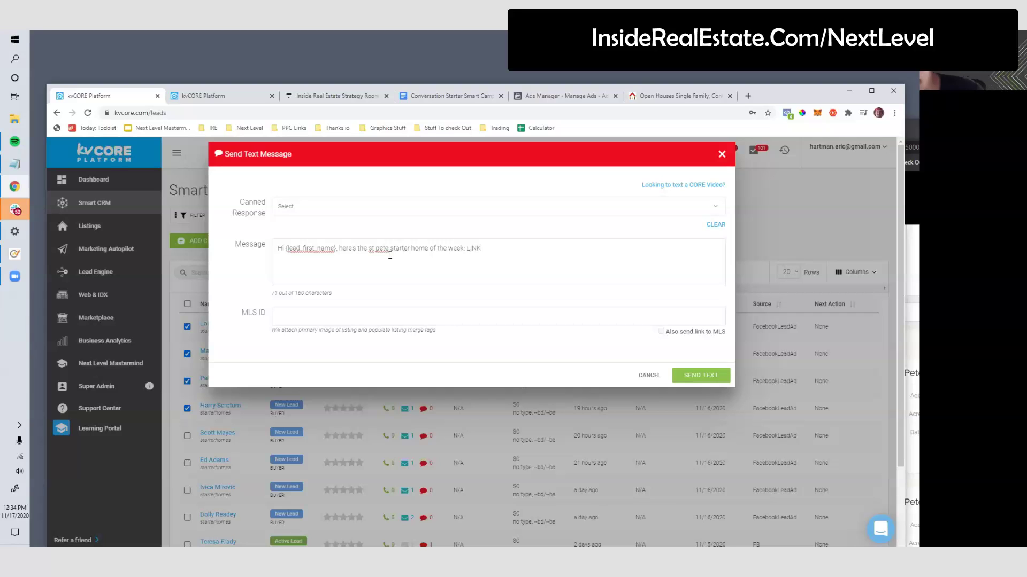
Step: Replace the wording after the greeting with "I took a video of this great starter home deal in st pete yesterday. Click here to watch it."
left_click_drag(338, 247, 508, 235)
type("I took a video of this great")
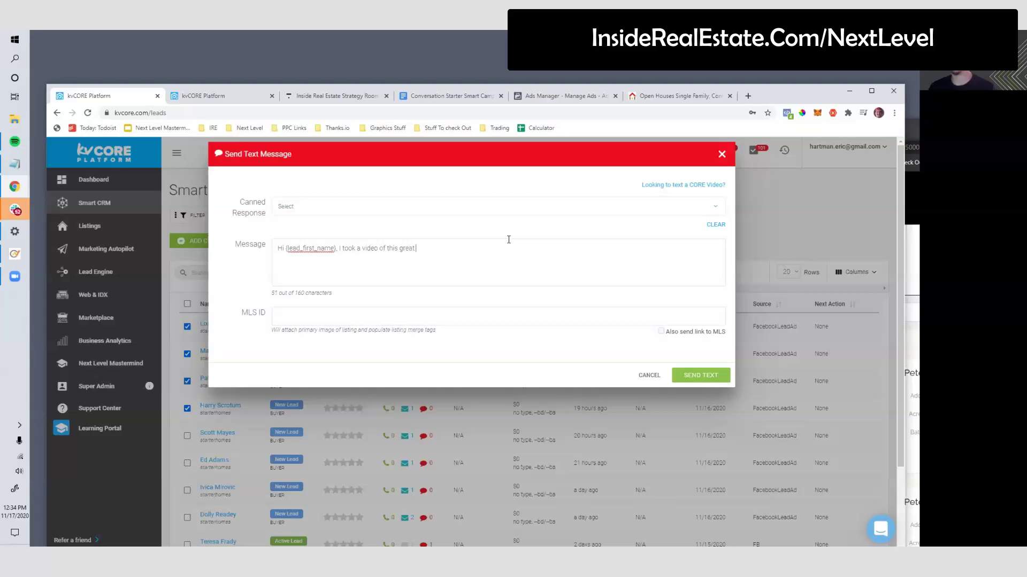
type("home deal in st pete yesterday. Want me")
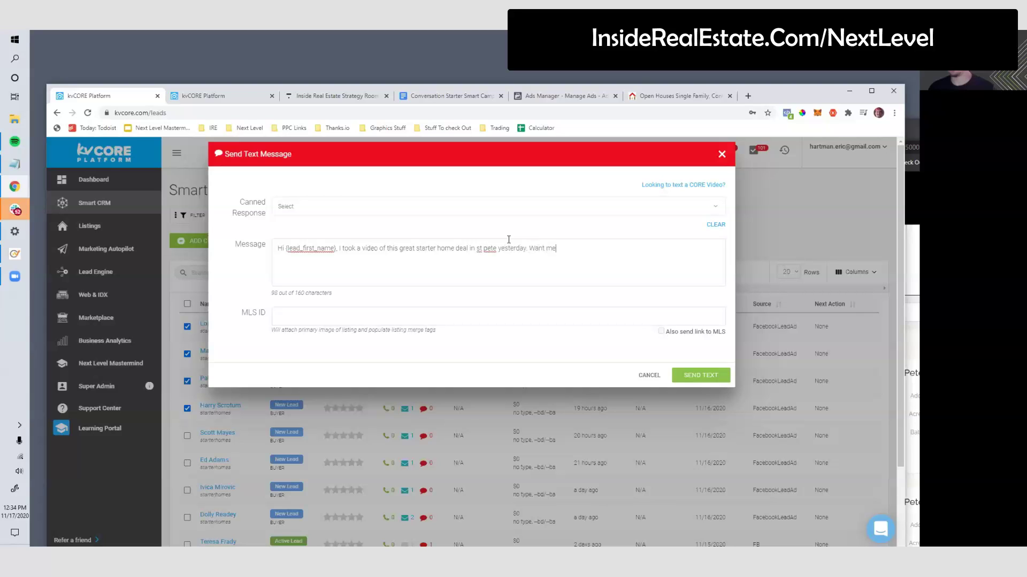
type(" to send it to you")
key("BackSpace")
key("BackSpace")
key("BackSpace")
key("BackSpace")
key("BackSpace")
key("BackSpace")
key("BackSpace")
key("BackSpace")
key("BackSpace")
key("BackSpace")
key("BackSpace")
key("BackSpace")
key("BackSpace")
key("BackSpace")
key("BackSpace")
key("BackSpace")
key("BackSpace")
key("BackSpace")
key("BackSpace")
key("BackSpace")
type("Click here to watch")
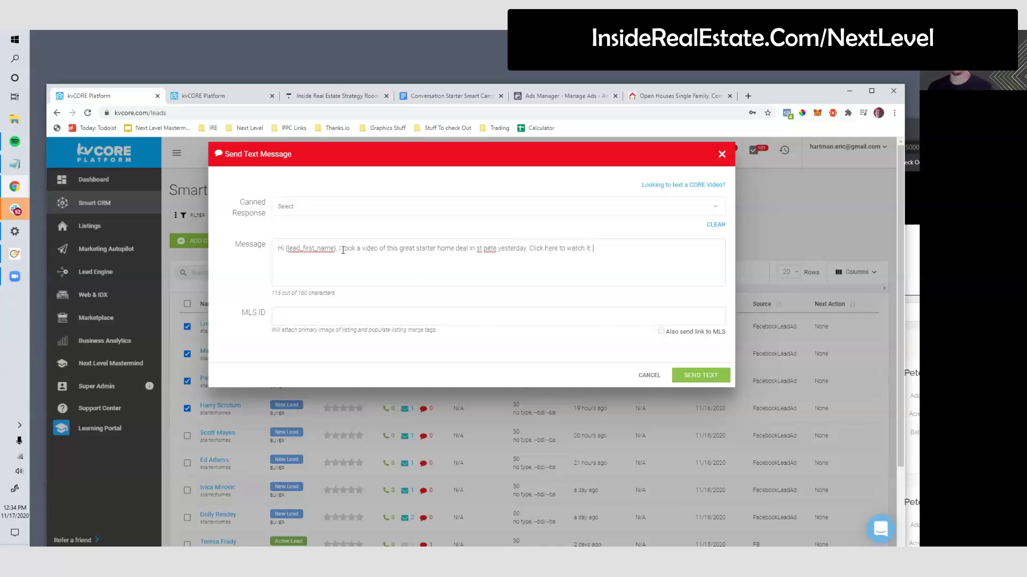
Step: Reread the drafted mass text and close it without sending
left_click_drag(584, 264, 274, 278)
left_click_drag(593, 249, 295, 254)
left_click(722, 155)
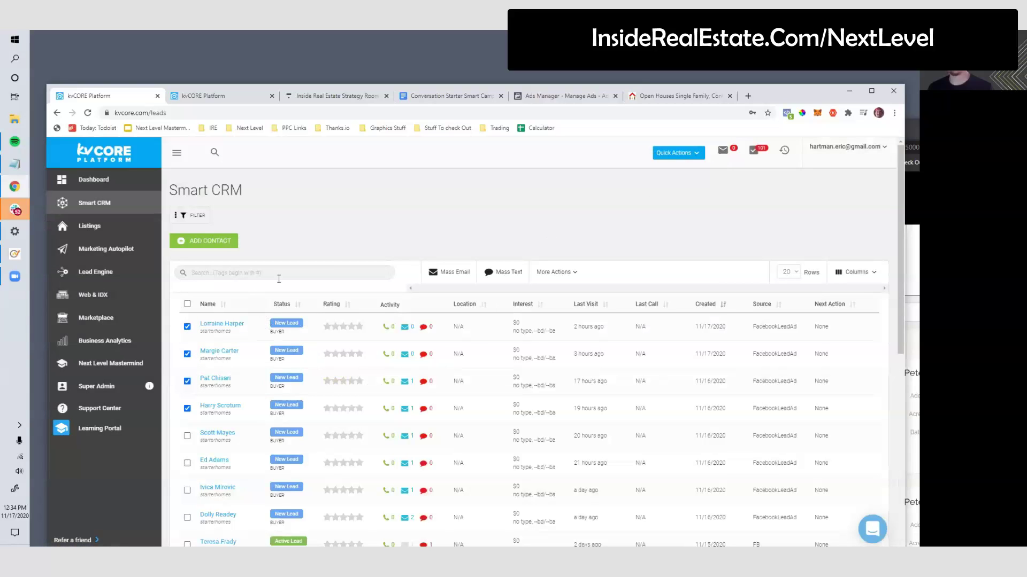
Step: Look over the Growth Systems implementation trainings in the Strategy Room course and view the newest lead's contact record in kvCORE
left_click(317, 97)
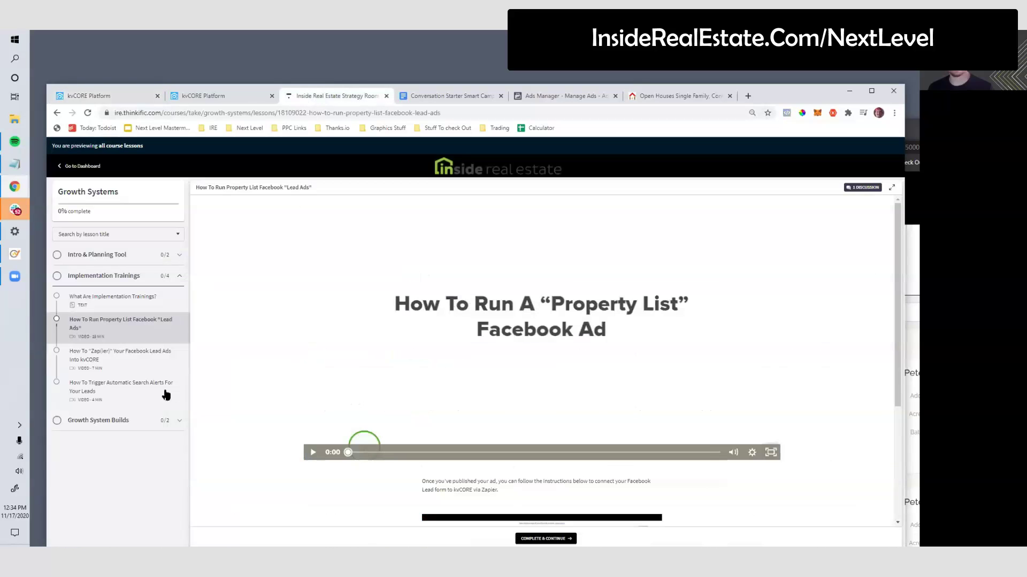
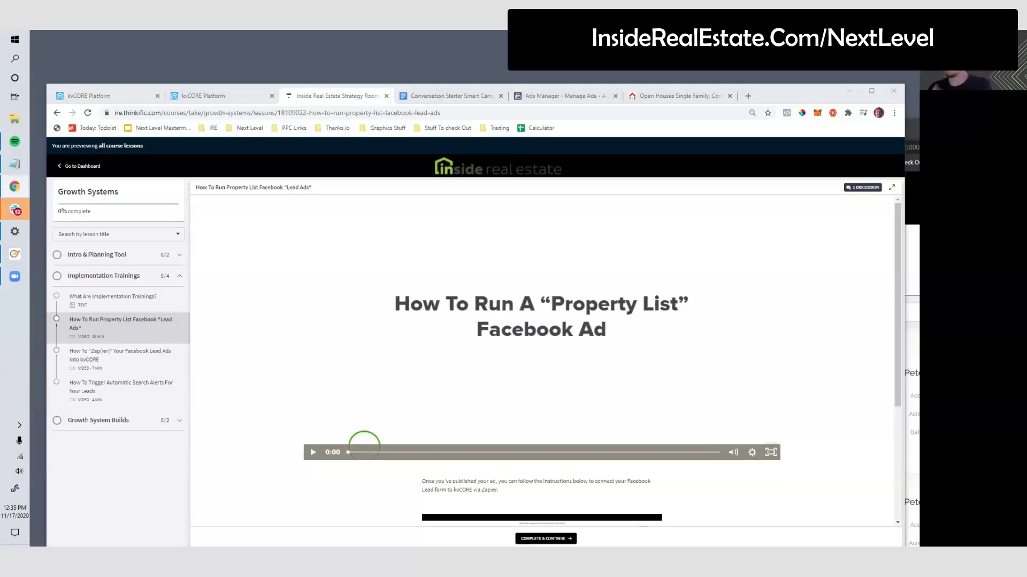
left_click(107, 96)
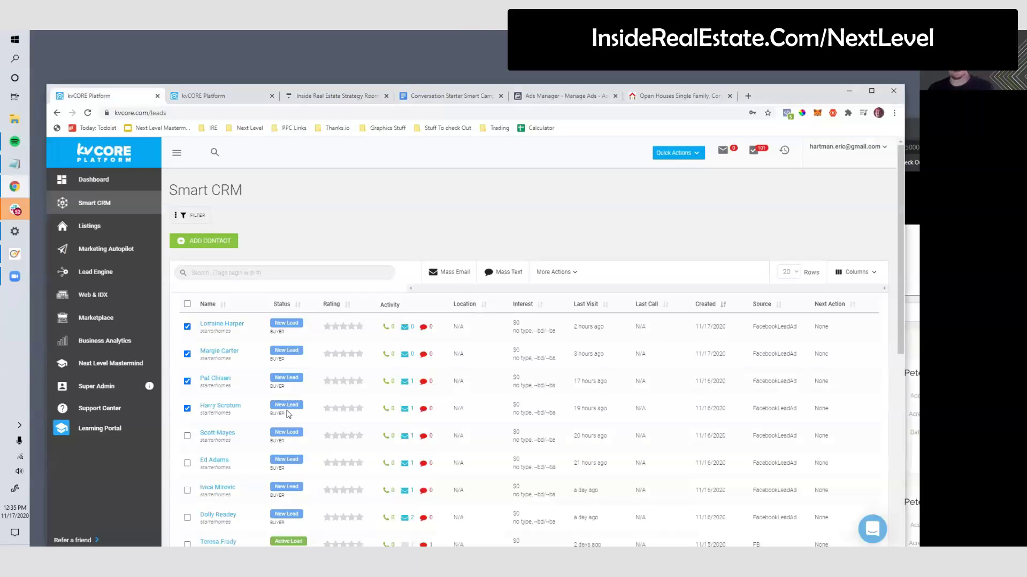
left_click(206, 326)
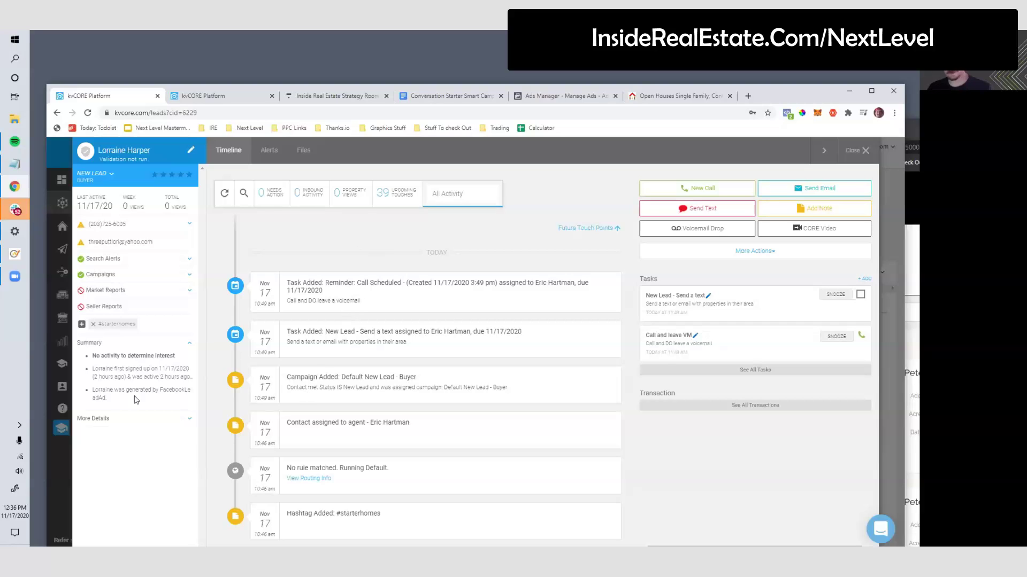
Step: In the Conversation Starter Smart Campaign document, review the 7th day email item and the note about handing off to another campaign
left_click(433, 98)
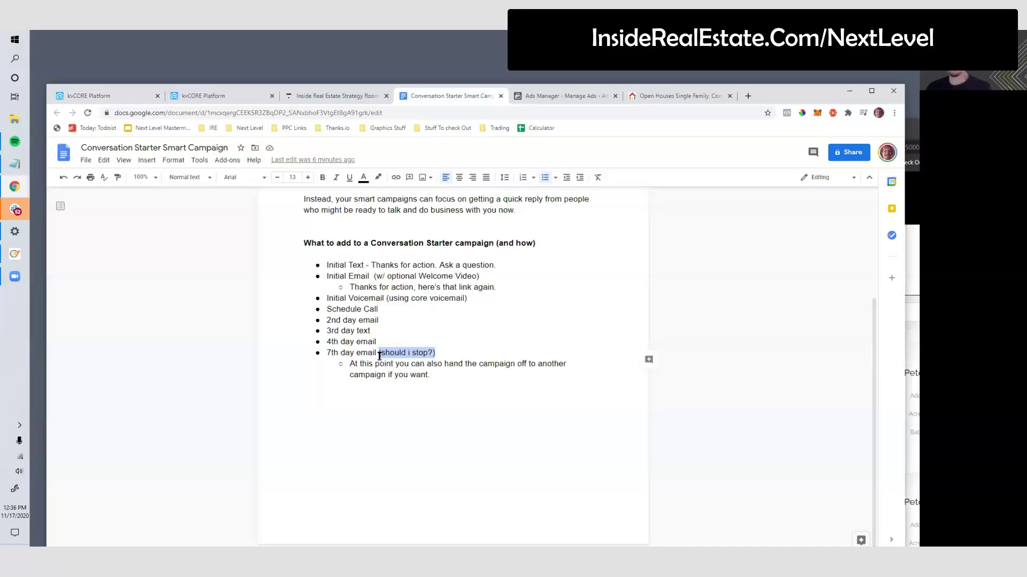
left_click(364, 452)
left_click_drag(348, 364, 444, 375)
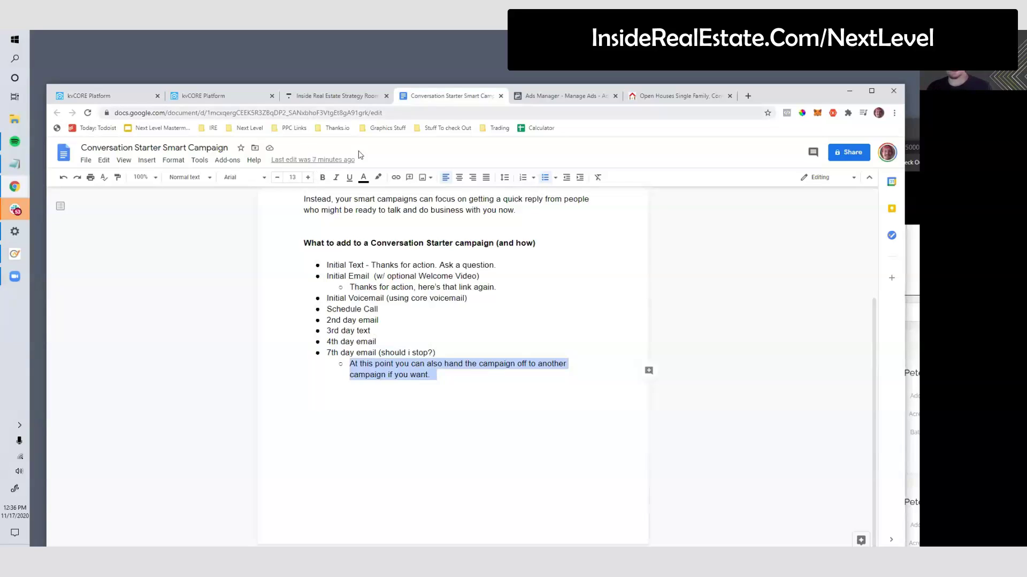
left_click_drag(446, 376, 297, 231)
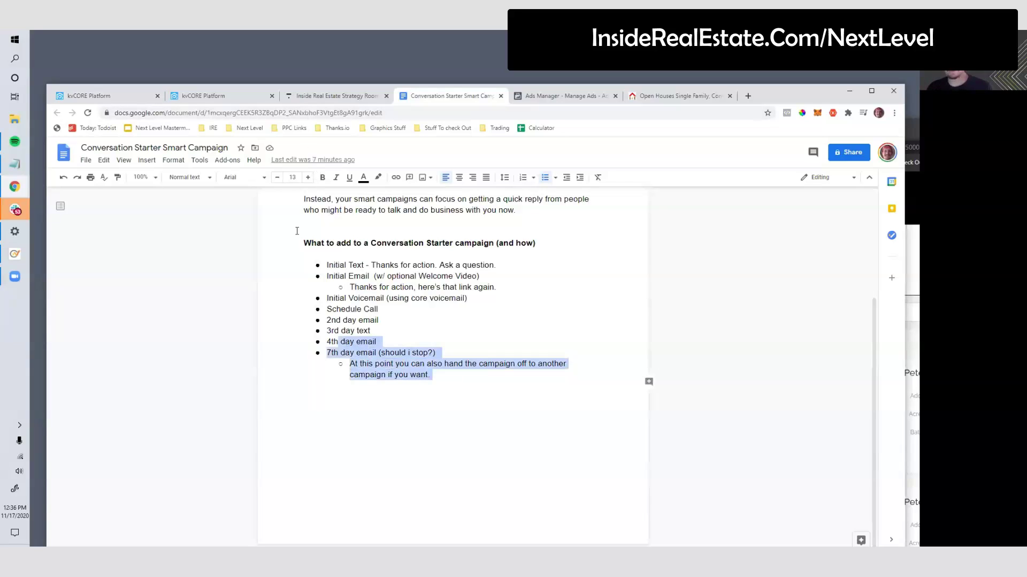
Step: Switch back to kvCORE, close the lead's contact record and open the smart campaigns library
left_click(208, 97)
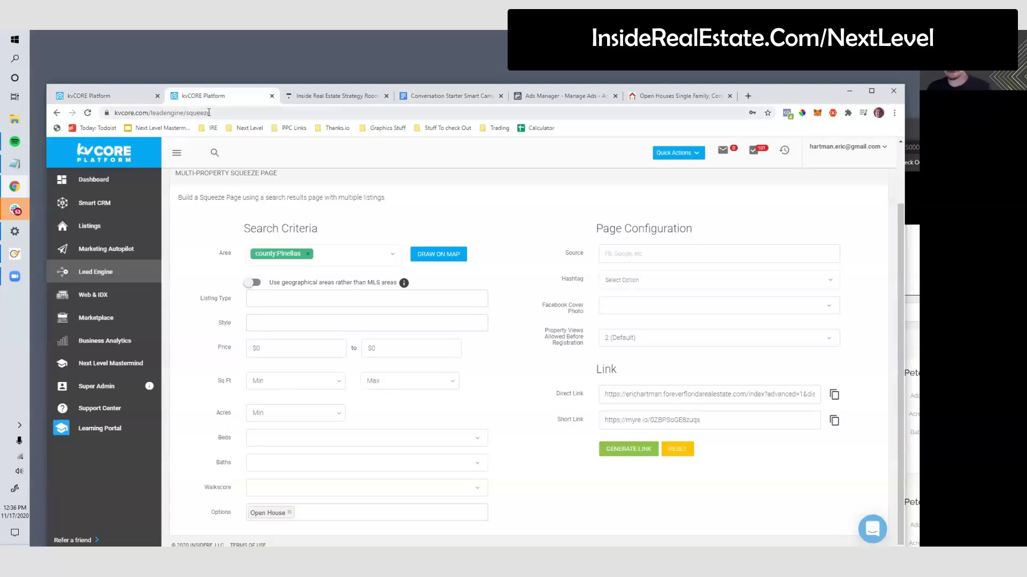
left_click(123, 98)
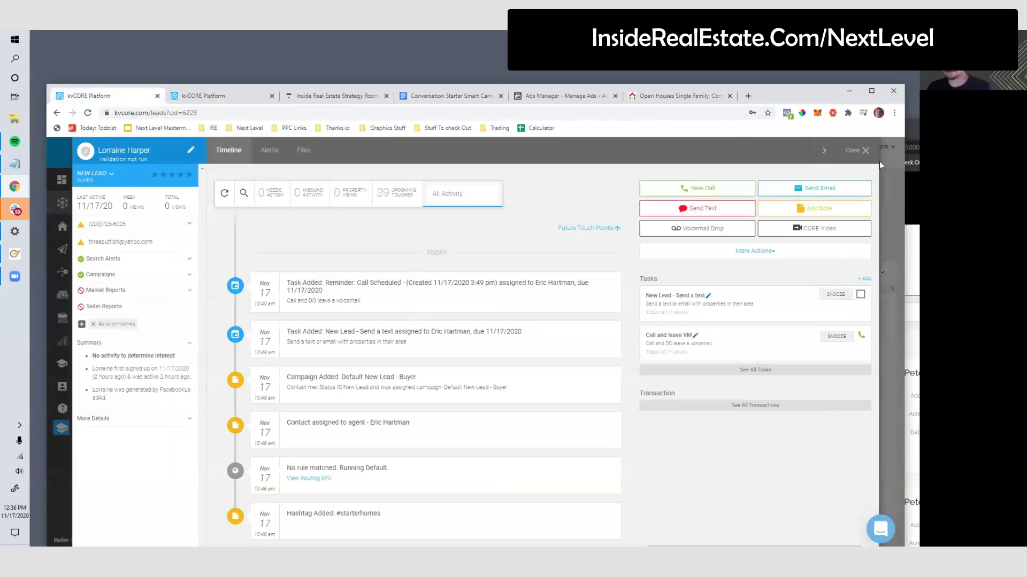
left_click_drag(752, 95, 763, 158)
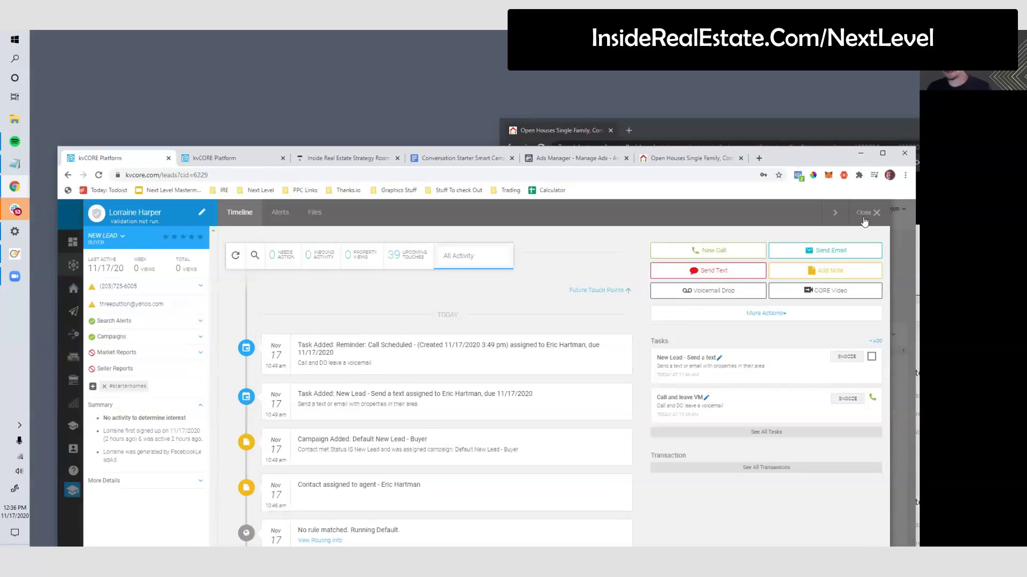
left_click(867, 213)
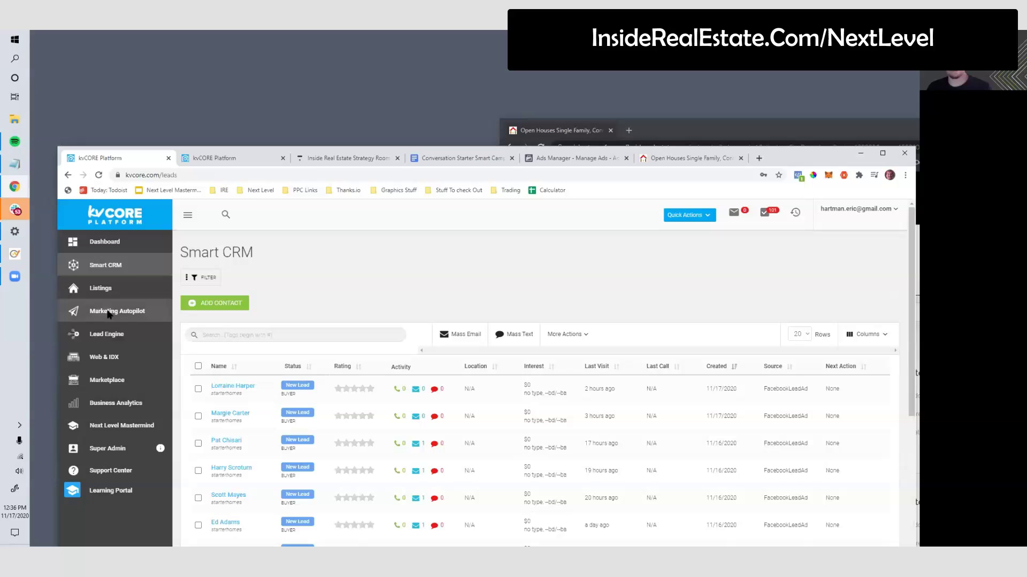
left_click(109, 312)
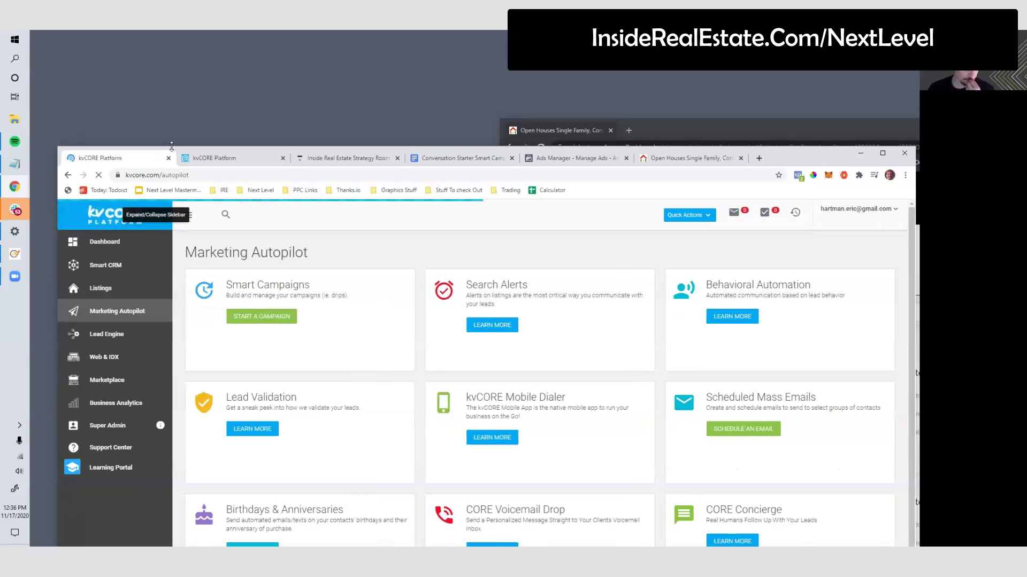
left_click_drag(170, 149, 174, 66)
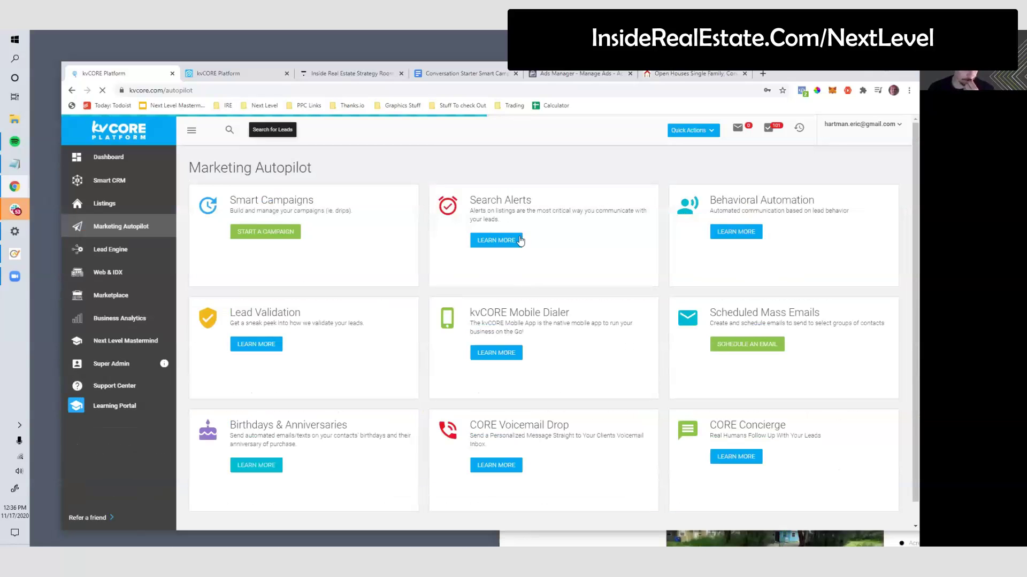
left_click(276, 235)
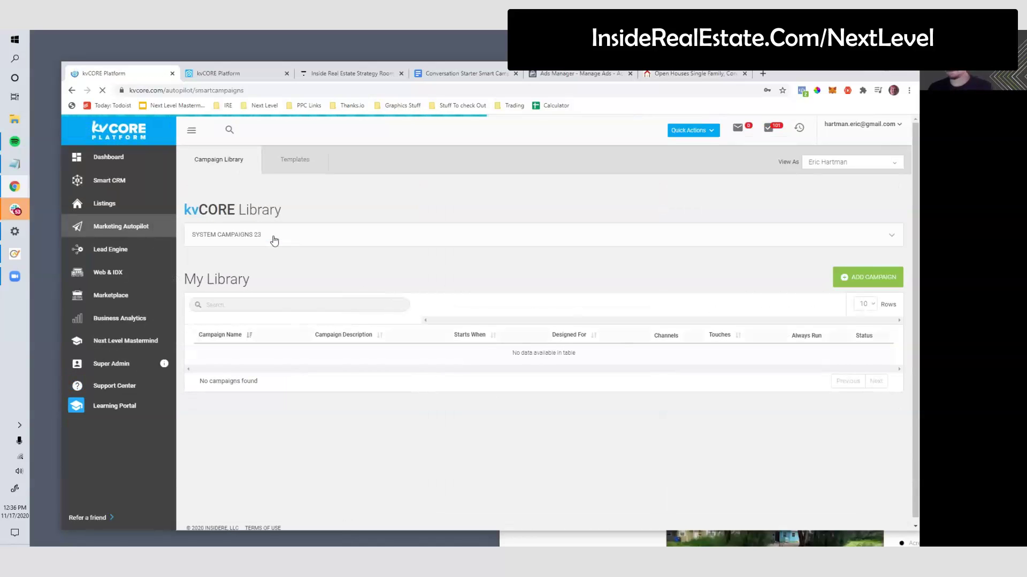
left_click(867, 278)
left_click(632, 132)
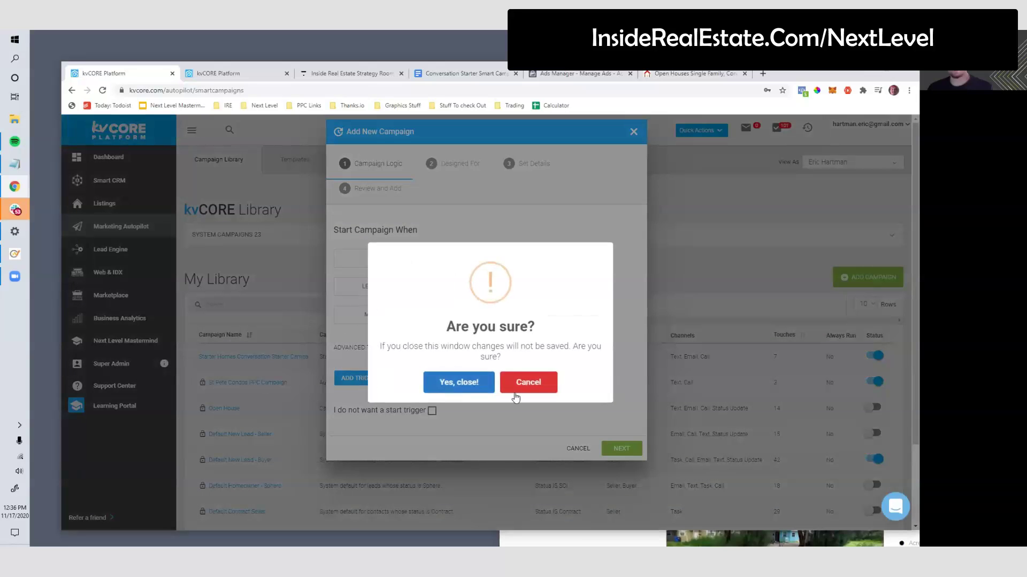
left_click(458, 382)
Step: In the Starter Homes conversation starter campaign, start an Add a Tag action and name it "Add Tag To Transfer To General"
left_click(281, 358)
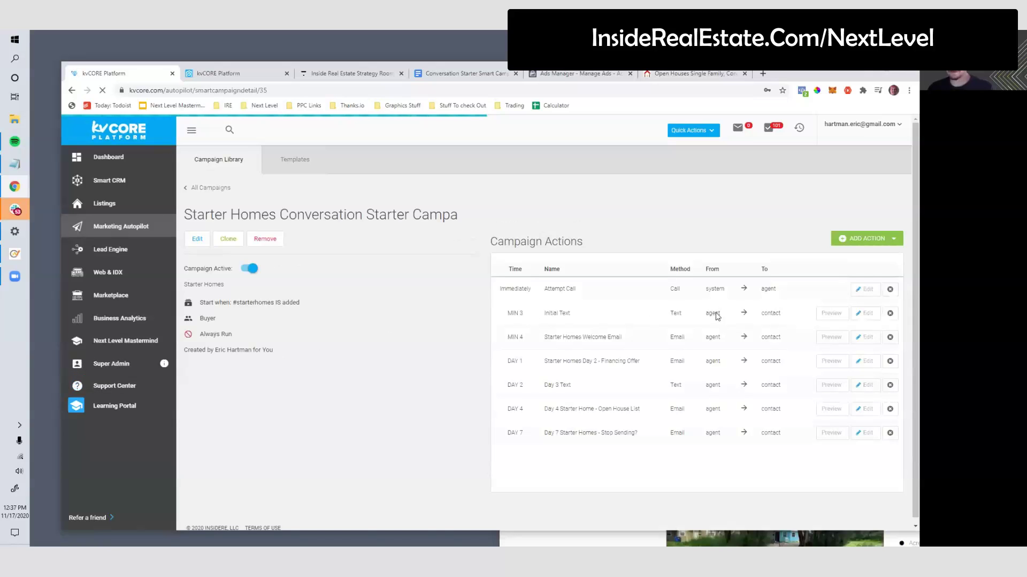
left_click(893, 239)
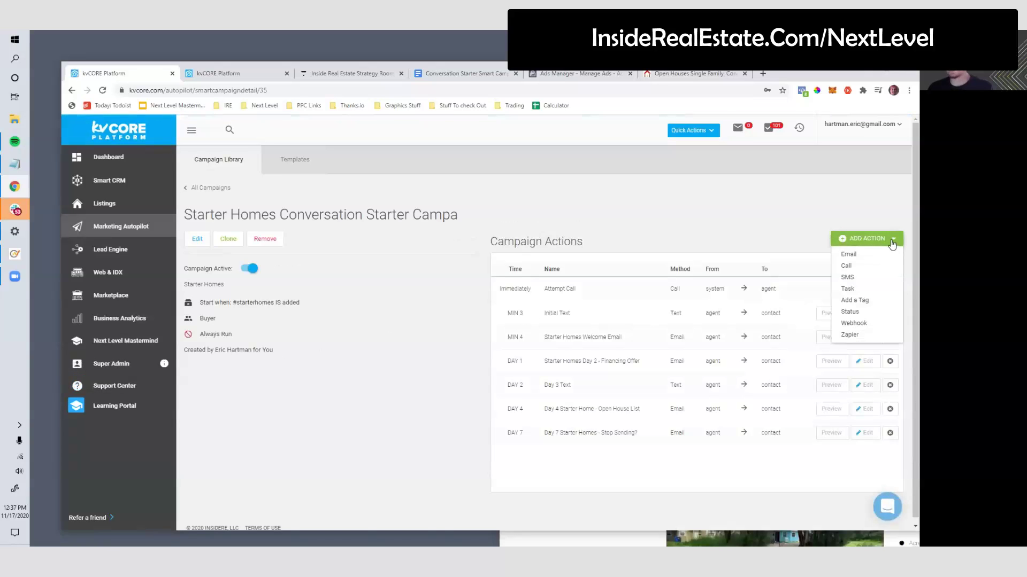
left_click(851, 302)
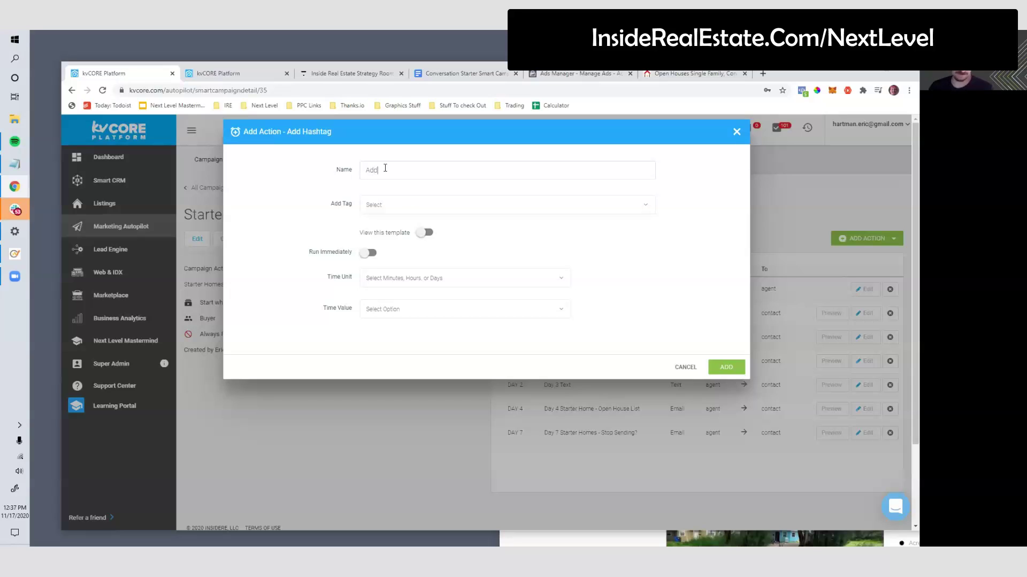
left_click(377, 205)
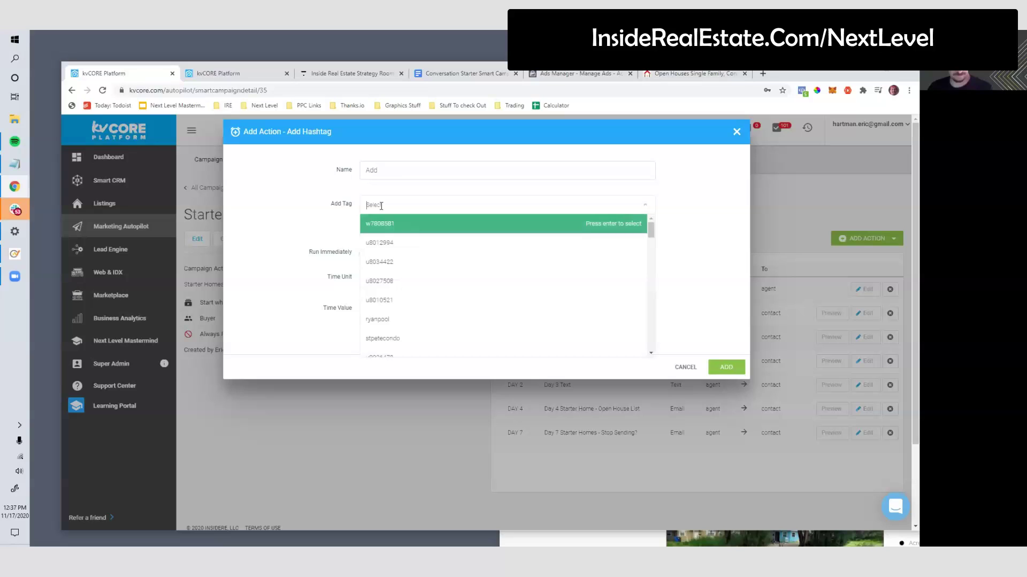
left_click(386, 176)
type("Add Tag To Transfer To General")
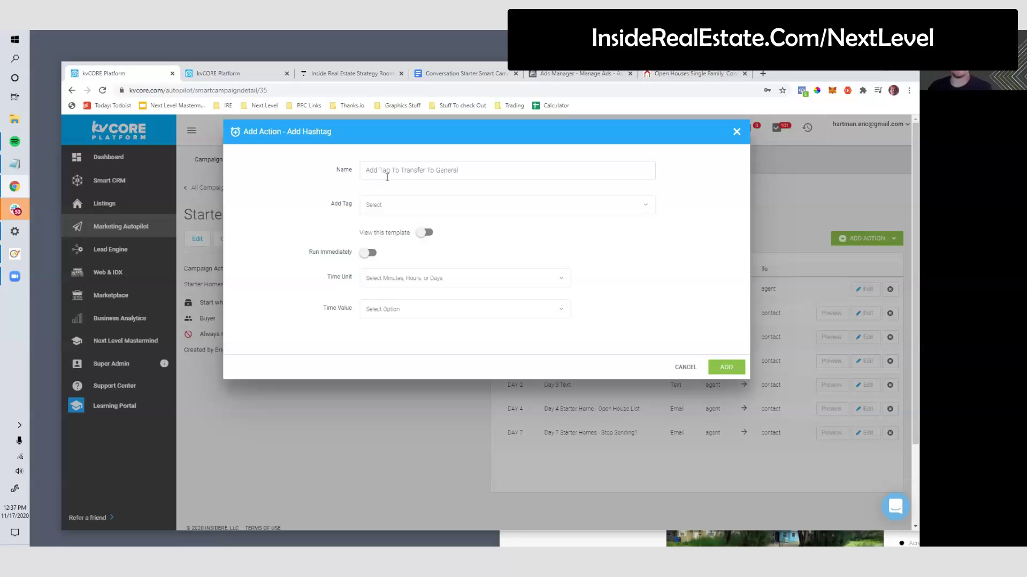
Step: Create the tag generalfollowup as the hashtag this action adds
left_click(374, 207)
type("g")
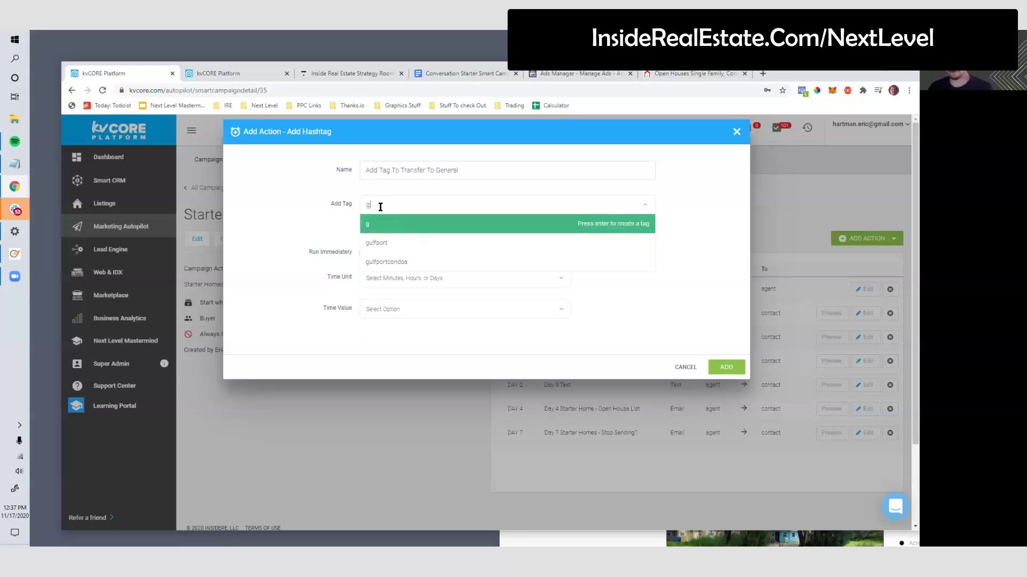
type("eneralfoll")
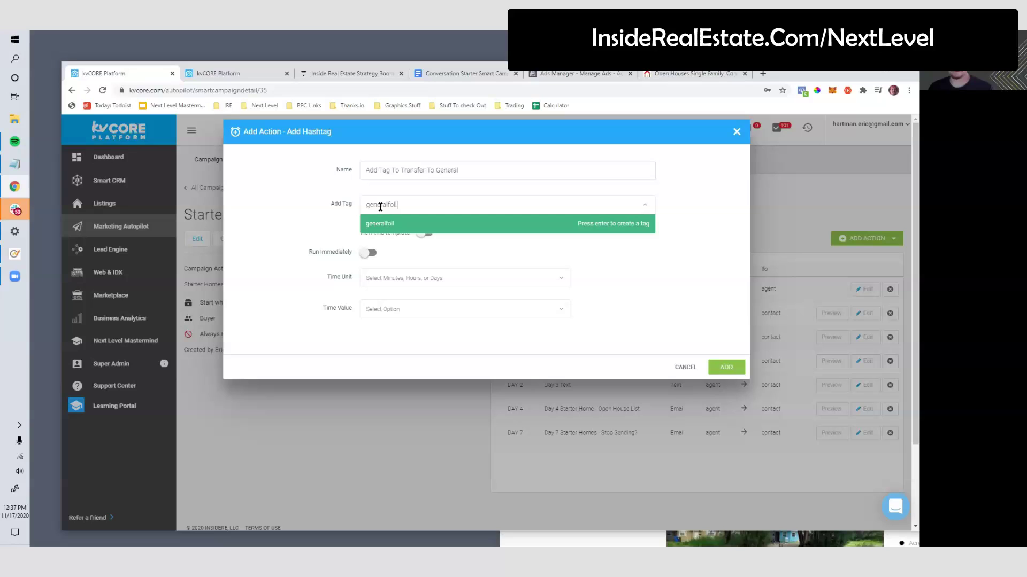
type("owup")
key("Return")
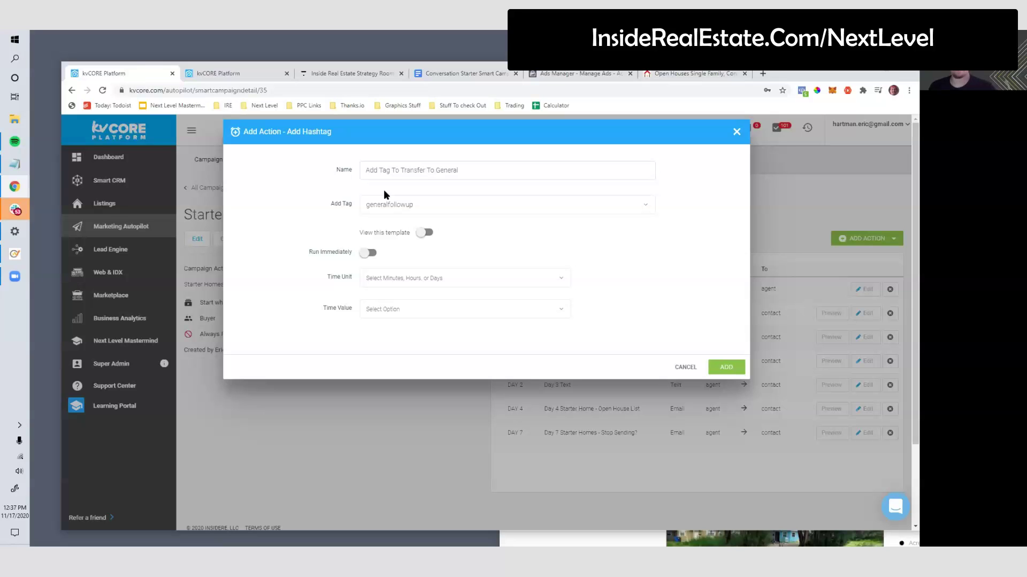
Step: Schedule the tag action for 8 days and add it to the campaign
left_click(425, 232)
left_click(425, 232)
left_click(378, 280)
left_click(384, 334)
left_click(389, 307)
type("8")
left_click(603, 310)
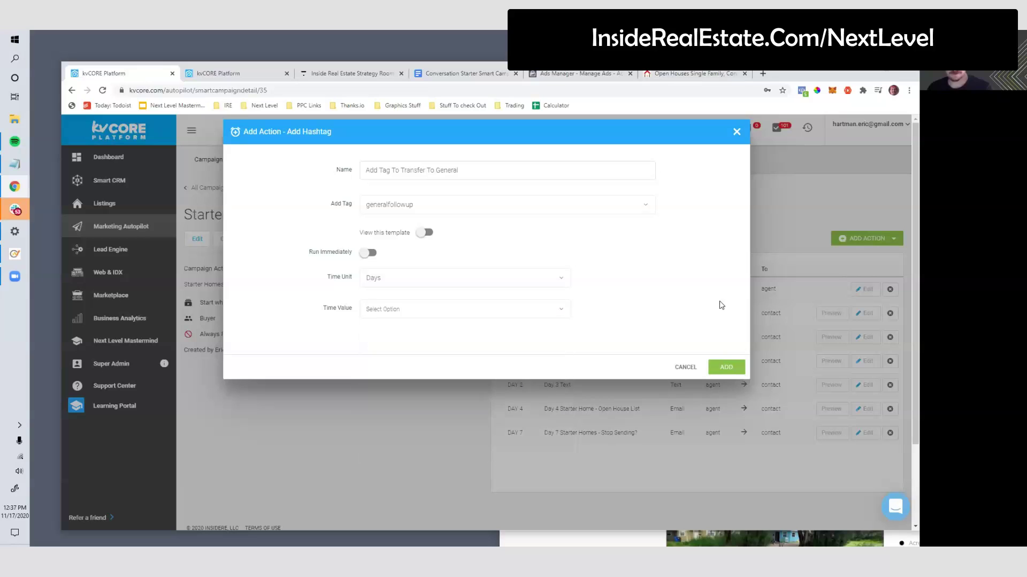
left_click(721, 368)
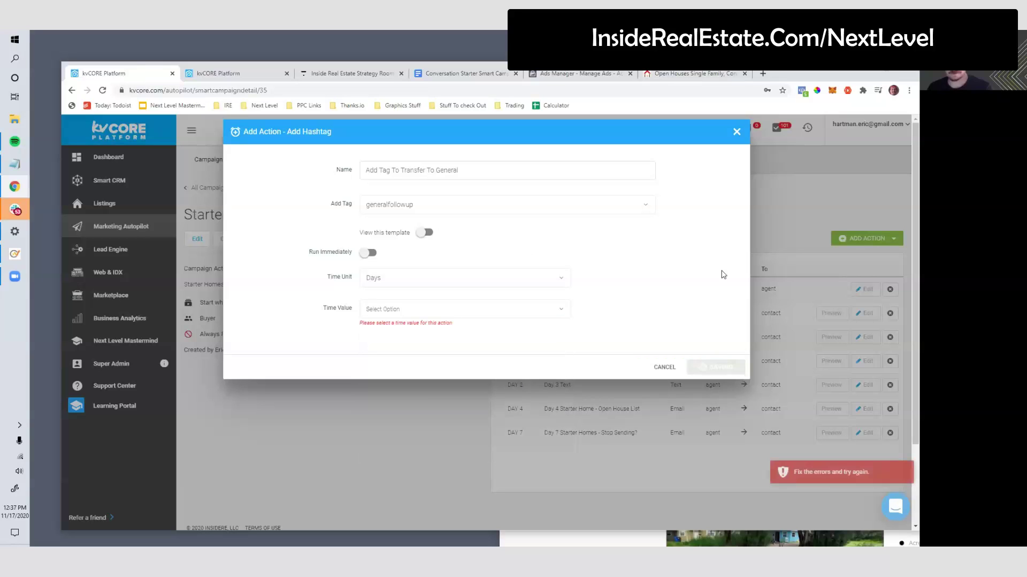
left_click(380, 316)
scroll(383, 431, "down", 1)
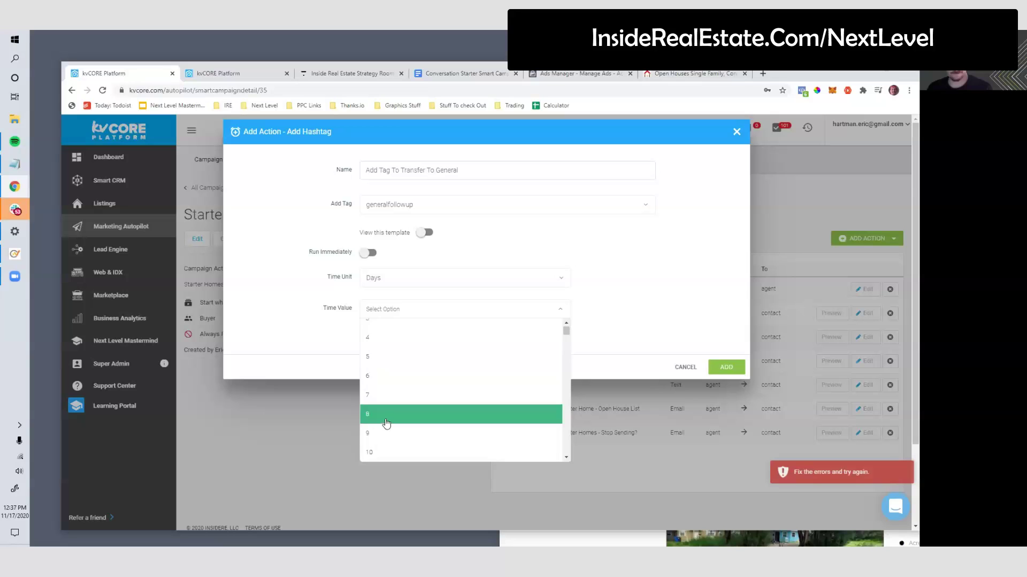
left_click(385, 423)
left_click(721, 367)
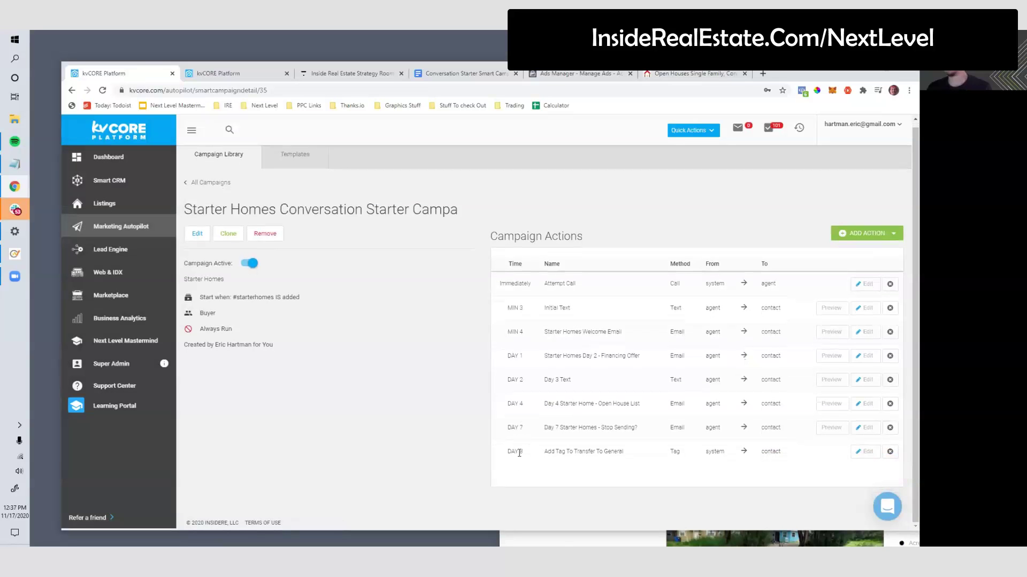
left_click_drag(519, 452, 508, 452)
double_click(675, 452)
Step: From the smart campaigns library, start a new campaign triggered when a lead is moved to the hashtag generalfollowup
left_click(122, 222)
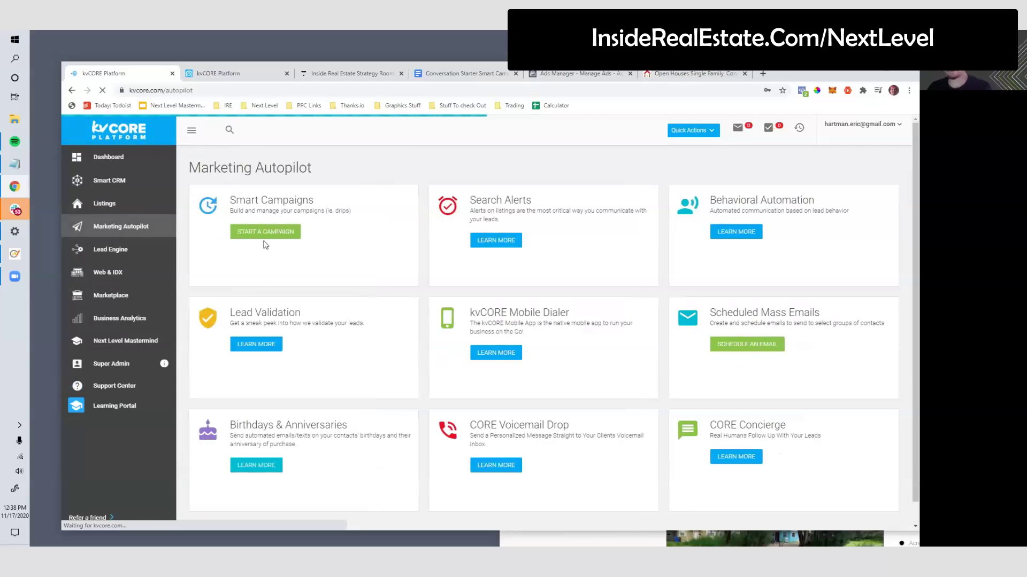
left_click(264, 235)
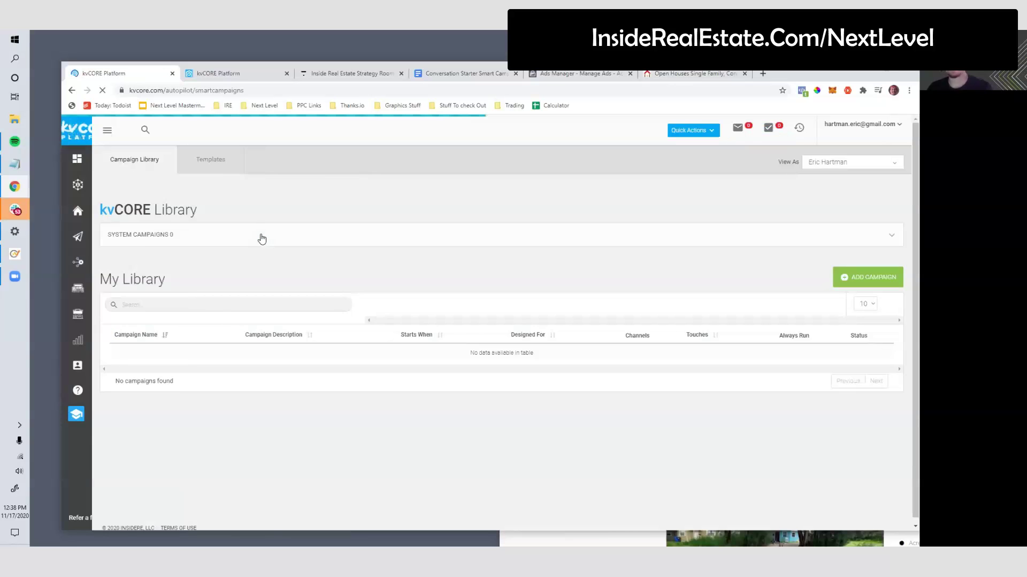
left_click(854, 276)
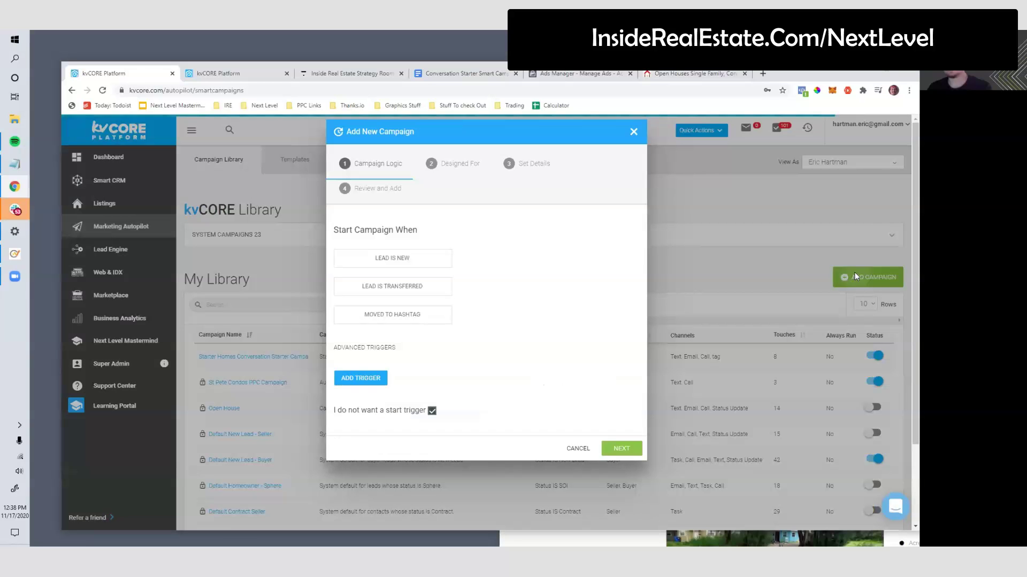
left_click(383, 315)
left_click(511, 321)
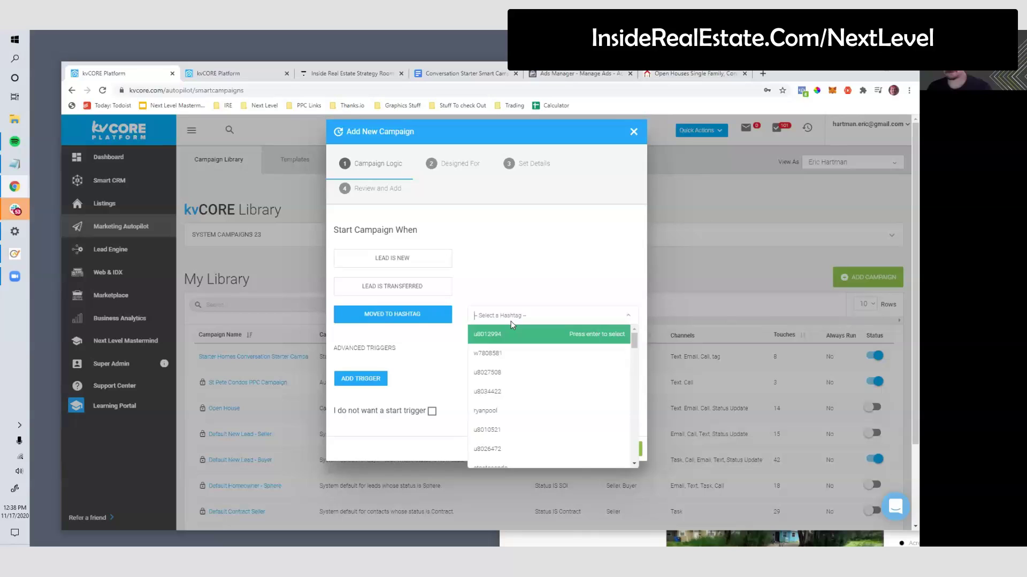
type("generalfollowup")
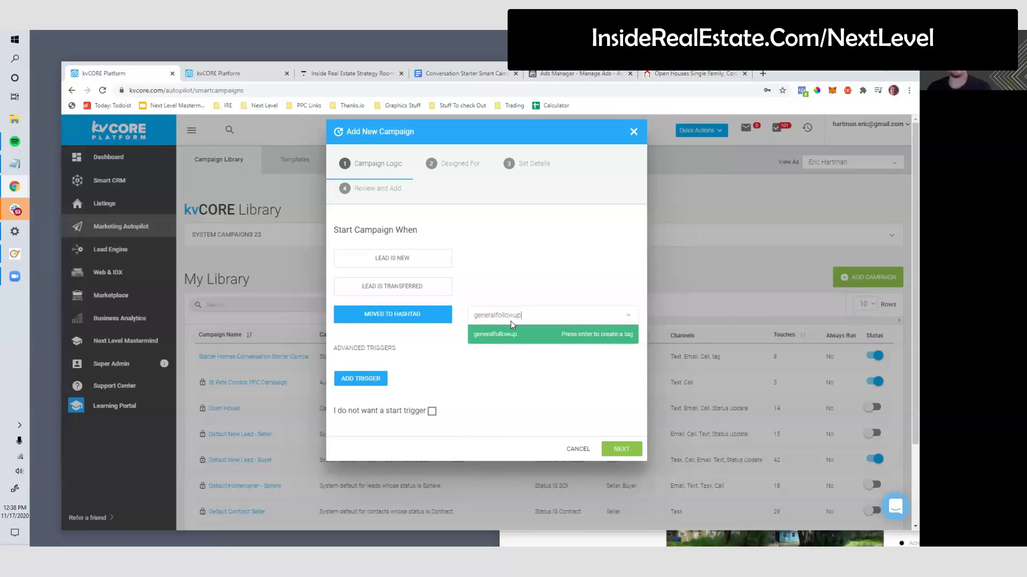
key("Return")
left_click(624, 447)
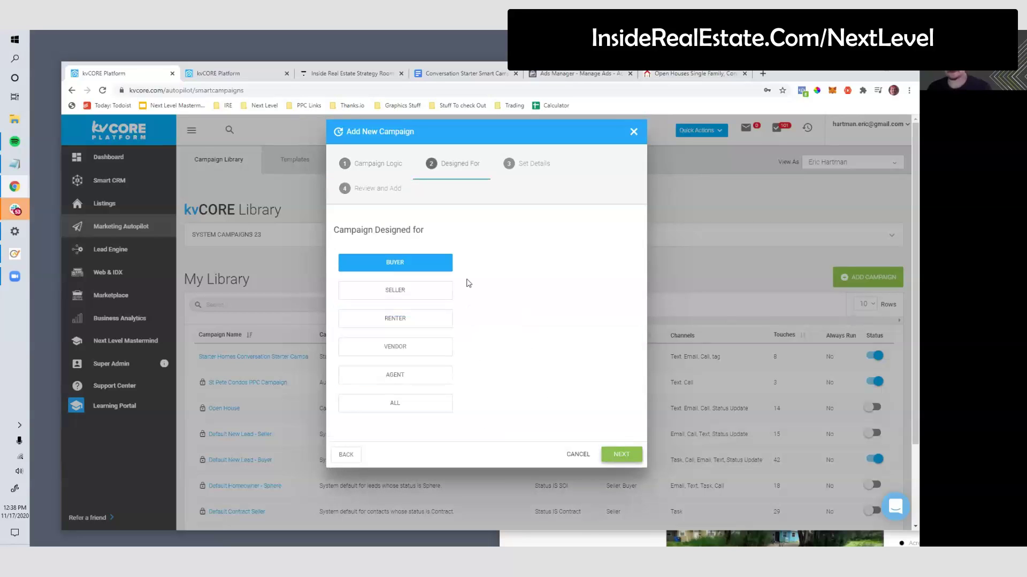
Step: Design the new campaign for all contact types and name it "General Follow Up"
left_click(402, 407)
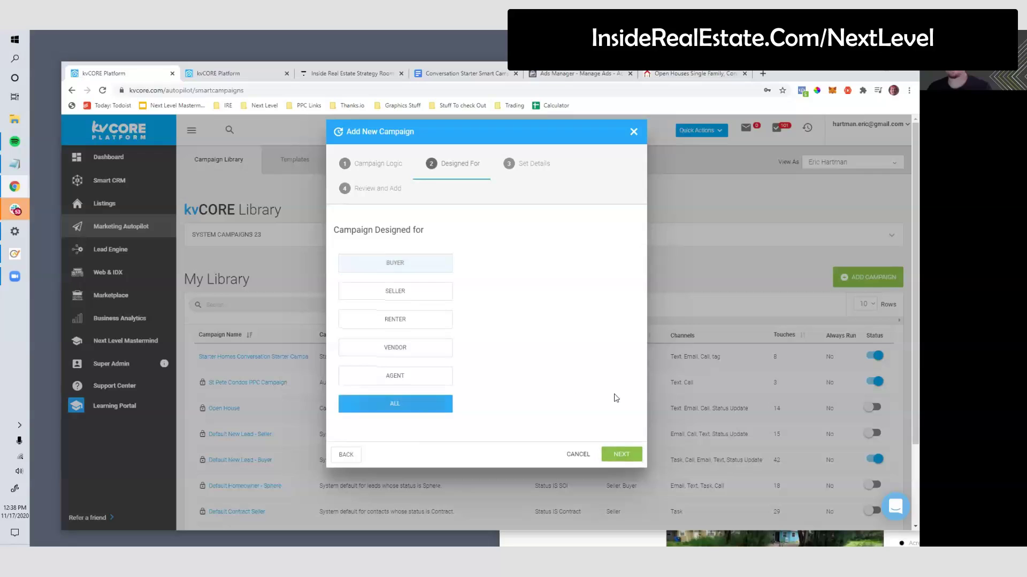
left_click(623, 458)
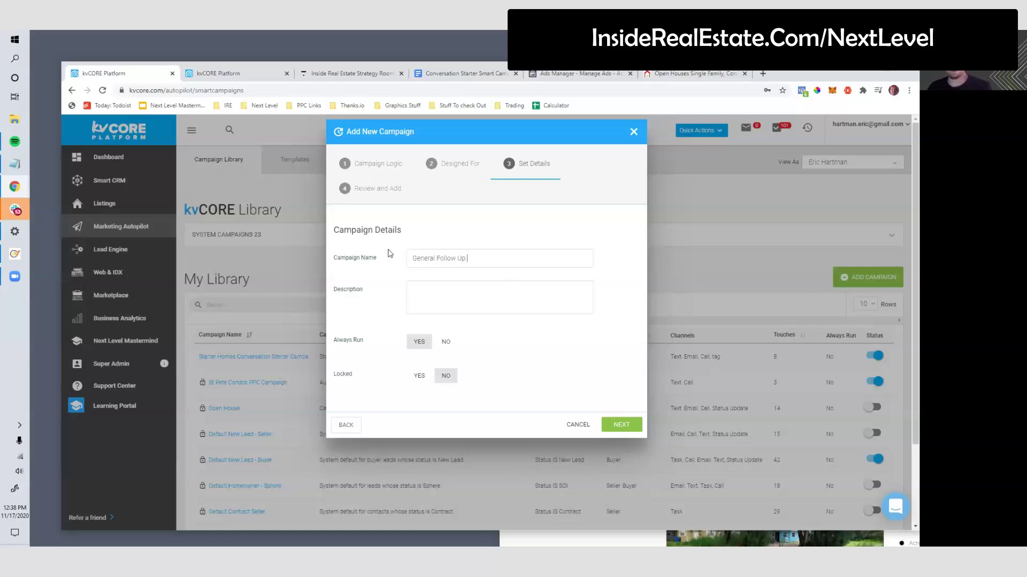
left_click_drag(469, 258, 410, 259)
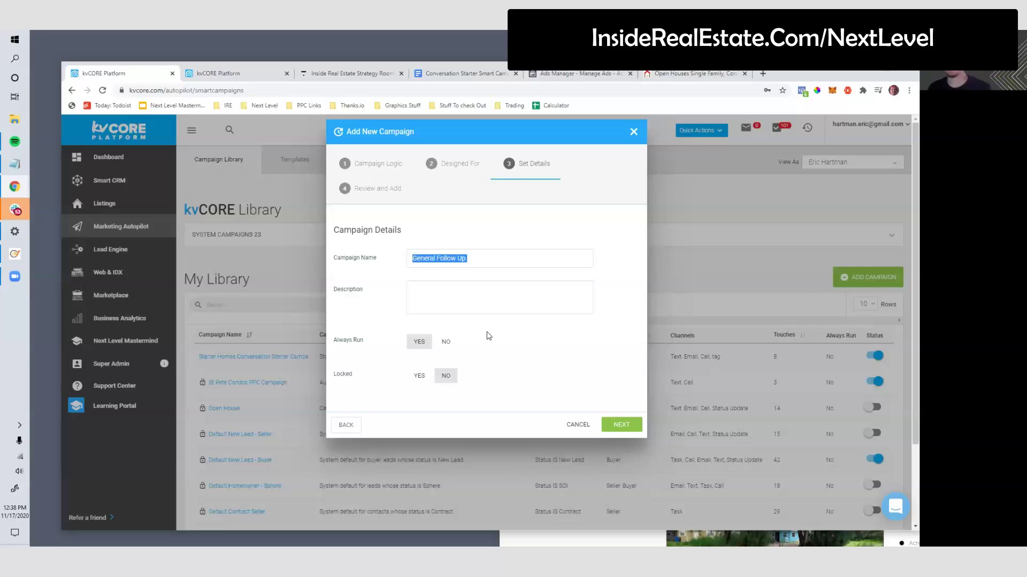
left_click(621, 425)
Step: Describe the campaign as "general follow up for after initial conversation starter campaigns." and add it
left_click(449, 305)
type("genera")
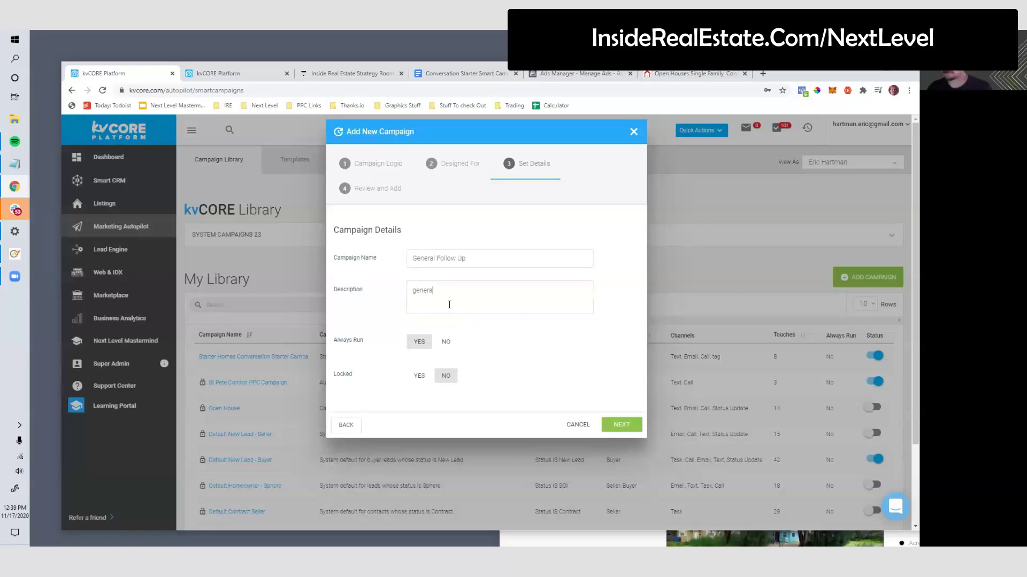
type("l follow up for after initial conversation start")
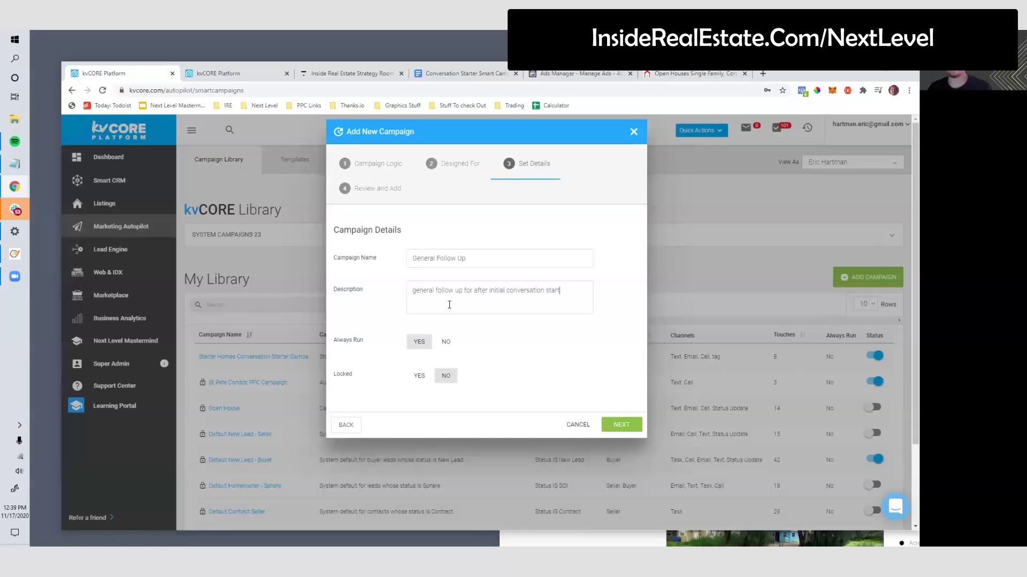
type("er campaigns.")
left_click(613, 428)
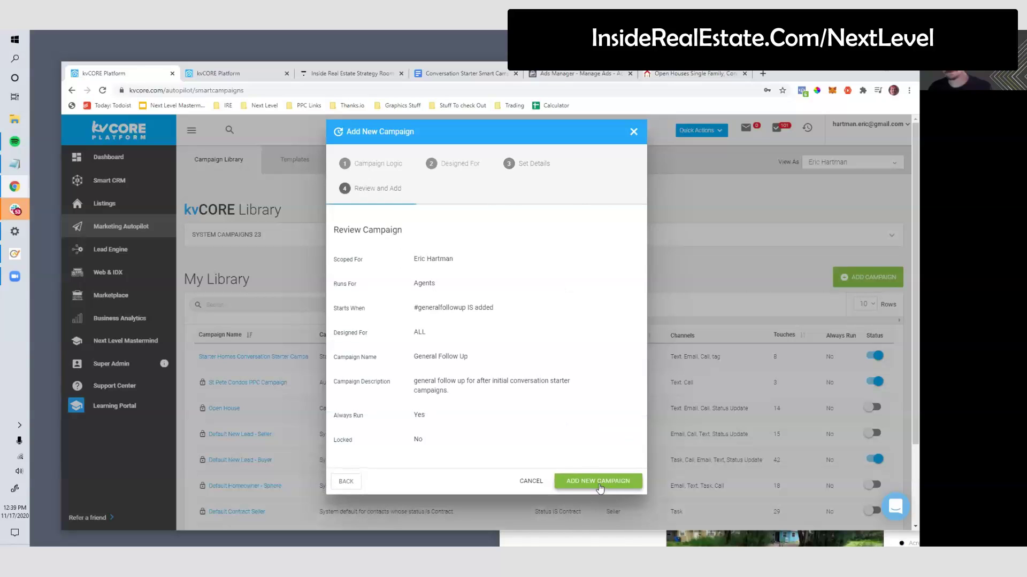
left_click(599, 483)
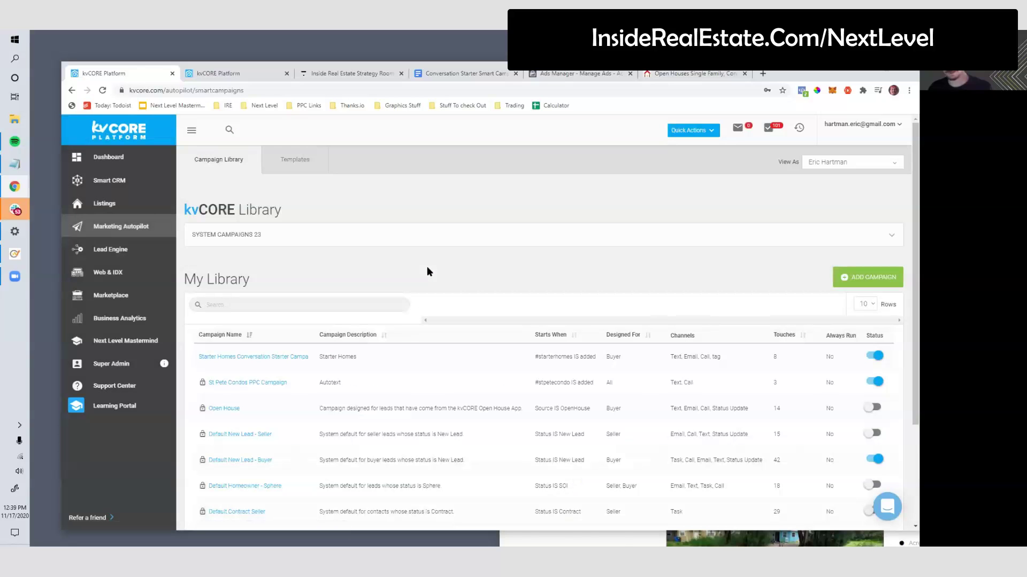
Step: Turn off the Default New Lead - Buyer campaign in My Library
scroll(331, 457, "down", 3)
scroll(332, 458, "up", 3)
scroll(341, 456, "down", 1)
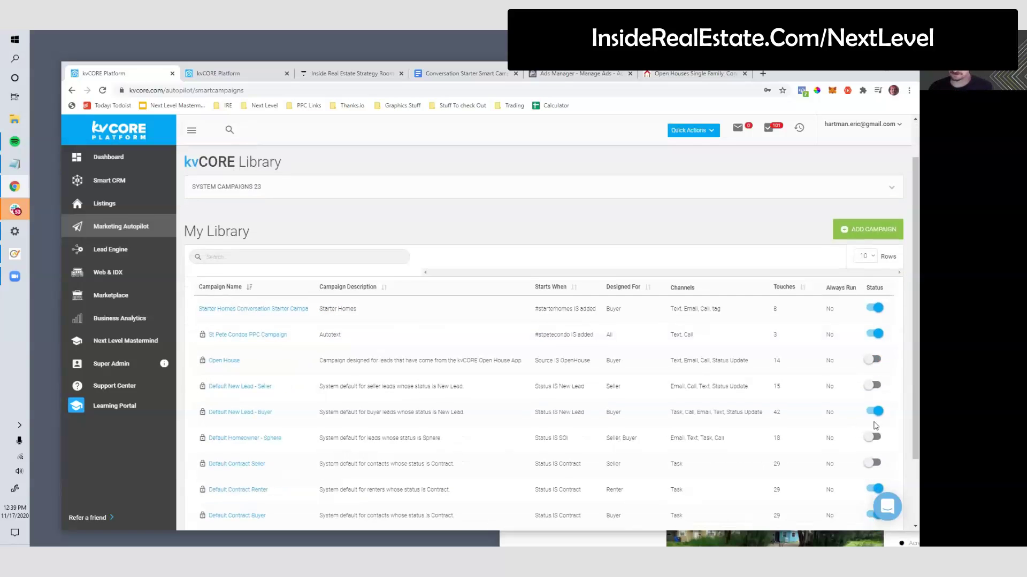
left_click(871, 411)
left_click(440, 386)
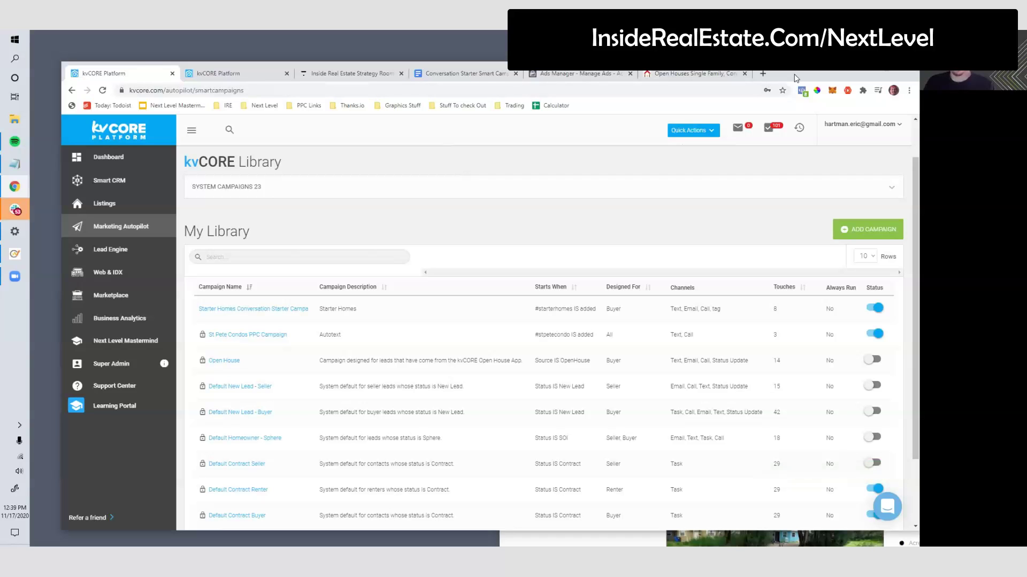
Step: Review the Conversation Starter Smart Campaign document from its beginning and the Starter Homes ad in Ads Manager
left_click_drag(797, 78, 784, 107)
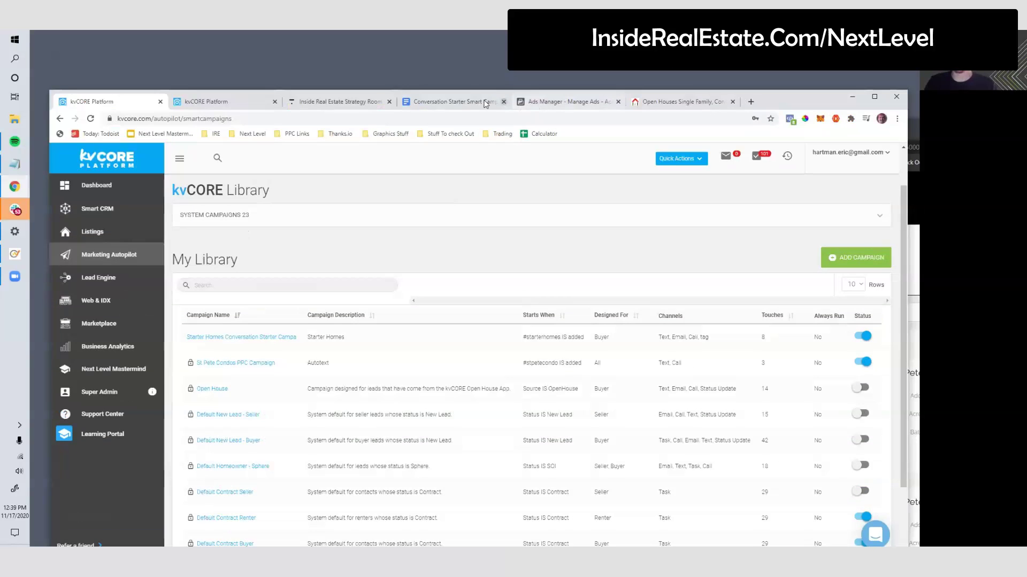
left_click(451, 103)
left_click(488, 353)
scroll(488, 353, "up", 3)
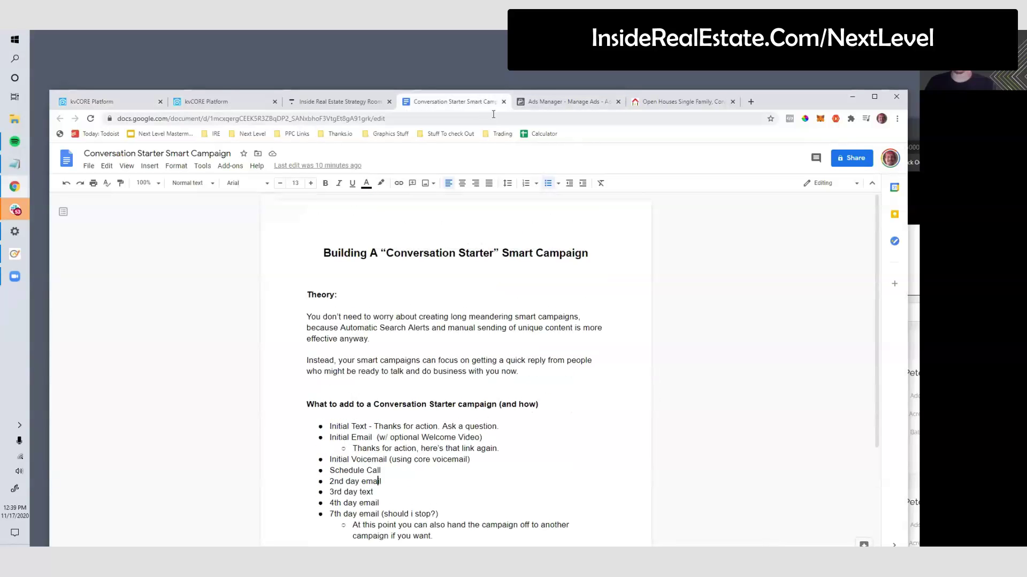
left_click(541, 103)
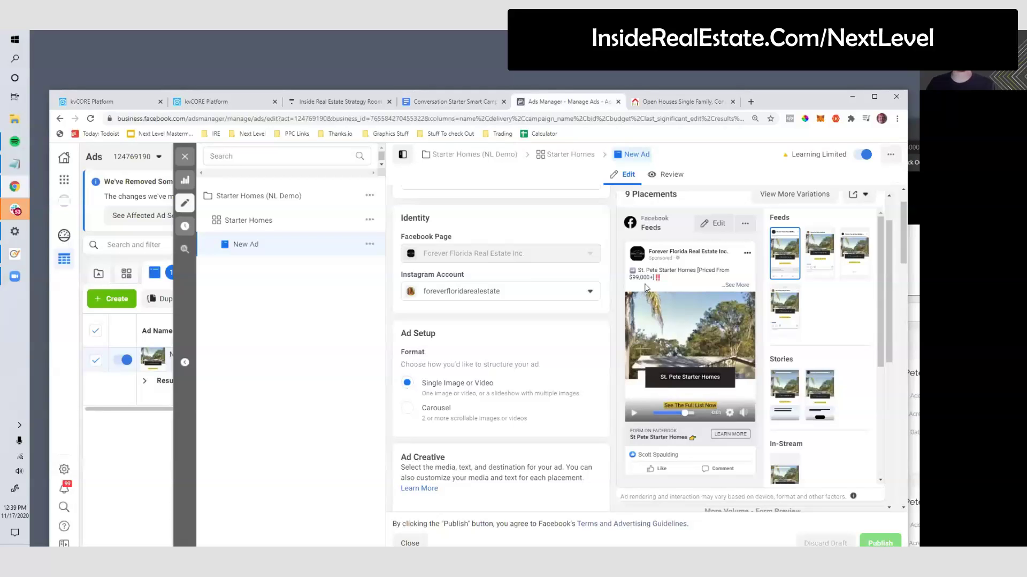
scroll(698, 363, "down", 1)
scroll(700, 368, "up", 1)
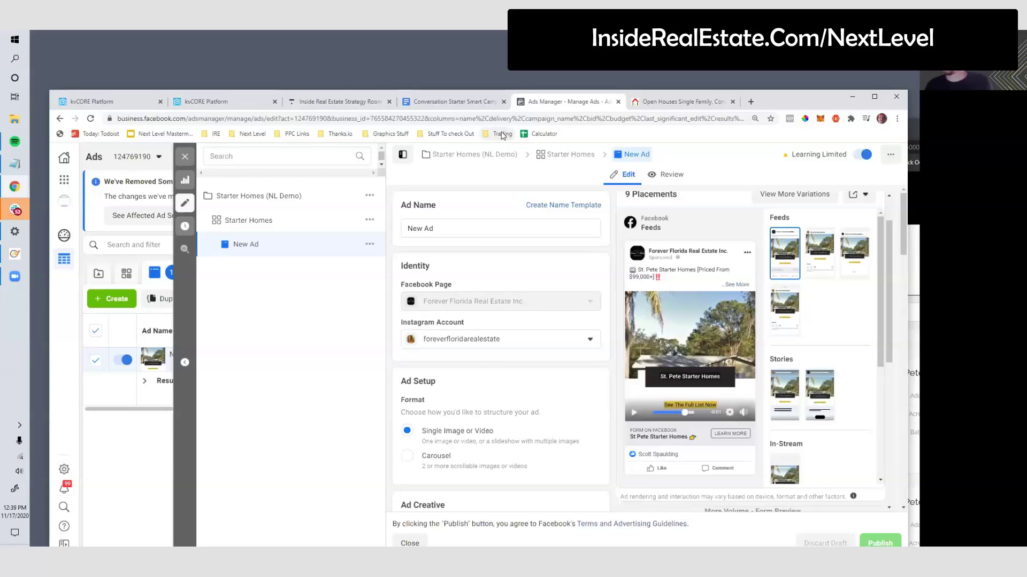
Step: Switch back to kvCORE and look through the campaigns listed in My Library
left_click(112, 103)
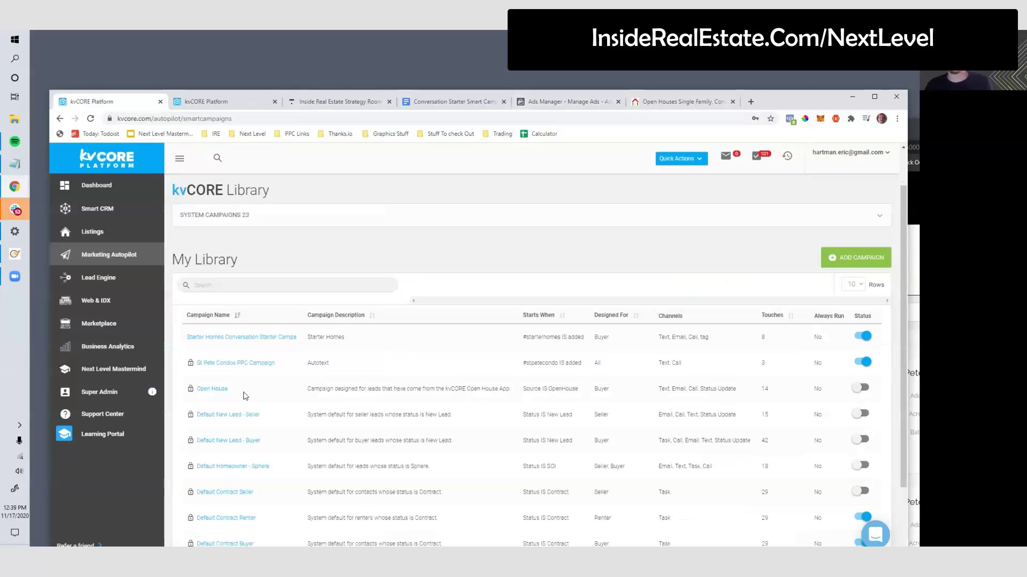
scroll(244, 395, "down", 1)
scroll(245, 395, "down", 2)
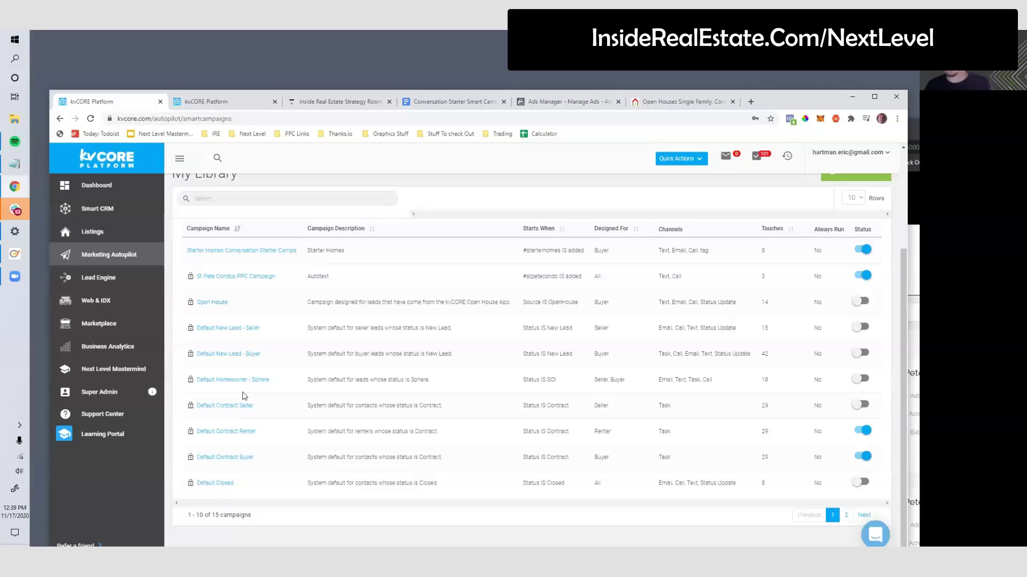
left_click(113, 254)
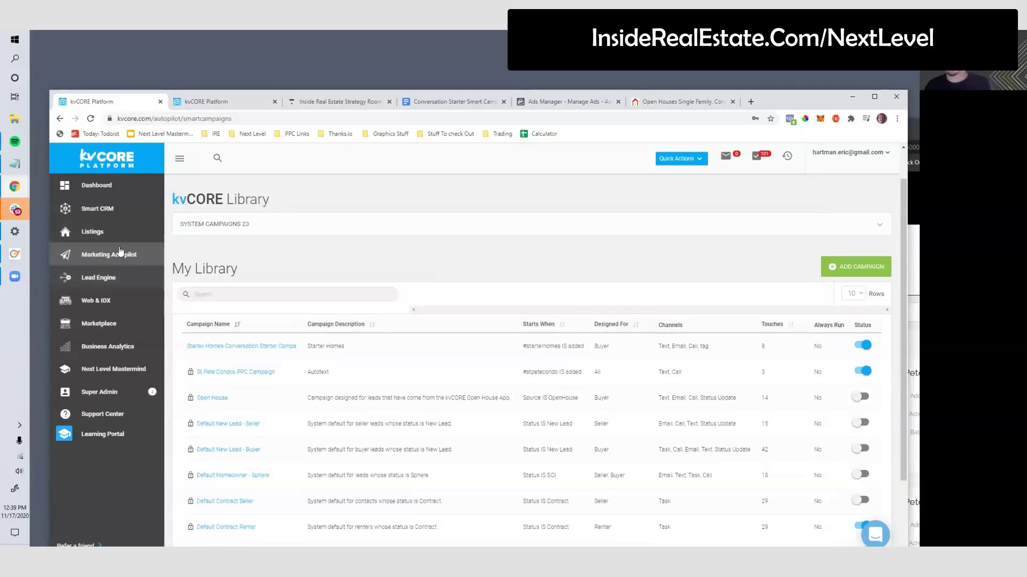
scroll(497, 500, "down", 2)
scroll(494, 498, "up", 2)
scroll(495, 498, "down", 2)
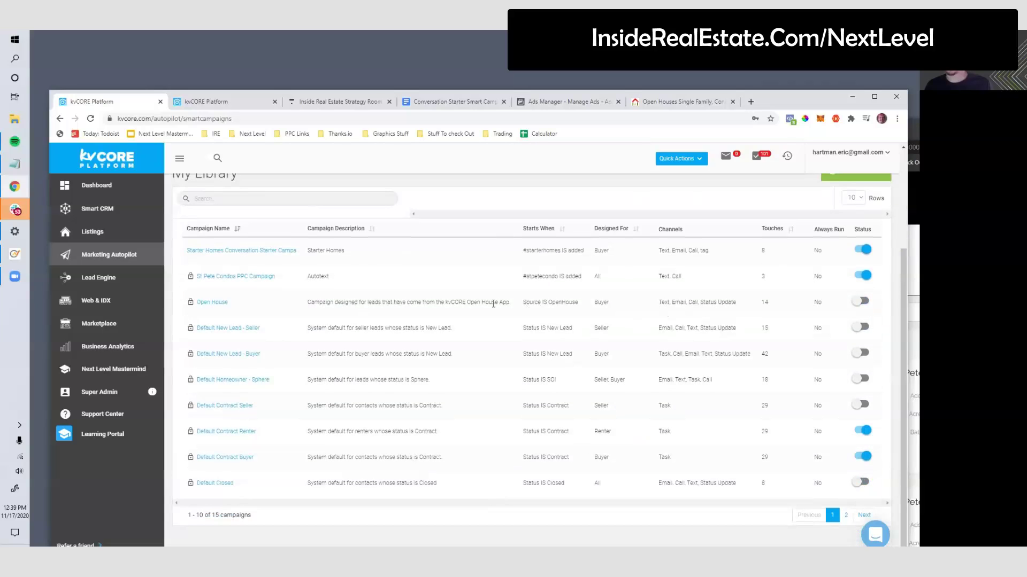
Step: Search Google for "is real estate going to crash in 2021" in a new tab and narrow the results to videos
scroll(393, 375, "up", 3)
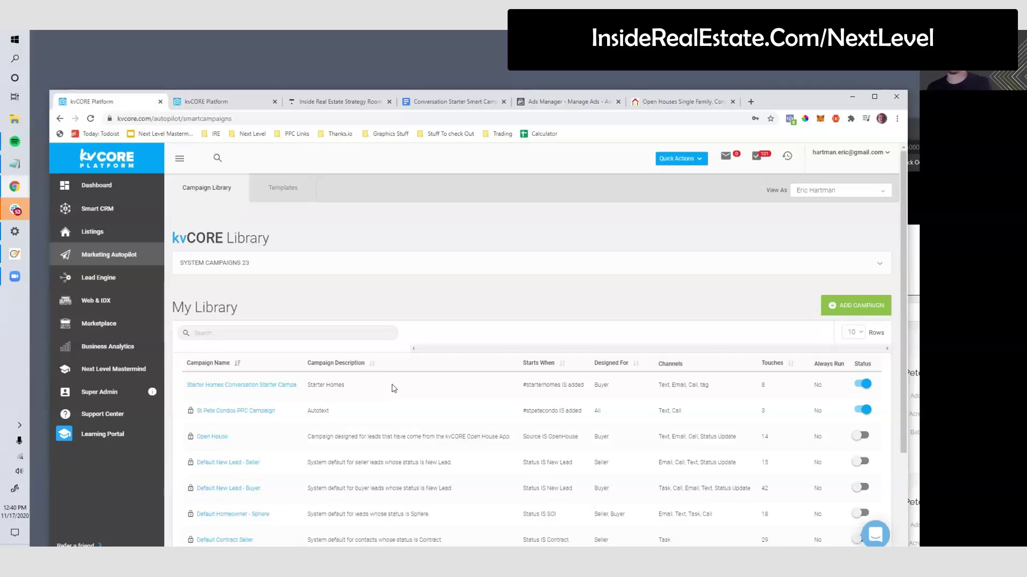
left_click(750, 102)
type("is ther")
key("BackSpace")
key("BackSpace")
key("BackSpace")
key("BackSpace")
type("real ")
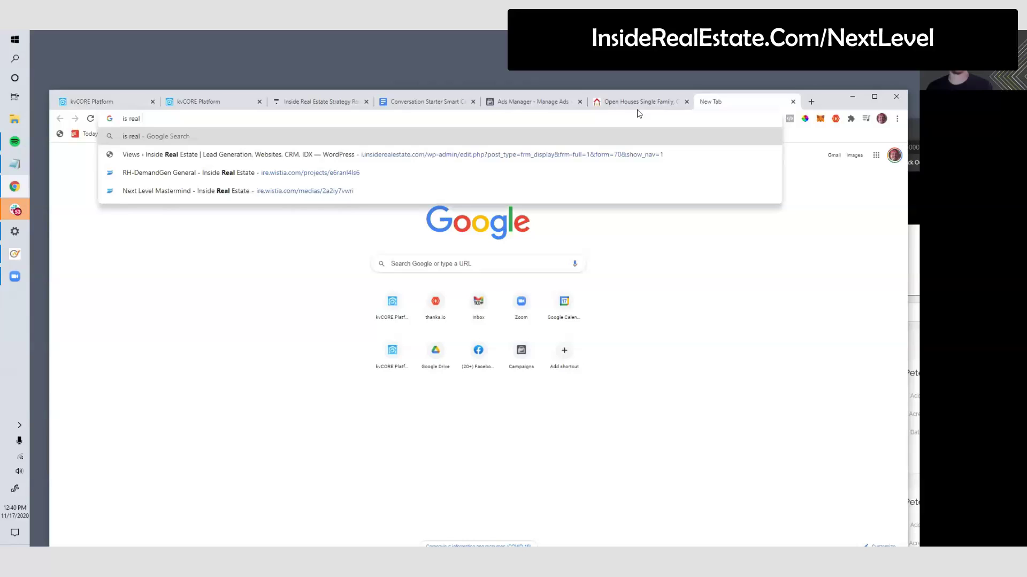
type("estate going to cras")
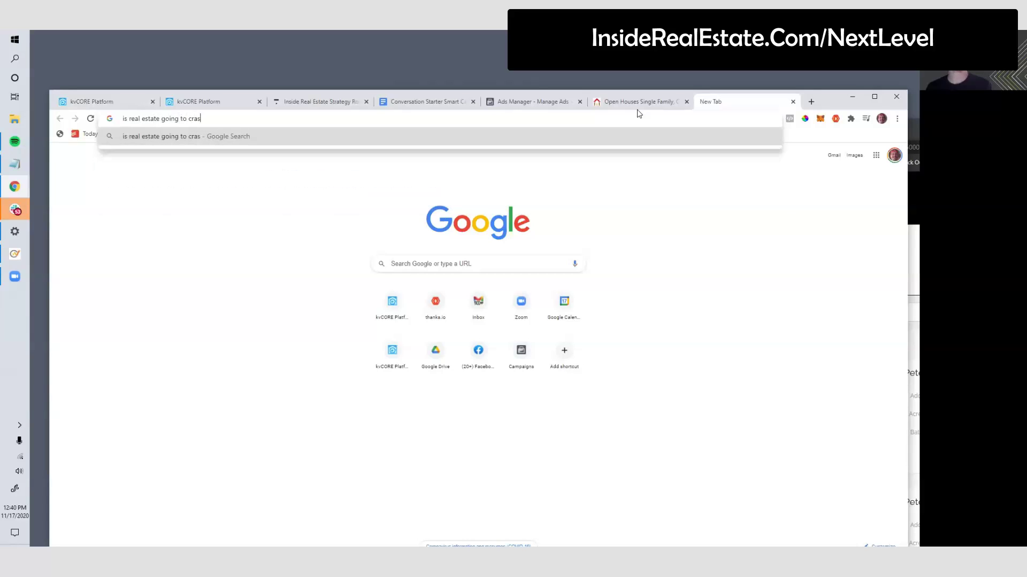
type("h in 2021")
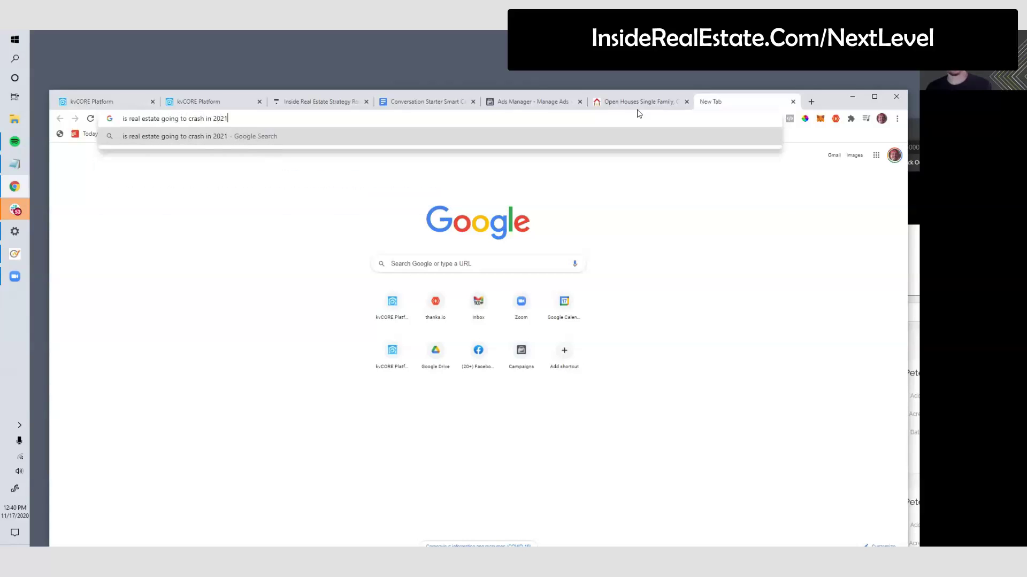
key("Return")
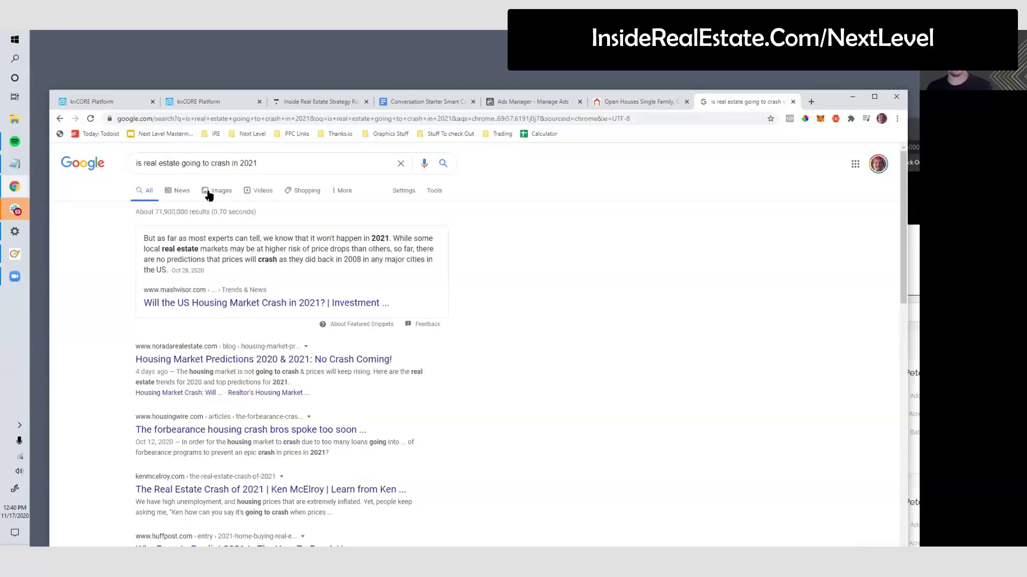
left_click(265, 191)
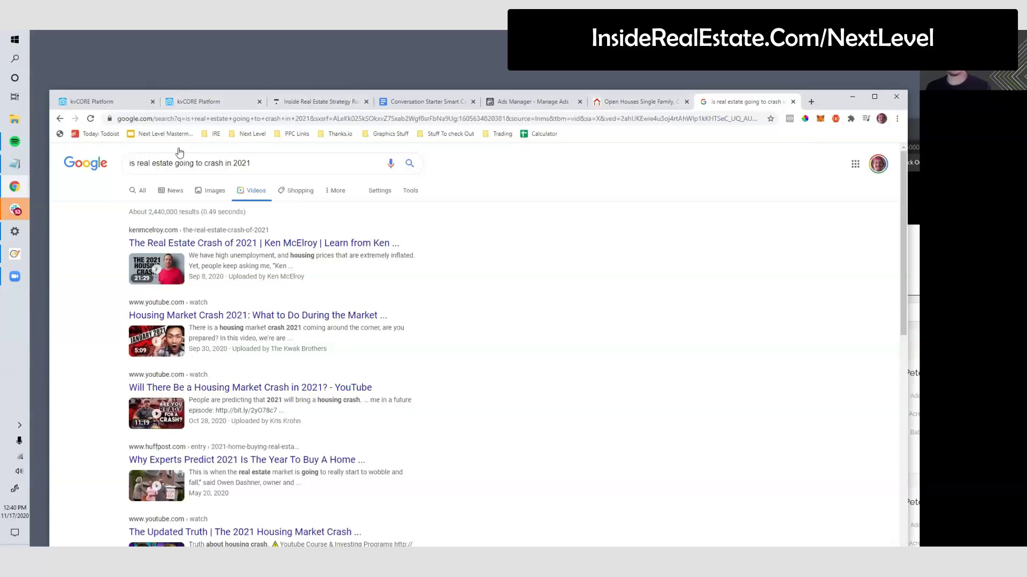
Step: Return to My Library in kvCORE and highlight the Starter Homes conversation starter campaign's name and description
left_click(105, 106)
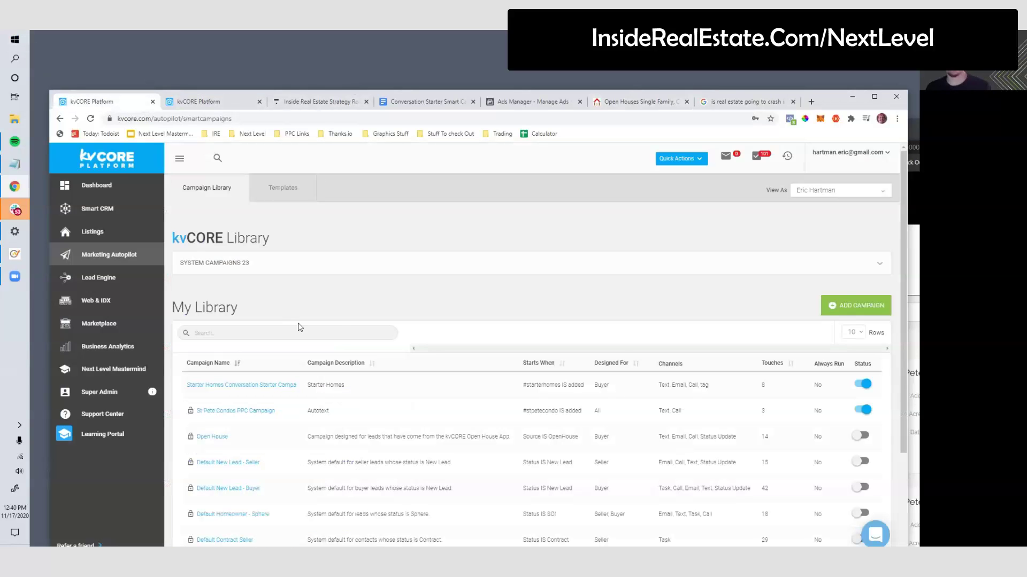
scroll(398, 325, "down", 2)
scroll(458, 324, "down", 3)
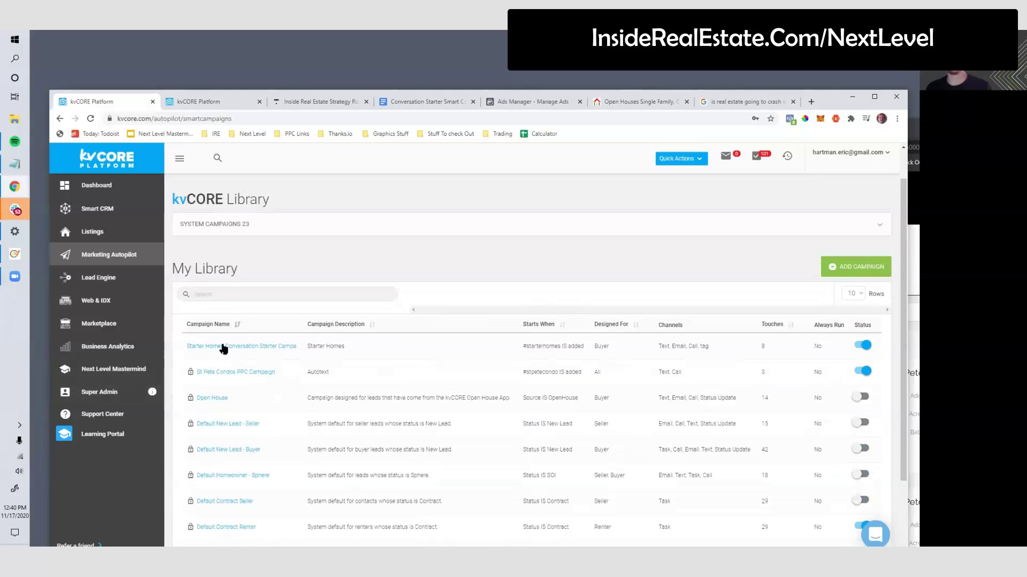
left_click_drag(343, 347, 185, 346)
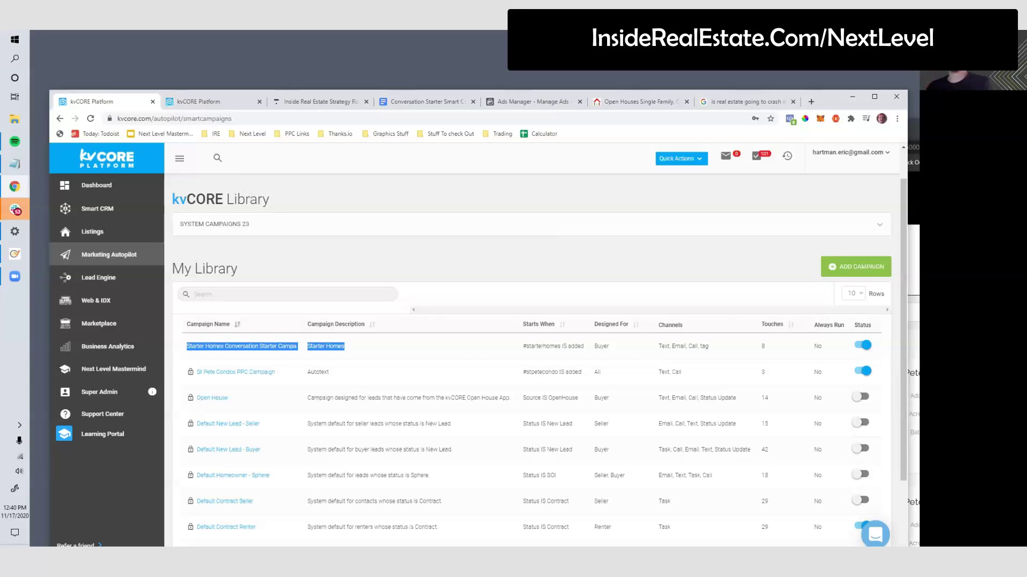
Step: Switch to the Inside Real Estate course site and look through the courses and communities on the student dashboard
left_click(309, 106)
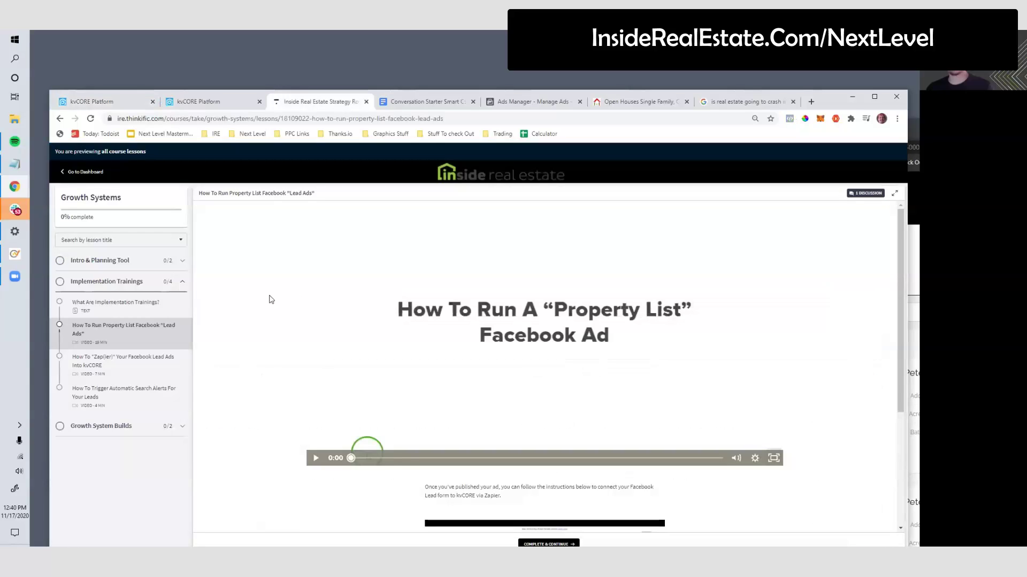
left_click(74, 173)
scroll(538, 321, "down", 2)
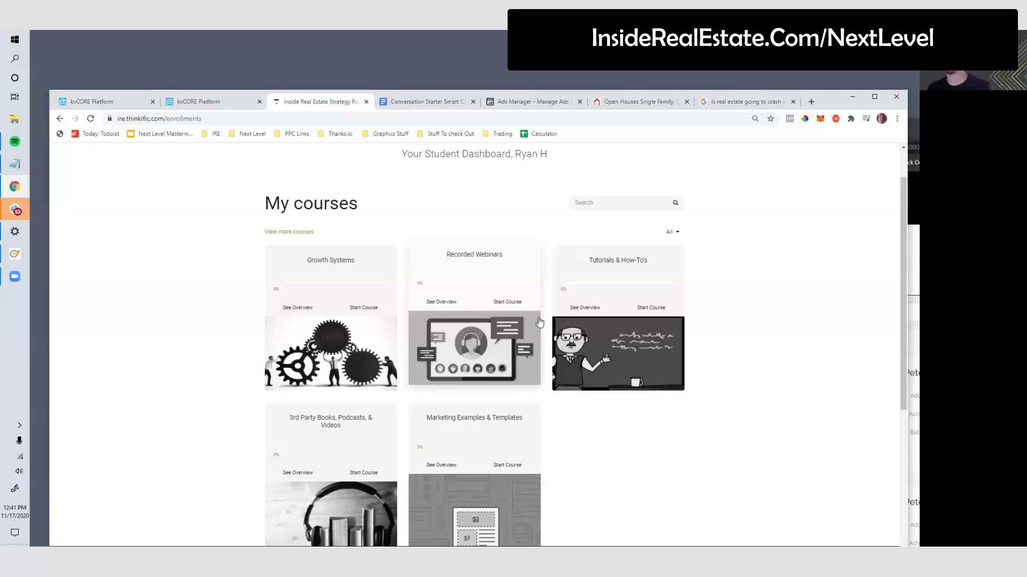
scroll(529, 326, "down", 3)
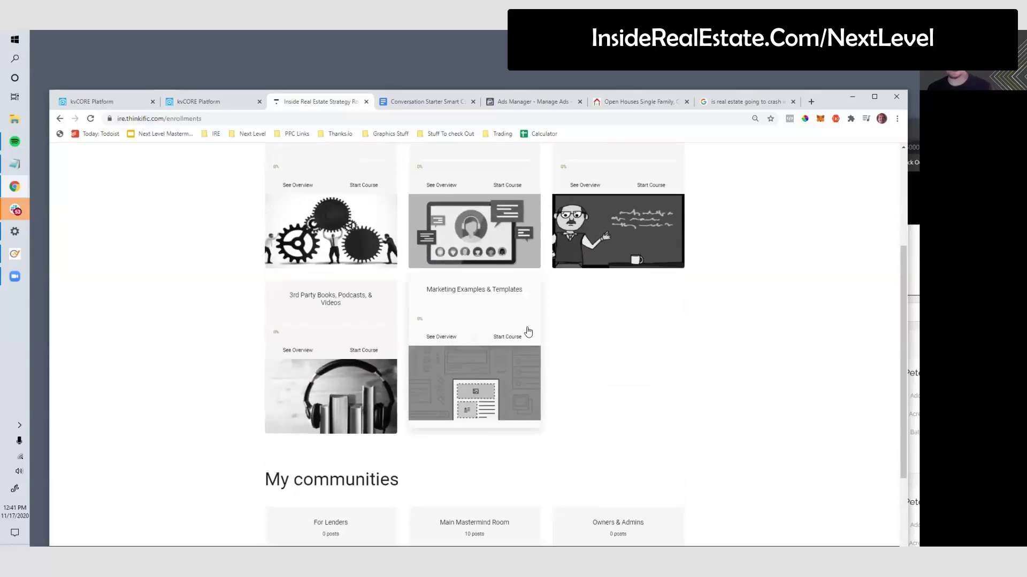
scroll(486, 305, "up", 4)
scroll(428, 273, "down", 2)
scroll(415, 264, "up", 2)
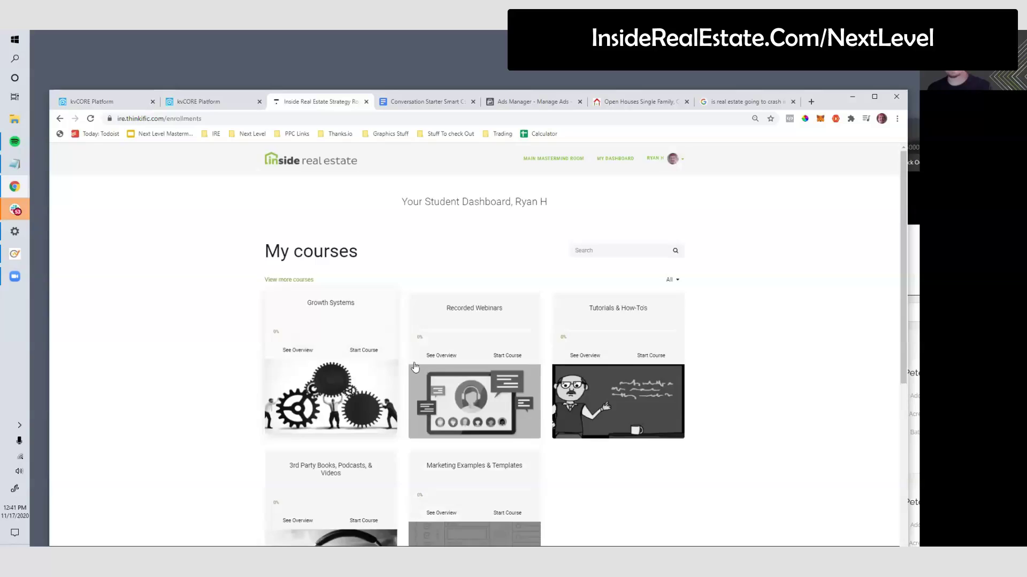
scroll(415, 366, "down", 2)
scroll(415, 367, "up", 1)
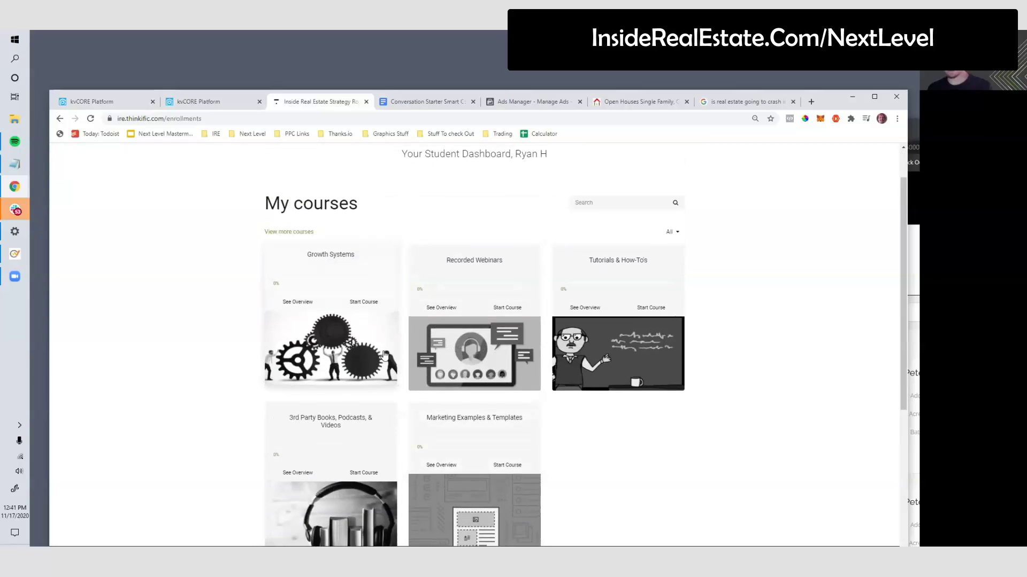
scroll(384, 354, "down", 1)
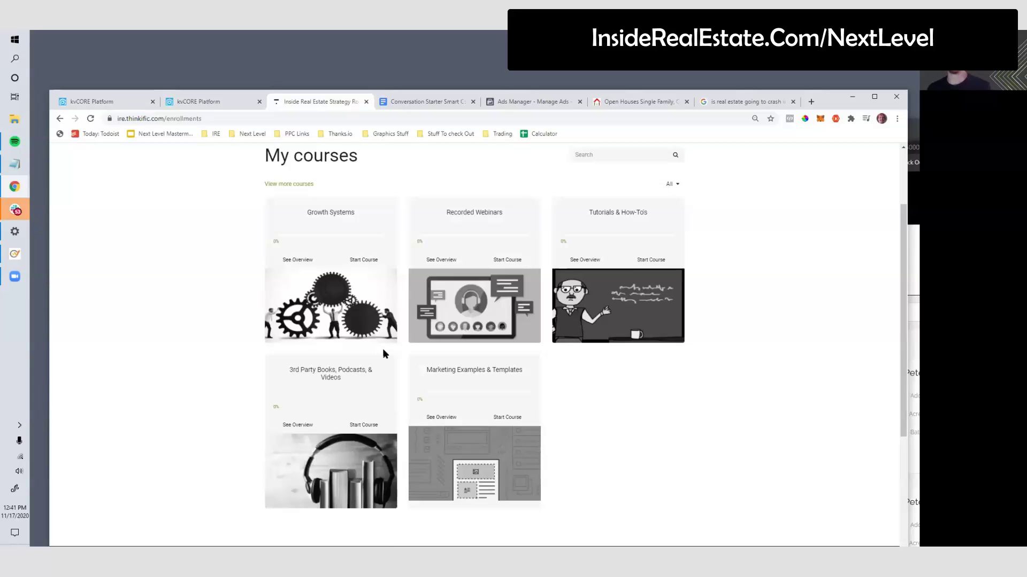
Step: Open the Marketing Examples & Templates course and view the Stocks, Crypto, Real Estate lesson under Ad Images & Memes
left_click(473, 373)
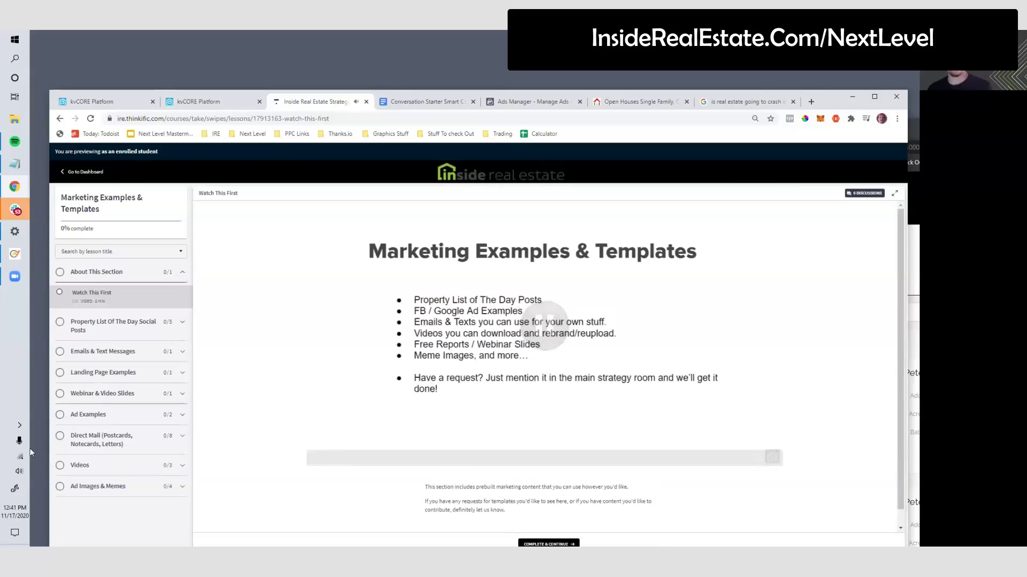
left_click(98, 486)
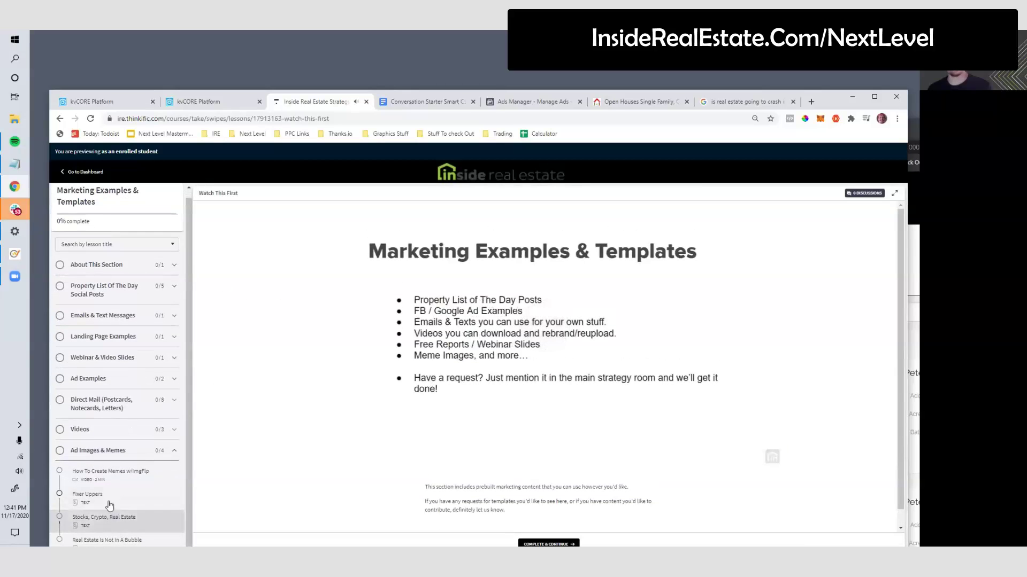
left_click(104, 527)
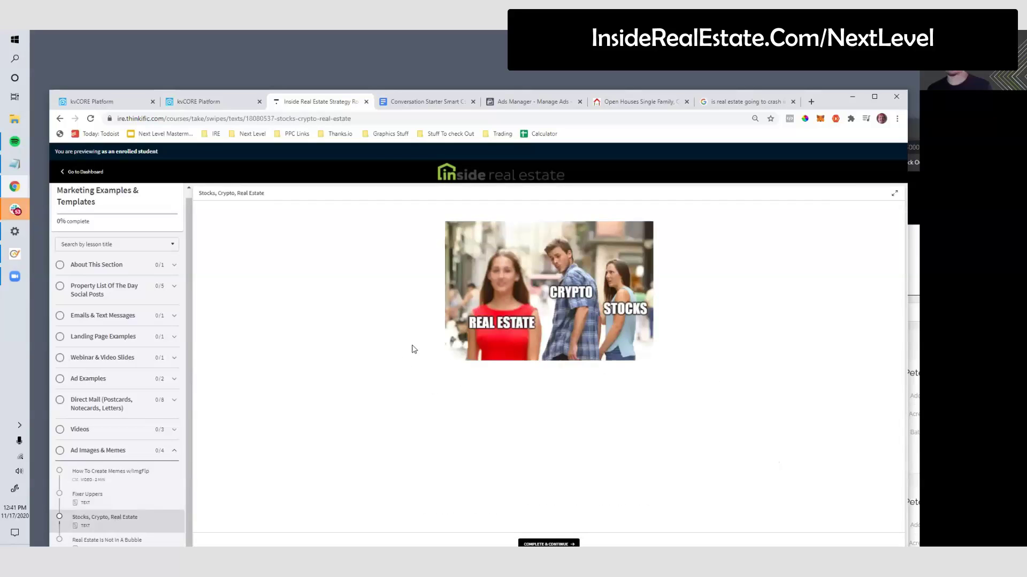
scroll(114, 299, "up", 1)
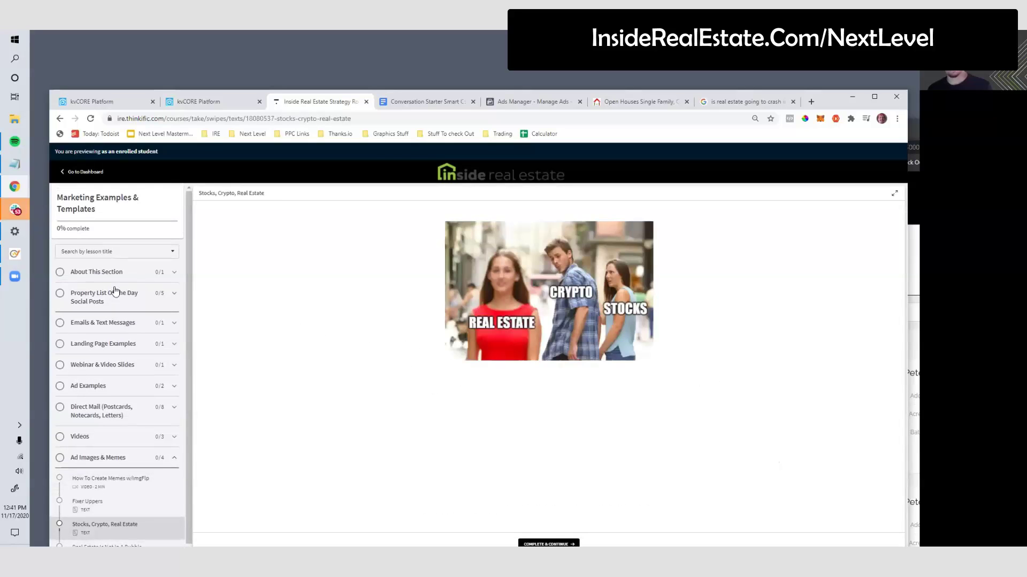
Step: Switch back to kvCORE and look through the coaching and training offers in the Marketplace
left_click(104, 103)
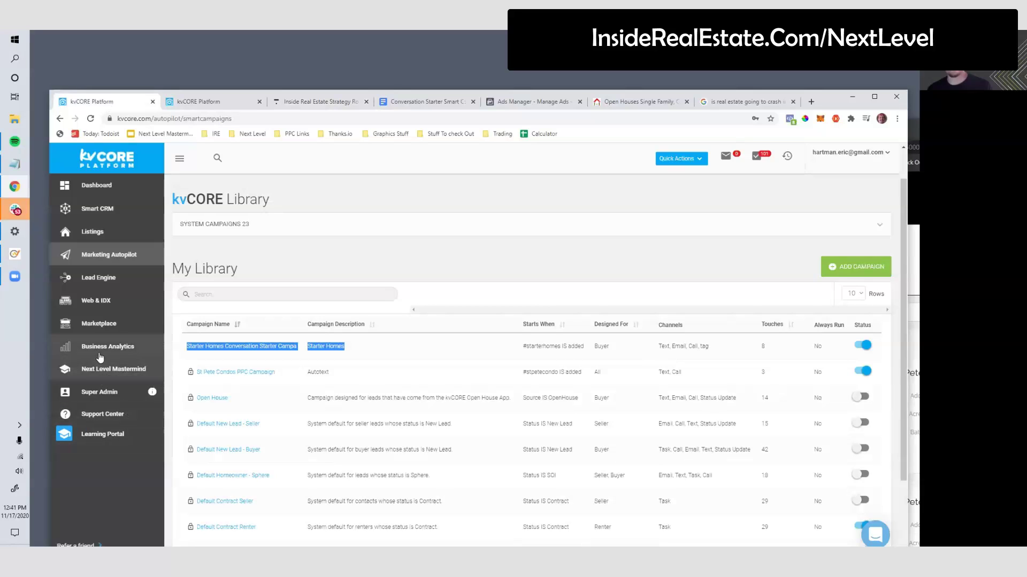
left_click(101, 331)
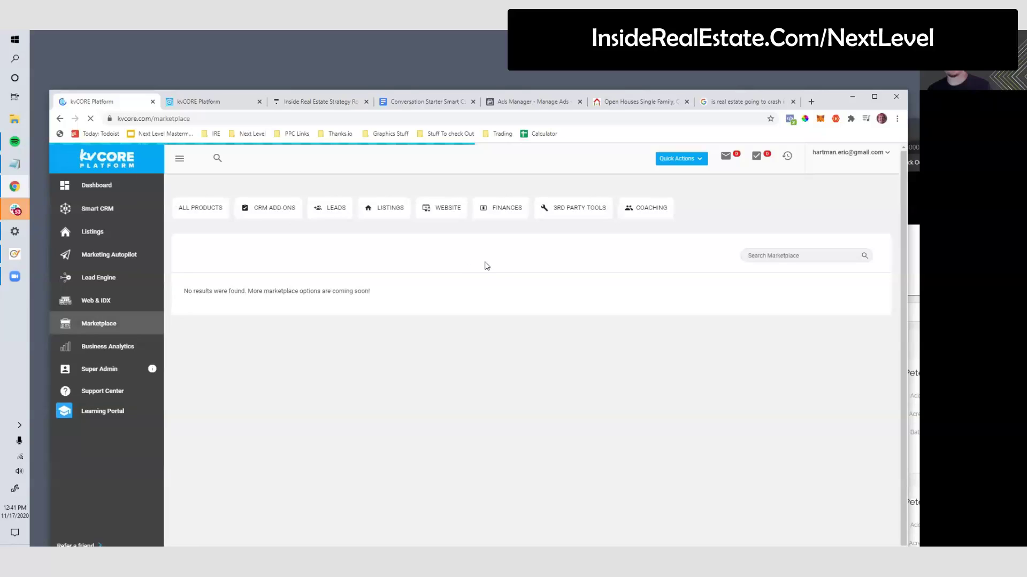
left_click(637, 212)
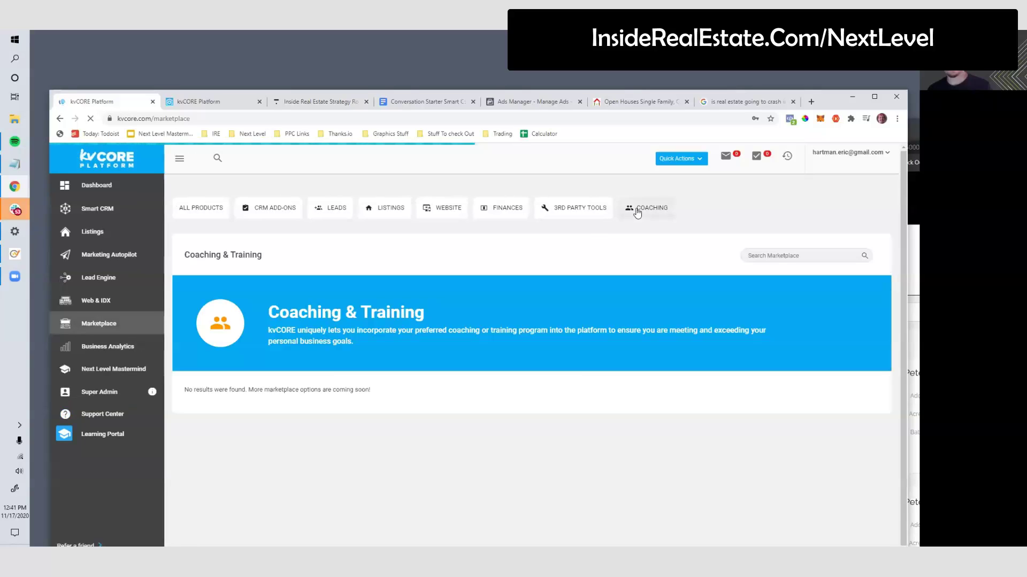
scroll(465, 375, "down", 3)
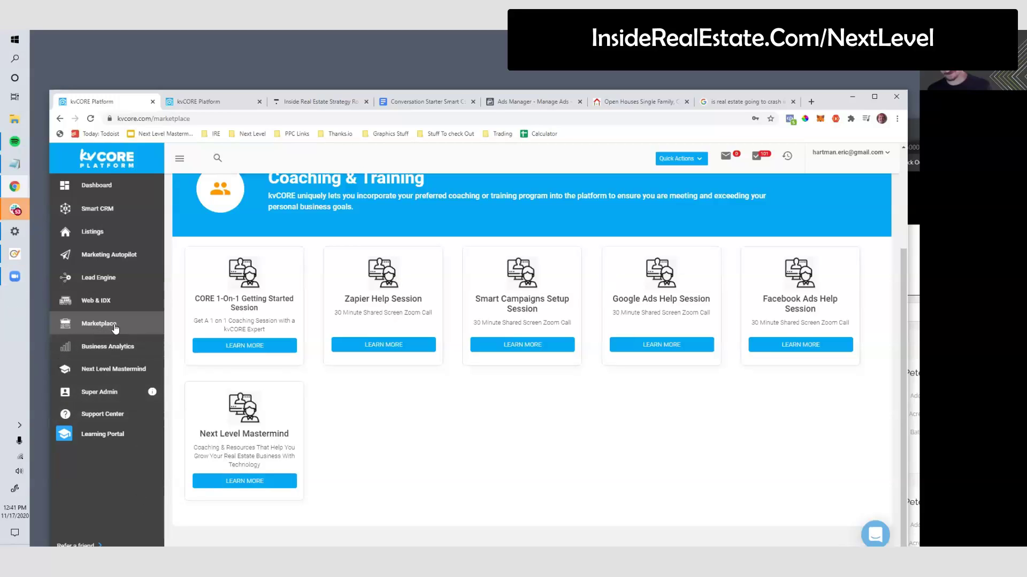
Step: Open the Next Level Mastermind details at kvcore.com/marketplace?open=next+level+mastermind, copy the address, and highlight the Cancel Subscription option
left_click(239, 119)
left_click(239, 119)
type("?")
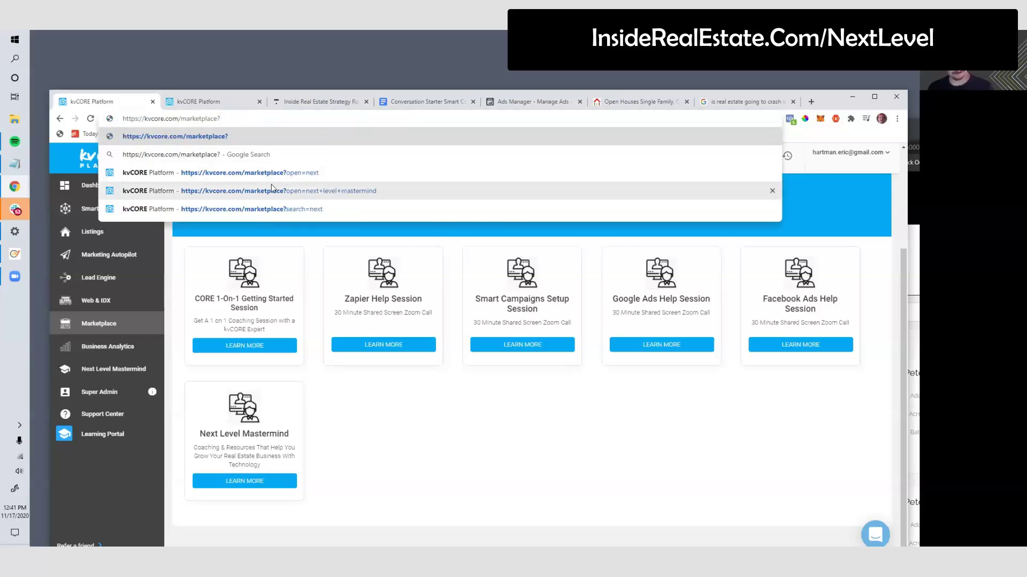
left_click(271, 191)
right_click(279, 119)
left_click(325, 188)
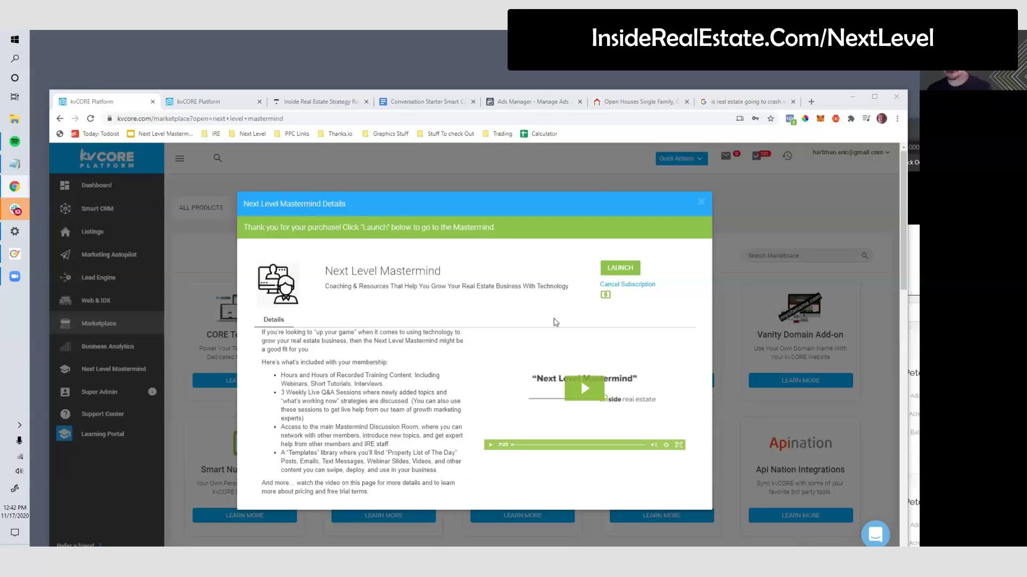
left_click_drag(663, 285, 599, 290)
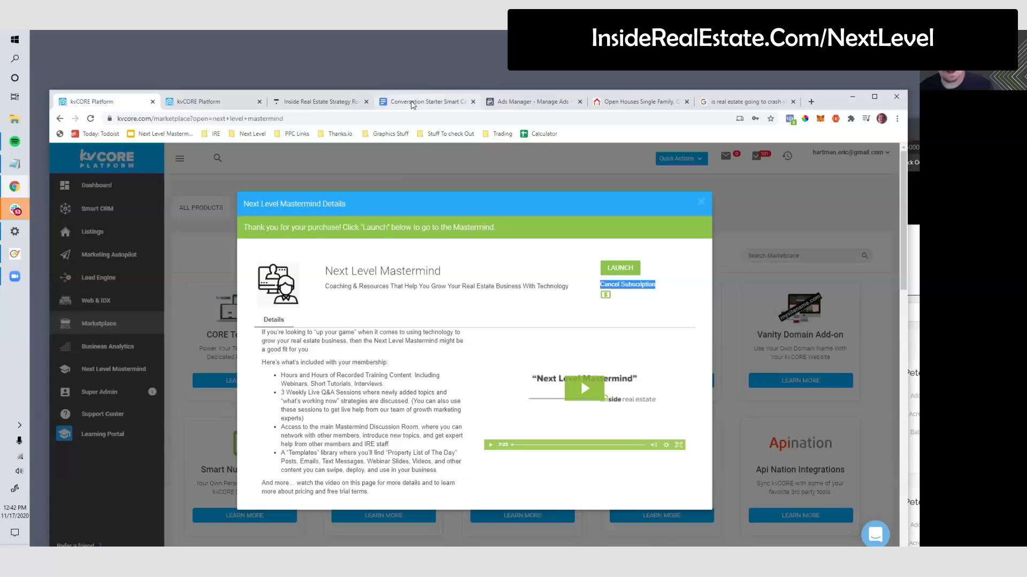
Step: Bring up the insiderealestate.com/facebookgroup address in the Inside Real Estate course tab
left_click(335, 102)
left_click(361, 114)
type("insiderealestate.com/")
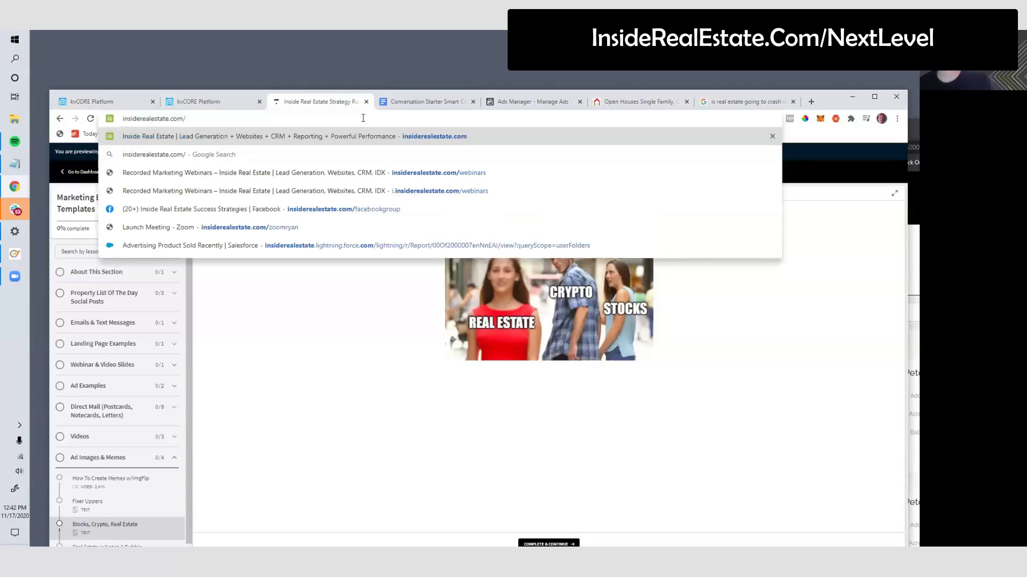
type("face")
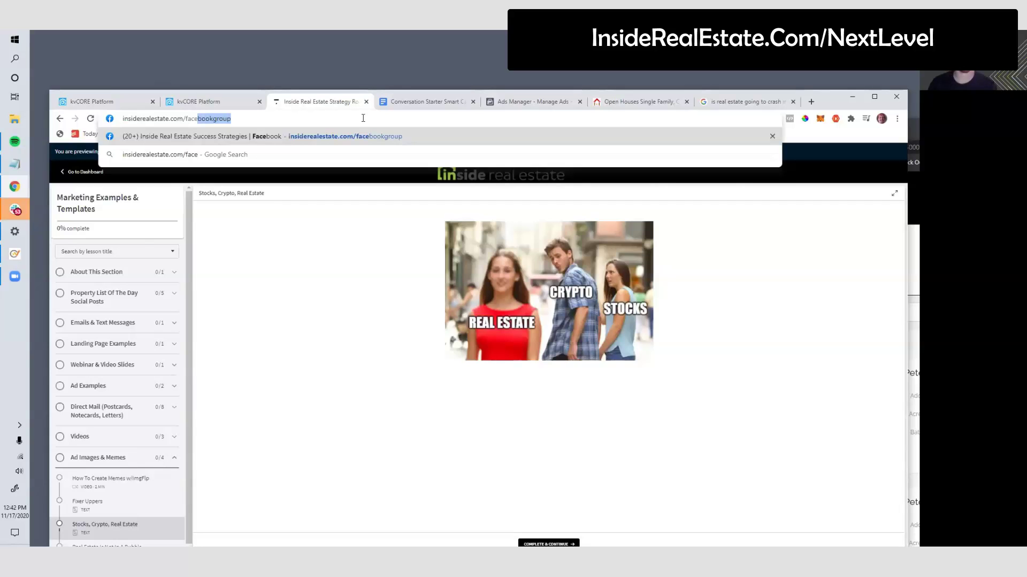
Step: Switch to the Conversation Starter Smart Campaign document and review the list of what to add to the campaign
left_click(441, 104)
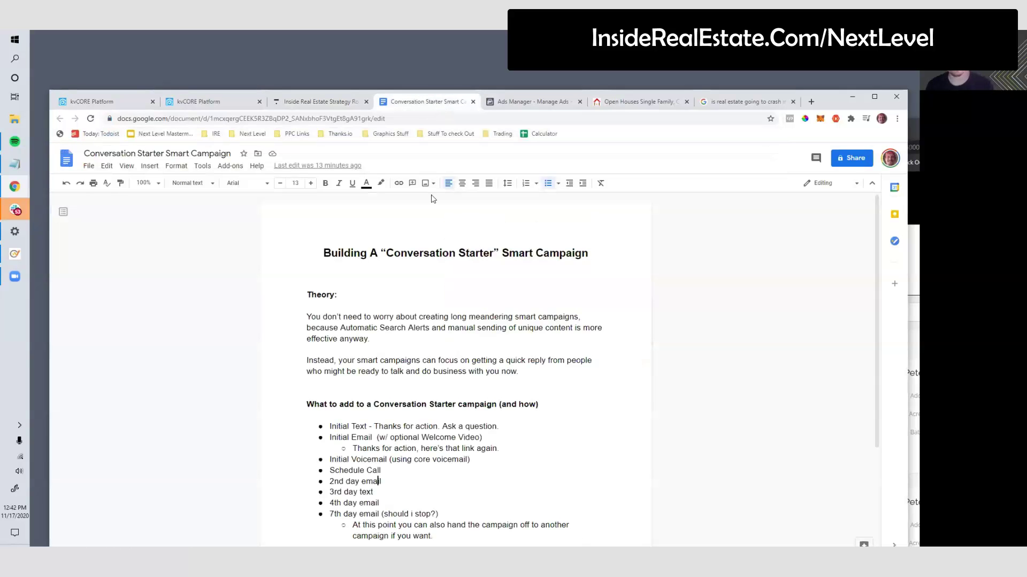
scroll(449, 453, "down", 3)
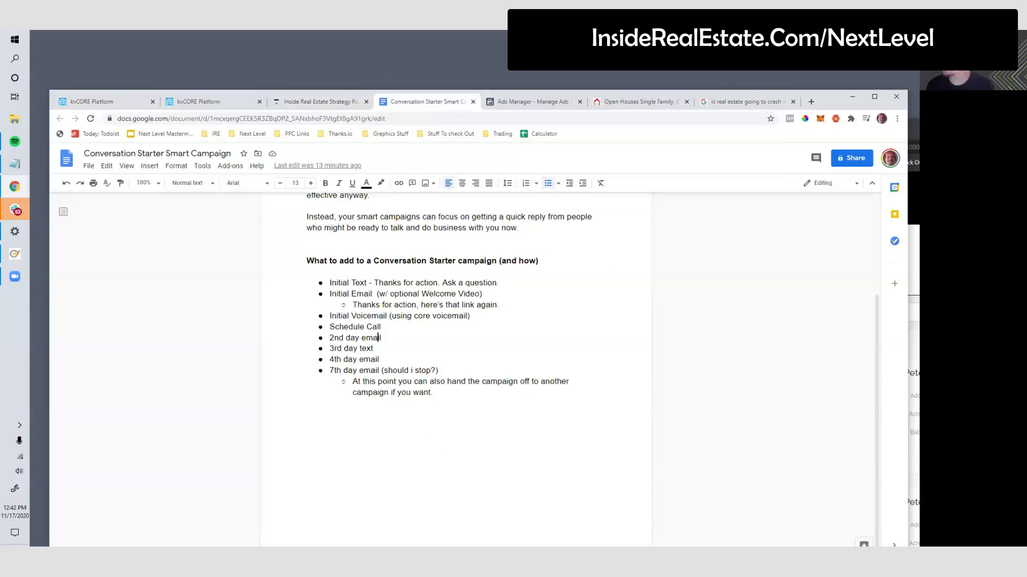